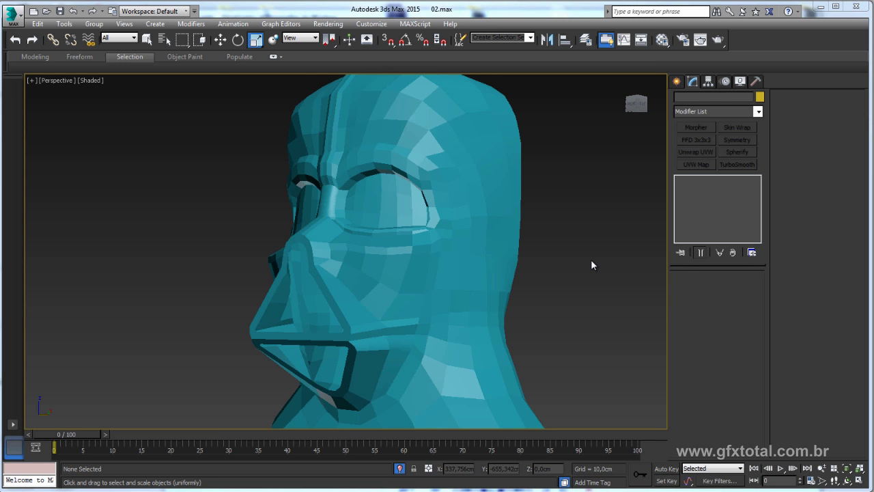
Select the head model and compare it with the helmet reference photo from the front.
{"action": "left_click", "coordinate": [472, 170]}
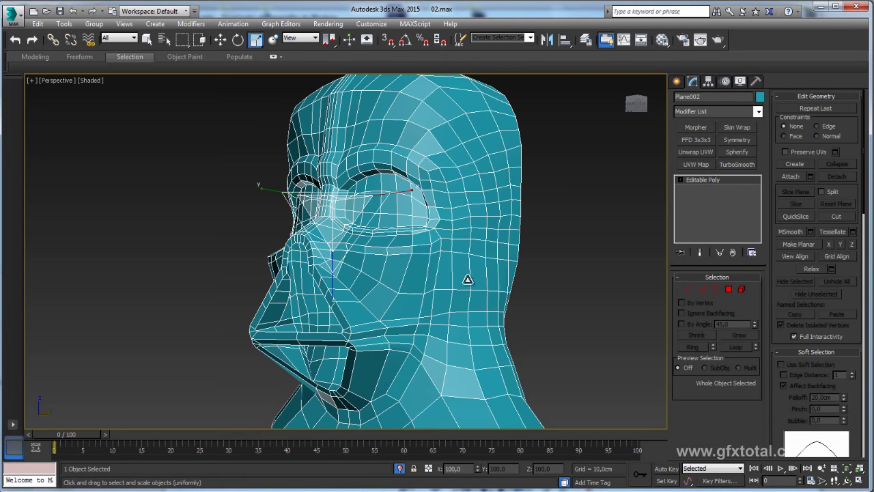
{"action": "key", "text": "alt+Tab"}
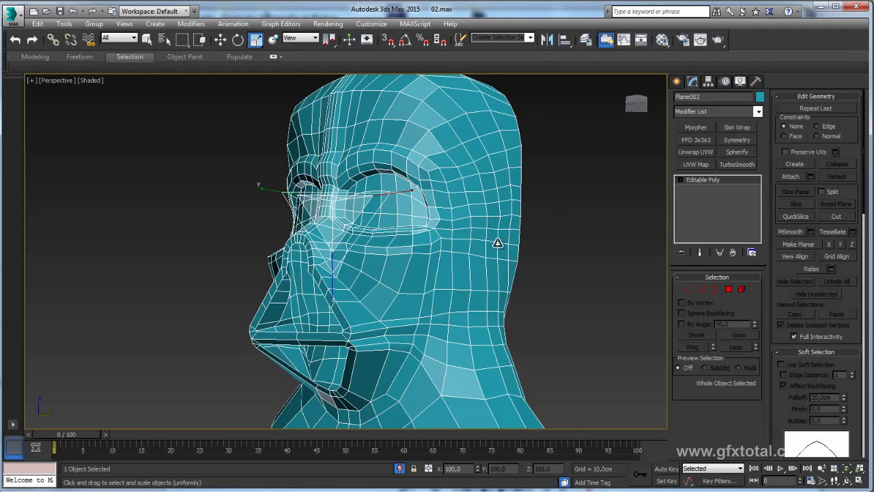
{"action": "middle_click_drag", "start_coordinate": [495, 244], "coordinate": [474, 262], "text": "alt"}
{"action": "key", "text": "f"}
{"action": "scroll", "coordinate": [381, 289], "scroll_direction": "down", "scroll_amount": 2}
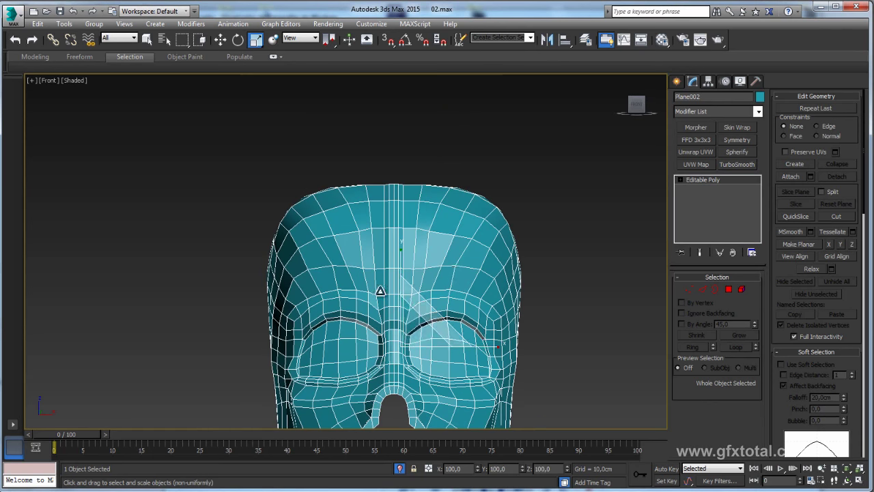
{"action": "scroll", "coordinate": [413, 279], "scroll_direction": "down", "scroll_amount": 3}
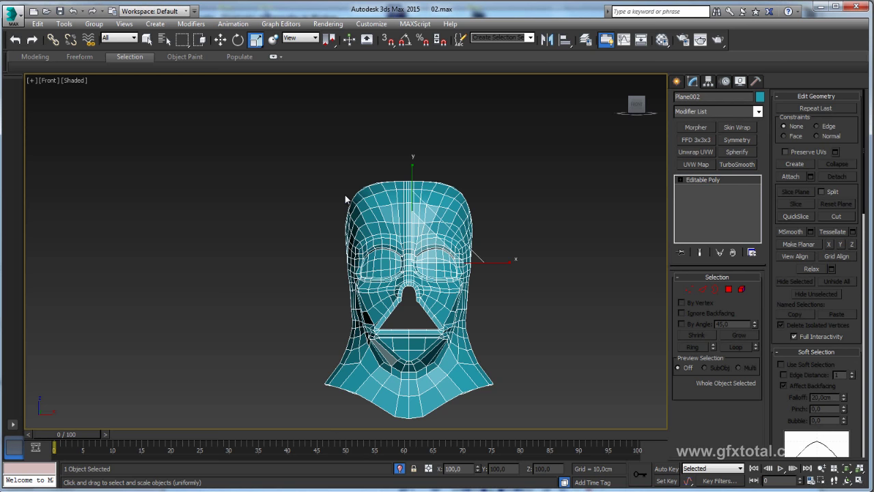
Toggle Affect Pivot Only on and off, then return to primitive creation.
{"action": "left_click", "coordinate": [677, 82]}
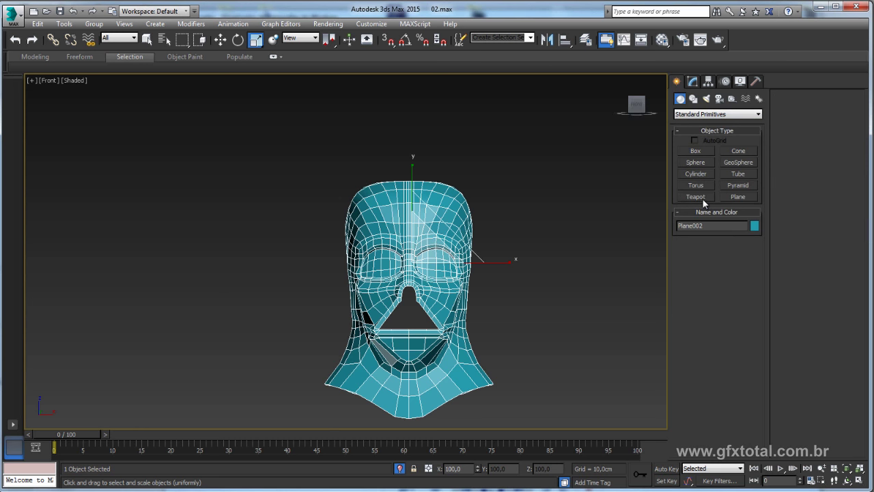
{"action": "left_click", "coordinate": [708, 82]}
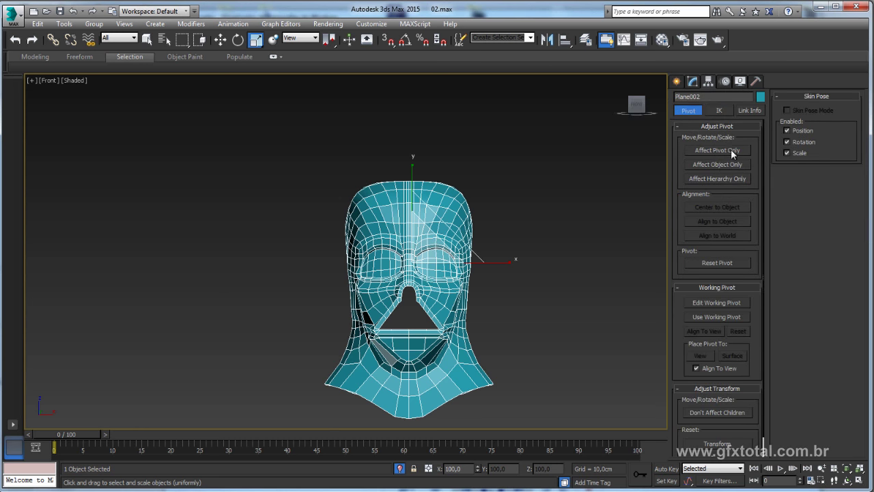
{"action": "left_click", "coordinate": [717, 150]}
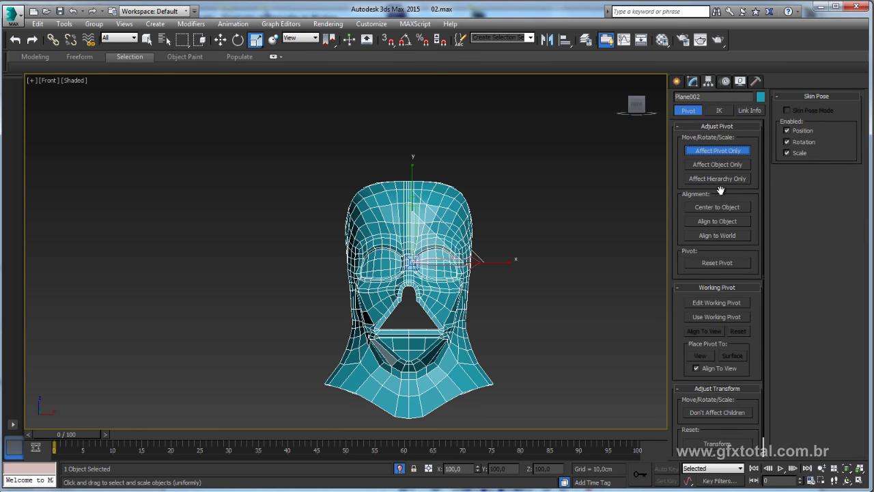
{"action": "left_click", "coordinate": [712, 153]}
{"action": "left_click", "coordinate": [676, 82]}
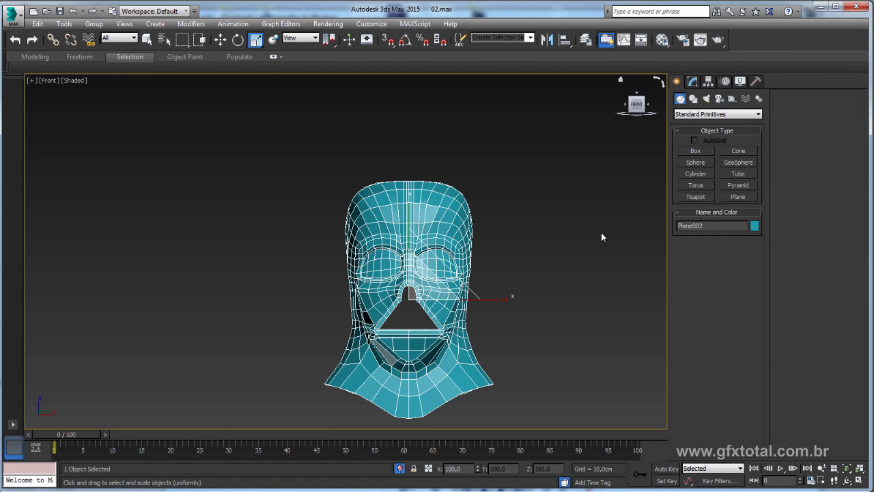
{"action": "mouse_move", "coordinate": [601, 237]}
{"action": "middle_mouse_down", "text": "alt"}
{"action": "mouse_move", "coordinate": [481, 272]}
{"action": "mouse_move", "coordinate": [552, 277]}
{"action": "mouse_move", "coordinate": [560, 297]}
{"action": "mouse_move", "coordinate": [518, 271]}
{"action": "middle_mouse_up", "text": "alt"}
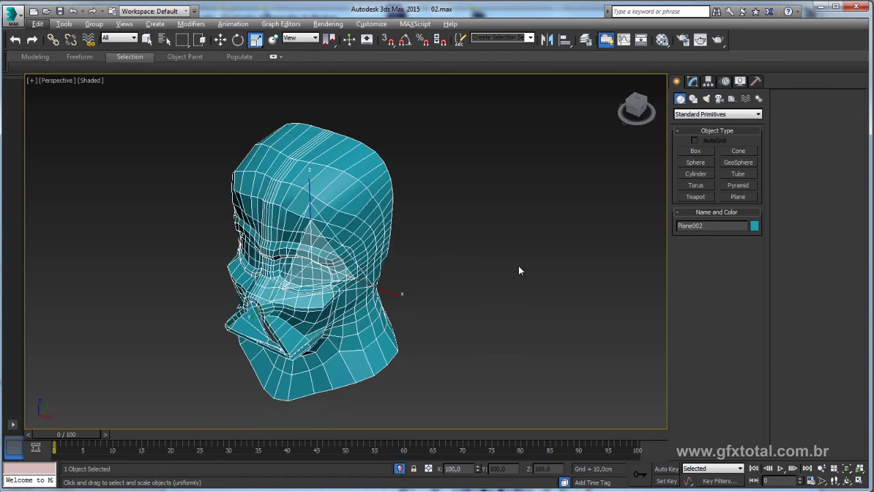
Draw a 20-sided Cylinder beside the head, about 11.5 cm tall, with 1 height segment.
{"action": "left_click", "coordinate": [694, 173]}
{"action": "left_click_drag", "start_coordinate": [481, 366], "coordinate": [535, 397]}
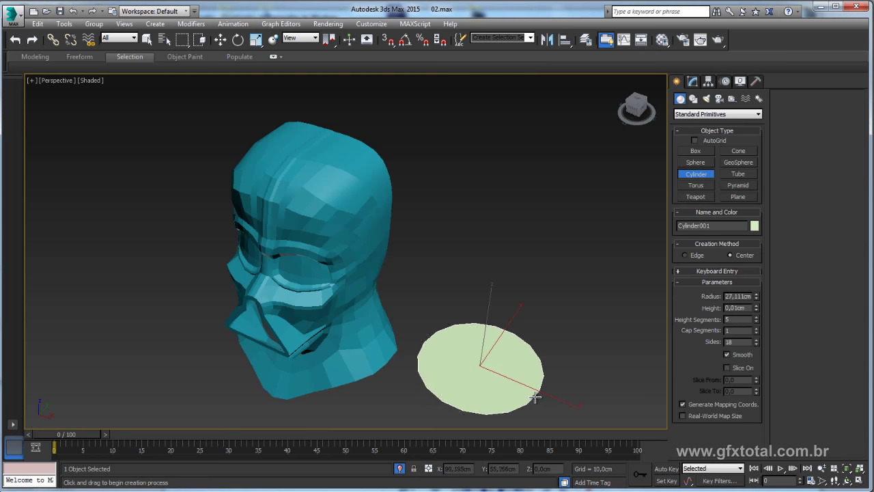
{"action": "left_click", "coordinate": [533, 370]}
{"action": "mouse_move", "coordinate": [533, 371]}
{"action": "middle_mouse_down"}
{"action": "mouse_move", "coordinate": [518, 272]}
{"action": "mouse_move", "coordinate": [546, 300]}
{"action": "middle_mouse_up"}
{"action": "right_click", "coordinate": [756, 321]}
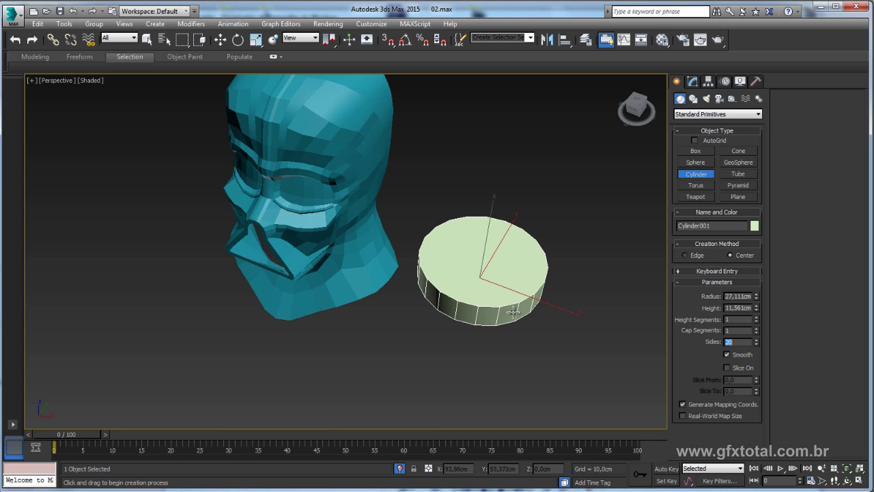
{"action": "middle_click_drag", "start_coordinate": [492, 305], "coordinate": [493, 273], "text": "alt"}
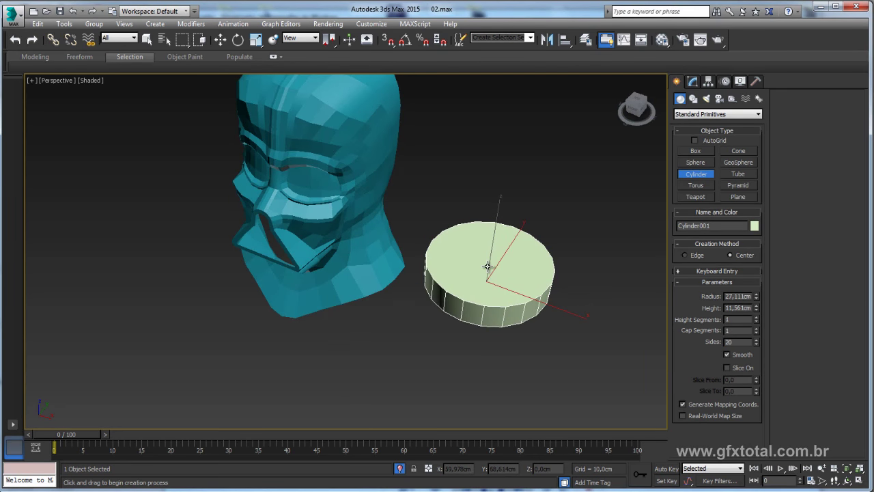
{"action": "right_click", "coordinate": [488, 271]}
Convert the cylinder to Editable Poly and delete its top and bottom caps.
{"action": "right_click", "coordinate": [488, 266]}
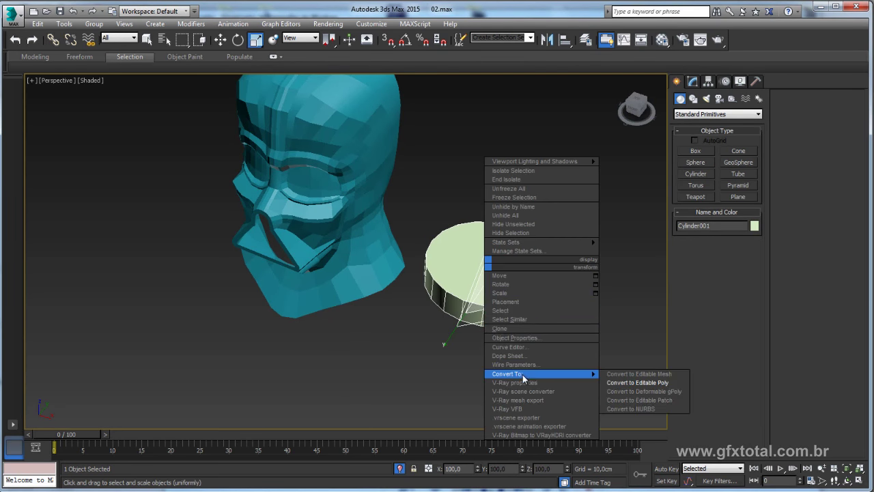
{"action": "left_click", "coordinate": [642, 383]}
{"action": "left_click", "coordinate": [729, 289]}
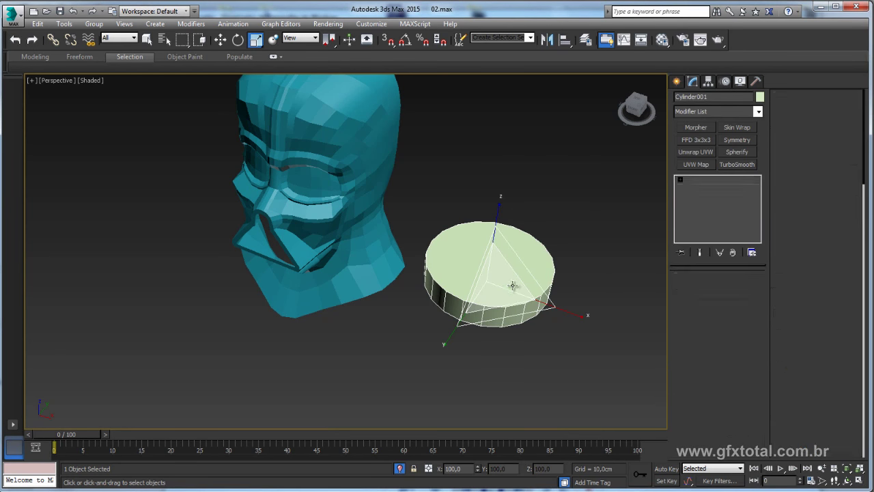
{"action": "left_click", "coordinate": [496, 280]}
{"action": "key", "text": "Delete"}
{"action": "left_click", "coordinate": [488, 287]}
{"action": "key", "text": "Delete"}
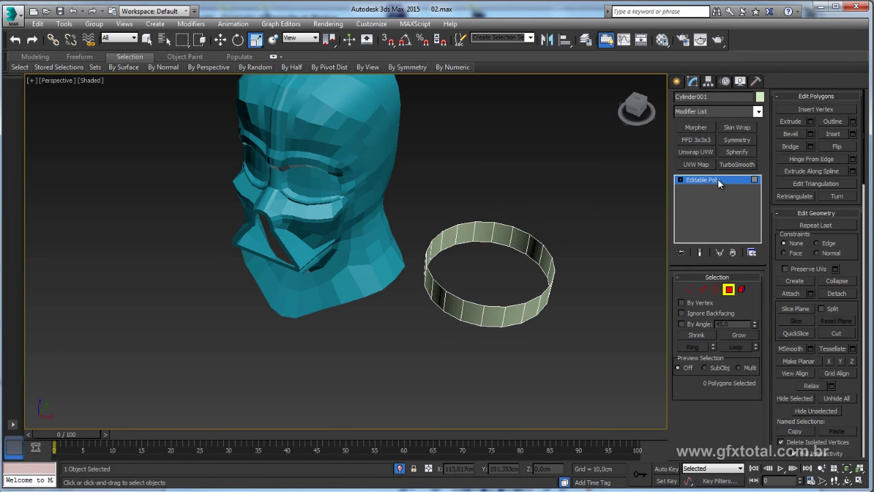
{"action": "left_click", "coordinate": [717, 179]}
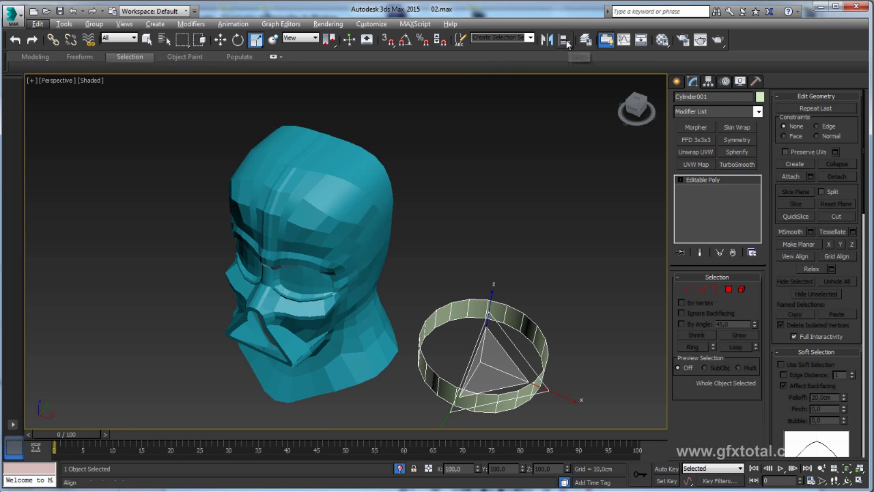
Center the ring on the head with Align, then raise and scale it around the crown.
{"action": "left_click", "coordinate": [567, 40]}
{"action": "left_click", "coordinate": [349, 188]}
{"action": "left_click", "coordinate": [435, 337]}
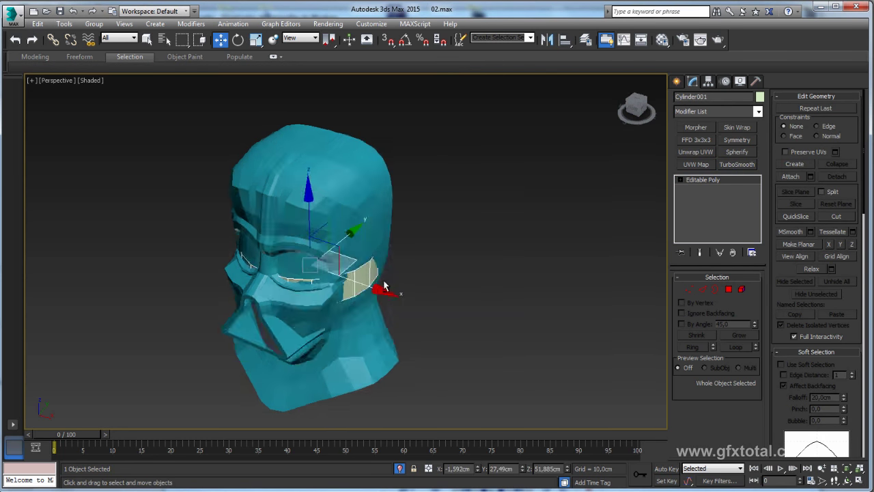
{"action": "middle_click_drag", "start_coordinate": [385, 287], "coordinate": [362, 273], "text": "alt"}
{"action": "mouse_move", "coordinate": [342, 270]}
{"action": "left_mouse_down"}
{"action": "mouse_move", "coordinate": [338, 160]}
{"action": "mouse_move", "coordinate": [312, 151]}
{"action": "left_mouse_up"}
{"action": "key", "text": "e"}
{"action": "key", "text": "r"}
{"action": "mouse_move", "coordinate": [306, 174]}
{"action": "middle_mouse_down", "text": "alt"}
{"action": "mouse_move", "coordinate": [355, 183]}
{"action": "mouse_move", "coordinate": [318, 185]}
{"action": "middle_mouse_up", "text": "alt"}
{"action": "left_click_drag", "start_coordinate": [318, 185], "coordinate": [321, 179]}
{"action": "middle_click_drag", "start_coordinate": [321, 179], "coordinate": [357, 183], "text": "alt"}
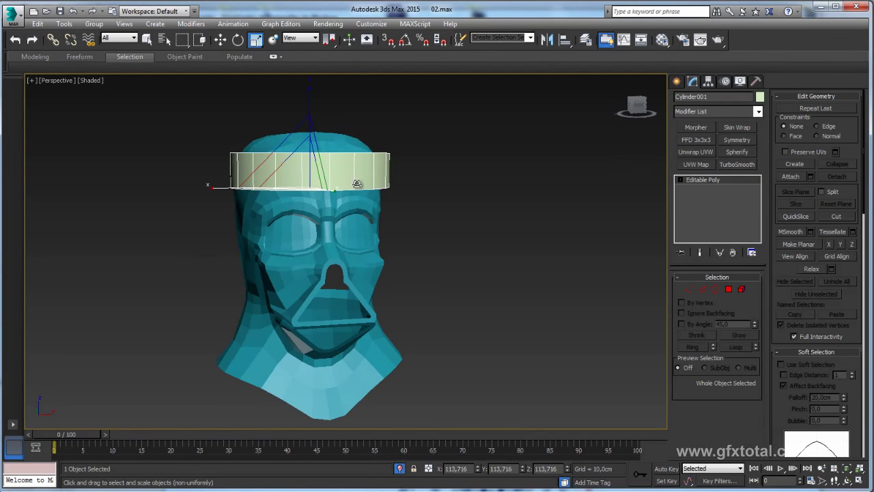
View the head and ring from the front and check the helmet reference photo.
{"action": "key", "text": "f"}
{"action": "scroll", "coordinate": [384, 226], "scroll_direction": "up", "scroll_amount": 1}
{"action": "scroll", "coordinate": [393, 217], "scroll_direction": "up", "scroll_amount": 3}
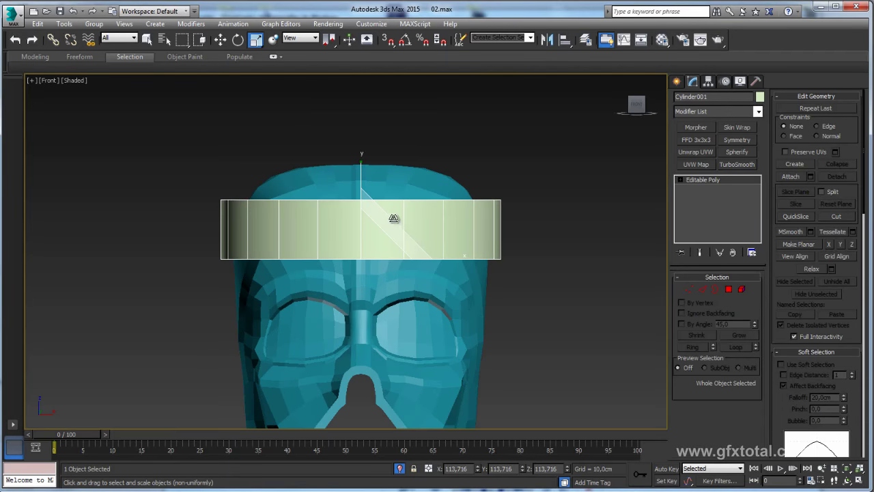
{"action": "key", "text": "alt+Tab"}
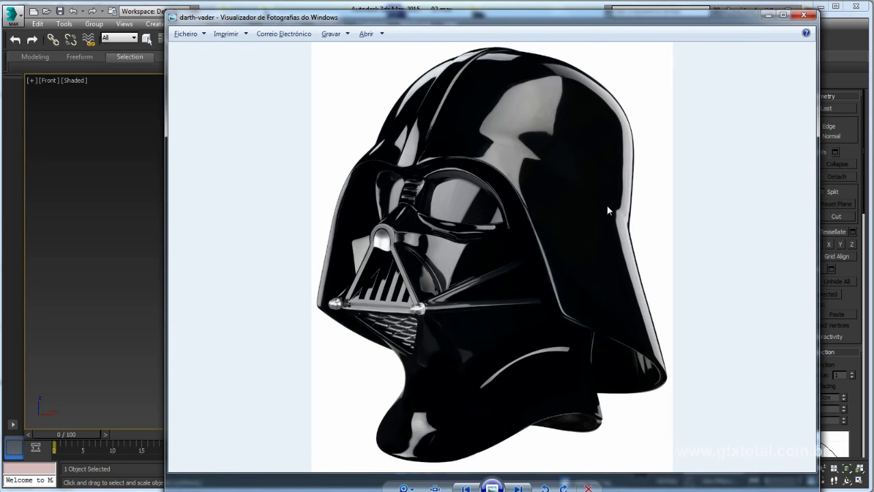
{"action": "key", "text": "alt+Tab"}
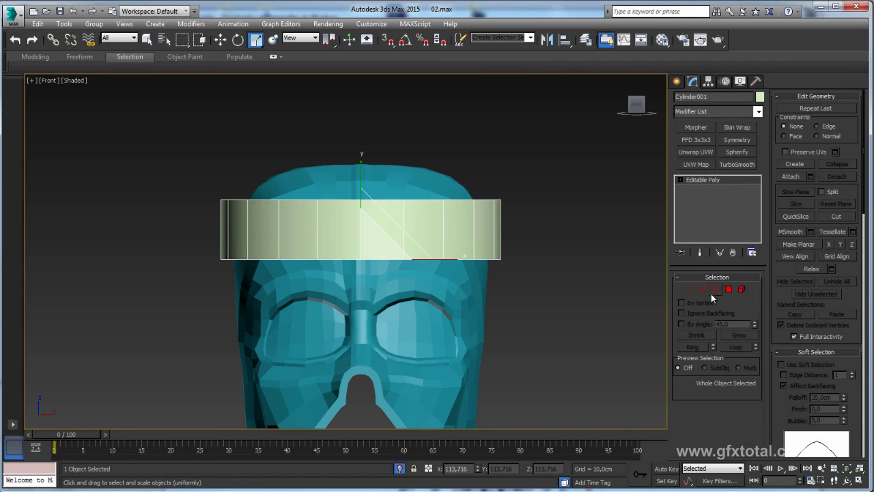
Lower the ring's top border to narrow the band.
{"action": "left_click", "coordinate": [714, 289]}
{"action": "left_click", "coordinate": [467, 201]}
{"action": "key", "text": "w"}
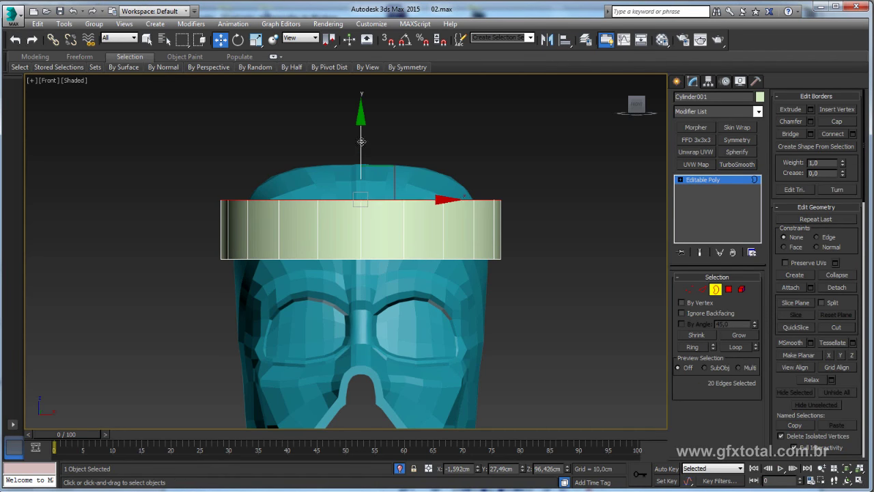
{"action": "left_click_drag", "start_coordinate": [361, 141], "coordinate": [361, 162]}
{"action": "left_click", "coordinate": [717, 180]}
Tilt the ring across the head and lower it onto the brow, checking against the photo.
{"action": "key", "text": "e"}
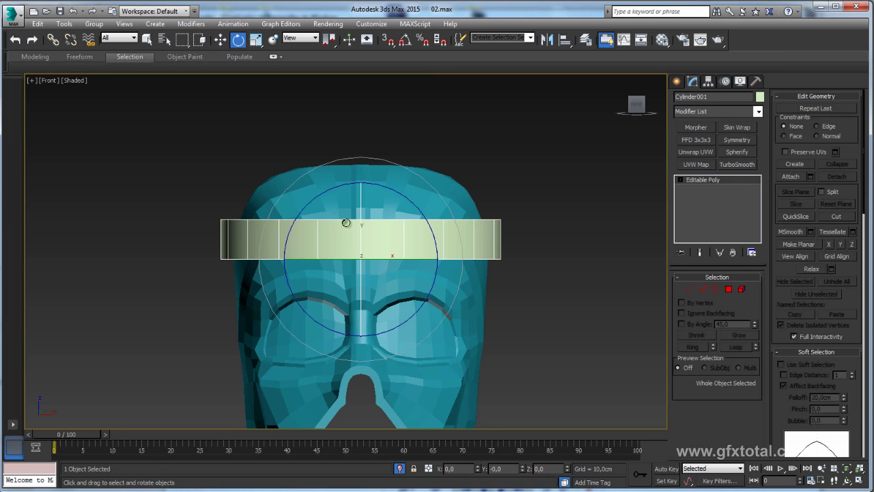
{"action": "left_click_drag", "start_coordinate": [346, 222], "coordinate": [359, 202]}
{"action": "key", "text": "w"}
{"action": "middle_click_drag", "start_coordinate": [505, 276], "coordinate": [475, 277]}
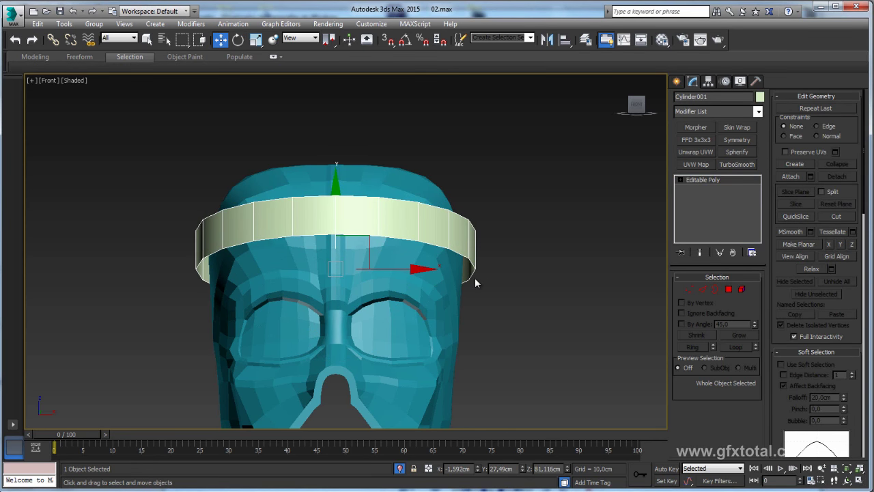
{"action": "key", "text": "p"}
{"action": "mouse_move", "coordinate": [531, 294]}
{"action": "middle_mouse_down", "text": "alt"}
{"action": "mouse_move", "coordinate": [426, 298]}
{"action": "mouse_move", "coordinate": [475, 301]}
{"action": "mouse_move", "coordinate": [415, 244]}
{"action": "mouse_move", "coordinate": [507, 238]}
{"action": "mouse_move", "coordinate": [383, 257]}
{"action": "mouse_move", "coordinate": [454, 278]}
{"action": "mouse_move", "coordinate": [444, 269]}
{"action": "mouse_move", "coordinate": [432, 284]}
{"action": "middle_mouse_up", "text": "alt"}
{"action": "key", "text": "alt+Tab"}
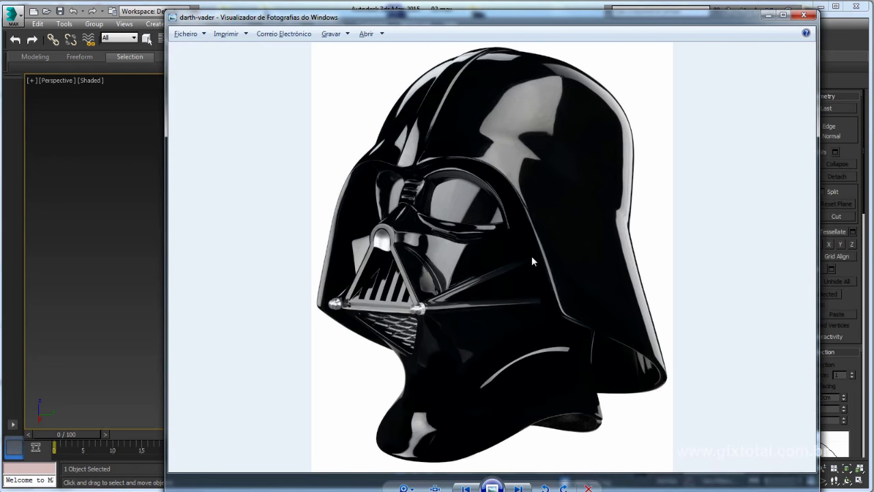
{"action": "key", "text": "alt+Tab"}
{"action": "mouse_move", "coordinate": [516, 252]}
{"action": "middle_mouse_down", "text": "alt"}
{"action": "mouse_move", "coordinate": [497, 256]}
{"action": "mouse_move", "coordinate": [502, 237]}
{"action": "middle_mouse_up", "text": "alt"}
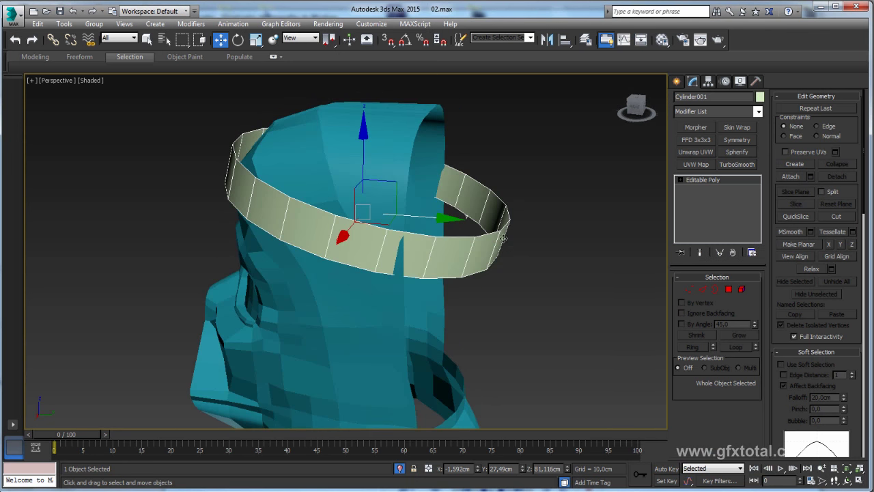
{"action": "left_click", "coordinate": [689, 288]}
{"action": "key", "text": "l"}
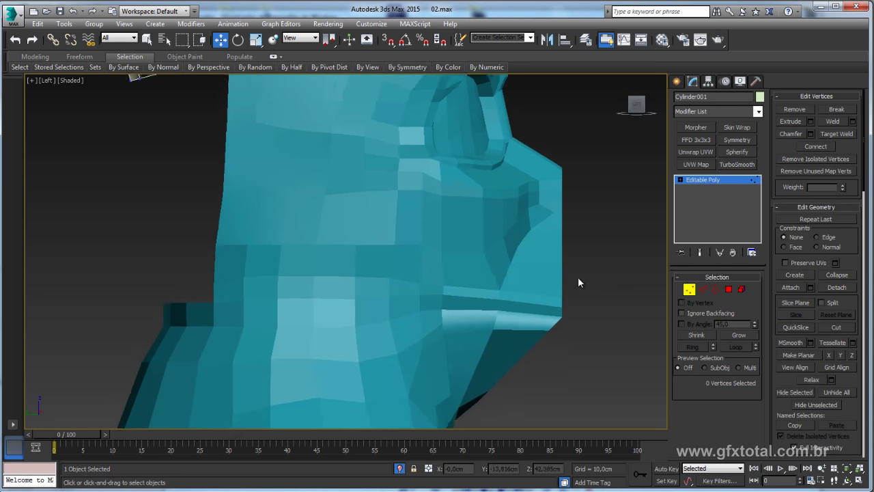
{"action": "scroll", "coordinate": [495, 288], "scroll_direction": "down", "scroll_amount": 1}
{"action": "scroll", "coordinate": [495, 283], "scroll_direction": "down", "scroll_amount": 3}
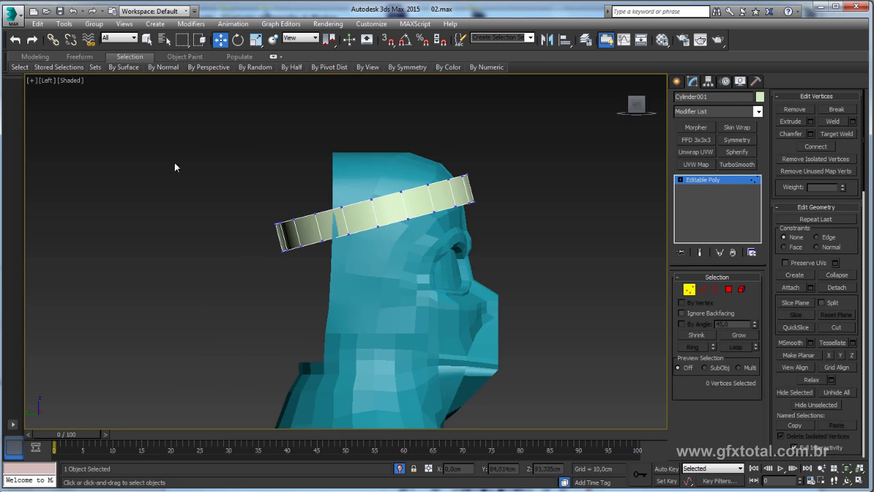
{"action": "left_click_drag", "start_coordinate": [347, 277], "coordinate": [267, 204]}
{"action": "left_click_drag", "start_coordinate": [339, 202], "coordinate": [308, 206]}
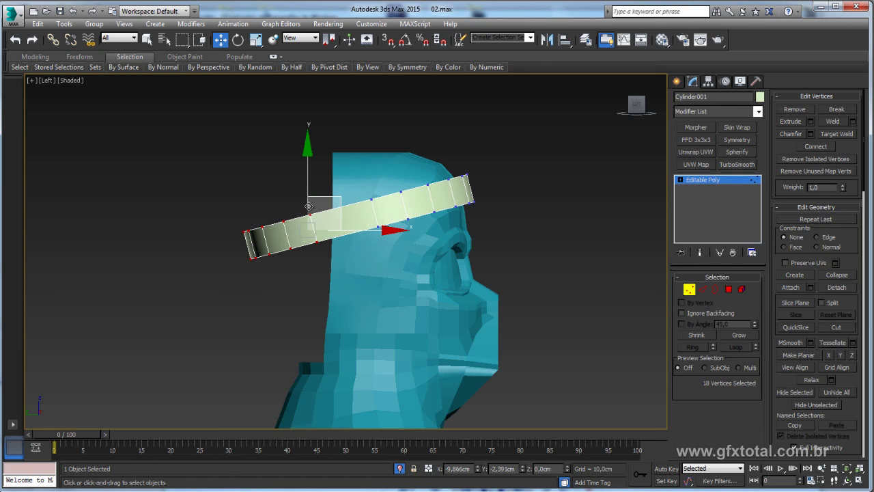
{"action": "key", "text": "p"}
{"action": "mouse_move", "coordinate": [403, 259]}
{"action": "middle_mouse_down", "text": "alt"}
{"action": "mouse_move", "coordinate": [481, 293]}
{"action": "mouse_move", "coordinate": [444, 298]}
{"action": "mouse_move", "coordinate": [380, 275]}
{"action": "mouse_move", "coordinate": [353, 289]}
{"action": "mouse_move", "coordinate": [461, 289]}
{"action": "mouse_move", "coordinate": [436, 337]}
{"action": "mouse_move", "coordinate": [445, 277]}
{"action": "middle_mouse_up", "text": "alt"}
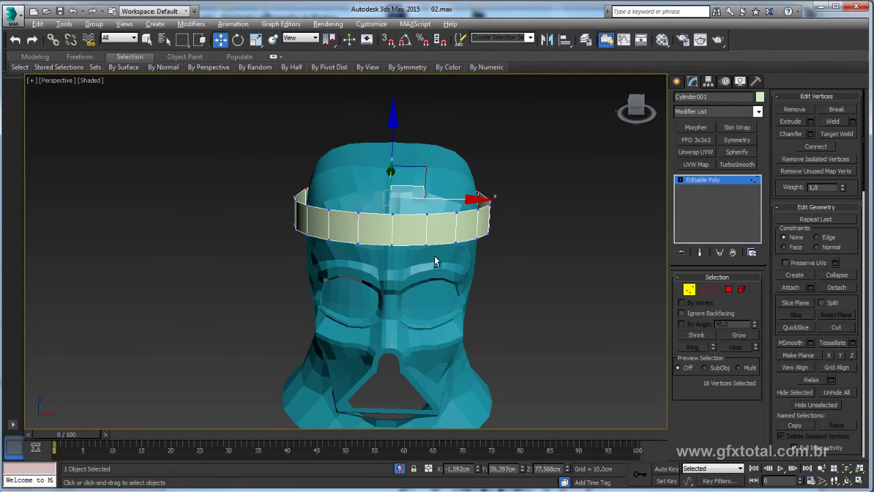
{"action": "key", "text": "alt+Tab"}
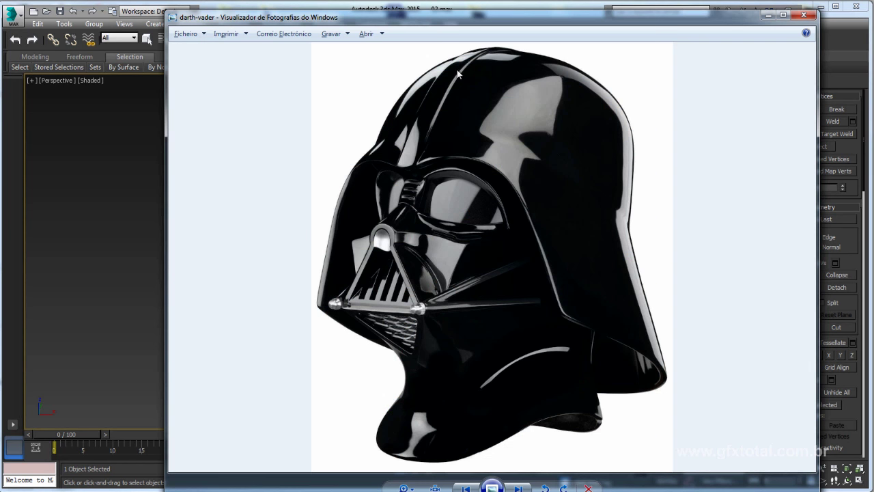
{"action": "key", "text": "alt+Tab"}
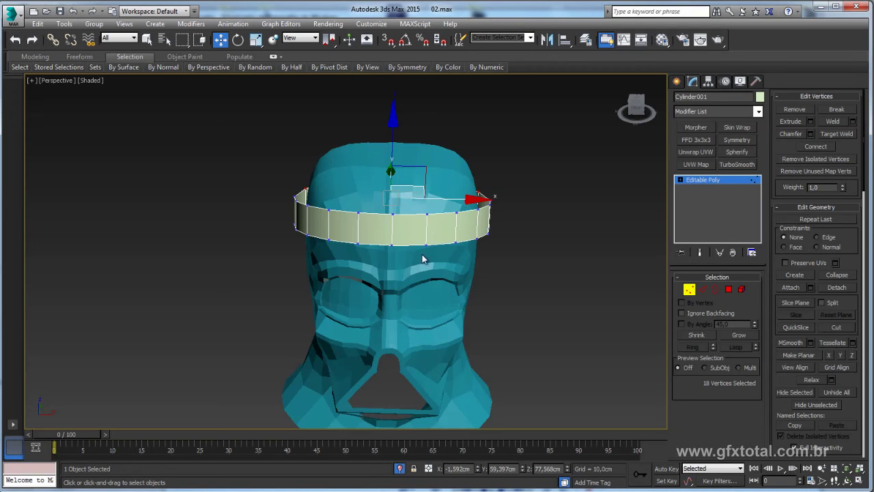
Chamfer the ring band's front edges by about 2.976 cm.
{"action": "left_click", "coordinate": [703, 289]}
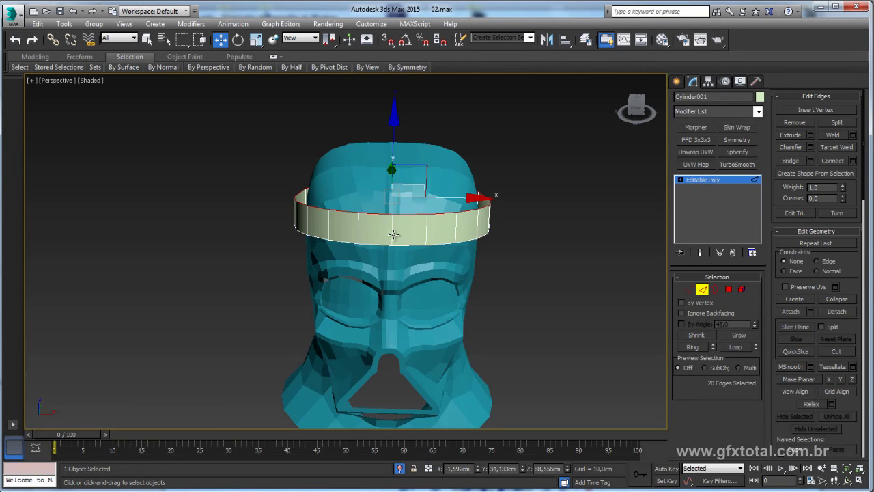
{"action": "mouse_move", "coordinate": [634, 258]}
{"action": "middle_mouse_down", "text": "alt"}
{"action": "mouse_move", "coordinate": [456, 254]}
{"action": "mouse_move", "coordinate": [425, 297]}
{"action": "mouse_move", "coordinate": [341, 269]}
{"action": "mouse_move", "coordinate": [496, 280]}
{"action": "mouse_move", "coordinate": [469, 271]}
{"action": "middle_mouse_up", "text": "alt"}
{"action": "left_click", "coordinate": [331, 280]}
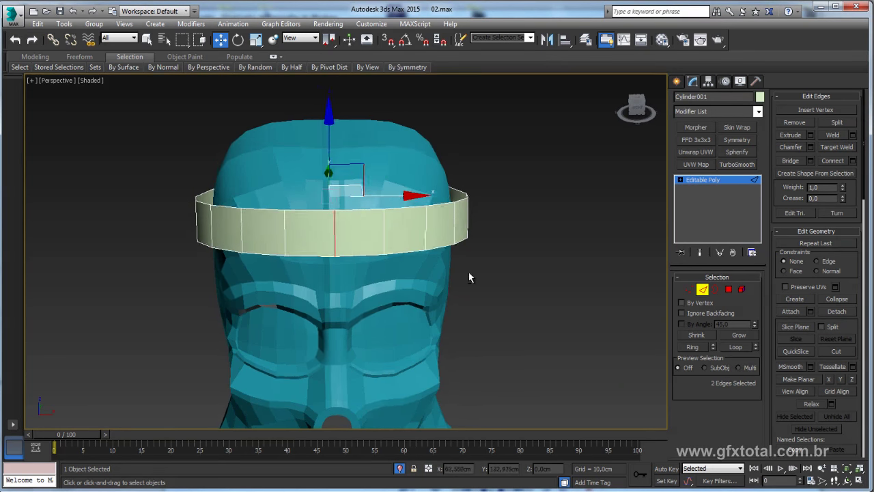
{"action": "left_click", "coordinate": [811, 147]}
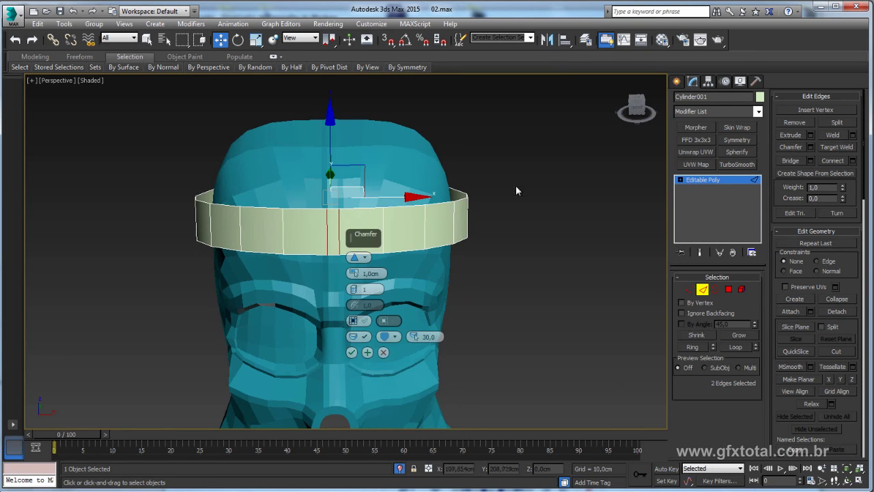
{"action": "left_click_drag", "start_coordinate": [355, 272], "coordinate": [355, 257]}
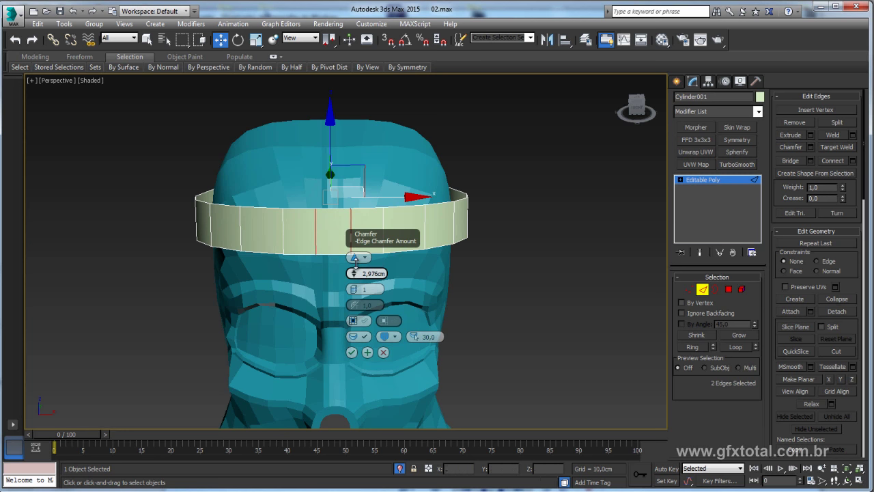
{"action": "left_click", "coordinate": [352, 352]}
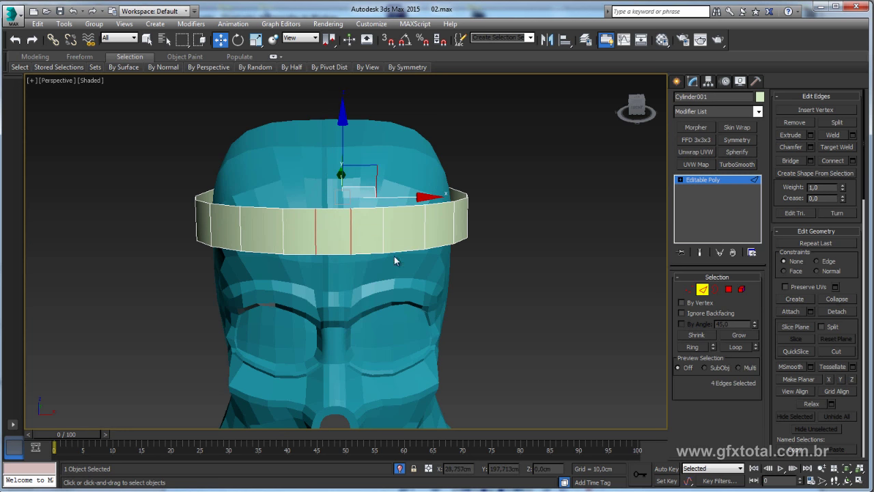
Bridge two opposite chamfer edges into a strip over the head.
{"action": "left_click", "coordinate": [333, 209]}
{"action": "mouse_move", "coordinate": [549, 198]}
{"action": "middle_mouse_down", "text": "alt"}
{"action": "mouse_move", "coordinate": [518, 310]}
{"action": "mouse_move", "coordinate": [526, 348]}
{"action": "middle_mouse_up", "text": "alt"}
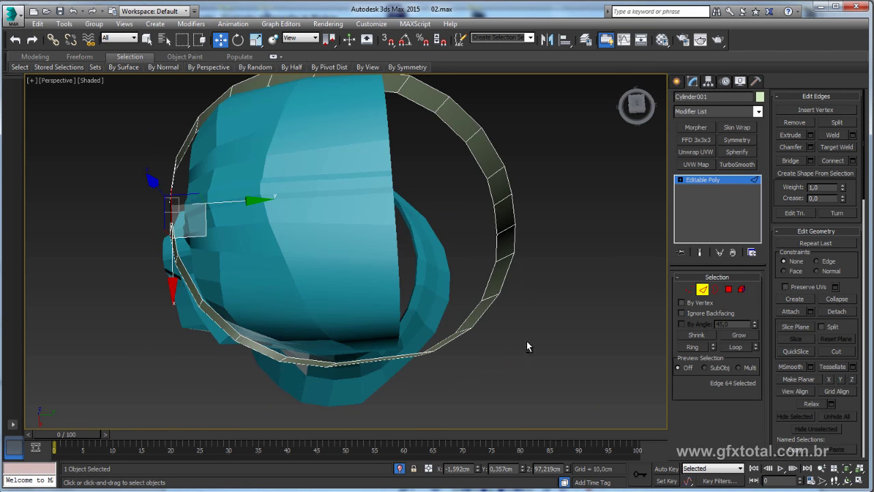
{"action": "left_click", "coordinate": [512, 239]}
{"action": "middle_click_drag", "start_coordinate": [512, 239], "coordinate": [548, 262], "text": "alt"}
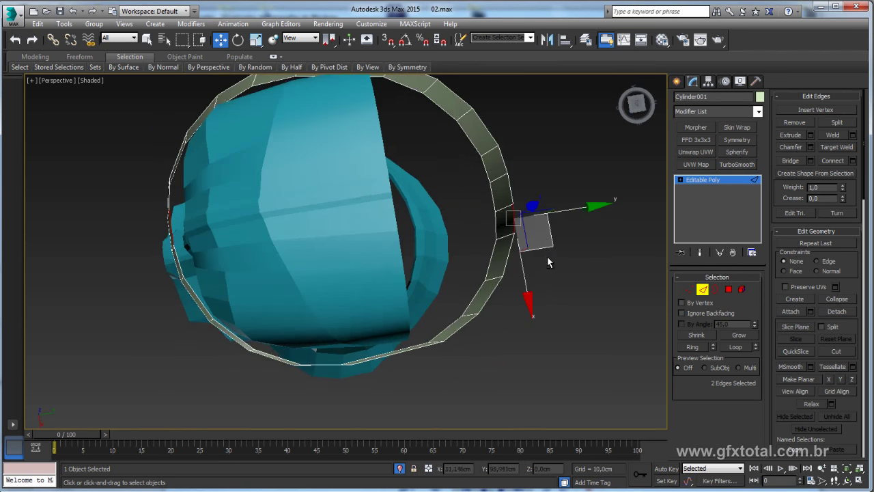
{"action": "left_click", "coordinate": [790, 160]}
{"action": "middle_click_drag", "start_coordinate": [546, 225], "coordinate": [564, 215], "text": "alt"}
{"action": "key", "text": "ctrl+z"}
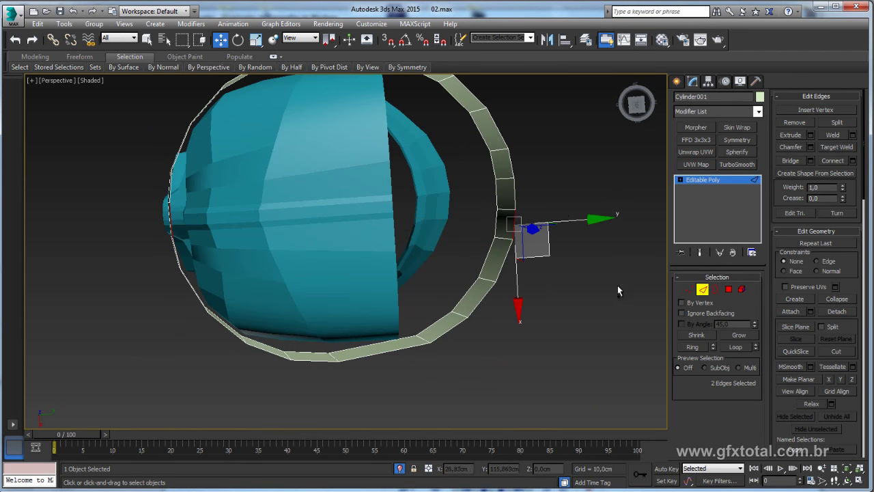
{"action": "mouse_move", "coordinate": [617, 286]}
{"action": "middle_mouse_down", "text": "alt"}
{"action": "mouse_move", "coordinate": [538, 245]}
{"action": "mouse_move", "coordinate": [485, 190]}
{"action": "mouse_move", "coordinate": [398, 247]}
{"action": "mouse_move", "coordinate": [419, 258]}
{"action": "mouse_move", "coordinate": [387, 353]}
{"action": "middle_mouse_up", "text": "alt"}
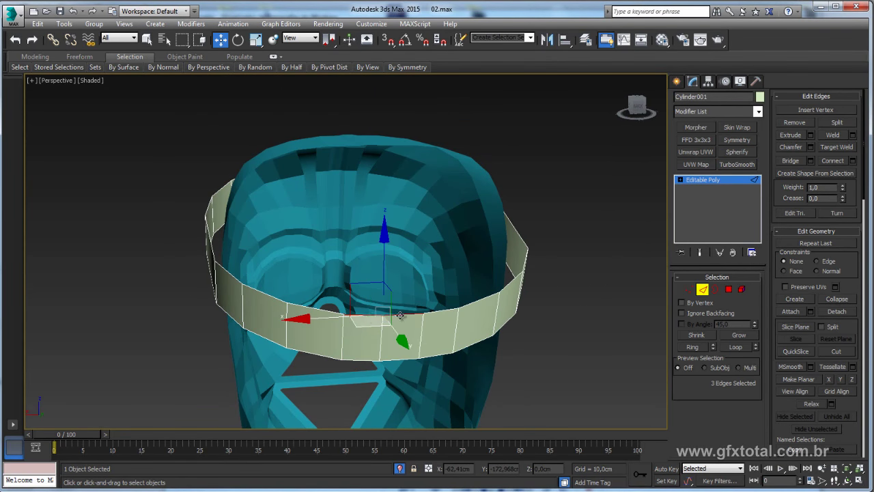
{"action": "middle_click_drag", "start_coordinate": [335, 292], "coordinate": [436, 274], "text": "alt"}
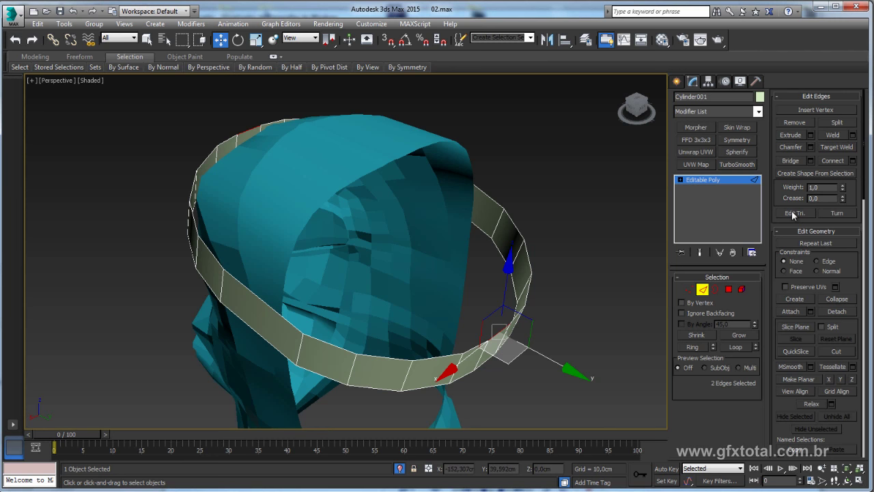
{"action": "left_click", "coordinate": [790, 162]}
Add a middle edge to the strip and pull it up into a peak above the ring.
{"action": "mouse_move", "coordinate": [439, 179]}
{"action": "middle_mouse_down", "text": "alt"}
{"action": "mouse_move", "coordinate": [420, 264]}
{"action": "mouse_move", "coordinate": [424, 233]}
{"action": "mouse_move", "coordinate": [377, 306]}
{"action": "mouse_move", "coordinate": [809, 164]}
{"action": "middle_mouse_up", "text": "alt"}
{"action": "left_click", "coordinate": [832, 161]}
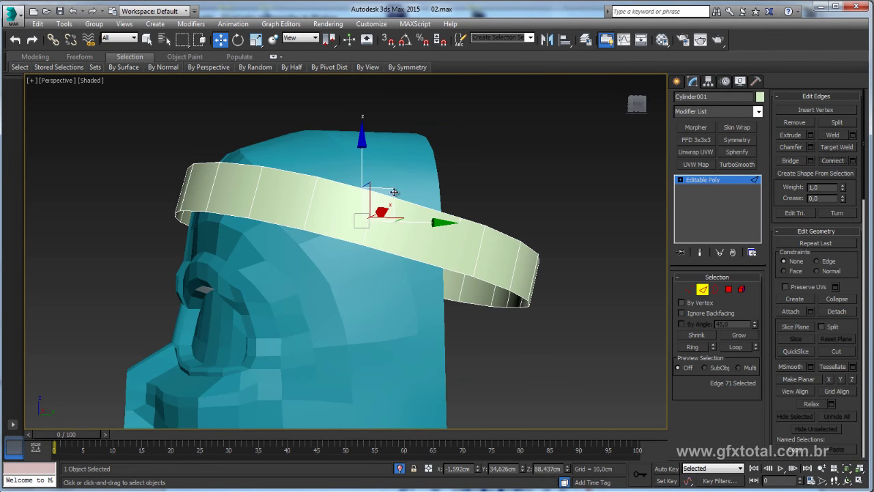
{"action": "left_click_drag", "start_coordinate": [361, 205], "coordinate": [420, 172]}
{"action": "middle_click_drag", "start_coordinate": [420, 172], "coordinate": [410, 170], "text": "alt"}
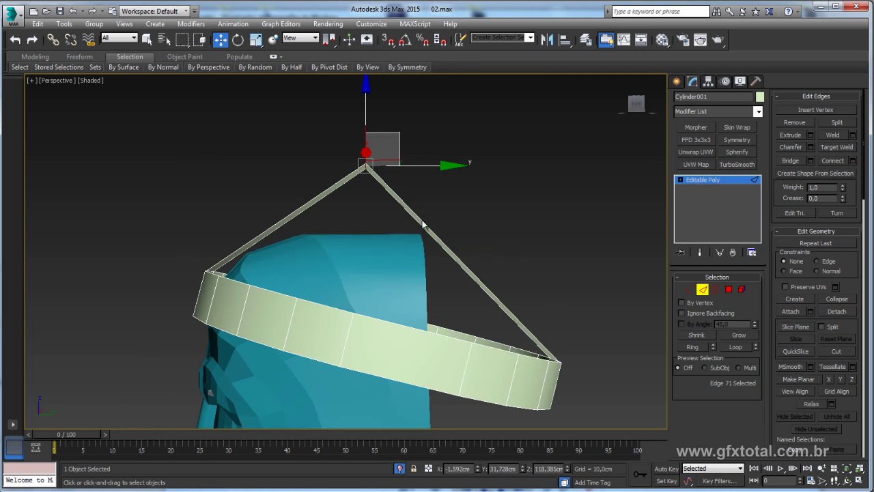
{"action": "left_click_drag", "start_coordinate": [362, 110], "coordinate": [344, 98]}
Connect a new edge across the rear strut and pull it up to square off the frame.
{"action": "left_click", "coordinate": [461, 268]}
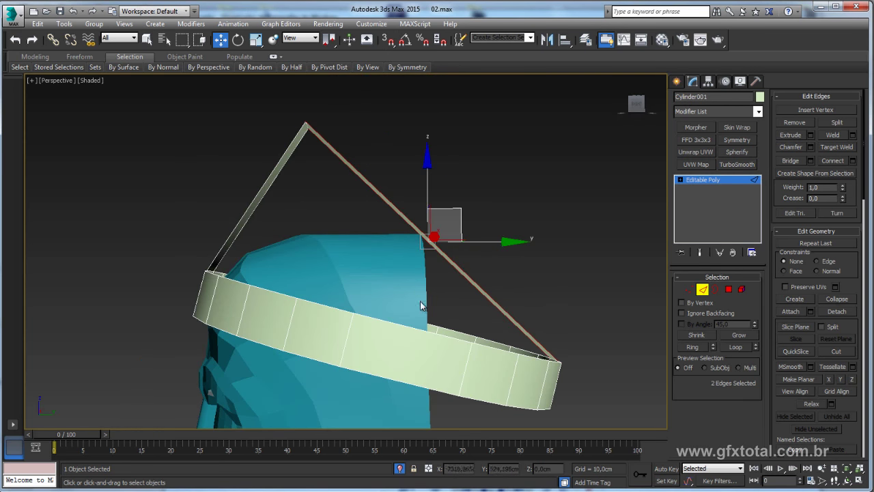
{"action": "left_click", "coordinate": [833, 161]}
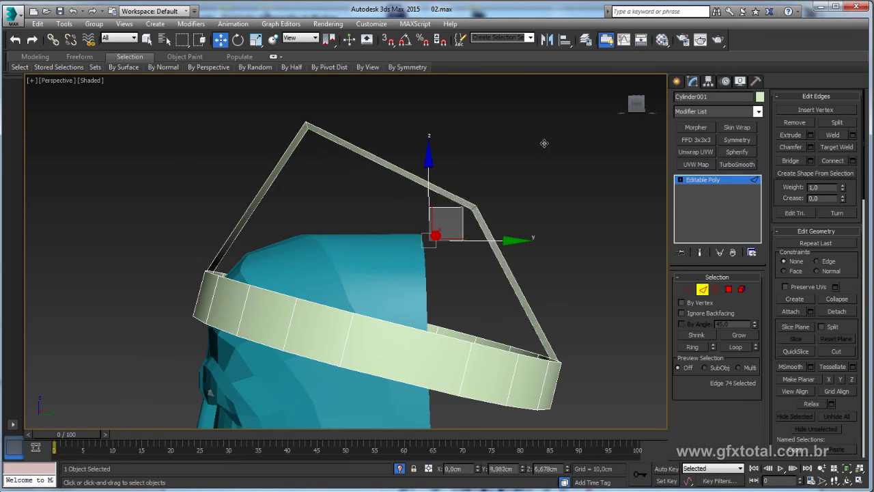
{"action": "left_click_drag", "start_coordinate": [447, 220], "coordinate": [576, 146]}
{"action": "mouse_move", "coordinate": [575, 145]}
{"action": "middle_mouse_down", "text": "alt"}
{"action": "mouse_move", "coordinate": [445, 264]}
{"action": "mouse_move", "coordinate": [470, 267]}
{"action": "mouse_move", "coordinate": [357, 238]}
{"action": "mouse_move", "coordinate": [365, 255]}
{"action": "middle_mouse_up", "text": "alt"}
{"action": "scroll", "coordinate": [365, 255], "scroll_direction": "down", "scroll_amount": 3}
{"action": "key", "text": "alt+Tab"}
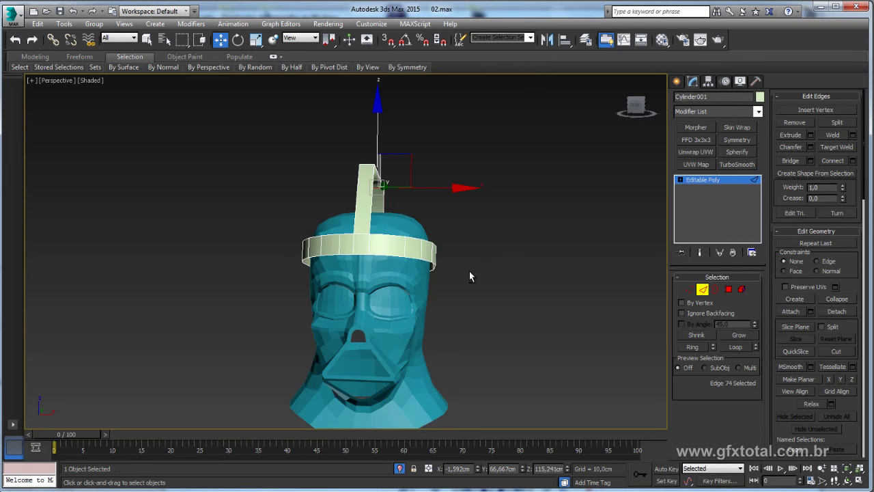
Nudge the frame's two corner edges into place.
{"action": "mouse_move", "coordinate": [469, 271]}
{"action": "middle_mouse_down", "text": "alt"}
{"action": "mouse_move", "coordinate": [410, 272]}
{"action": "mouse_move", "coordinate": [298, 197]}
{"action": "mouse_move", "coordinate": [325, 203]}
{"action": "middle_mouse_up", "text": "alt"}
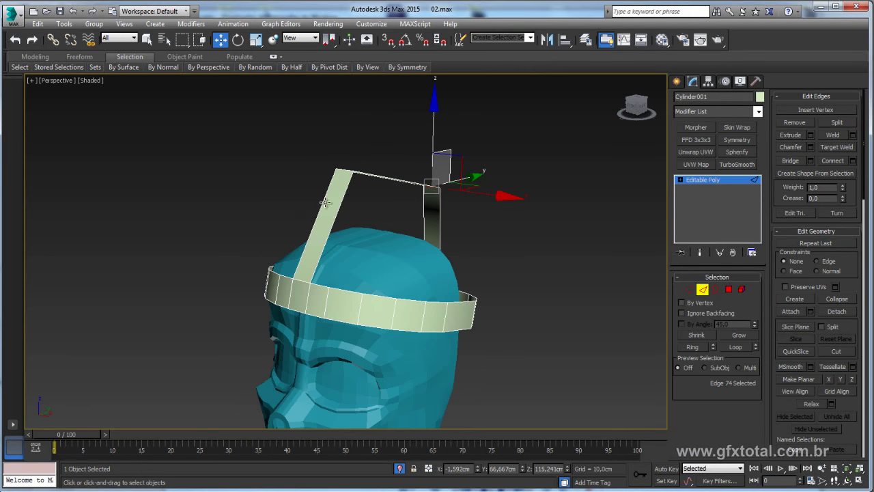
{"action": "left_click", "coordinate": [341, 170], "text": "ctrl"}
{"action": "middle_click_drag", "start_coordinate": [341, 171], "coordinate": [328, 160], "text": "alt"}
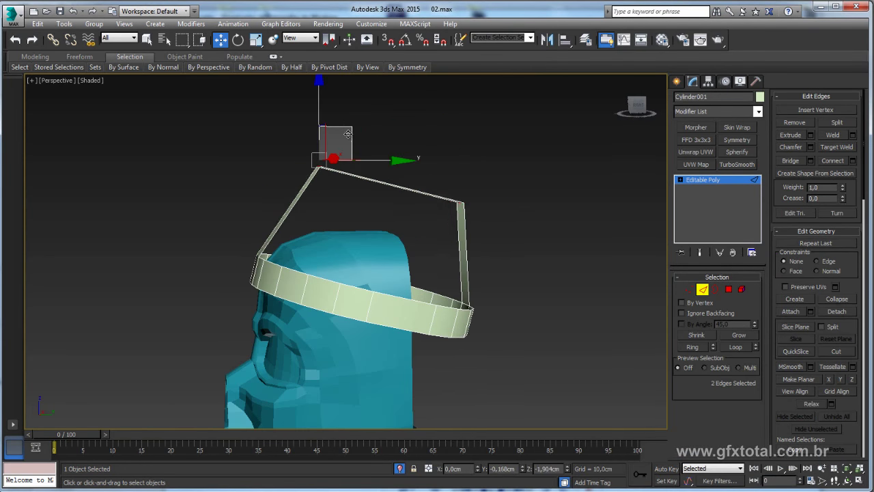
{"action": "left_click_drag", "start_coordinate": [342, 134], "coordinate": [339, 140]}
{"action": "mouse_move", "coordinate": [339, 139]}
{"action": "middle_mouse_down", "text": "alt"}
{"action": "mouse_move", "coordinate": [370, 253]}
{"action": "mouse_move", "coordinate": [396, 256]}
{"action": "middle_mouse_up", "text": "alt"}
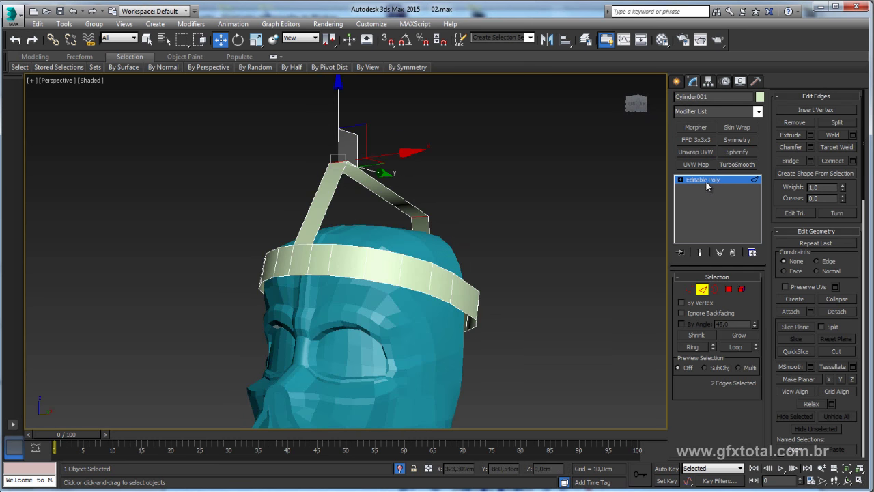
Clone the grown polygon patch beside the eye as a new object at the head top.
{"action": "left_click", "coordinate": [352, 360]}
{"action": "key", "text": "4"}
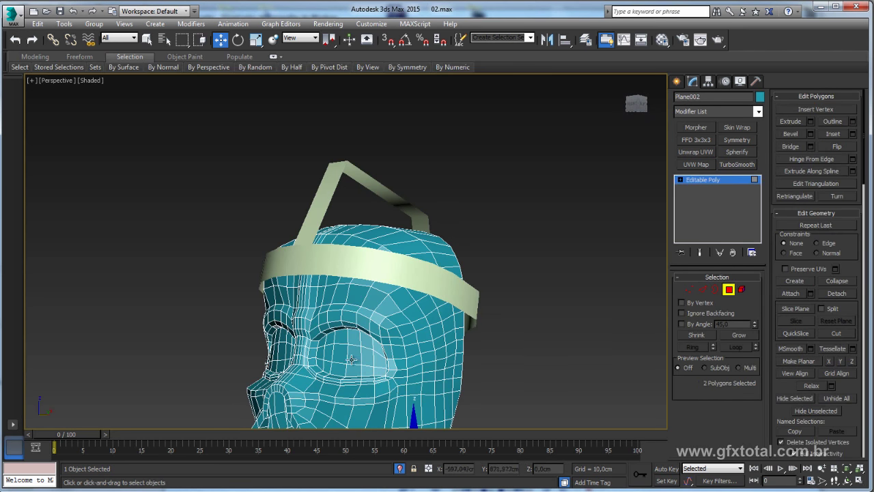
{"action": "left_click", "coordinate": [338, 351]}
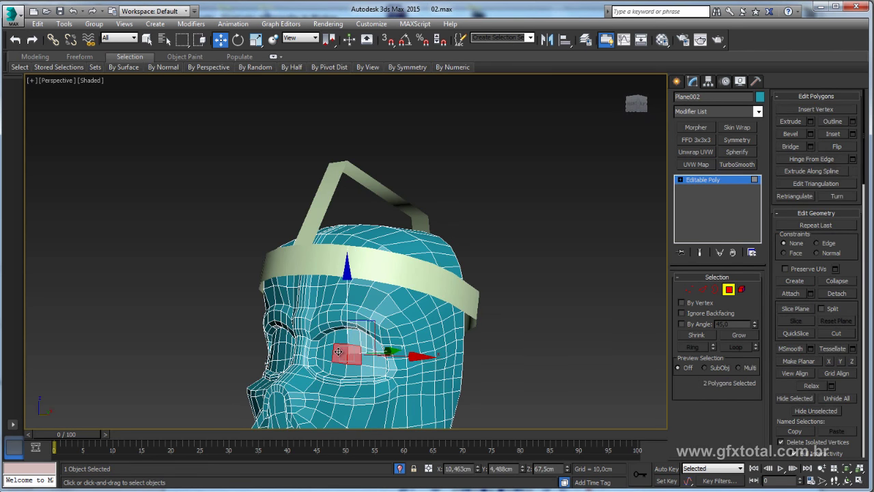
{"action": "left_click", "coordinate": [735, 334]}
{"action": "middle_click_drag", "start_coordinate": [400, 325], "coordinate": [340, 324], "text": "alt"}
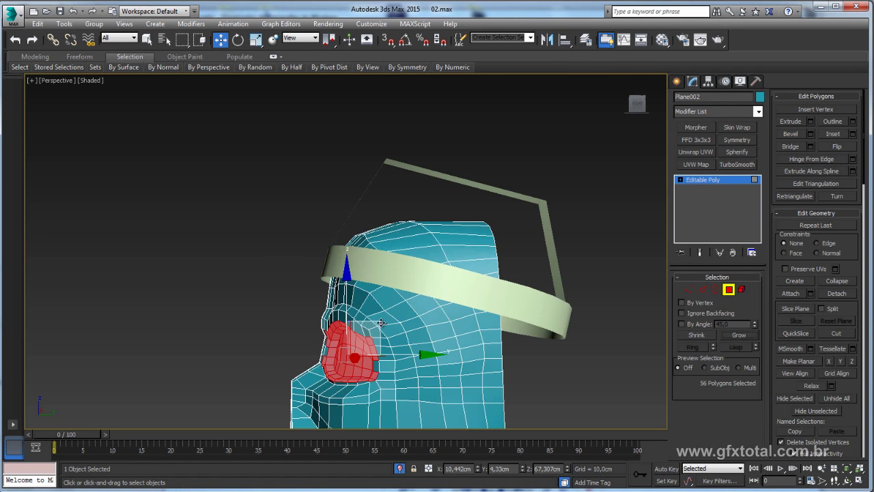
{"action": "left_click_drag", "start_coordinate": [380, 323], "coordinate": [383, 211], "text": "shift"}
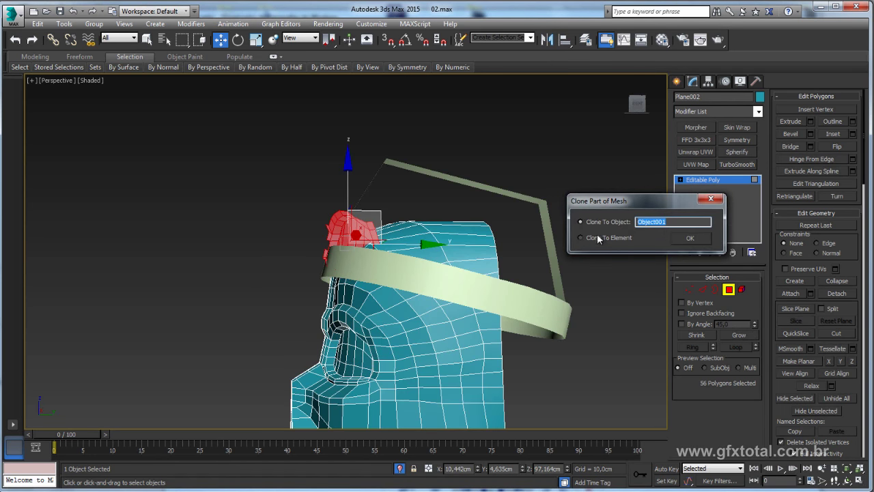
{"action": "left_click", "coordinate": [598, 238]}
{"action": "key", "text": "Return"}
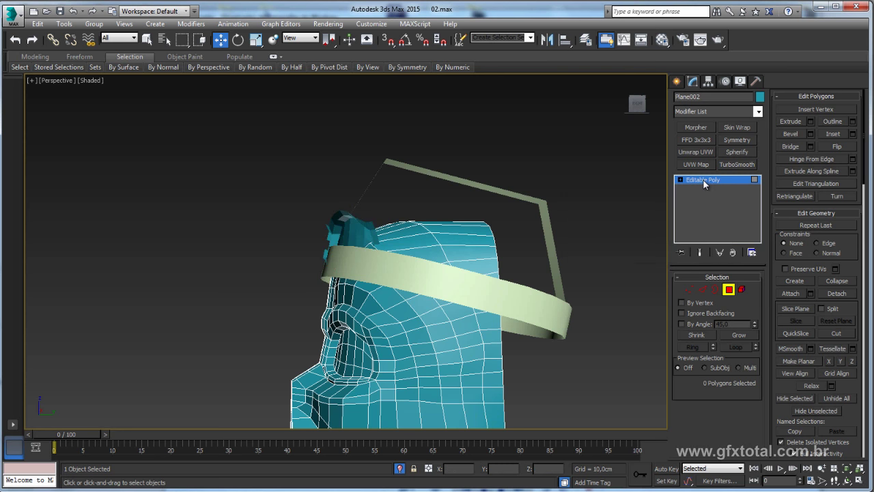
{"action": "left_click", "coordinate": [384, 225]}
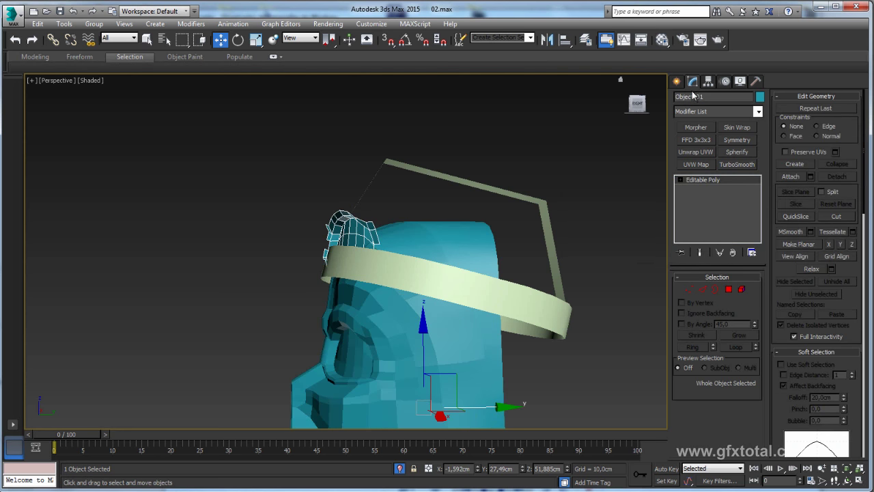
Shift-drag an independent Copy of the cap piece up above the head.
{"action": "left_click", "coordinate": [708, 82]}
{"action": "left_click", "coordinate": [717, 150]}
{"action": "left_click", "coordinate": [717, 150]}
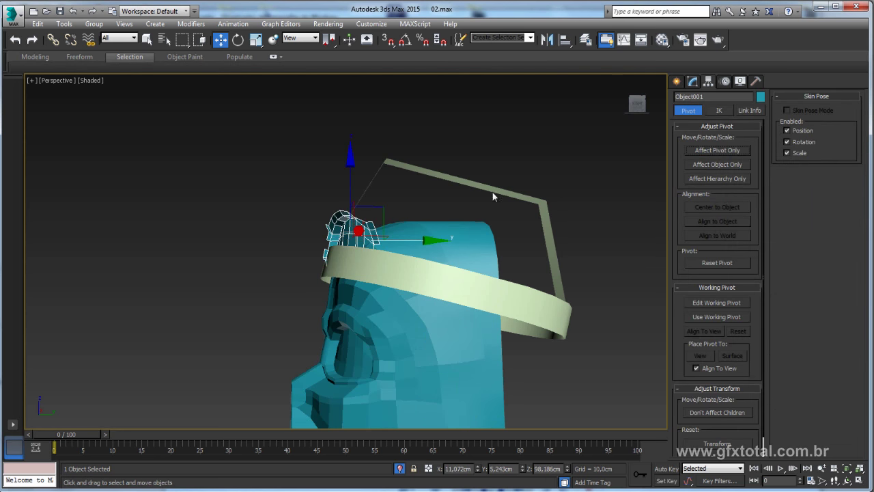
{"action": "left_click_drag", "start_coordinate": [374, 212], "coordinate": [398, 148], "text": "shift"}
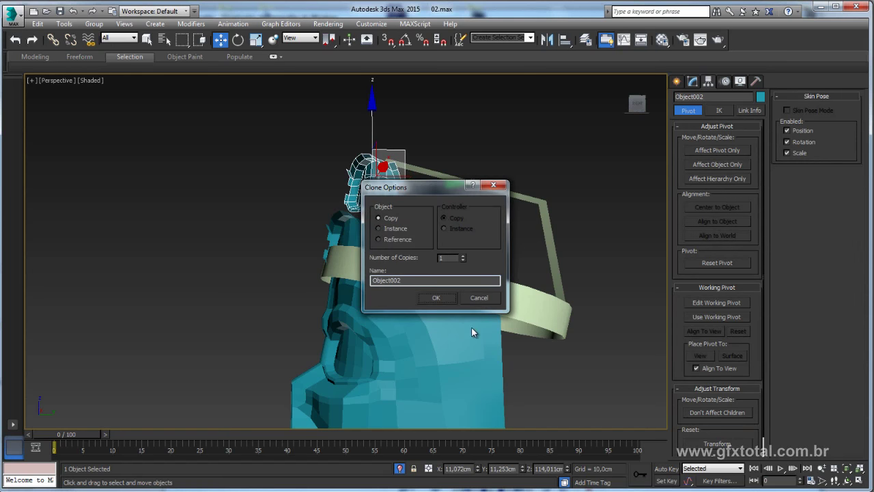
{"action": "left_click", "coordinate": [449, 296]}
Select the Cylinder001 band and open its Modify panel.
{"action": "mouse_move", "coordinate": [448, 297]}
{"action": "middle_mouse_down", "text": "alt"}
{"action": "mouse_move", "coordinate": [487, 252]}
{"action": "mouse_move", "coordinate": [460, 283]}
{"action": "mouse_move", "coordinate": [460, 198]}
{"action": "middle_mouse_up", "text": "alt"}
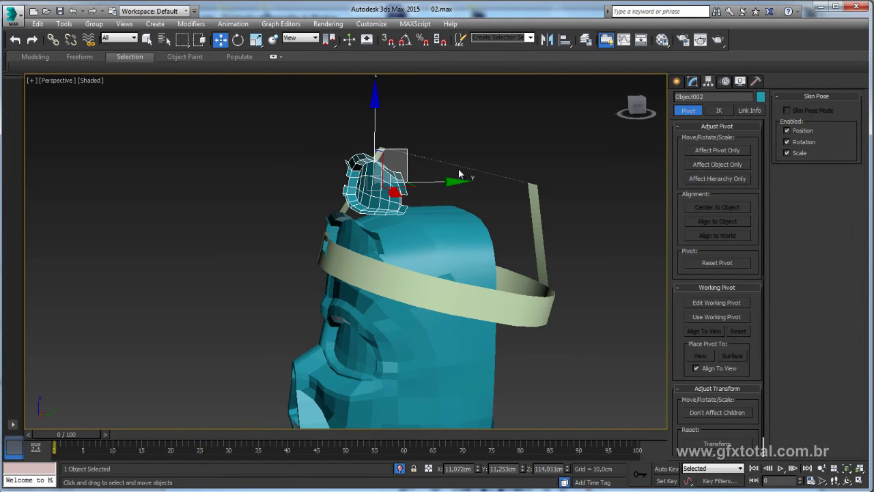
{"action": "left_click", "coordinate": [506, 198]}
{"action": "middle_click_drag", "start_coordinate": [459, 166], "coordinate": [519, 205], "text": "alt"}
{"action": "left_click", "coordinate": [692, 82]}
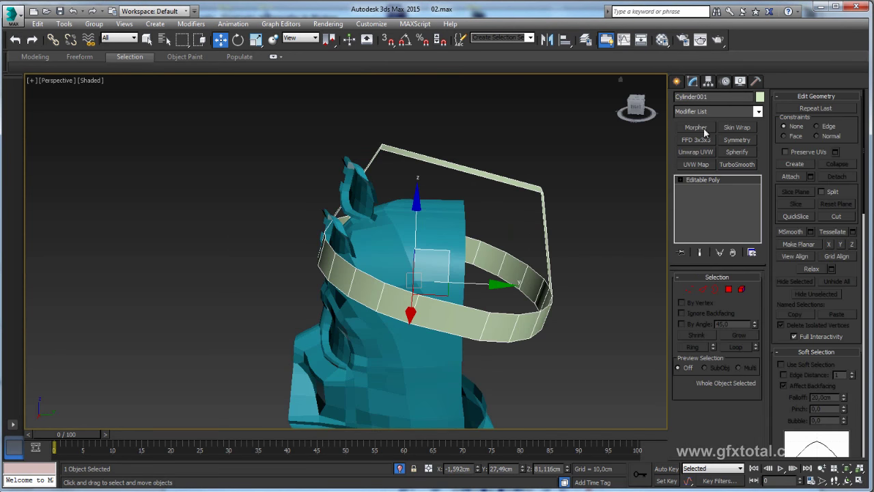
Connect a new edge across the arch top and raise it to straighten the top.
{"action": "left_click", "coordinate": [702, 289]}
{"action": "left_click", "coordinate": [456, 165]}
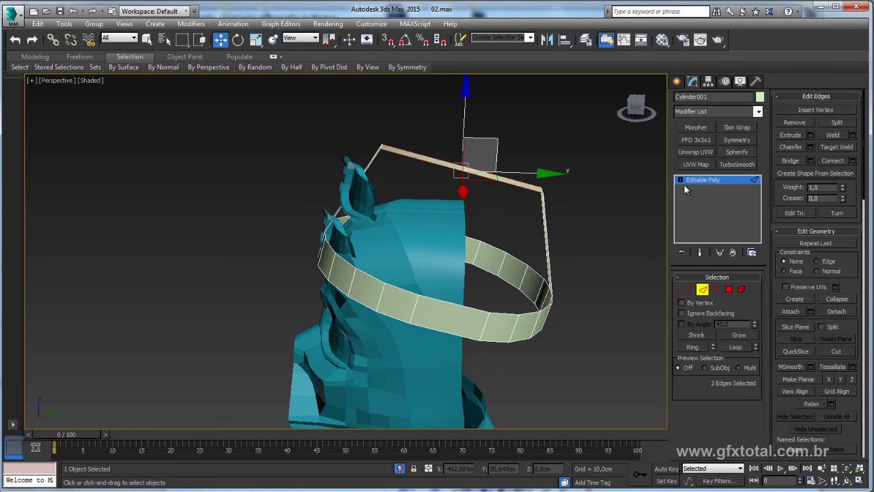
{"action": "left_click", "coordinate": [844, 161]}
{"action": "left_click_drag", "start_coordinate": [497, 135], "coordinate": [441, 115]}
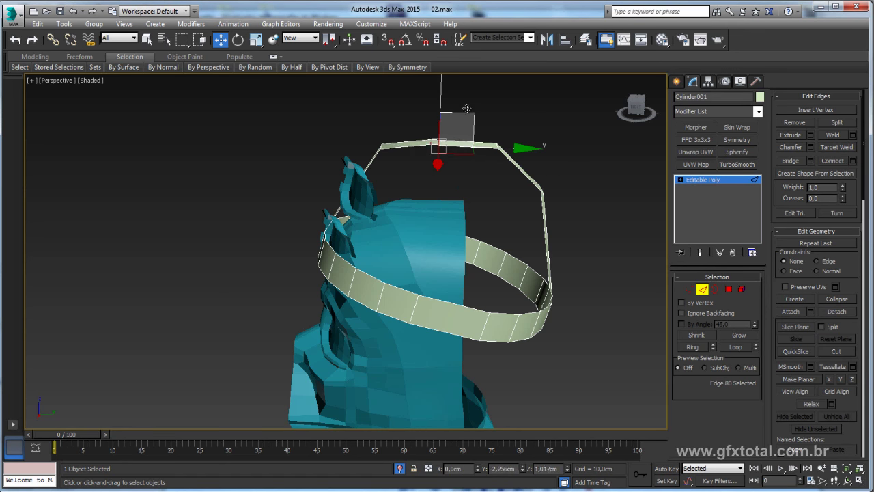
Add connecting edges along the arch strip and its right side, then exit edge editing.
{"action": "left_click", "coordinate": [345, 167]}
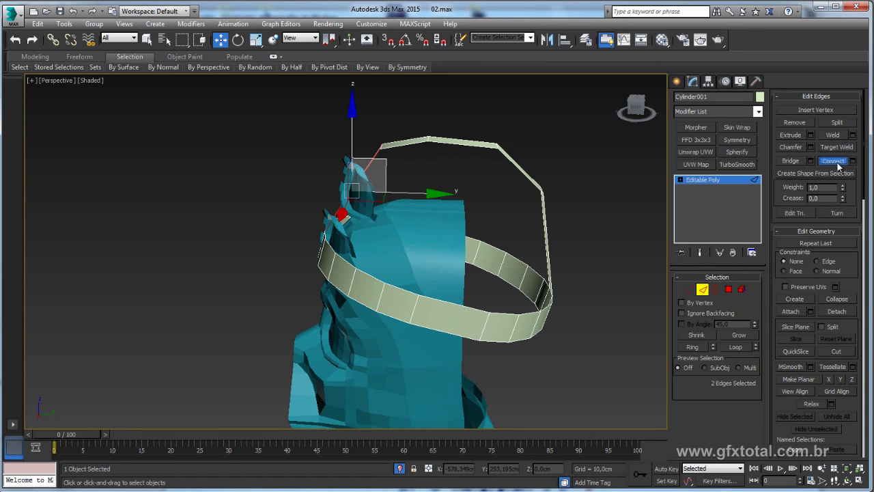
{"action": "left_click", "coordinate": [833, 160]}
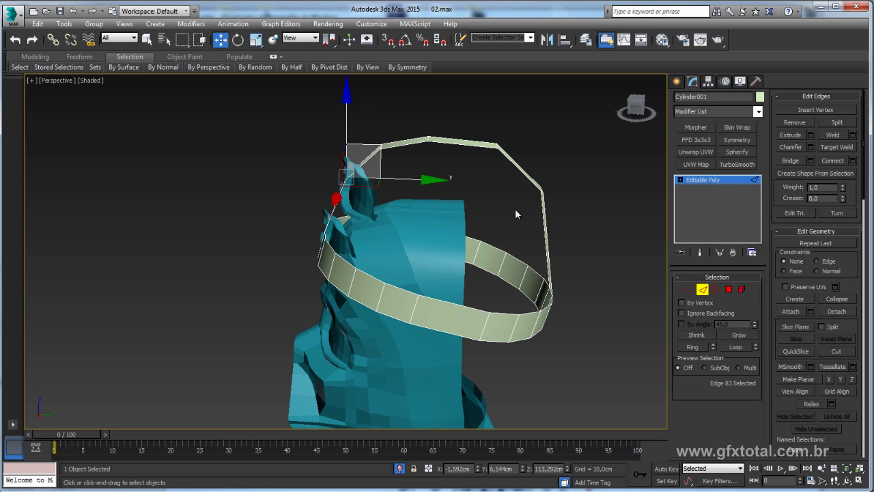
{"action": "left_click", "coordinate": [544, 212]}
{"action": "middle_click_drag", "start_coordinate": [547, 213], "coordinate": [644, 220], "text": "alt"}
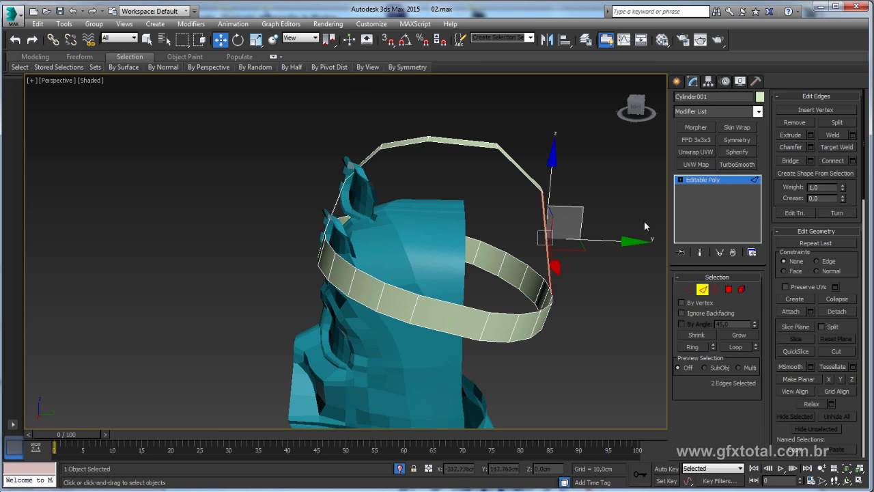
{"action": "left_click", "coordinate": [832, 162]}
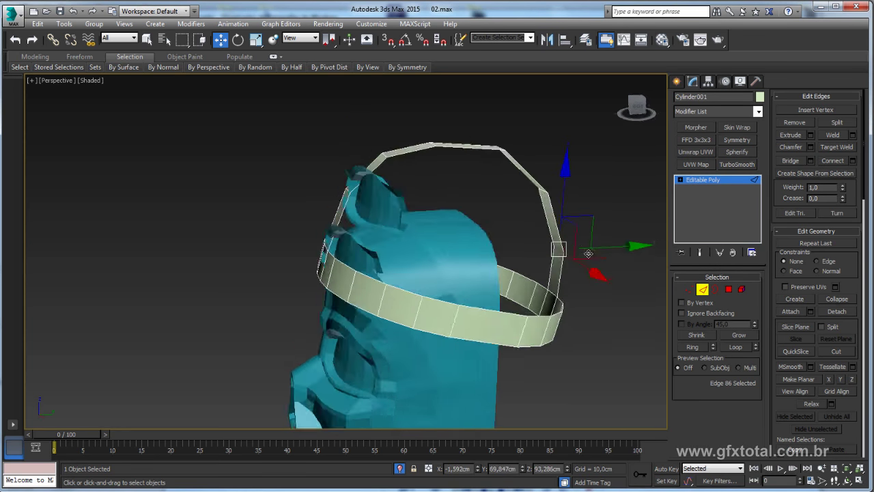
{"action": "mouse_move", "coordinate": [584, 213]}
{"action": "middle_mouse_down", "text": "alt"}
{"action": "mouse_move", "coordinate": [438, 222]}
{"action": "mouse_move", "coordinate": [546, 218]}
{"action": "middle_mouse_up", "text": "alt"}
{"action": "scroll", "coordinate": [438, 222], "scroll_direction": "up", "scroll_amount": 3}
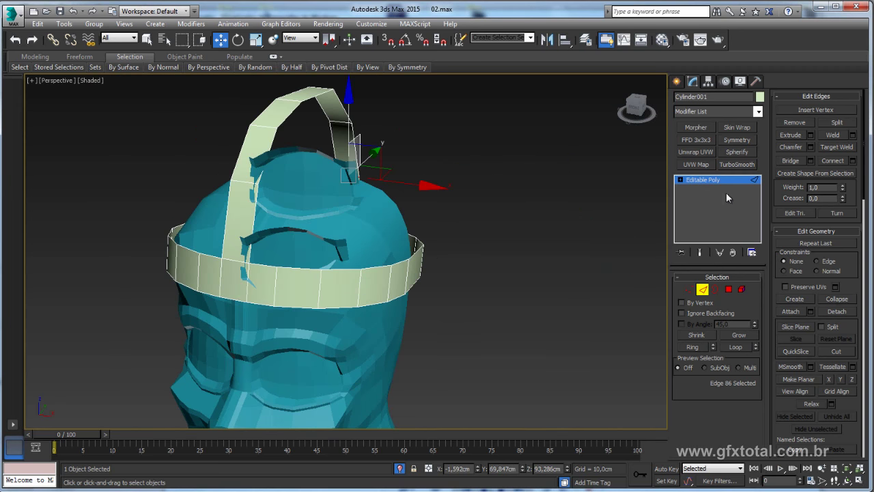
{"action": "left_click", "coordinate": [726, 192]}
{"action": "left_click", "coordinate": [320, 201]}
{"action": "mouse_move", "coordinate": [320, 201]}
{"action": "middle_mouse_down", "text": "alt"}
{"action": "mouse_move", "coordinate": [380, 224]}
{"action": "mouse_move", "coordinate": [441, 276]}
{"action": "mouse_move", "coordinate": [437, 230]}
{"action": "mouse_move", "coordinate": [356, 278]}
{"action": "mouse_move", "coordinate": [334, 276]}
{"action": "middle_mouse_up", "text": "alt"}
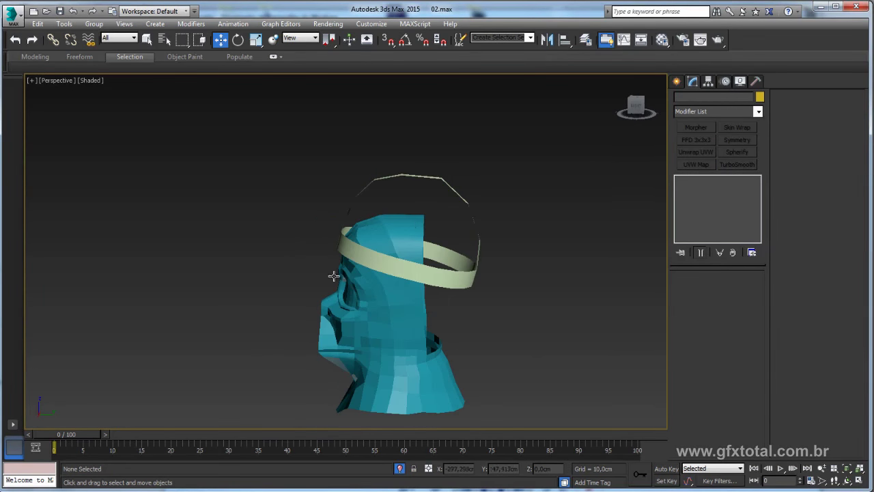
Lower the arch's top and right-side vertices to reshape its outline.
{"action": "left_click", "coordinate": [413, 184]}
{"action": "key", "text": "1"}
{"action": "scroll", "coordinate": [454, 197], "scroll_direction": "up", "scroll_amount": 3}
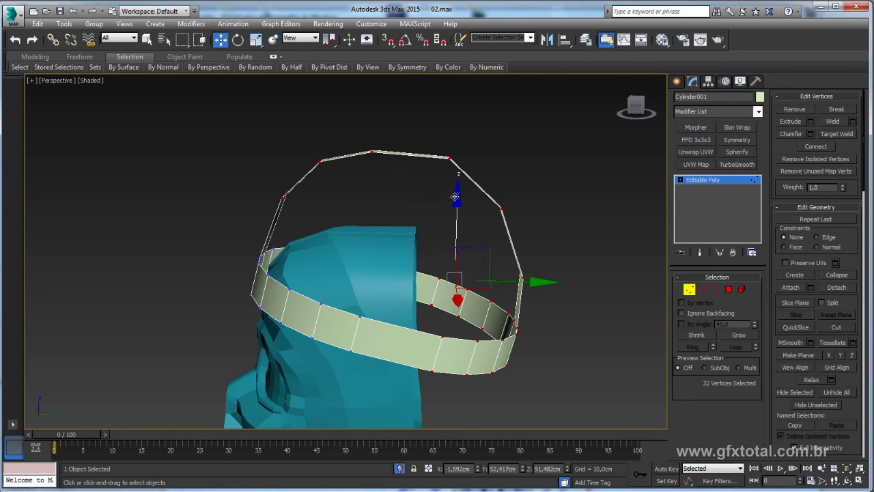
{"action": "middle_click_drag", "start_coordinate": [454, 197], "coordinate": [404, 170], "text": "alt"}
{"action": "left_click", "coordinate": [372, 152]}
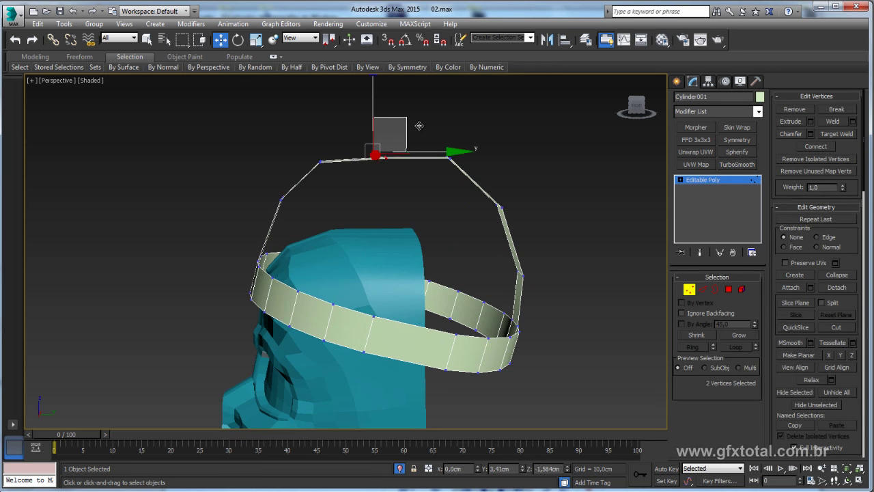
{"action": "left_click", "coordinate": [448, 156]}
{"action": "left_click_drag", "start_coordinate": [483, 129], "coordinate": [486, 147]}
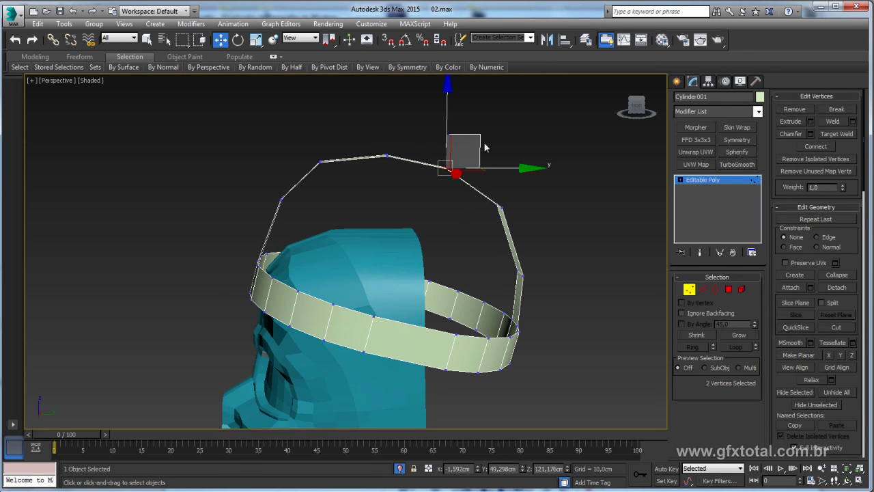
{"action": "left_click_drag", "start_coordinate": [468, 226], "coordinate": [468, 226]}
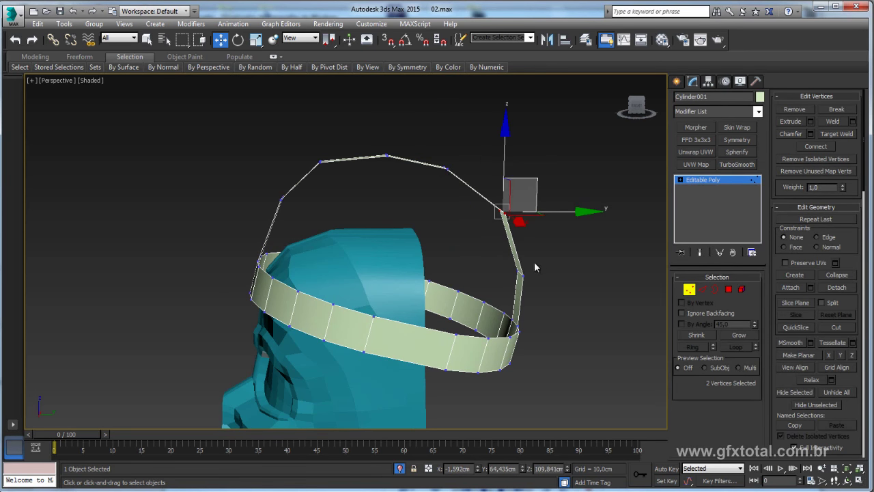
{"action": "mouse_move", "coordinate": [553, 181]}
{"action": "left_mouse_down"}
{"action": "mouse_move", "coordinate": [554, 258]}
{"action": "mouse_move", "coordinate": [553, 232]}
{"action": "left_mouse_up"}
{"action": "middle_click_drag", "start_coordinate": [553, 232], "coordinate": [729, 255], "text": "alt"}
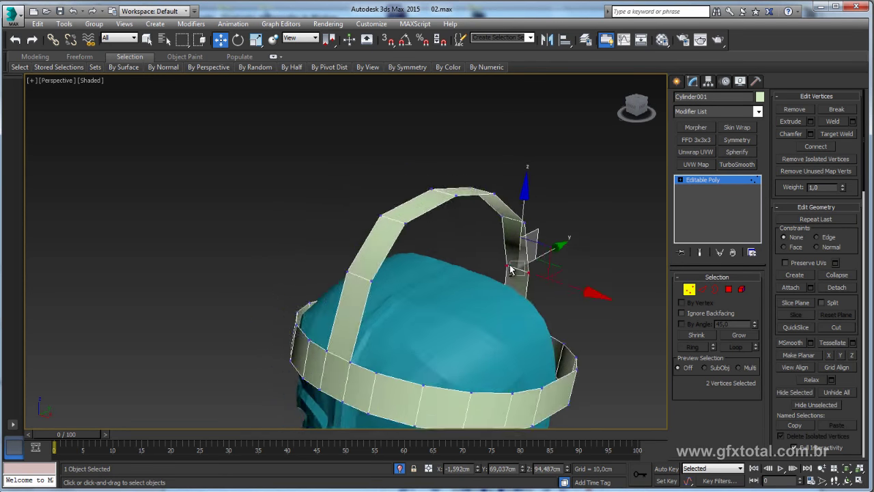
Bridge the arch's top edge down to the lower ring edge.
{"action": "left_click", "coordinate": [704, 290]}
{"action": "middle_click_drag", "start_coordinate": [526, 286], "coordinate": [352, 166], "text": "alt"}
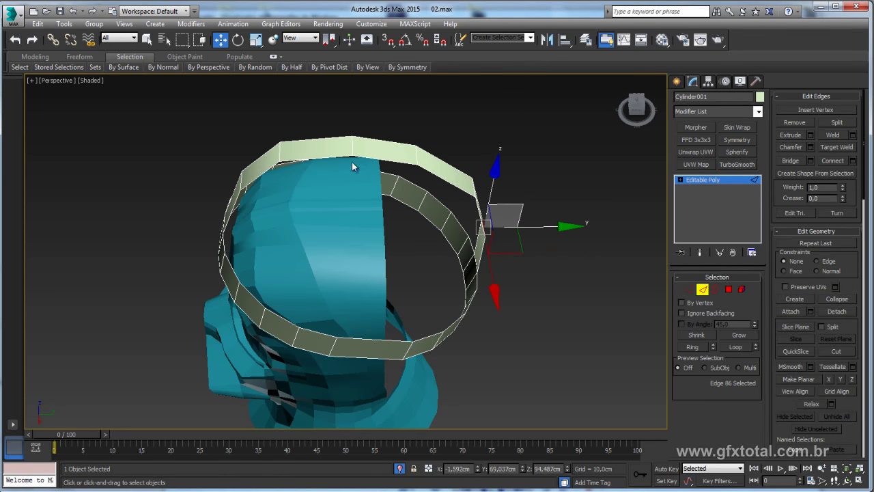
{"action": "left_click", "coordinate": [372, 158]}
{"action": "left_click", "coordinate": [375, 341]}
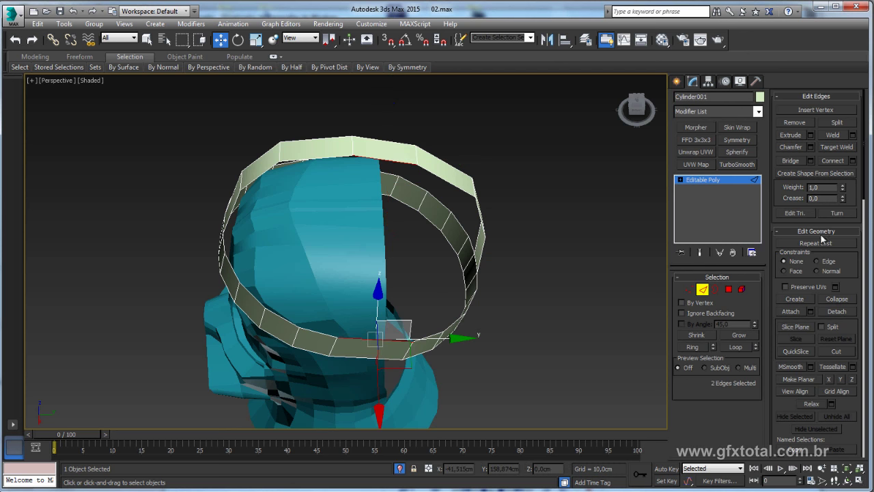
{"action": "left_click", "coordinate": [790, 161]}
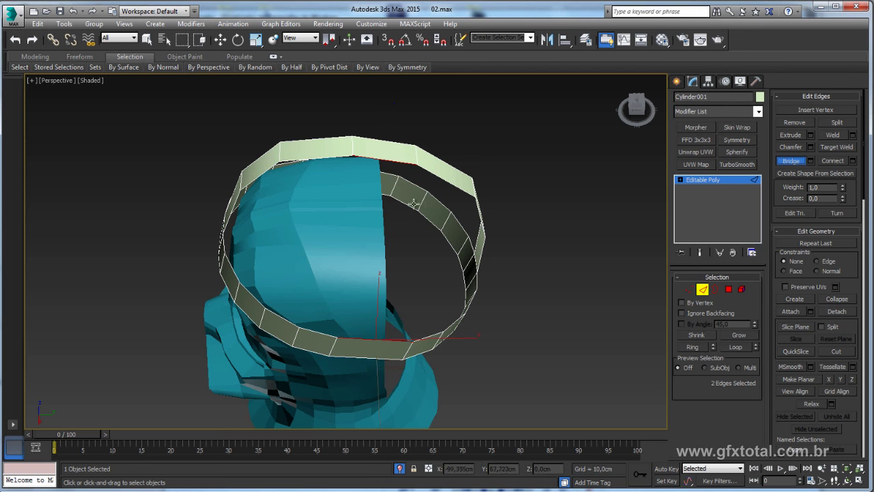
{"action": "left_click", "coordinate": [376, 338]}
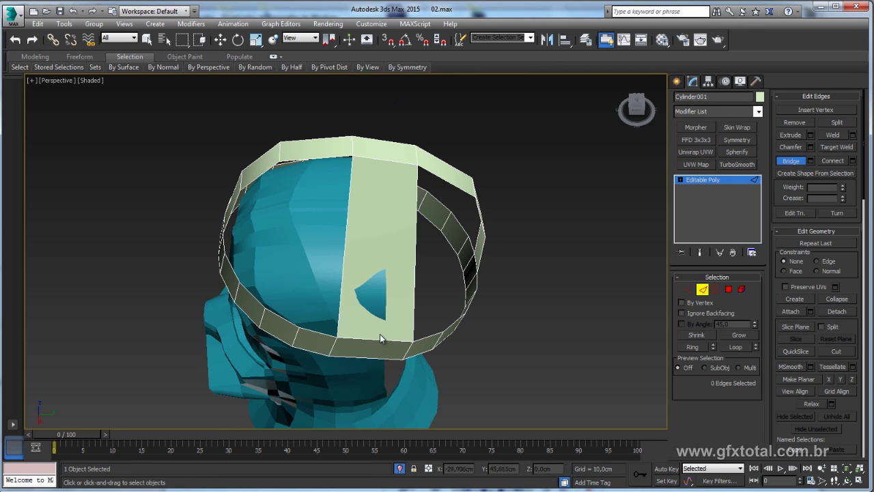
Connect the new strip's two vertical edges and pull the middle edge outward.
{"action": "left_click", "coordinate": [343, 267]}
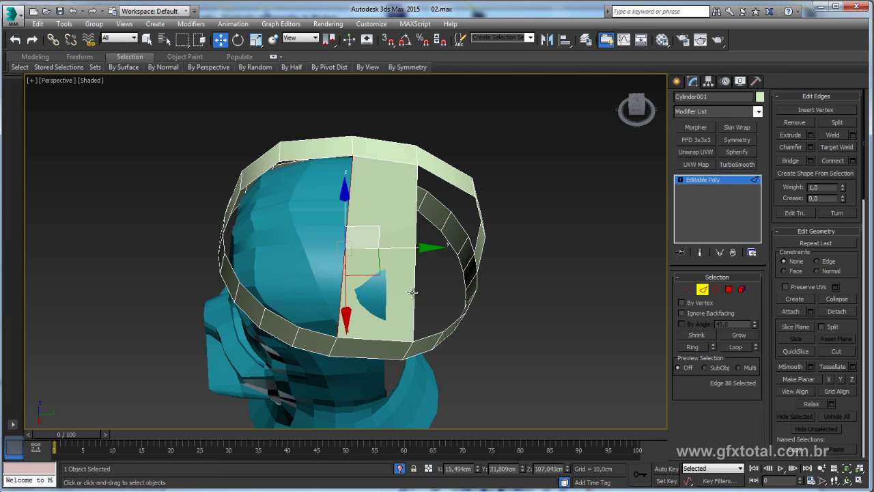
{"action": "left_click", "coordinate": [412, 292], "text": "ctrl"}
{"action": "middle_click_drag", "start_coordinate": [517, 231], "coordinate": [402, 239], "text": "alt"}
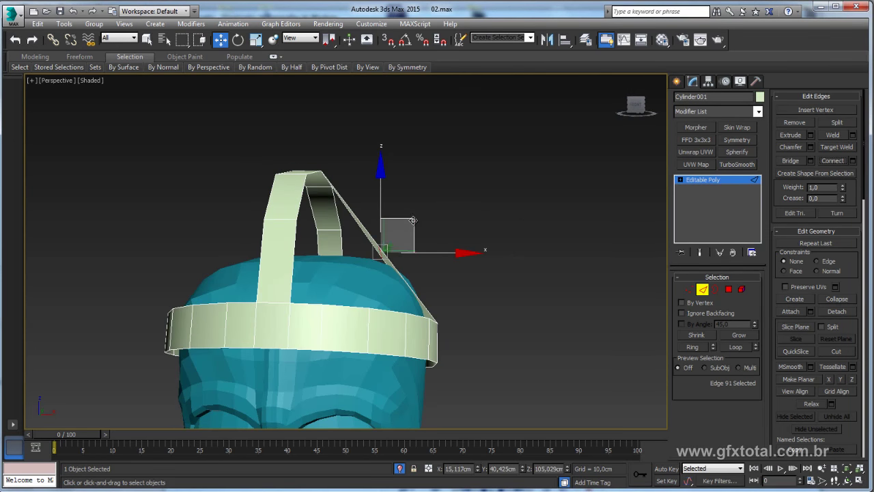
{"action": "left_click_drag", "start_coordinate": [401, 236], "coordinate": [445, 191]}
End isolation in Front view so the Vader reference drawing shows, then bring up the helmet photo.
{"action": "key", "text": "f"}
{"action": "scroll", "coordinate": [469, 192], "scroll_direction": "down", "scroll_amount": 2}
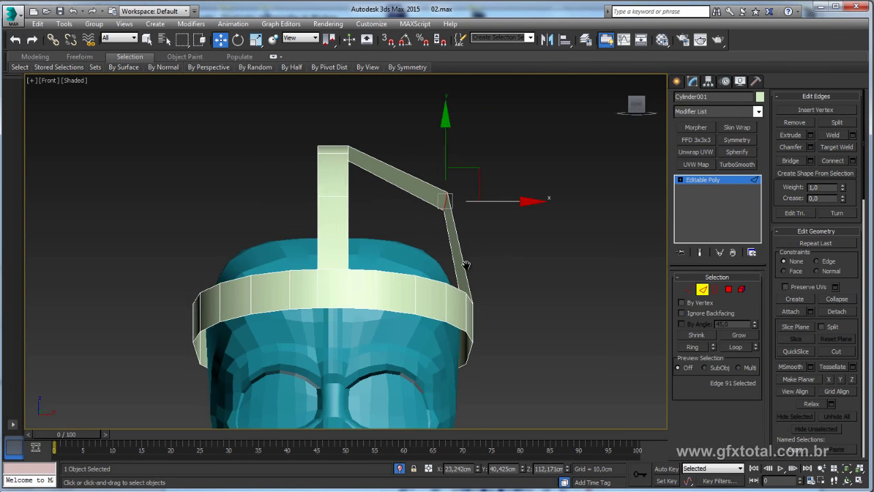
{"action": "scroll", "coordinate": [469, 277], "scroll_direction": "down", "scroll_amount": 2}
{"action": "left_click", "coordinate": [400, 469]}
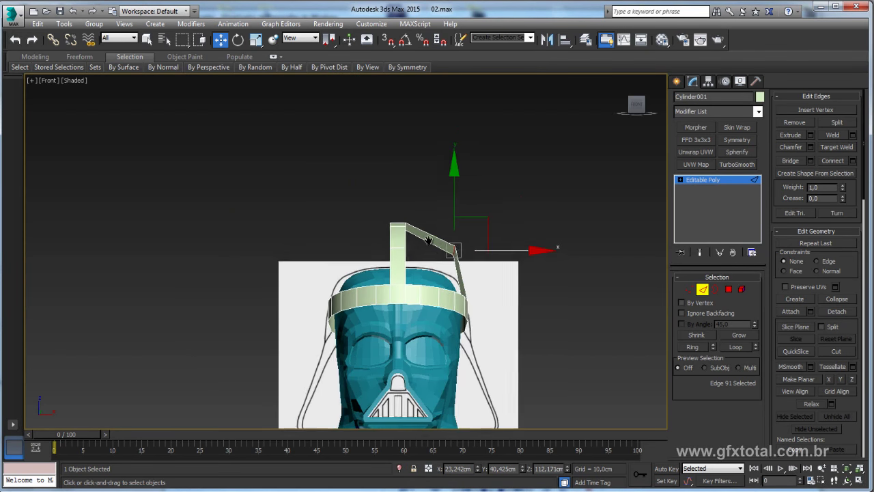
{"action": "scroll", "coordinate": [440, 219], "scroll_direction": "up", "scroll_amount": 2}
{"action": "scroll", "coordinate": [454, 198], "scroll_direction": "up", "scroll_amount": 2}
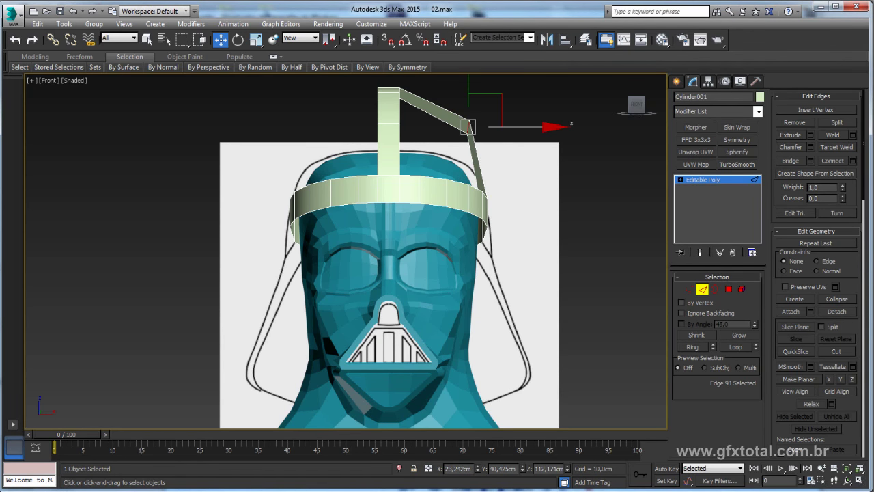
{"action": "key", "text": "alt+Tab"}
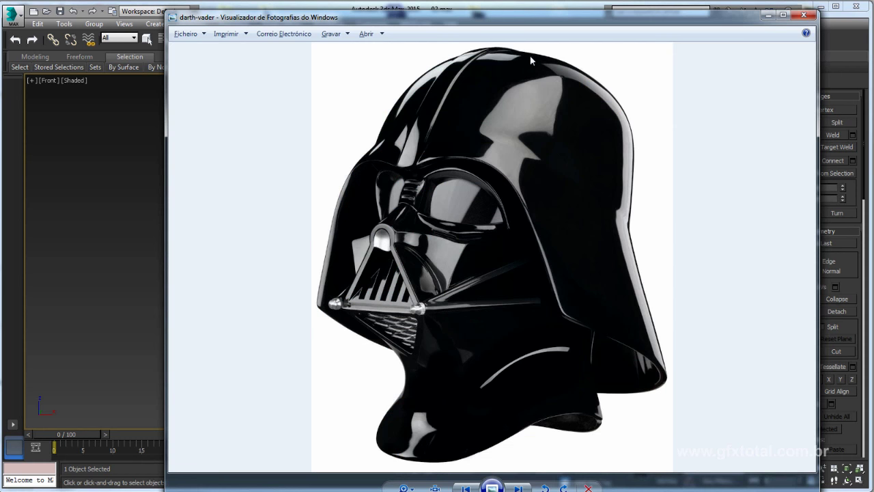
Advance the Photo Viewer to the mascara-darth-vader-star-wars front reference image.
{"action": "left_click", "coordinate": [518, 484]}
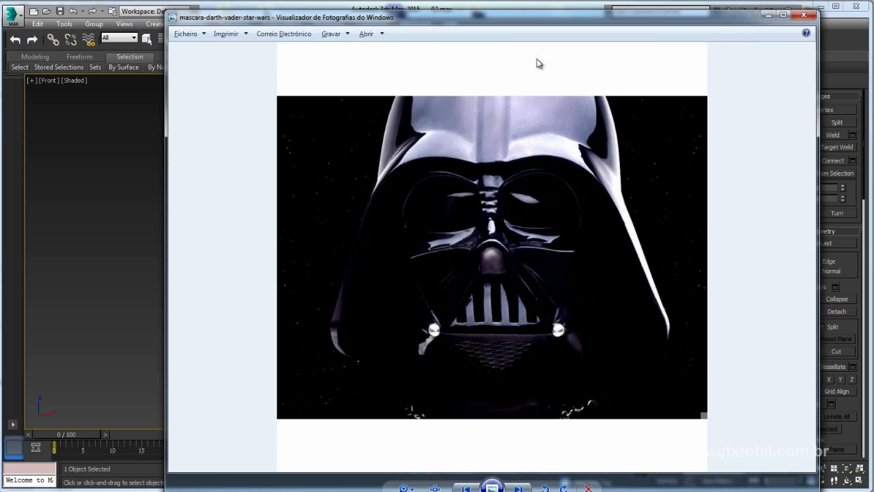
Back in the model, select the strap arch's top vertices and lower them.
{"action": "left_click", "coordinate": [767, 15]}
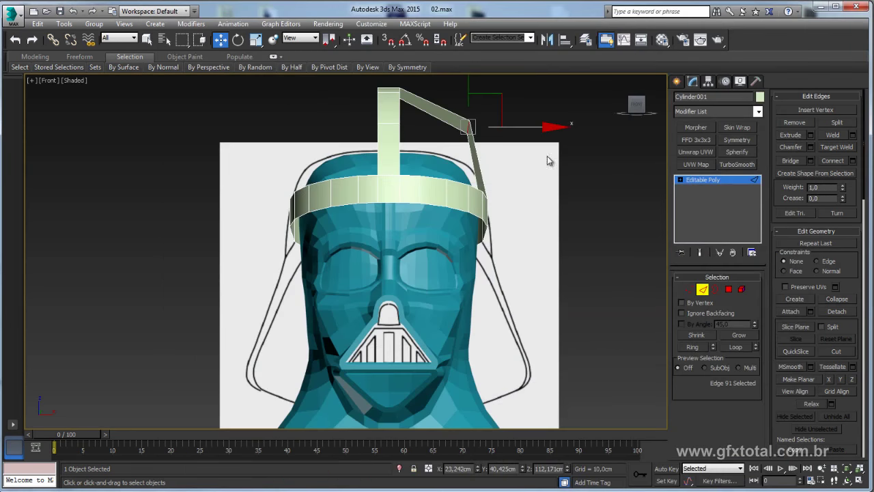
{"action": "key", "text": "1"}
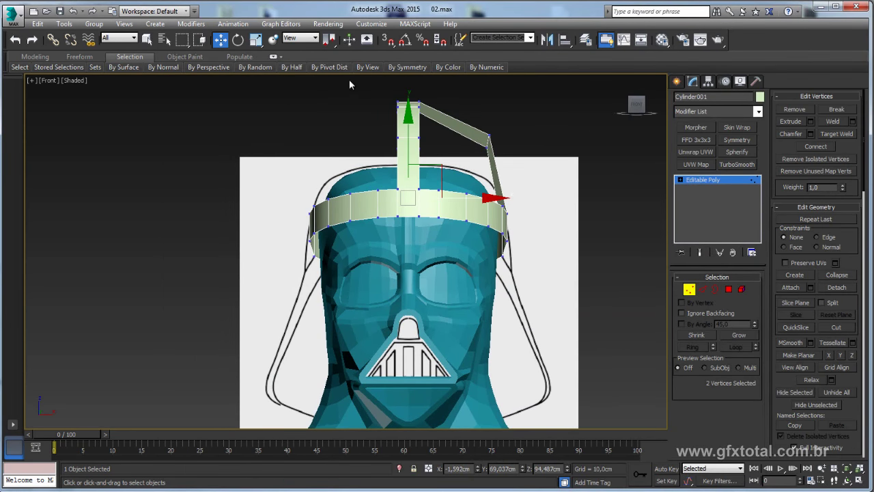
{"action": "left_click_drag", "start_coordinate": [521, 123], "coordinate": [522, 125]}
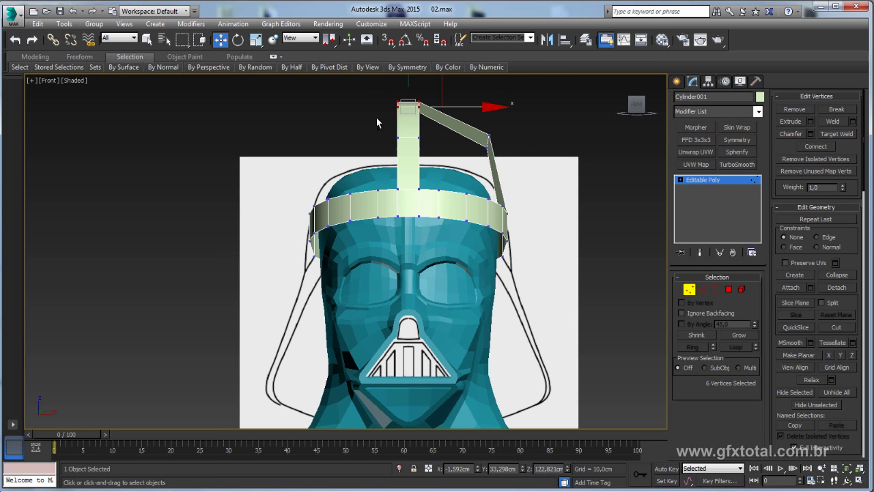
{"action": "key", "text": "p"}
{"action": "middle_click_drag", "start_coordinate": [480, 167], "coordinate": [402, 195], "text": "alt"}
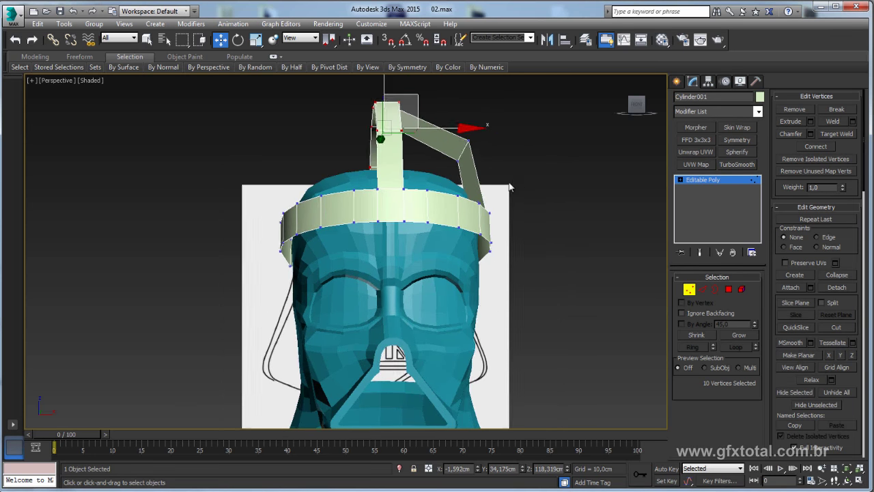
{"action": "left_click_drag", "start_coordinate": [512, 198], "coordinate": [499, 220], "text": "ctrl"}
{"action": "middle_click_drag", "start_coordinate": [499, 219], "coordinate": [446, 141], "text": "alt"}
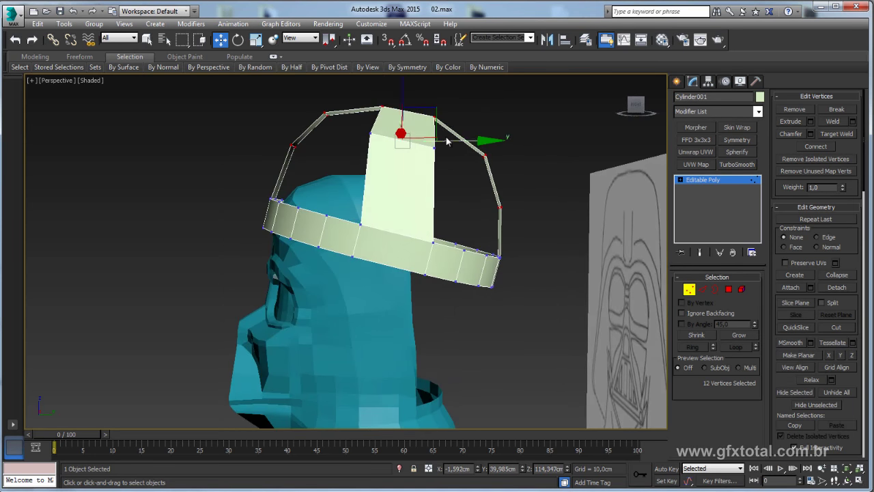
{"action": "mouse_move", "coordinate": [437, 109]}
{"action": "left_mouse_down"}
{"action": "mouse_move", "coordinate": [427, 132]}
{"action": "mouse_move", "coordinate": [450, 157]}
{"action": "left_mouse_up"}
Reposition the arch's two side vertices onto the reference outline in Front view.
{"action": "left_click", "coordinate": [493, 232]}
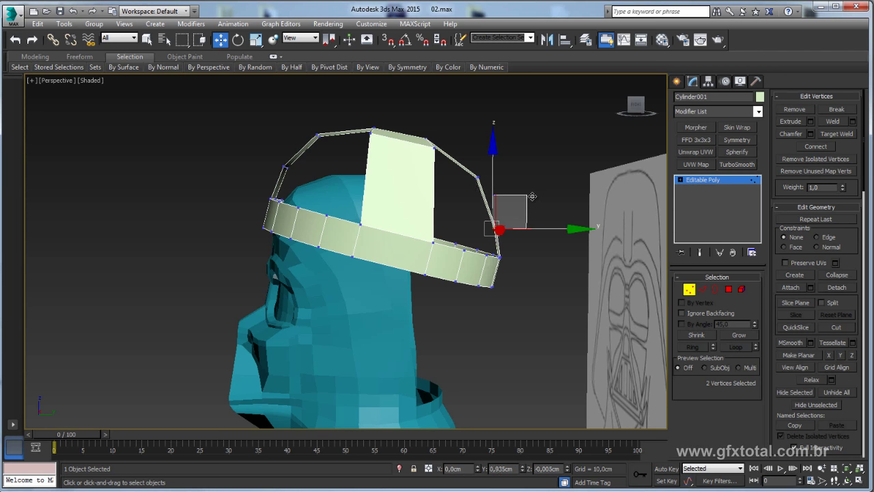
{"action": "left_click_drag", "start_coordinate": [469, 194], "coordinate": [471, 170]}
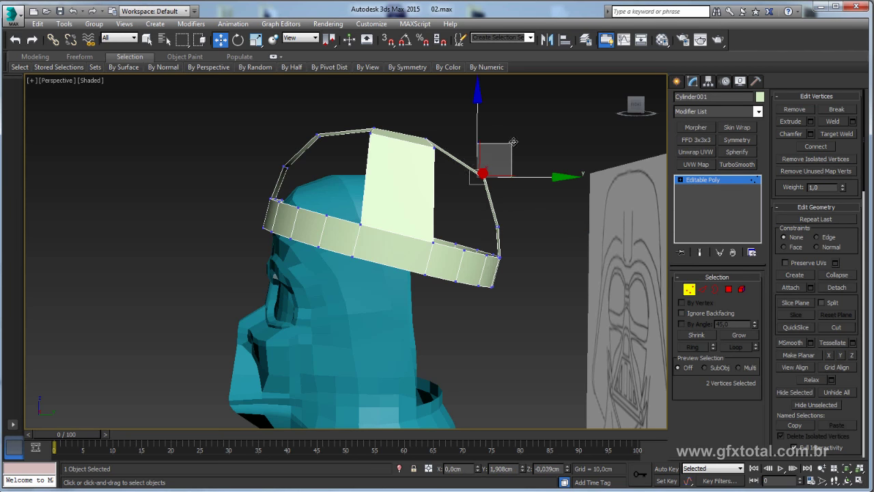
{"action": "mouse_move", "coordinate": [471, 171]}
{"action": "middle_mouse_down", "text": "alt"}
{"action": "mouse_move", "coordinate": [532, 176]}
{"action": "mouse_move", "coordinate": [503, 204]}
{"action": "middle_mouse_up", "text": "alt"}
{"action": "key", "text": "f"}
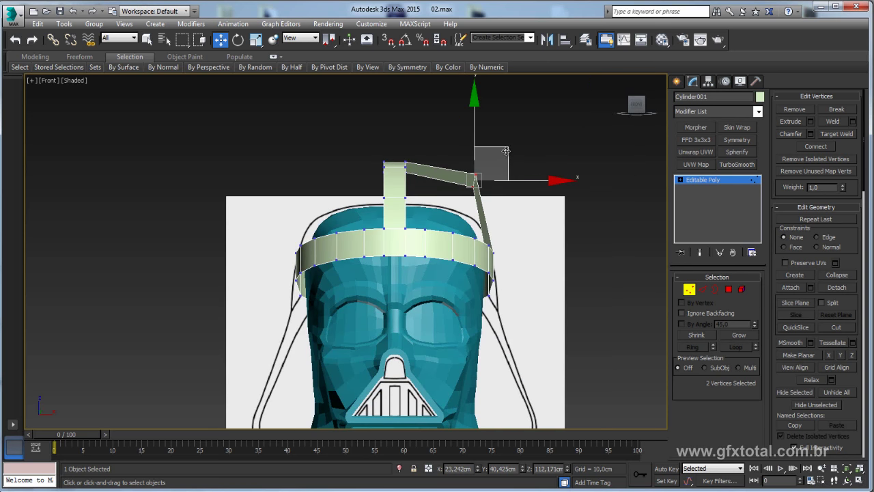
{"action": "left_click_drag", "start_coordinate": [502, 157], "coordinate": [499, 164]}
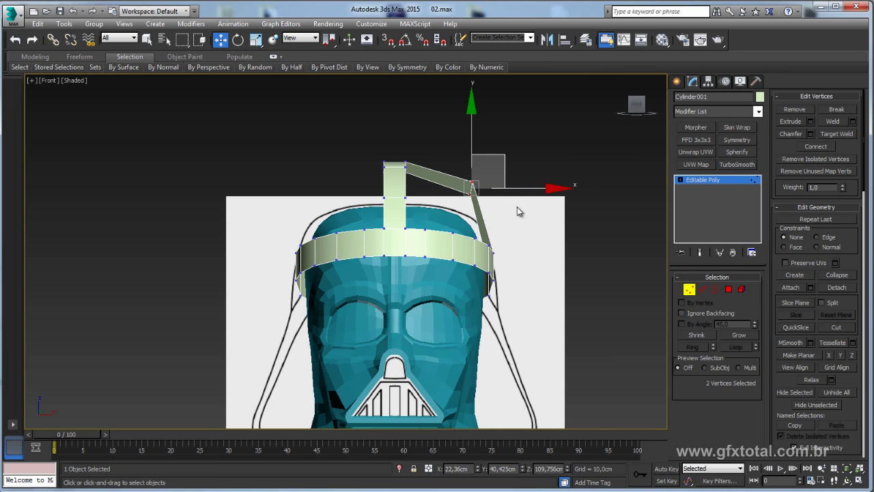
Chamfer the strap's top edge at edge level.
{"action": "left_click", "coordinate": [702, 289]}
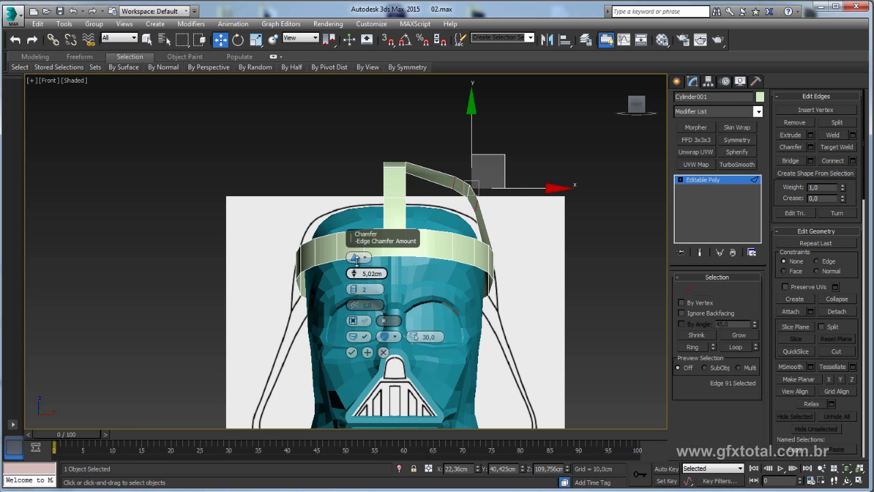
{"action": "left_click", "coordinate": [351, 351]}
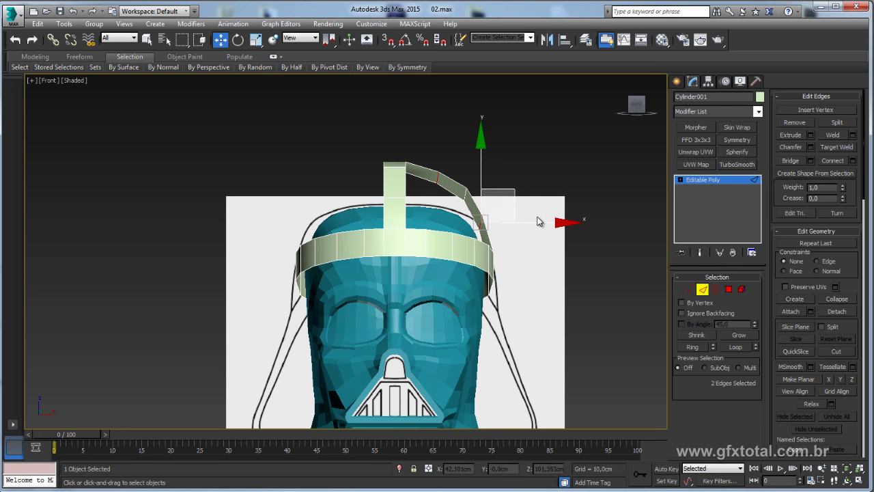
{"action": "key", "text": "p"}
{"action": "mouse_move", "coordinate": [537, 221]}
{"action": "middle_mouse_down", "text": "alt"}
{"action": "mouse_move", "coordinate": [495, 263]}
{"action": "mouse_move", "coordinate": [480, 298]}
{"action": "mouse_move", "coordinate": [474, 242]}
{"action": "mouse_move", "coordinate": [380, 252]}
{"action": "middle_mouse_up", "text": "alt"}
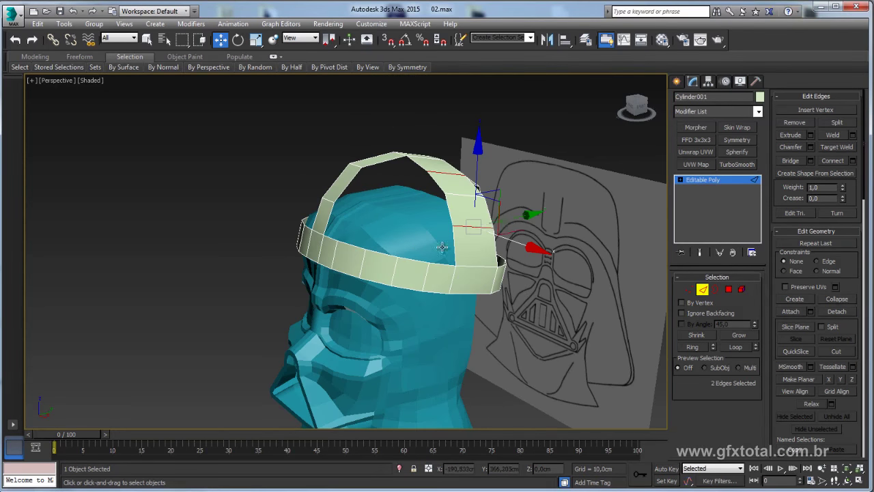
Bridge edge pairs across the front gaps between the arch and the band.
{"action": "left_click", "coordinate": [378, 252]}
{"action": "left_click", "coordinate": [415, 262], "text": "ctrl"}
{"action": "middle_click_drag", "start_coordinate": [415, 263], "coordinate": [428, 198], "text": "alt"}
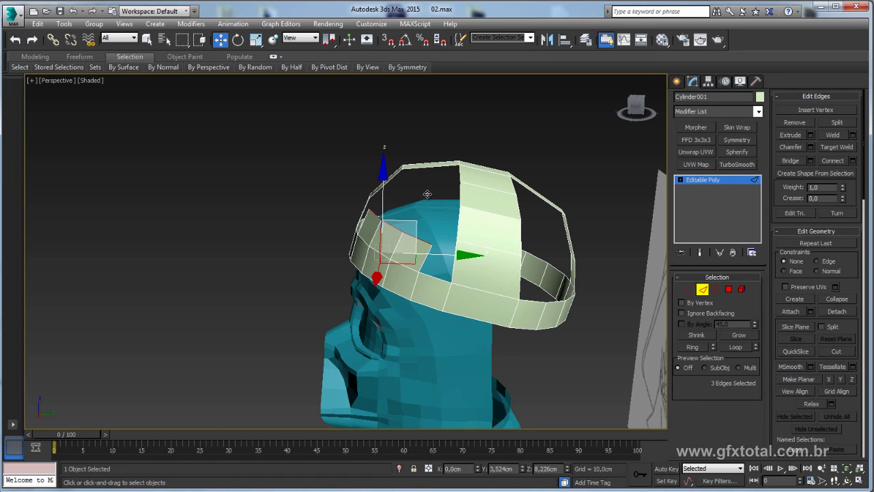
{"action": "middle_click_drag", "start_coordinate": [429, 226], "coordinate": [467, 273], "text": "alt"}
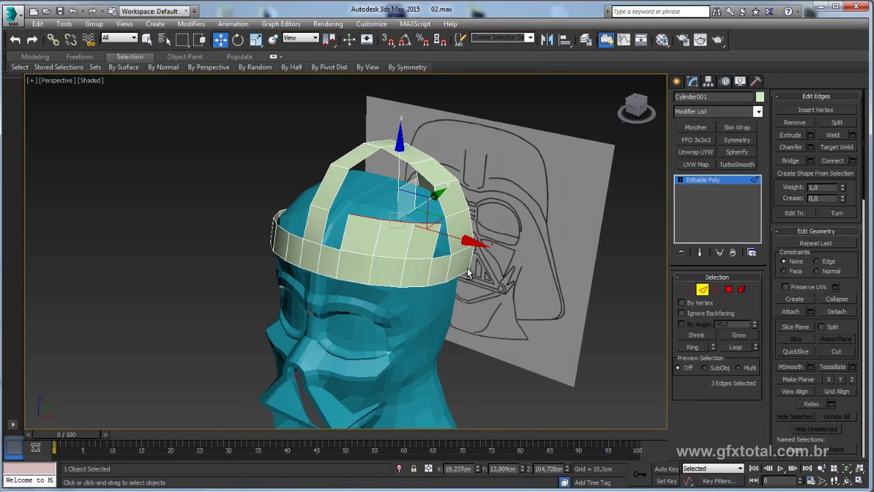
{"action": "left_click", "coordinate": [324, 230]}
{"action": "left_click", "coordinate": [789, 163]}
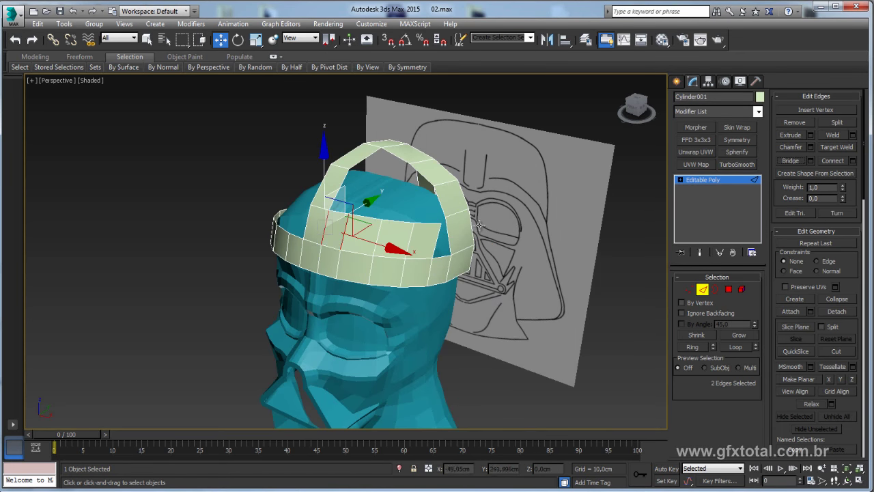
{"action": "left_click", "coordinate": [441, 245]}
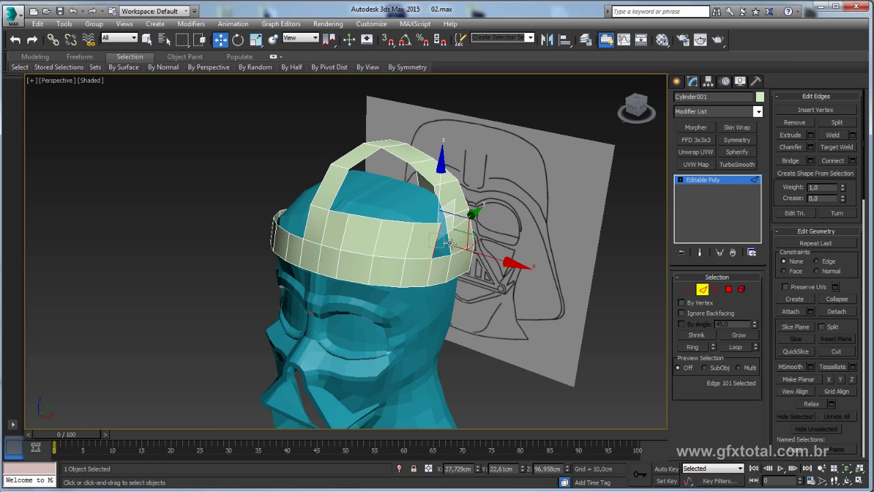
{"action": "left_click", "coordinate": [800, 162]}
{"action": "left_click", "coordinate": [689, 289]}
{"action": "key", "text": "ctrl+a"}
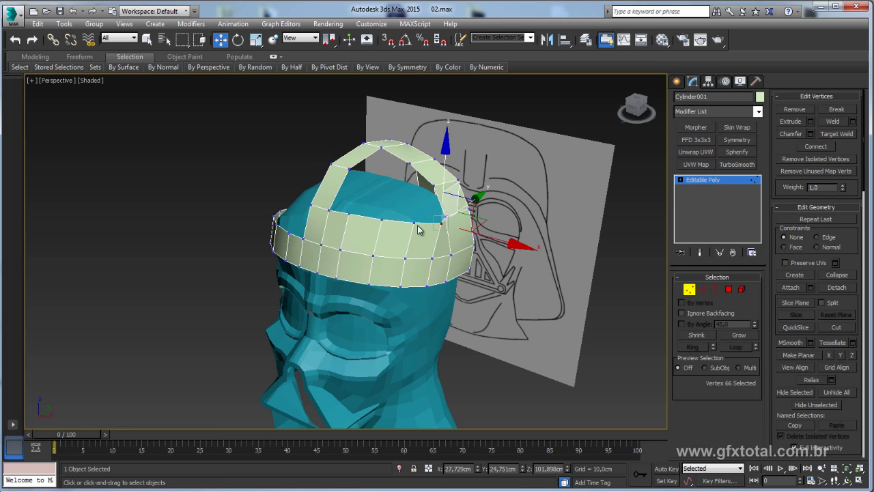
Move the helmet rim vertices sideways to reshape the rim.
{"action": "left_click", "coordinate": [419, 230]}
{"action": "middle_click_drag", "start_coordinate": [418, 230], "coordinate": [418, 257], "text": "alt"}
{"action": "scroll", "coordinate": [419, 257], "scroll_direction": "up", "scroll_amount": 3}
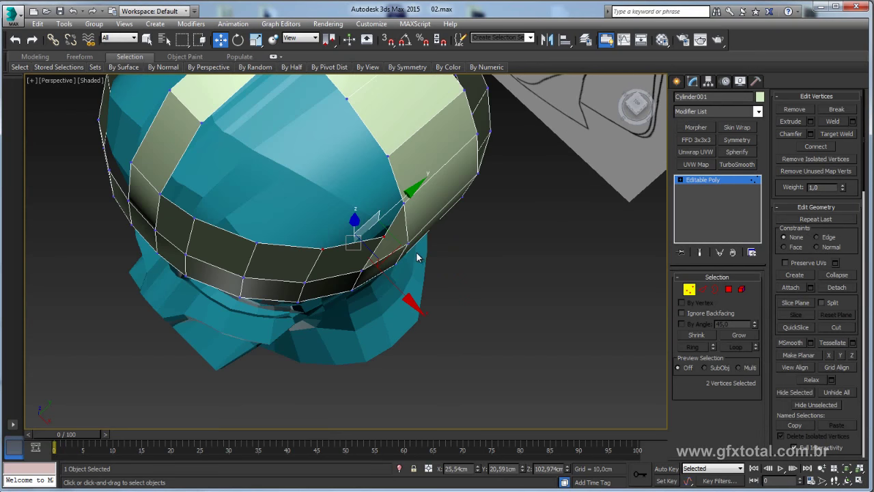
{"action": "mouse_move", "coordinate": [353, 241]}
{"action": "left_mouse_down"}
{"action": "mouse_move", "coordinate": [270, 242]}
{"action": "mouse_move", "coordinate": [290, 246]}
{"action": "left_mouse_up"}
{"action": "left_click", "coordinate": [256, 243]}
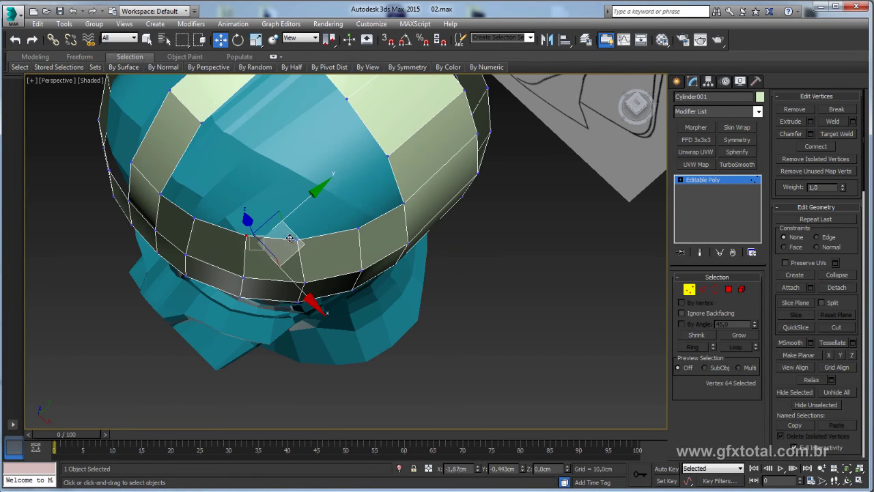
{"action": "mouse_move", "coordinate": [290, 246]}
{"action": "middle_mouse_down", "text": "alt"}
{"action": "mouse_move", "coordinate": [344, 211]}
{"action": "mouse_move", "coordinate": [440, 244]}
{"action": "middle_mouse_up", "text": "alt"}
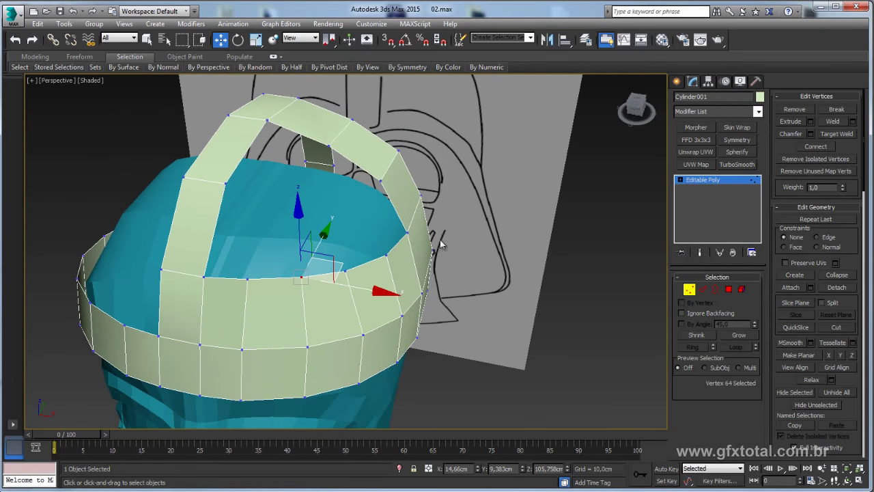
Extend new faces from the band's top edges into the opening and lower them slightly.
{"action": "left_click", "coordinate": [702, 290]}
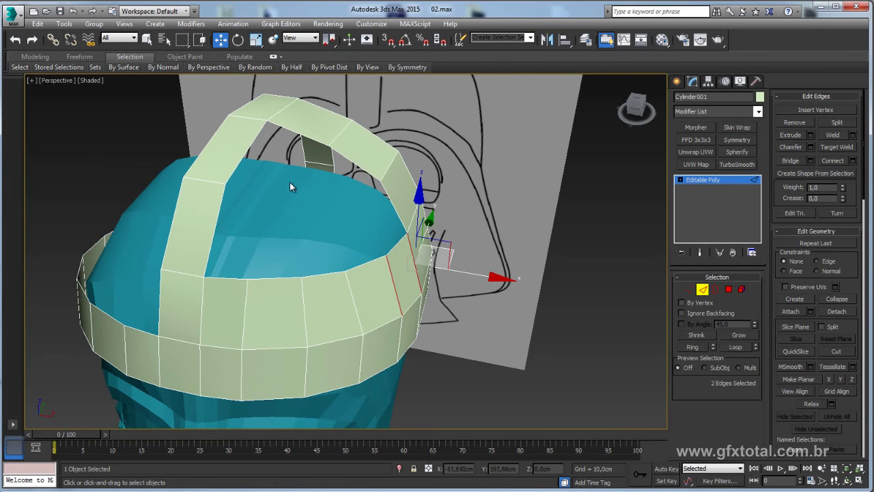
{"action": "left_click", "coordinate": [272, 280]}
{"action": "left_click", "coordinate": [321, 272], "text": "ctrl"}
{"action": "middle_click_drag", "start_coordinate": [364, 265], "coordinate": [409, 225], "text": "alt"}
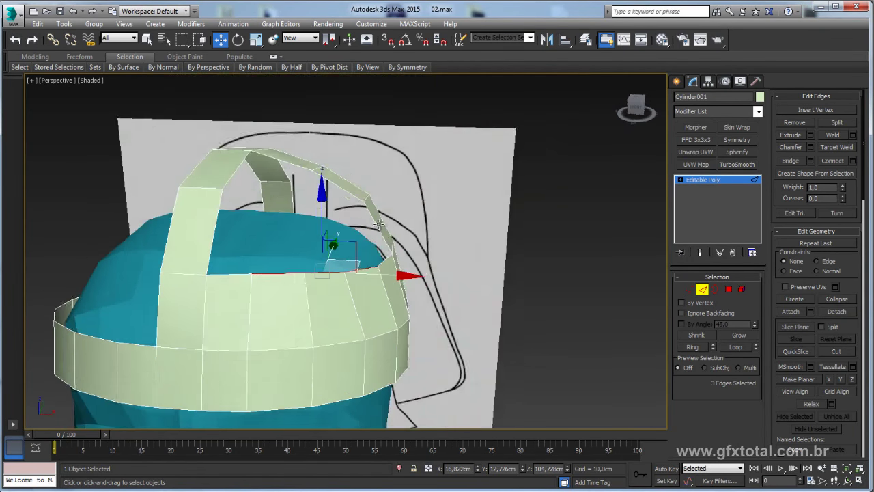
{"action": "scroll", "coordinate": [341, 239], "scroll_direction": "up", "scroll_amount": 3}
{"action": "left_click", "coordinate": [319, 211], "text": "ctrl"}
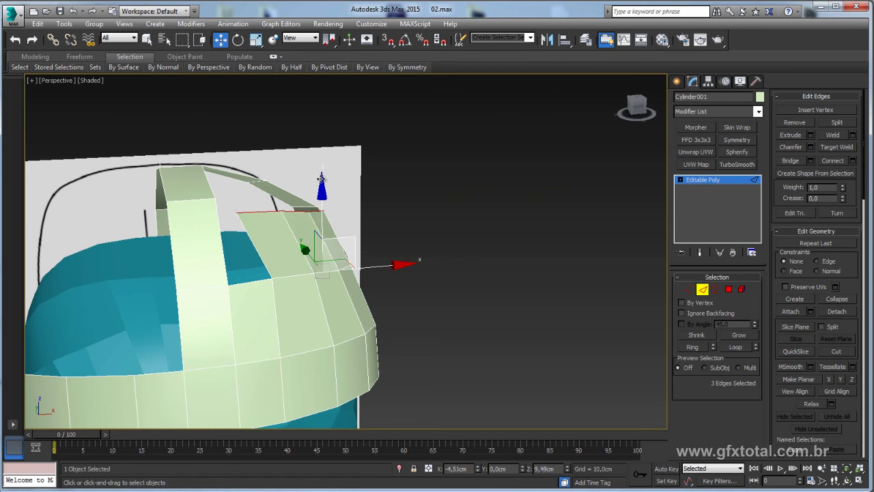
{"action": "mouse_move", "coordinate": [325, 176]}
{"action": "middle_mouse_down", "text": "alt"}
{"action": "mouse_move", "coordinate": [337, 243]}
{"action": "mouse_move", "coordinate": [358, 246]}
{"action": "middle_mouse_up", "text": "alt"}
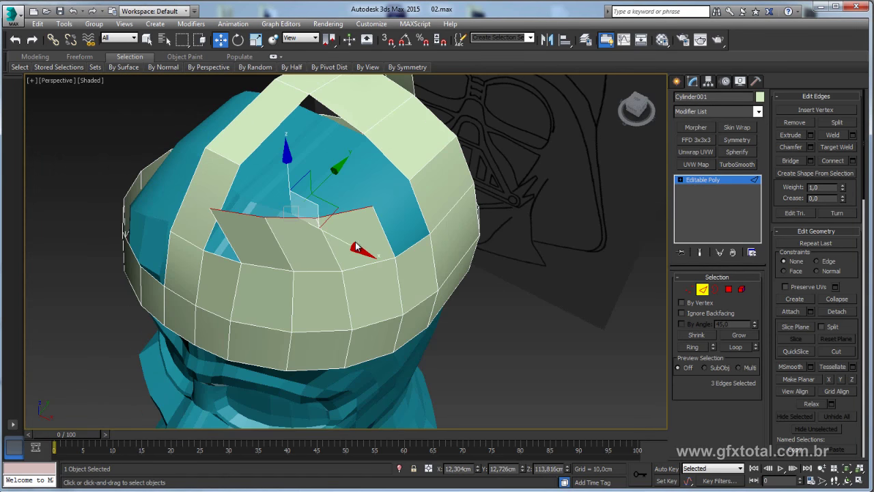
{"action": "left_click_drag", "start_coordinate": [343, 216], "coordinate": [327, 192]}
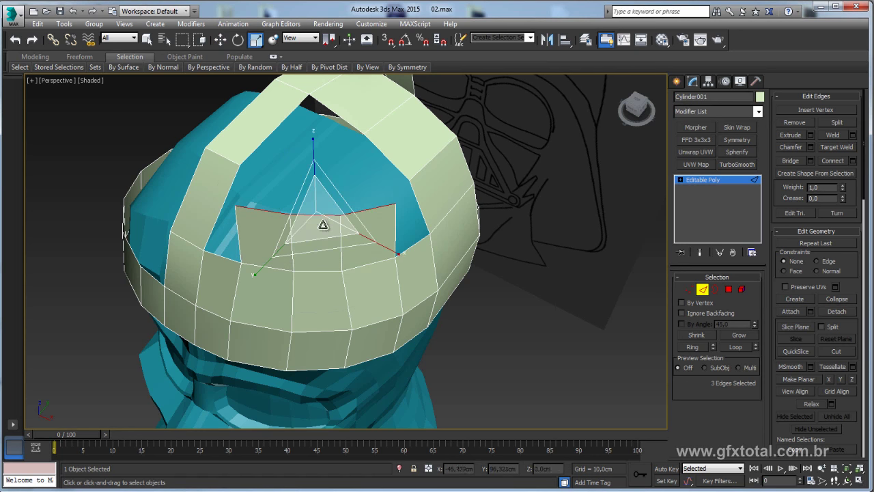
{"action": "middle_click_drag", "start_coordinate": [327, 192], "coordinate": [312, 208], "text": "alt"}
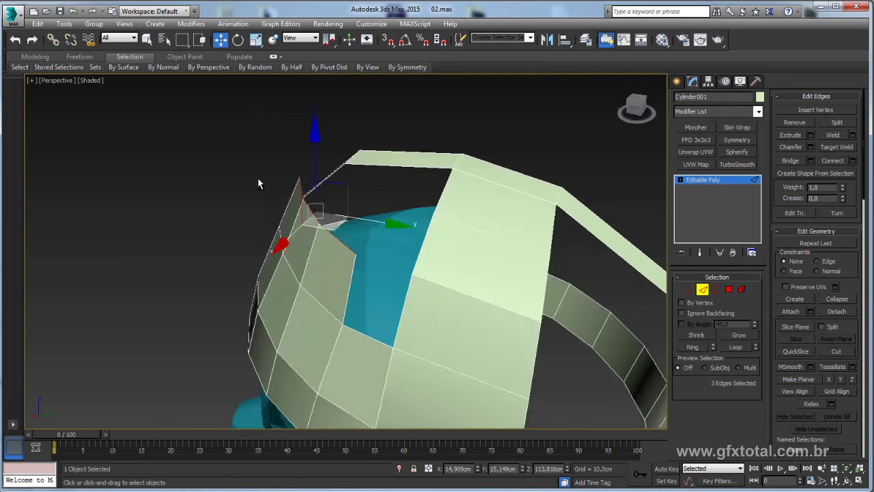
{"action": "mouse_move", "coordinate": [318, 184]}
{"action": "left_mouse_down"}
{"action": "mouse_move", "coordinate": [326, 180]}
{"action": "mouse_move", "coordinate": [338, 198]}
{"action": "left_mouse_up"}
Bridge the two remaining gaps in the front band with new polygons.
{"action": "middle_click_drag", "start_coordinate": [353, 271], "coordinate": [241, 267], "text": "alt"}
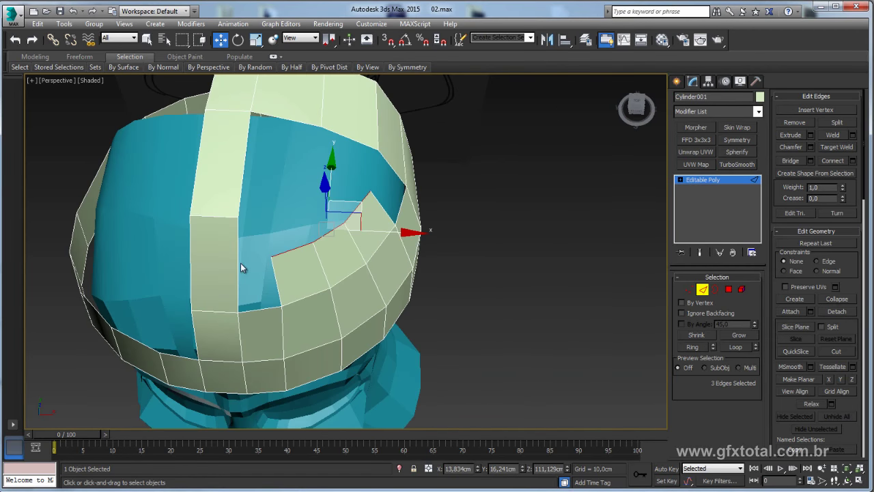
{"action": "left_click", "coordinate": [240, 262]}
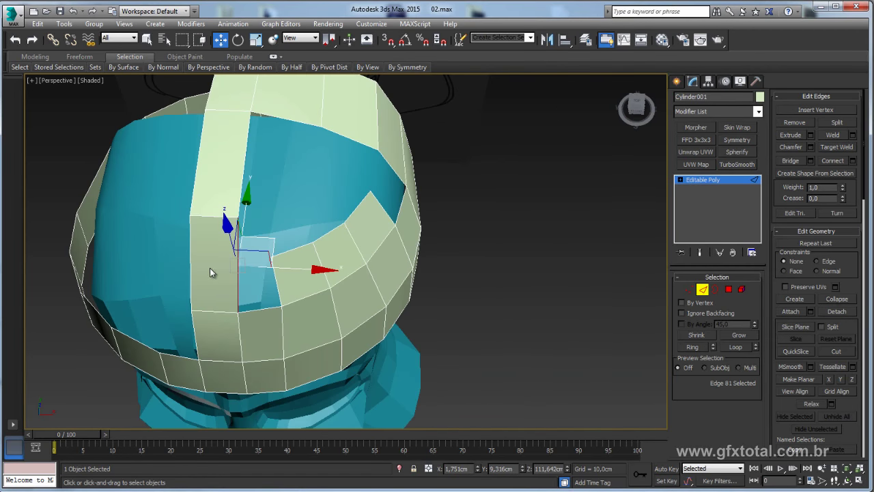
{"action": "left_click", "coordinate": [192, 269], "text": "ctrl"}
{"action": "left_click", "coordinate": [238, 273]}
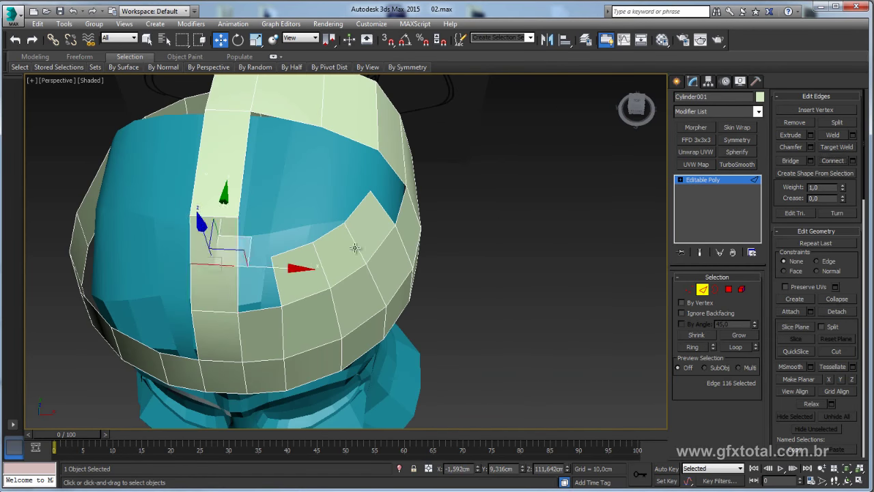
{"action": "middle_click_drag", "start_coordinate": [353, 247], "coordinate": [241, 228], "text": "alt"}
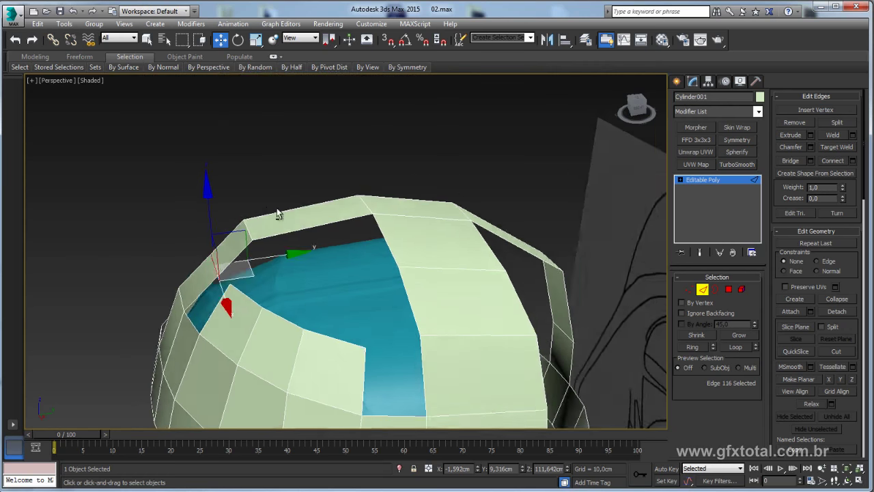
{"action": "left_click", "coordinate": [197, 276]}
{"action": "left_click", "coordinate": [756, 344]}
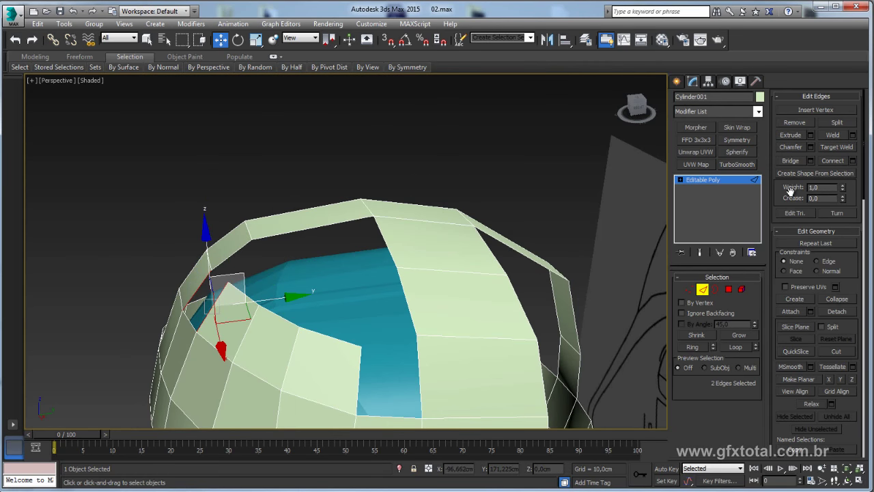
{"action": "left_click", "coordinate": [790, 159]}
{"action": "middle_click_drag", "start_coordinate": [431, 326], "coordinate": [358, 305], "text": "alt"}
{"action": "left_click", "coordinate": [348, 306]}
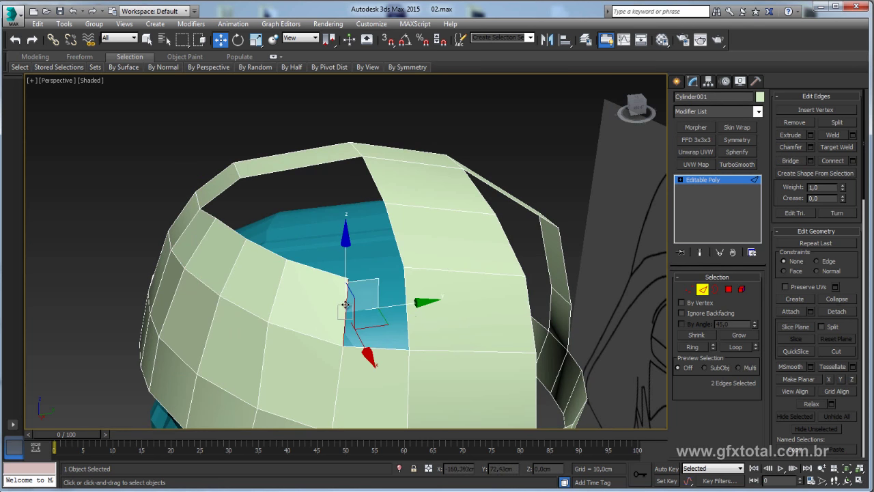
{"action": "left_click", "coordinate": [409, 313], "text": "ctrl"}
{"action": "left_click", "coordinate": [790, 158]}
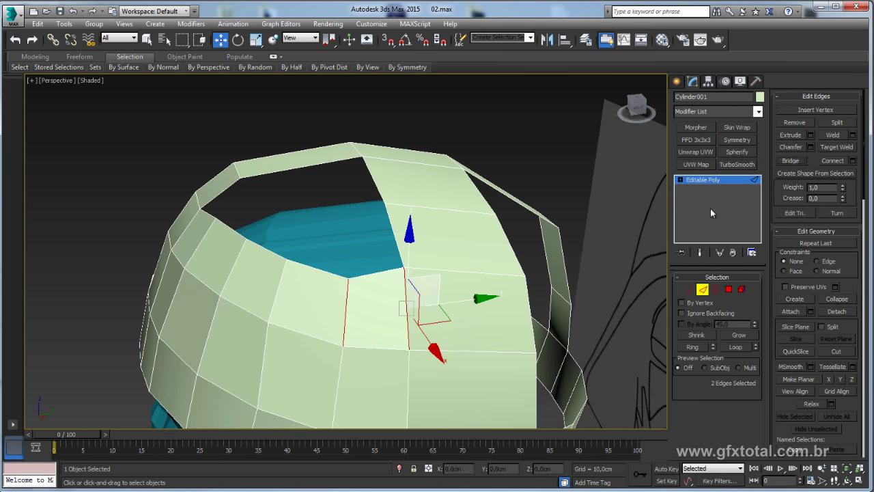
Select a vertex on the top arch at vertex level.
{"action": "middle_click_drag", "start_coordinate": [474, 276], "coordinate": [471, 220], "text": "alt"}
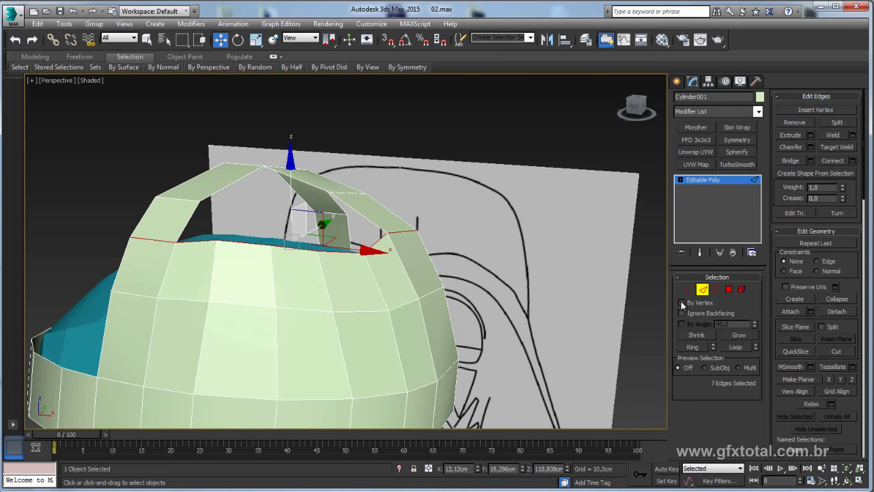
{"action": "key", "text": "1"}
{"action": "left_click", "coordinate": [387, 233]}
{"action": "mouse_move", "coordinate": [387, 233]}
{"action": "middle_mouse_down", "text": "alt"}
{"action": "mouse_move", "coordinate": [432, 206]}
{"action": "mouse_move", "coordinate": [462, 288]}
{"action": "middle_mouse_up", "text": "alt"}
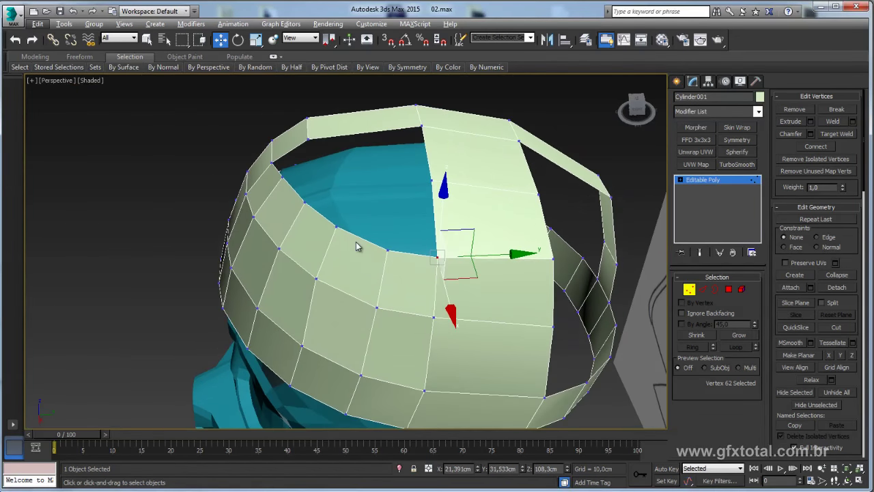
Extrude two front band edges upward and bridge the gaps beside them.
{"action": "middle_click_drag", "start_coordinate": [462, 288], "coordinate": [357, 245], "text": "alt"}
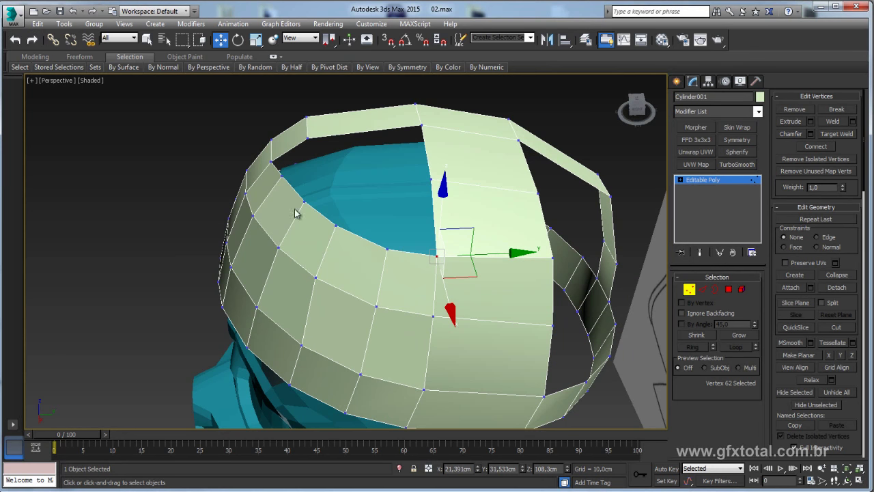
{"action": "mouse_move", "coordinate": [583, 270]}
{"action": "middle_mouse_down", "text": "alt"}
{"action": "mouse_move", "coordinate": [512, 254]}
{"action": "mouse_move", "coordinate": [485, 267]}
{"action": "mouse_move", "coordinate": [403, 185]}
{"action": "middle_mouse_up", "text": "alt"}
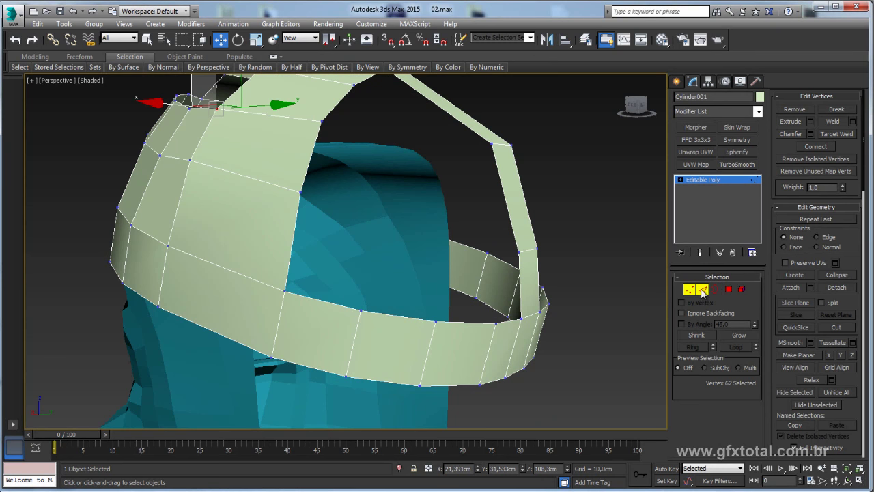
{"action": "left_click", "coordinate": [703, 290]}
{"action": "left_click", "coordinate": [471, 322]}
{"action": "left_click", "coordinate": [408, 316], "text": "ctrl"}
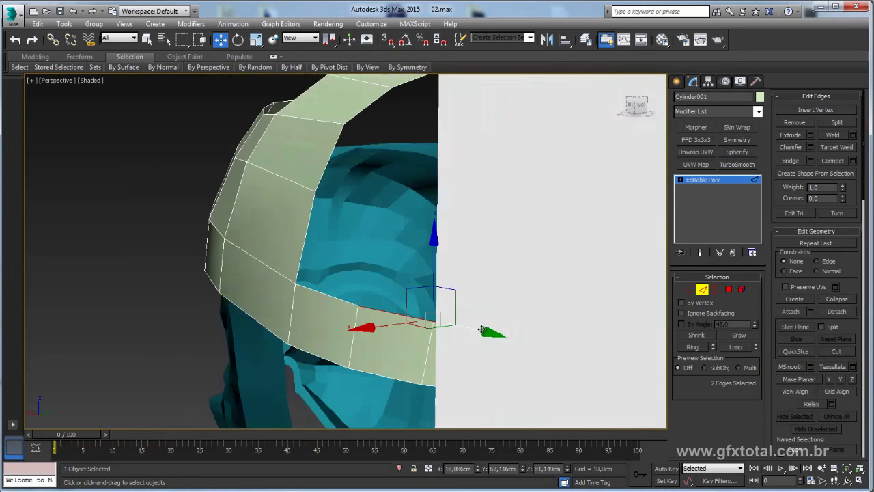
{"action": "middle_click_drag", "start_coordinate": [407, 316], "coordinate": [469, 281], "text": "alt"}
{"action": "left_click_drag", "start_coordinate": [469, 282], "coordinate": [470, 186], "text": "shift"}
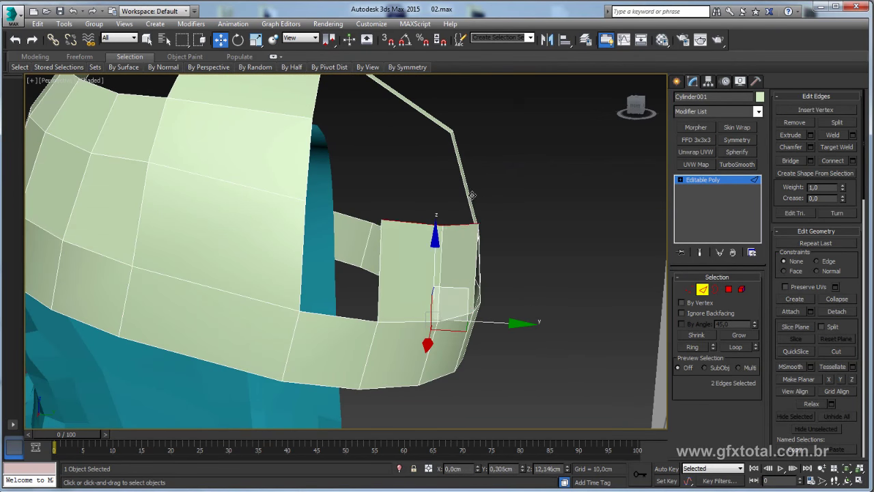
{"action": "left_click_drag", "start_coordinate": [372, 276], "coordinate": [300, 264]}
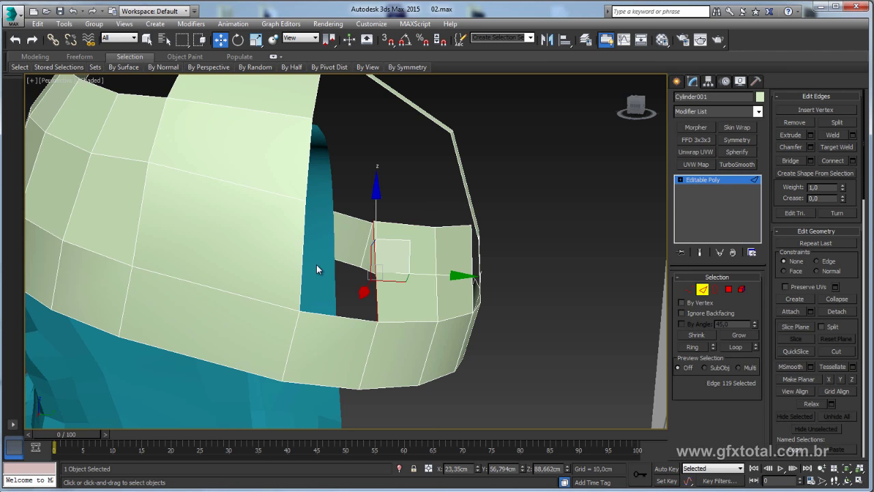
{"action": "left_click", "coordinate": [790, 160]}
{"action": "mouse_move", "coordinate": [565, 255]}
{"action": "middle_mouse_down", "text": "alt"}
{"action": "mouse_move", "coordinate": [532, 273]}
{"action": "mouse_move", "coordinate": [549, 289]}
{"action": "middle_mouse_up", "text": "alt"}
{"action": "left_click", "coordinate": [550, 289], "text": "ctrl"}
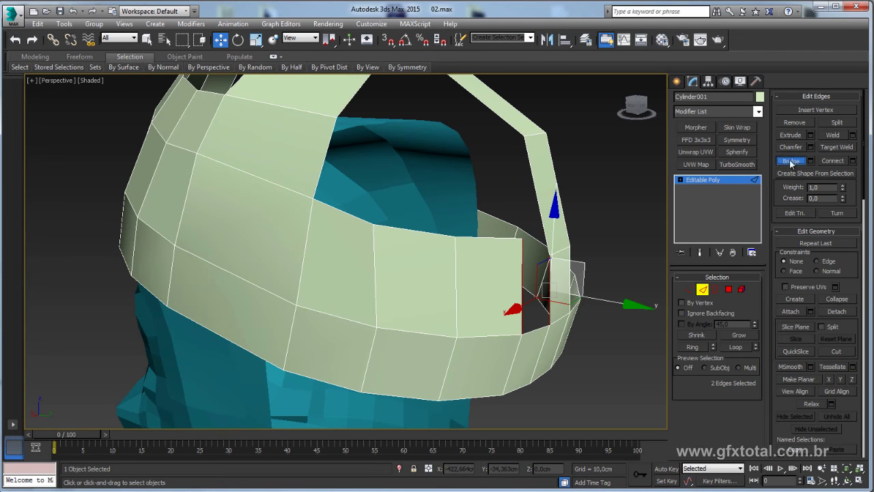
{"action": "left_click", "coordinate": [789, 160]}
Extrude the band's top edge up into a brow polygon and bridge the gaps on both sides.
{"action": "mouse_move", "coordinate": [469, 234]}
{"action": "middle_mouse_down", "text": "alt"}
{"action": "mouse_move", "coordinate": [511, 240]}
{"action": "mouse_move", "coordinate": [564, 275]}
{"action": "mouse_move", "coordinate": [569, 253]}
{"action": "mouse_move", "coordinate": [601, 229]}
{"action": "middle_mouse_up", "text": "alt"}
{"action": "left_click", "coordinate": [601, 229]}
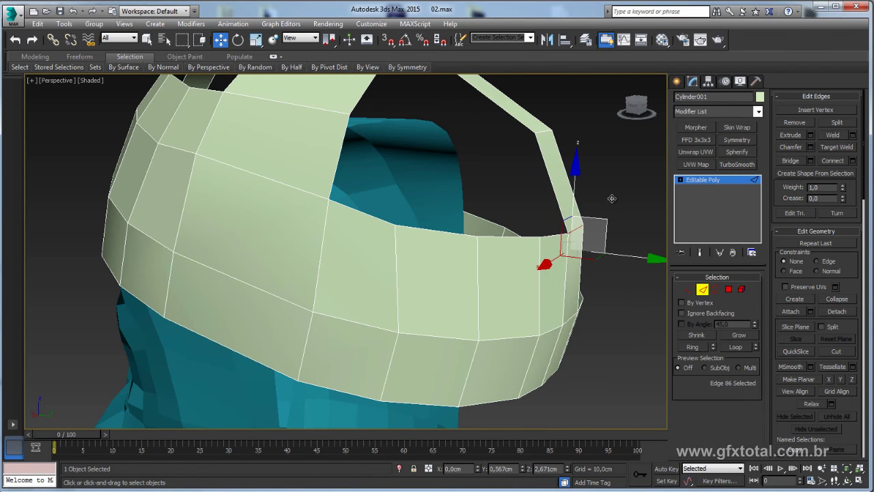
{"action": "mouse_move", "coordinate": [511, 241]}
{"action": "middle_mouse_down", "text": "alt"}
{"action": "mouse_move", "coordinate": [539, 250]}
{"action": "mouse_move", "coordinate": [449, 302]}
{"action": "mouse_move", "coordinate": [498, 280]}
{"action": "middle_mouse_up", "text": "alt"}
{"action": "left_click", "coordinate": [438, 290]}
{"action": "left_click_drag", "start_coordinate": [498, 279], "coordinate": [414, 190], "text": "shift"}
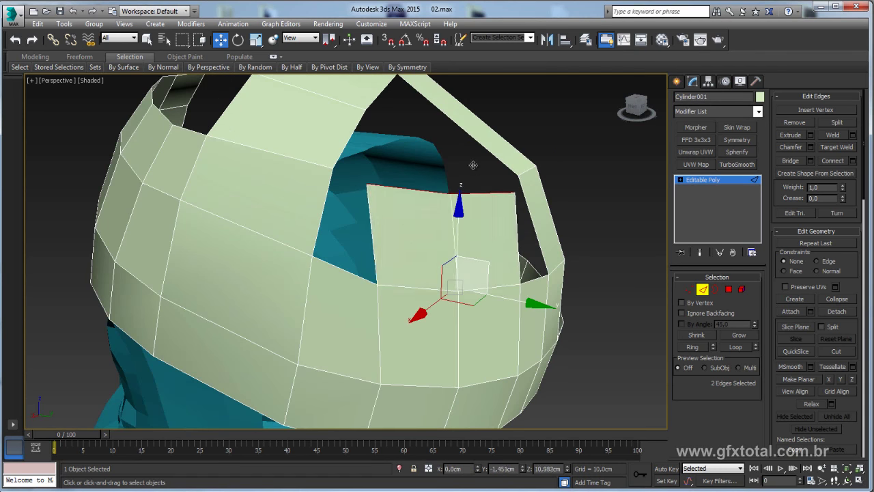
{"action": "left_click", "coordinate": [367, 232]}
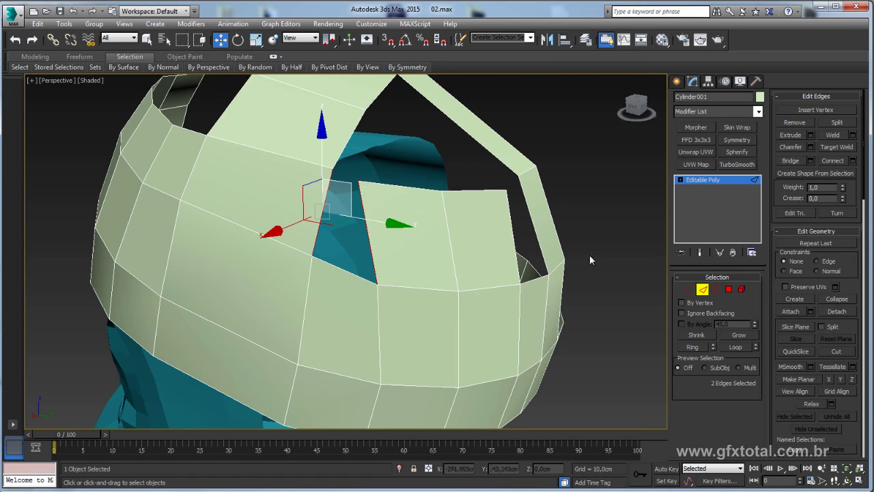
{"action": "left_click", "coordinate": [791, 161]}
{"action": "left_click", "coordinate": [514, 244]}
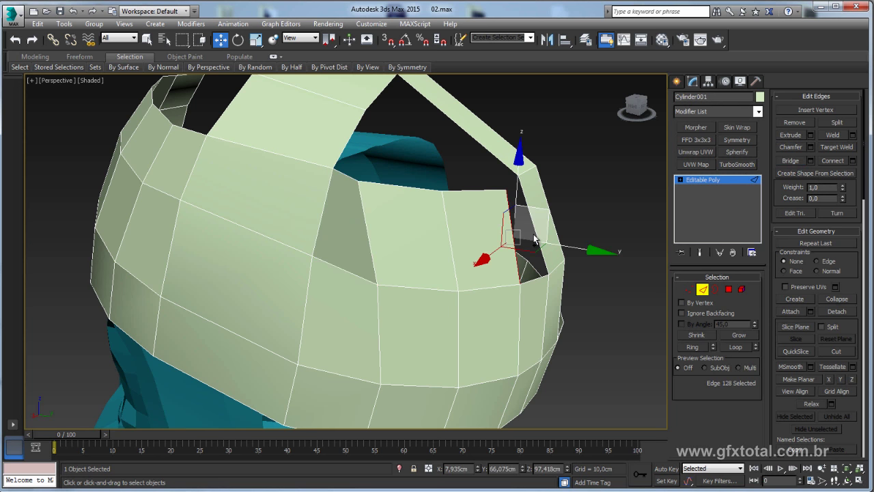
{"action": "left_click", "coordinate": [537, 234], "text": "ctrl"}
{"action": "left_click", "coordinate": [791, 161]}
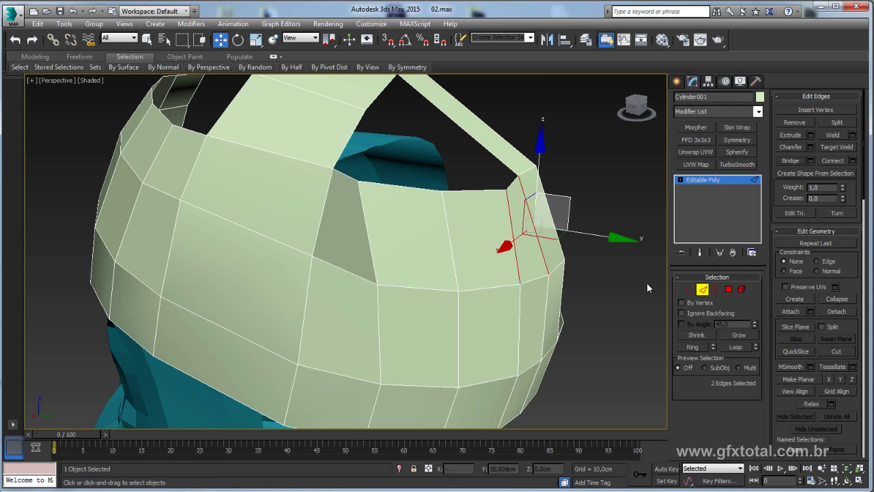
Select and nudge the lower-centre rim vertices to reshape the front panel.
{"action": "left_click", "coordinate": [688, 288]}
{"action": "mouse_move", "coordinate": [547, 260]}
{"action": "middle_mouse_down", "text": "alt"}
{"action": "mouse_move", "coordinate": [531, 230]}
{"action": "mouse_move", "coordinate": [478, 246]}
{"action": "middle_mouse_up", "text": "alt"}
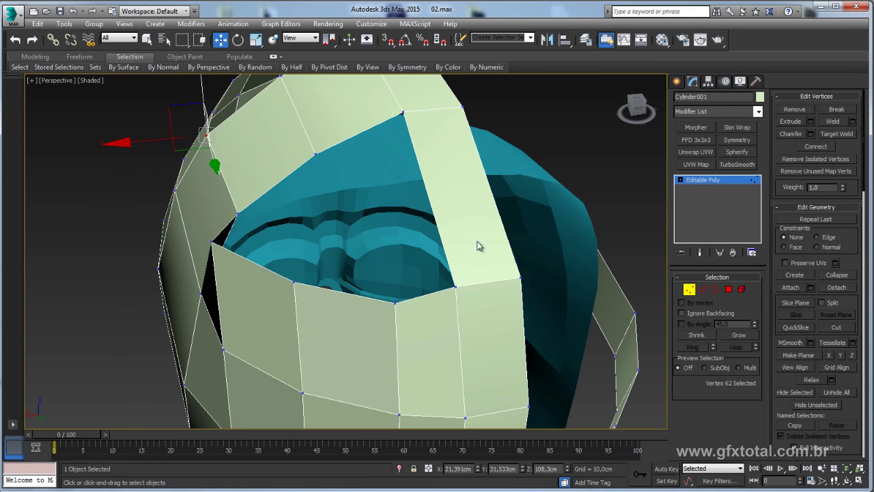
{"action": "left_click", "coordinate": [395, 306]}
{"action": "mouse_move", "coordinate": [395, 305]}
{"action": "middle_mouse_down", "text": "alt"}
{"action": "mouse_move", "coordinate": [382, 326]}
{"action": "mouse_move", "coordinate": [372, 316]}
{"action": "middle_mouse_up", "text": "alt"}
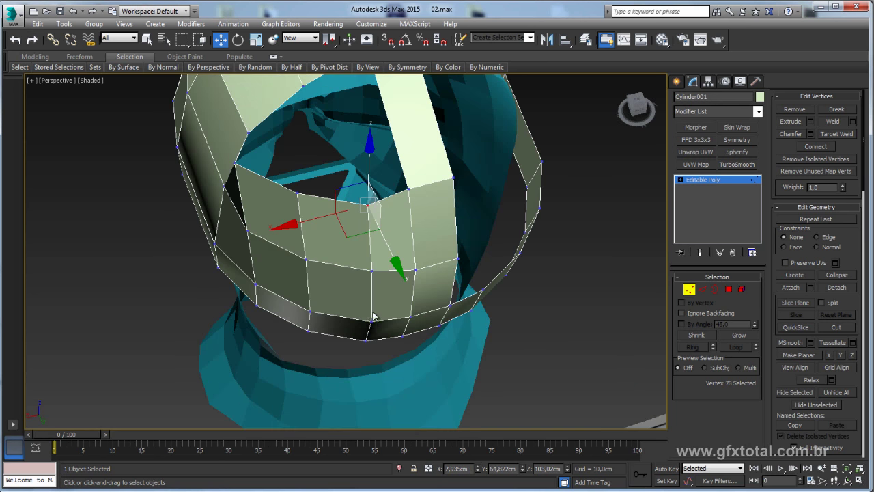
{"action": "left_click", "coordinate": [369, 322]}
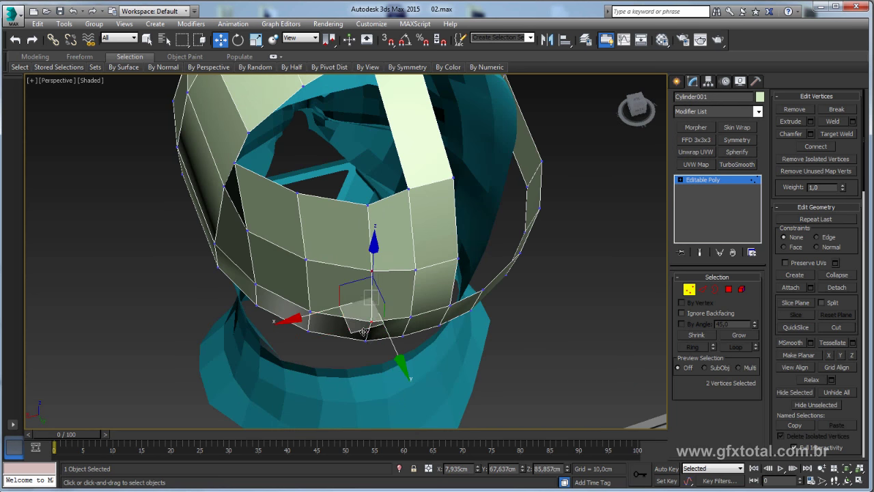
{"action": "mouse_move", "coordinate": [369, 322]}
{"action": "left_mouse_down"}
{"action": "mouse_move", "coordinate": [351, 334]}
{"action": "mouse_move", "coordinate": [306, 301]}
{"action": "mouse_move", "coordinate": [279, 308]}
{"action": "left_mouse_up"}
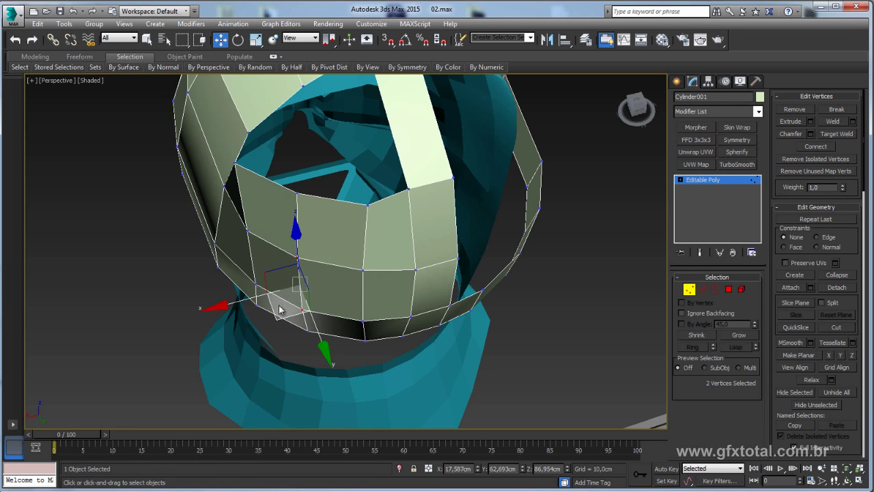
{"action": "middle_click_drag", "start_coordinate": [235, 161], "coordinate": [246, 198], "text": "alt"}
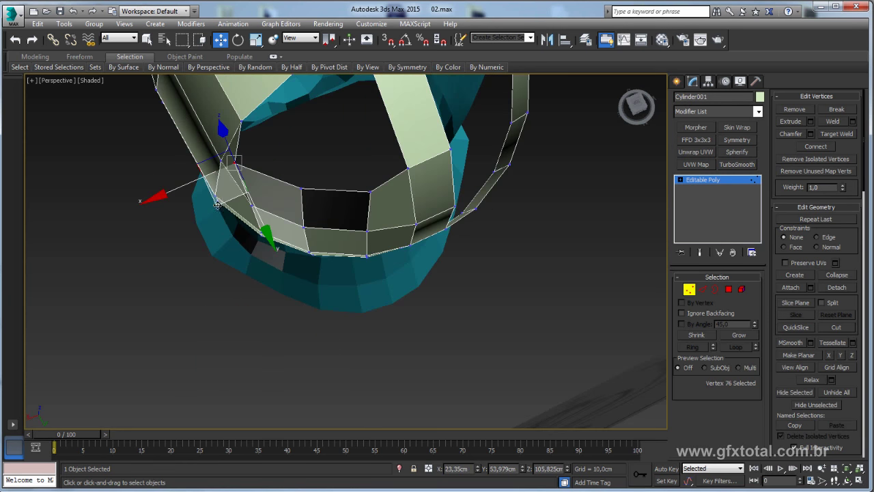
{"action": "left_click", "coordinate": [266, 167]}
{"action": "left_click", "coordinate": [301, 186]}
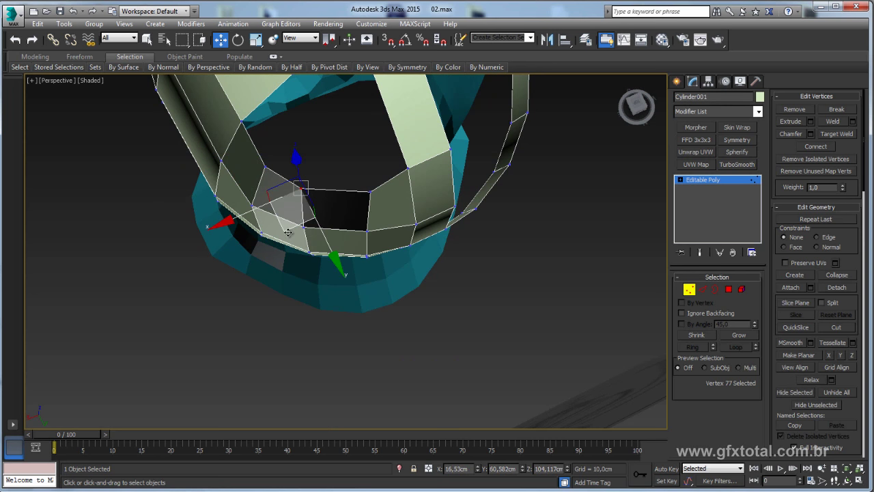
{"action": "left_click_drag", "start_coordinate": [291, 233], "coordinate": [297, 234]}
{"action": "left_click", "coordinate": [369, 192]}
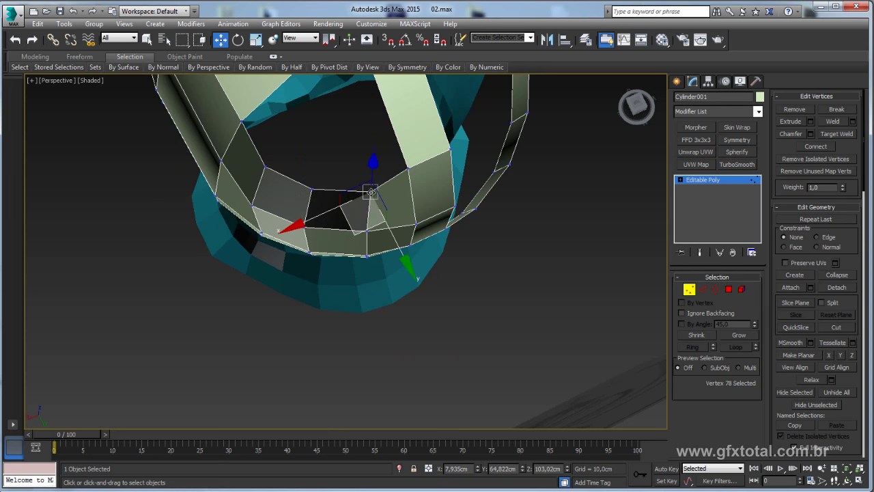
{"action": "left_click_drag", "start_coordinate": [357, 231], "coordinate": [362, 226]}
{"action": "mouse_move", "coordinate": [363, 226]}
{"action": "middle_mouse_down", "text": "alt"}
{"action": "mouse_move", "coordinate": [414, 247]}
{"action": "mouse_move", "coordinate": [697, 264]}
{"action": "middle_mouse_up", "text": "alt"}
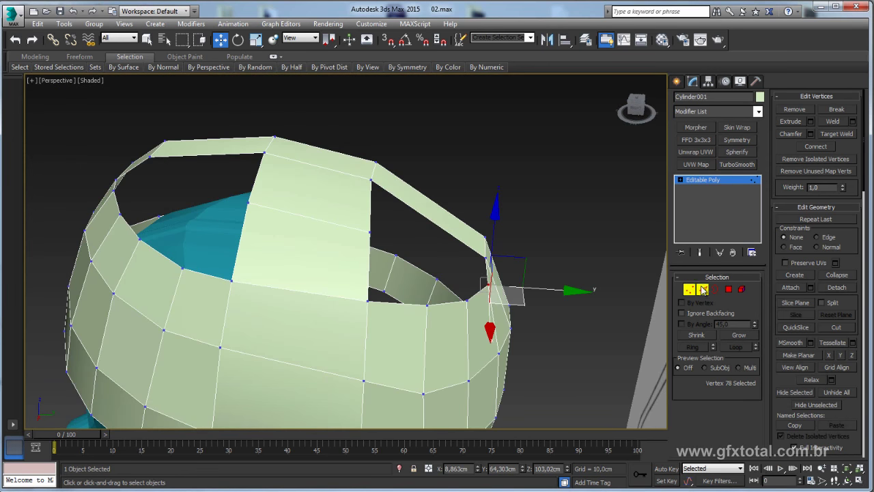
Add a connecting edge near the top opening and pick edges along its rim.
{"action": "left_click", "coordinate": [703, 290]}
{"action": "left_click", "coordinate": [419, 239]}
{"action": "left_click", "coordinate": [831, 161]}
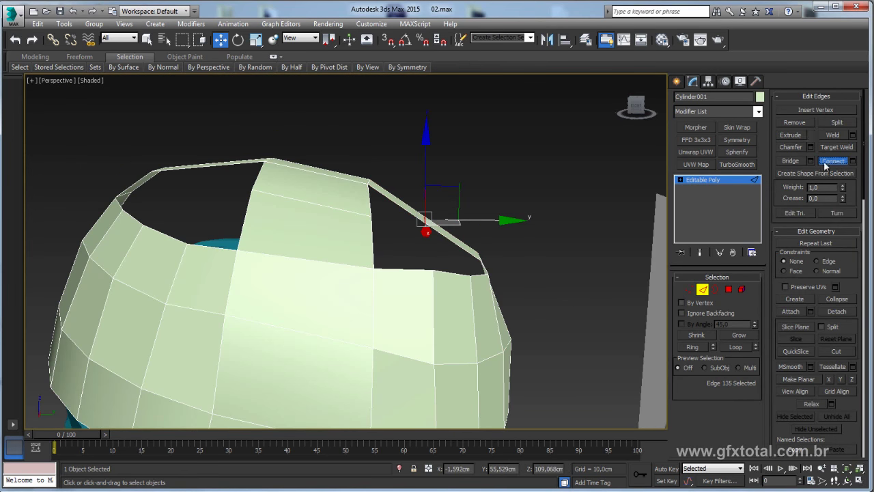
{"action": "mouse_move", "coordinate": [400, 176]}
{"action": "middle_mouse_down", "text": "alt"}
{"action": "mouse_move", "coordinate": [250, 238]}
{"action": "mouse_move", "coordinate": [261, 187]}
{"action": "mouse_move", "coordinate": [195, 117]}
{"action": "middle_mouse_up", "text": "alt"}
{"action": "left_click", "coordinate": [205, 127]}
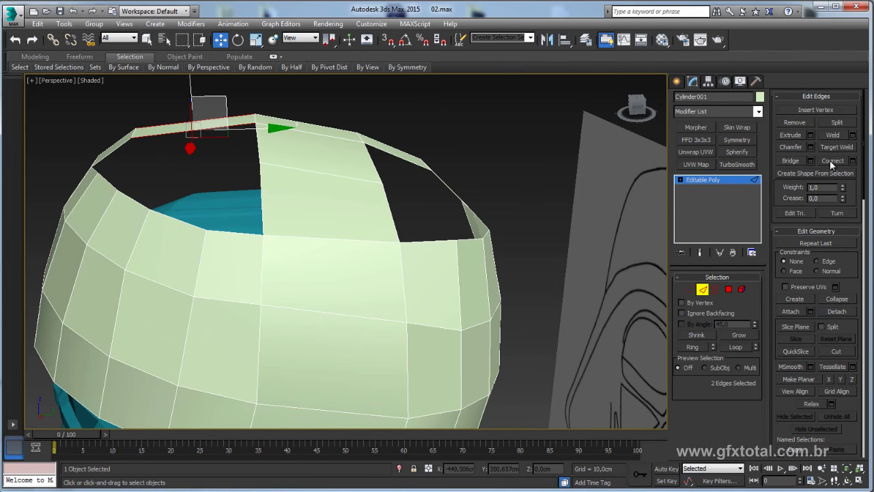
{"action": "left_click", "coordinate": [227, 130]}
{"action": "mouse_move", "coordinate": [218, 116]}
{"action": "middle_mouse_down", "text": "alt"}
{"action": "mouse_move", "coordinate": [273, 171]}
{"action": "mouse_move", "coordinate": [228, 156]}
{"action": "mouse_move", "coordinate": [268, 206]}
{"action": "mouse_move", "coordinate": [218, 152]}
{"action": "mouse_move", "coordinate": [254, 214]}
{"action": "mouse_move", "coordinate": [251, 180]}
{"action": "middle_mouse_up", "text": "alt"}
Bridge a pair of edges across the top of the head opening.
{"action": "left_click", "coordinate": [212, 146]}
{"action": "left_click", "coordinate": [279, 234], "text": "ctrl"}
{"action": "mouse_move", "coordinate": [279, 235]}
{"action": "middle_mouse_down", "text": "alt"}
{"action": "mouse_move", "coordinate": [273, 209]}
{"action": "mouse_move", "coordinate": [242, 179]}
{"action": "middle_mouse_up", "text": "alt"}
{"action": "left_click", "coordinate": [301, 198], "text": "alt"}
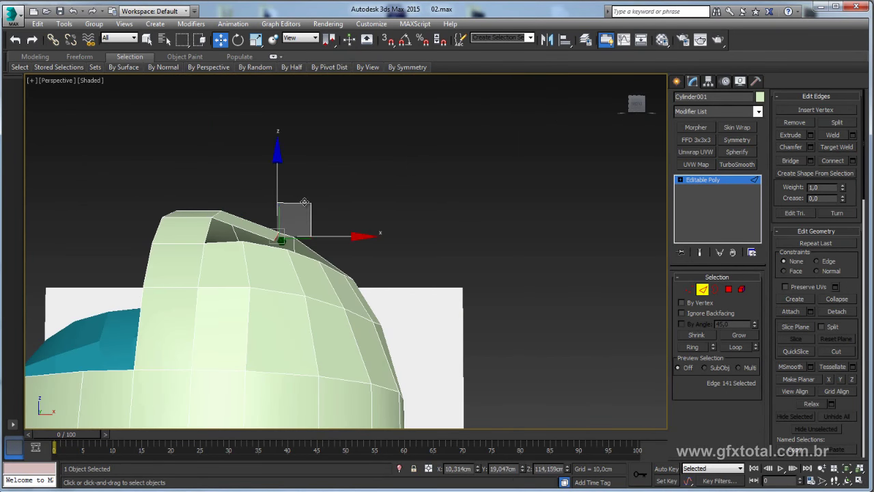
{"action": "middle_click_drag", "start_coordinate": [301, 198], "coordinate": [309, 190], "text": "alt"}
{"action": "left_click", "coordinate": [308, 190]}
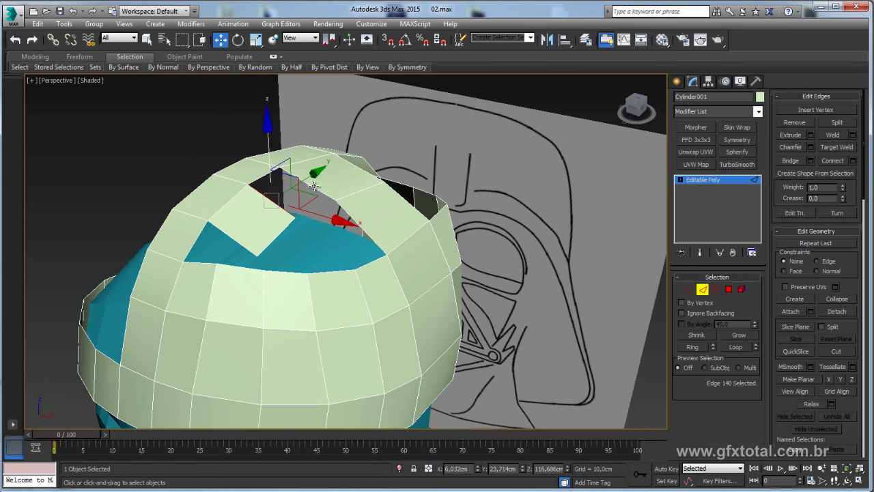
{"action": "left_click", "coordinate": [790, 161]}
Bridge the two remaining gaps in the head opening with new polygons.
{"action": "middle_click_drag", "start_coordinate": [365, 218], "coordinate": [365, 273], "text": "alt"}
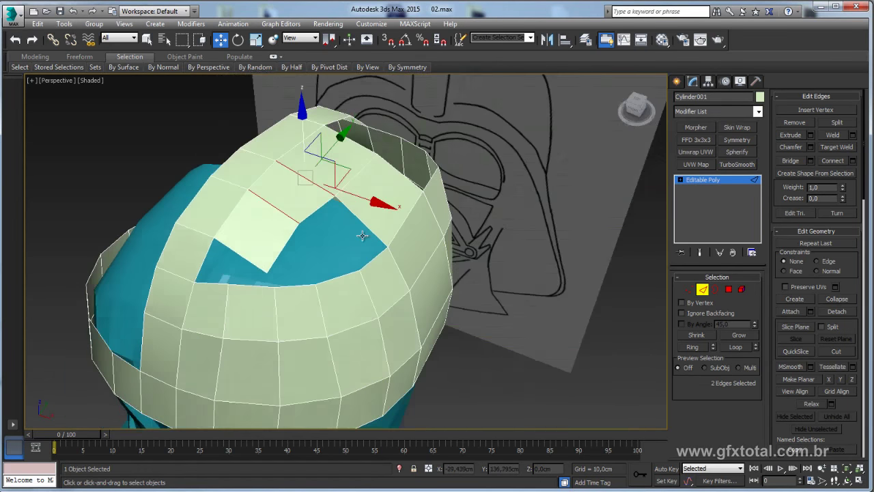
{"action": "left_click", "coordinate": [359, 272]}
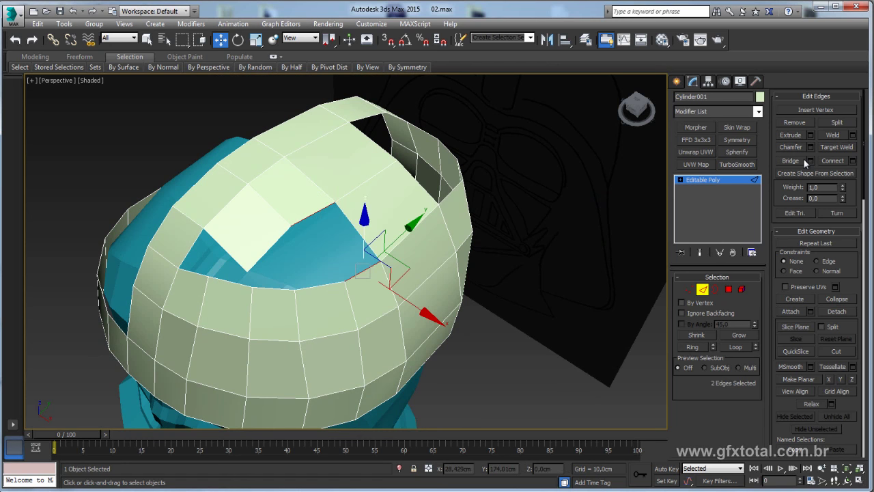
{"action": "left_click", "coordinate": [790, 161]}
{"action": "mouse_move", "coordinate": [321, 243]}
{"action": "middle_mouse_down", "text": "alt"}
{"action": "mouse_move", "coordinate": [303, 269]}
{"action": "mouse_move", "coordinate": [311, 283]}
{"action": "middle_mouse_up", "text": "alt"}
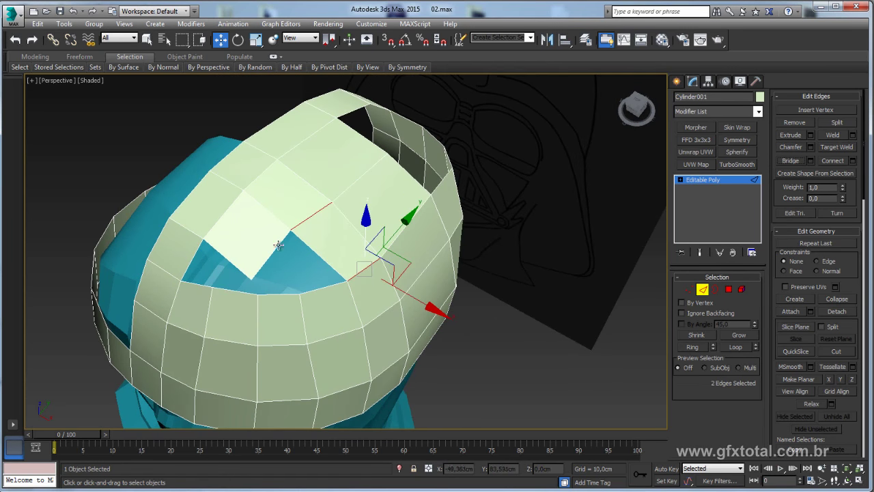
{"action": "left_click", "coordinate": [312, 289], "text": "ctrl"}
{"action": "left_click", "coordinate": [790, 161]}
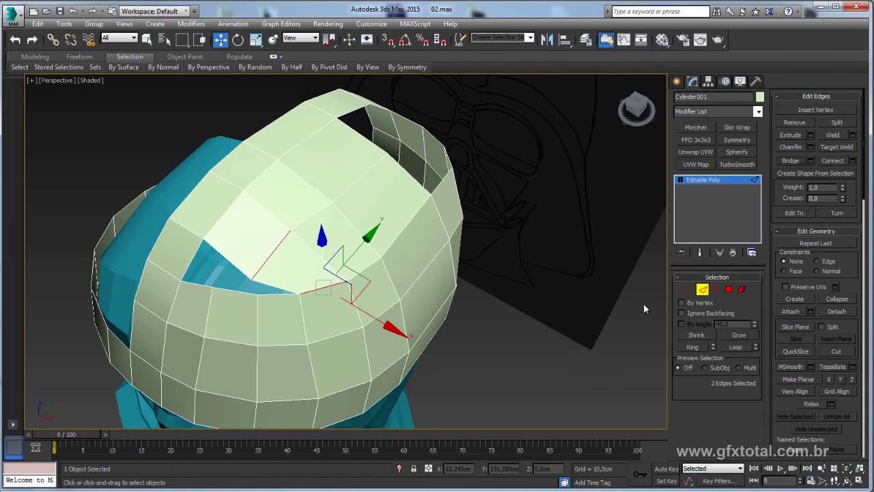
{"action": "key", "text": "1"}
{"action": "left_click", "coordinate": [252, 280]}
Pull a vertex on the dome's top upward to reshape it.
{"action": "middle_click_drag", "start_coordinate": [252, 280], "coordinate": [282, 247], "text": "alt"}
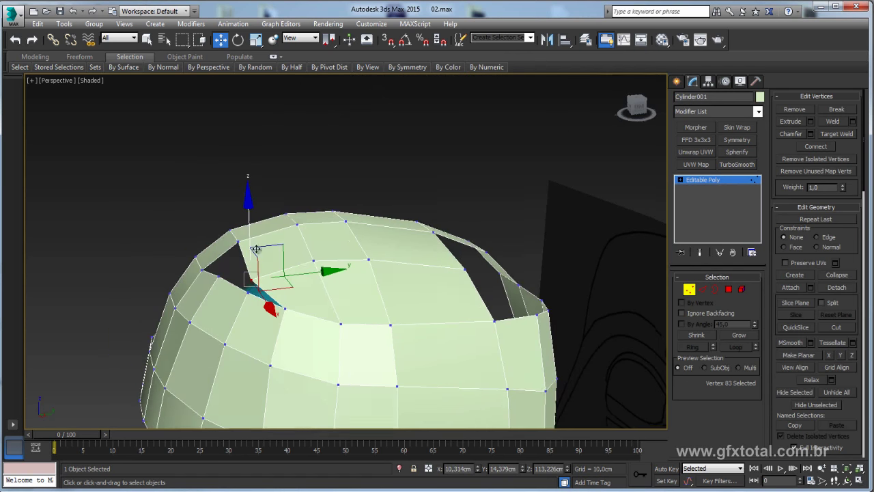
{"action": "mouse_move", "coordinate": [282, 247]}
{"action": "left_mouse_down"}
{"action": "mouse_move", "coordinate": [316, 250]}
{"action": "mouse_move", "coordinate": [340, 228]}
{"action": "left_mouse_up"}
{"action": "left_click", "coordinate": [369, 260]}
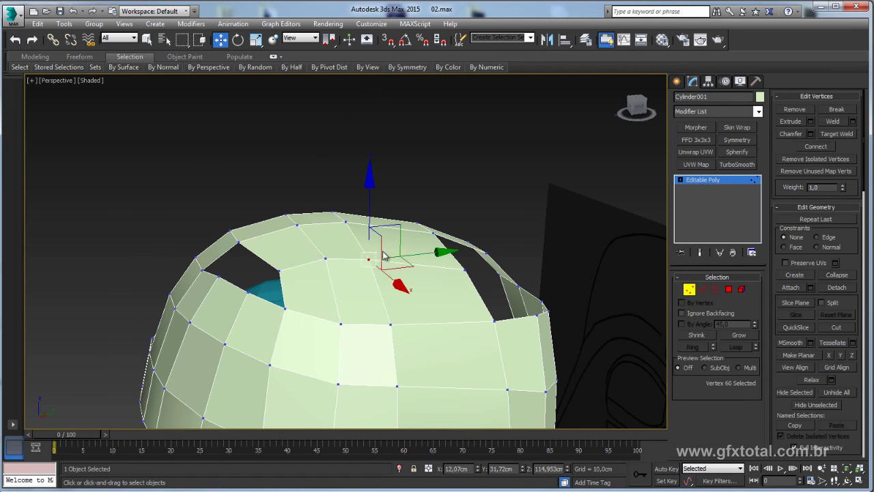
{"action": "middle_click_drag", "start_coordinate": [408, 224], "coordinate": [661, 228], "text": "alt"}
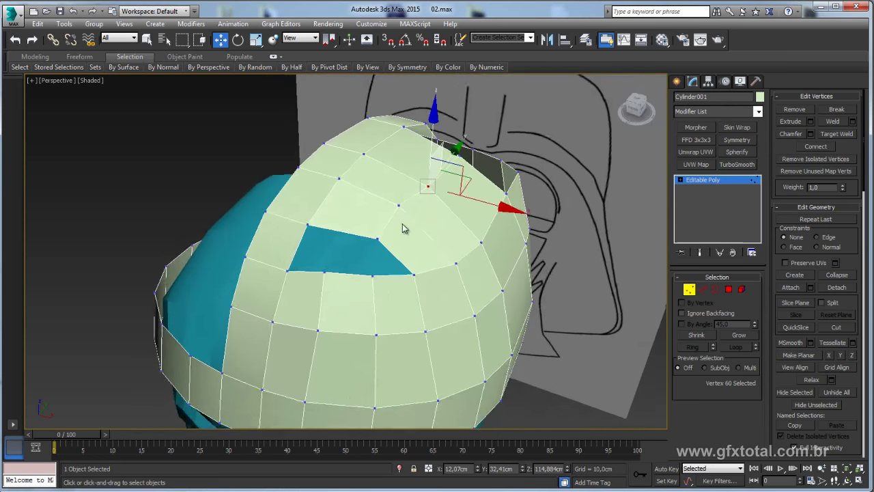
Select edges at the hole's rim, undoing an unwanted ring expansion.
{"action": "left_click", "coordinate": [715, 289]}
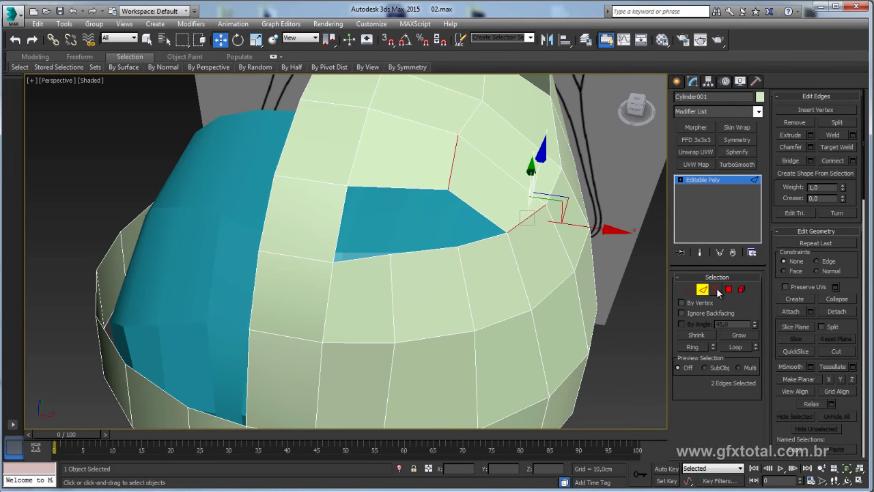
{"action": "left_click", "coordinate": [703, 291]}
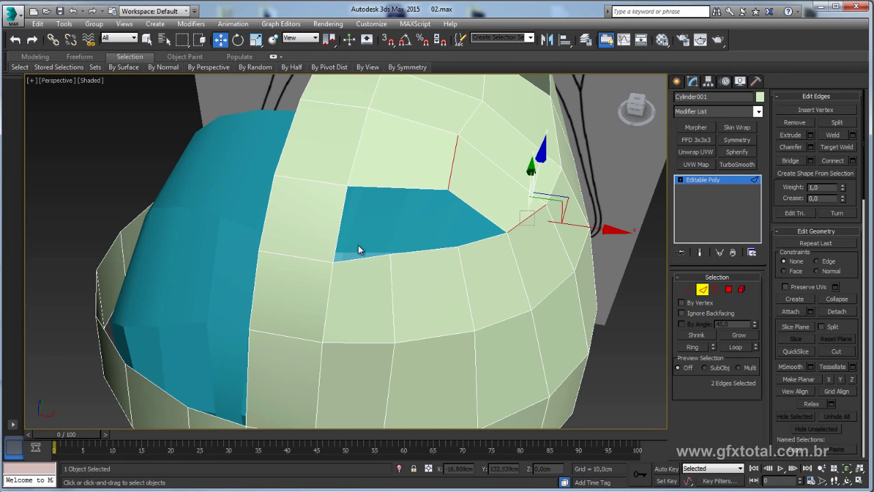
{"action": "left_click", "coordinate": [358, 257]}
{"action": "mouse_move", "coordinate": [425, 216]}
{"action": "middle_mouse_down", "text": "alt"}
{"action": "mouse_move", "coordinate": [419, 255]}
{"action": "mouse_move", "coordinate": [392, 242]}
{"action": "mouse_move", "coordinate": [444, 207]}
{"action": "mouse_move", "coordinate": [474, 220]}
{"action": "middle_mouse_up", "text": "alt"}
{"action": "left_click", "coordinate": [441, 207]}
{"action": "scroll", "coordinate": [458, 205], "scroll_direction": "down", "scroll_amount": 5}
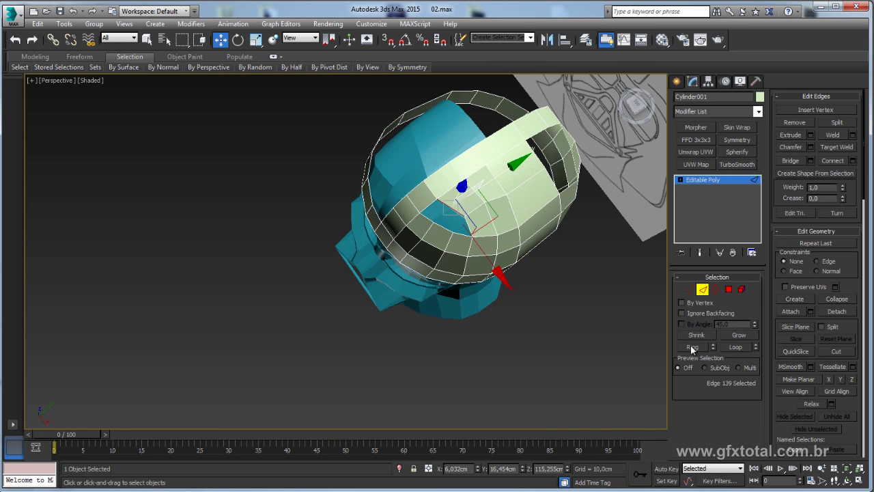
{"action": "left_click", "coordinate": [692, 348]}
{"action": "key", "text": "ctrl+z"}
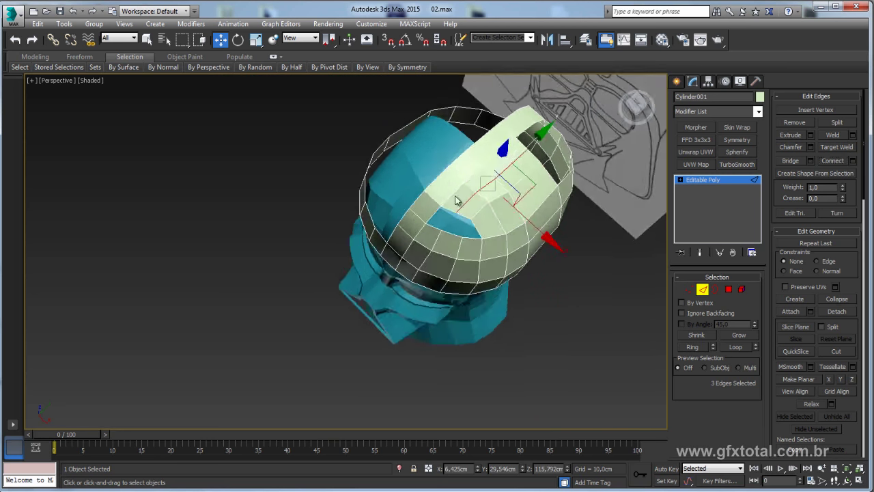
Bridge the hole's upper and lower border edges with new faces.
{"action": "middle_click_drag", "start_coordinate": [456, 195], "coordinate": [456, 205], "text": "alt"}
{"action": "scroll", "coordinate": [456, 205], "scroll_direction": "up", "scroll_amount": 4}
{"action": "left_click", "coordinate": [439, 255]}
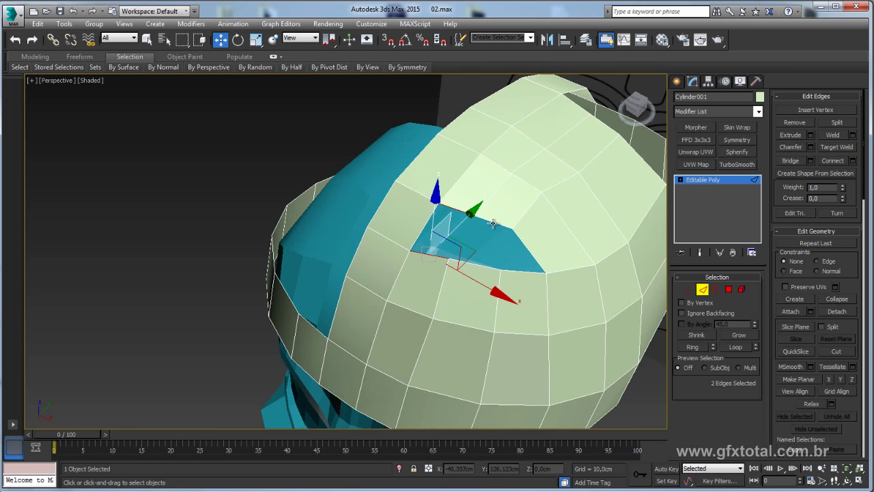
{"action": "left_click", "coordinate": [478, 217], "text": "ctrl"}
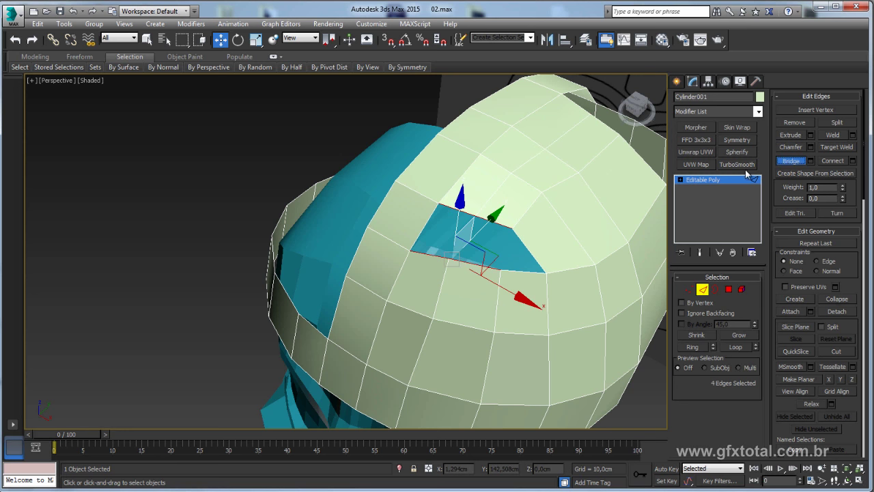
{"action": "middle_click_drag", "start_coordinate": [551, 250], "coordinate": [252, 293], "text": "alt"}
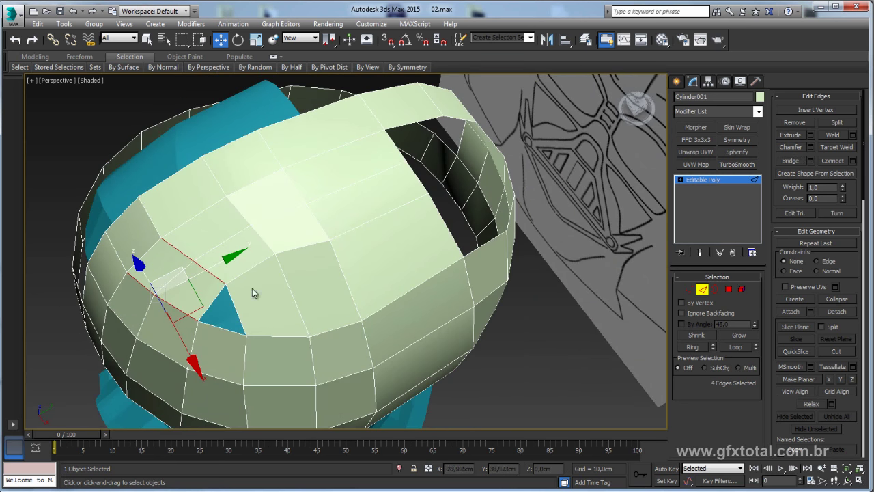
Add a new edge loop across the bridged faces using Ring and Connect.
{"action": "left_click", "coordinate": [293, 302]}
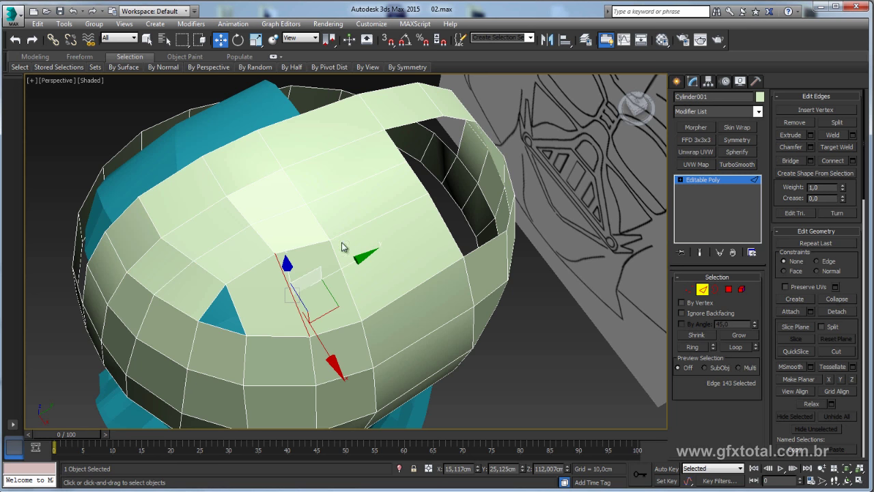
{"action": "mouse_move", "coordinate": [344, 247]}
{"action": "middle_mouse_down", "text": "alt"}
{"action": "mouse_move", "coordinate": [263, 322]}
{"action": "mouse_move", "coordinate": [286, 302]}
{"action": "mouse_move", "coordinate": [740, 206]}
{"action": "middle_mouse_up", "text": "alt"}
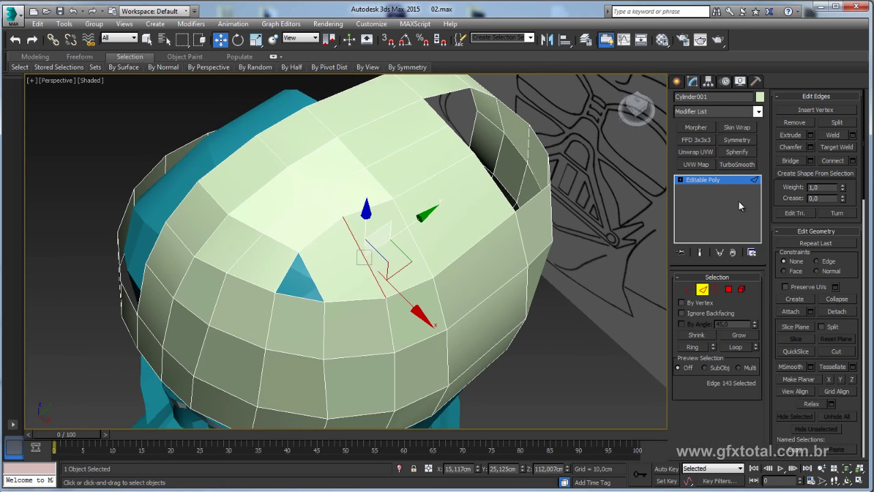
{"action": "left_click", "coordinate": [693, 347]}
{"action": "left_click", "coordinate": [835, 162]}
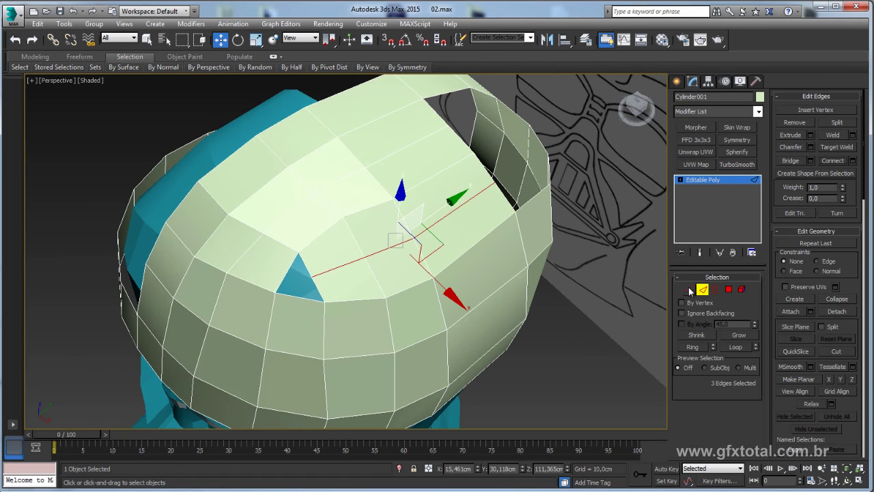
Nudge the new loop's two vertices and a nearby vertex to even the shape.
{"action": "left_click", "coordinate": [690, 289]}
{"action": "left_click", "coordinate": [314, 276]}
{"action": "left_click", "coordinate": [365, 257], "text": "ctrl"}
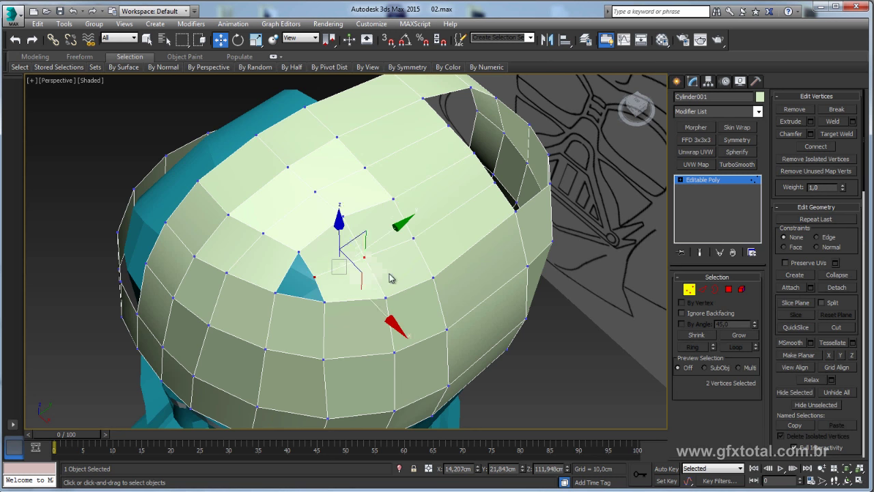
{"action": "left_click_drag", "start_coordinate": [390, 277], "coordinate": [393, 269]}
{"action": "left_click", "coordinate": [421, 242]}
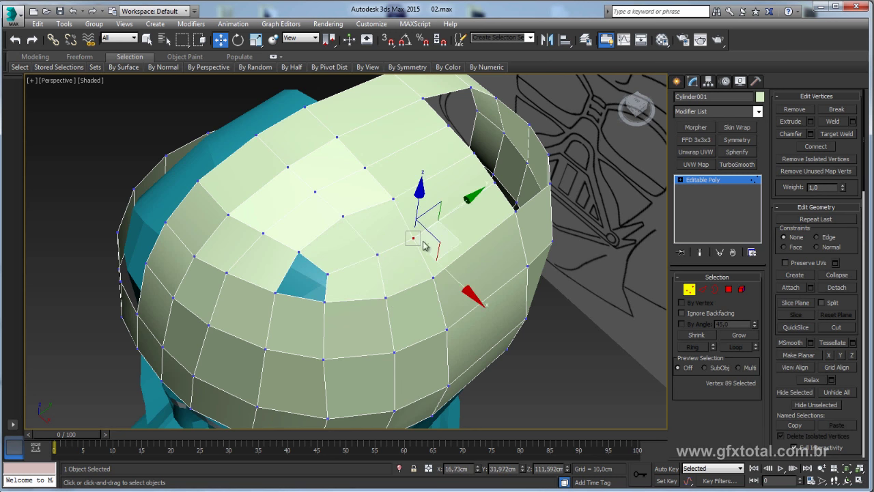
{"action": "left_click_drag", "start_coordinate": [457, 241], "coordinate": [459, 241]}
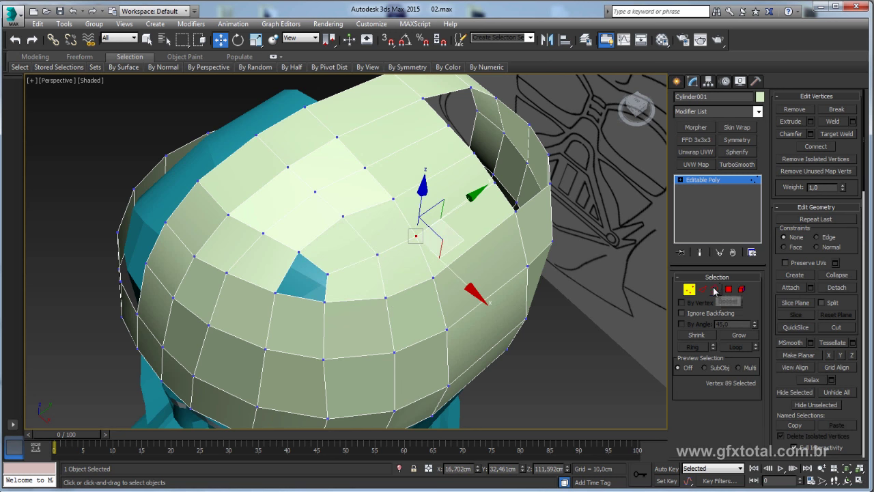
Select the border of the small remaining hole.
{"action": "left_click", "coordinate": [715, 290]}
{"action": "left_click", "coordinate": [326, 277]}
{"action": "middle_click_drag", "start_coordinate": [335, 283], "coordinate": [382, 259], "text": "alt"}
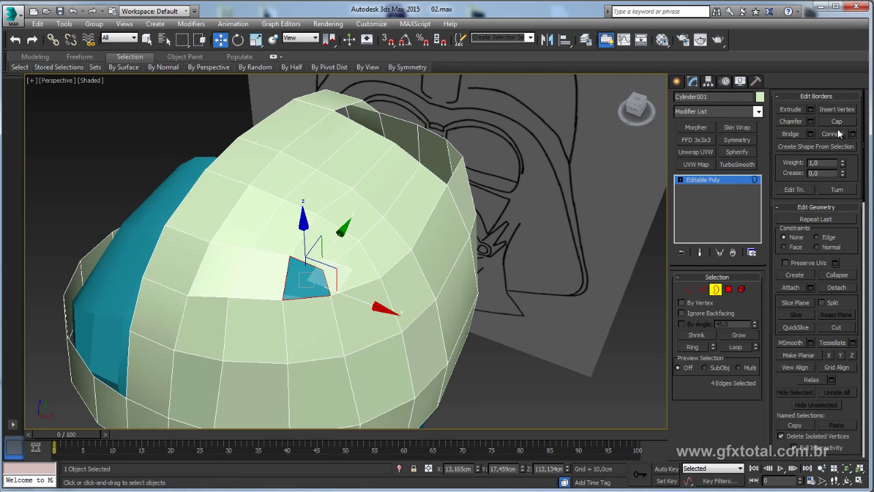
Cap the small hole and shift the cap flap's edges along Y.
{"action": "left_click", "coordinate": [836, 122]}
{"action": "mouse_move", "coordinate": [603, 211]}
{"action": "middle_mouse_down", "text": "alt"}
{"action": "mouse_move", "coordinate": [471, 264]}
{"action": "mouse_move", "coordinate": [432, 236]}
{"action": "middle_mouse_up", "text": "alt"}
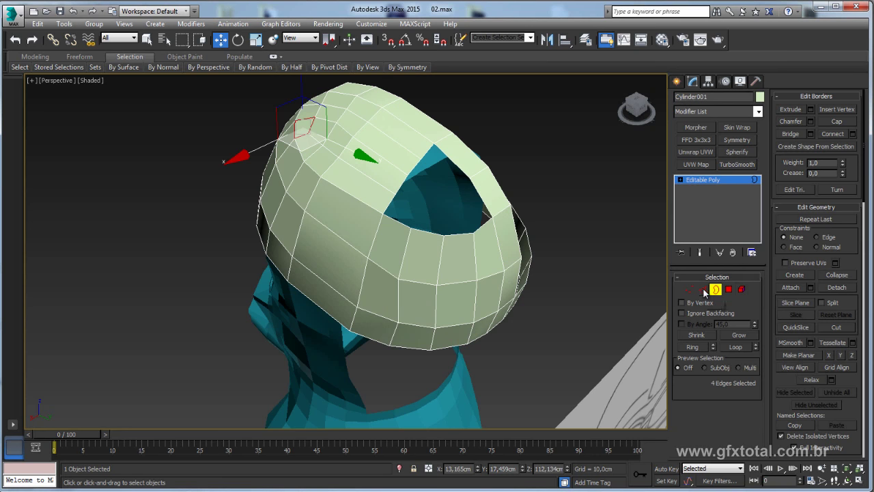
{"action": "left_click", "coordinate": [703, 290]}
{"action": "scroll", "coordinate": [442, 233], "scroll_direction": "up", "scroll_amount": 5}
{"action": "middle_click_drag", "start_coordinate": [442, 232], "coordinate": [420, 219], "text": "alt"}
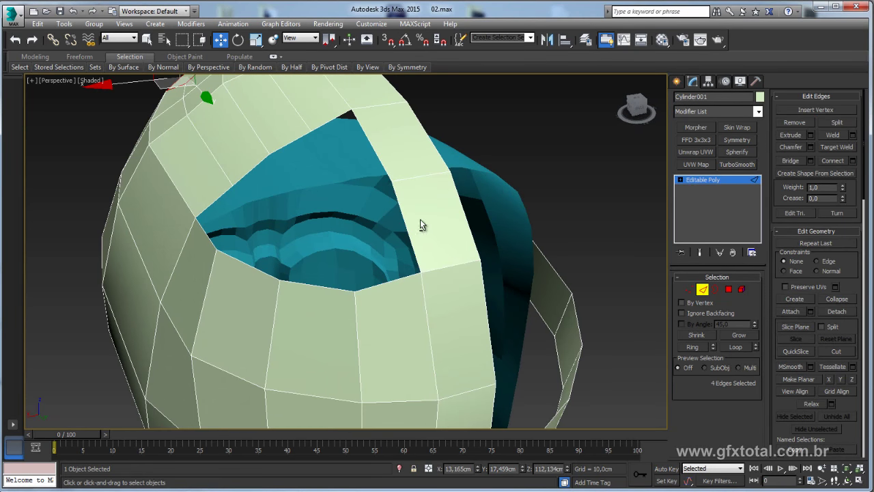
{"action": "left_click", "coordinate": [289, 149]}
{"action": "left_click", "coordinate": [249, 185], "text": "ctrl"}
{"action": "middle_click_drag", "start_coordinate": [250, 185], "coordinate": [303, 122], "text": "alt"}
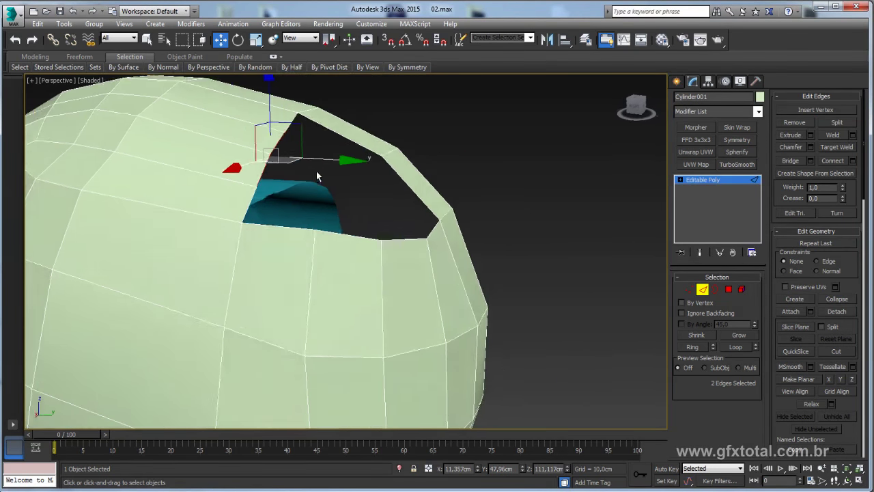
{"action": "left_click_drag", "start_coordinate": [303, 122], "coordinate": [316, 127]}
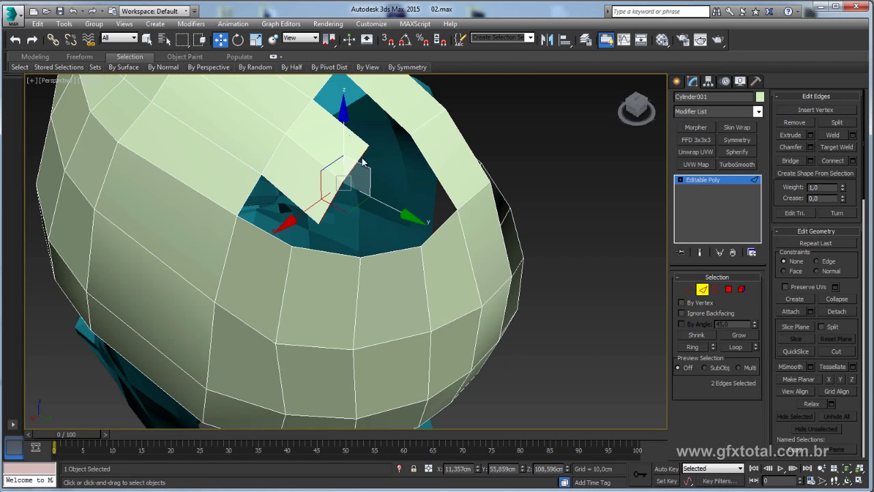
{"action": "middle_click_drag", "start_coordinate": [315, 127], "coordinate": [353, 132], "text": "alt"}
Bridge the two gaps on either side of the flap with new polygons.
{"action": "left_click", "coordinate": [381, 118], "text": "ctrl"}
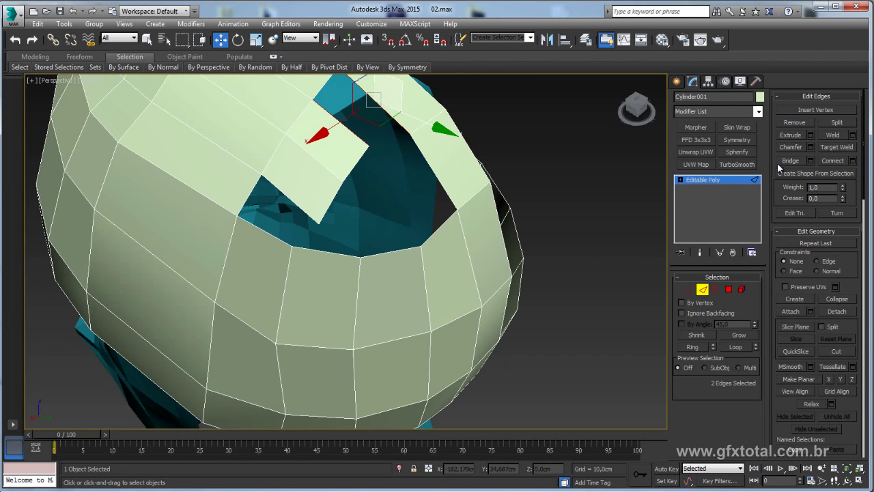
{"action": "left_click", "coordinate": [785, 161]}
{"action": "left_click", "coordinate": [297, 203]}
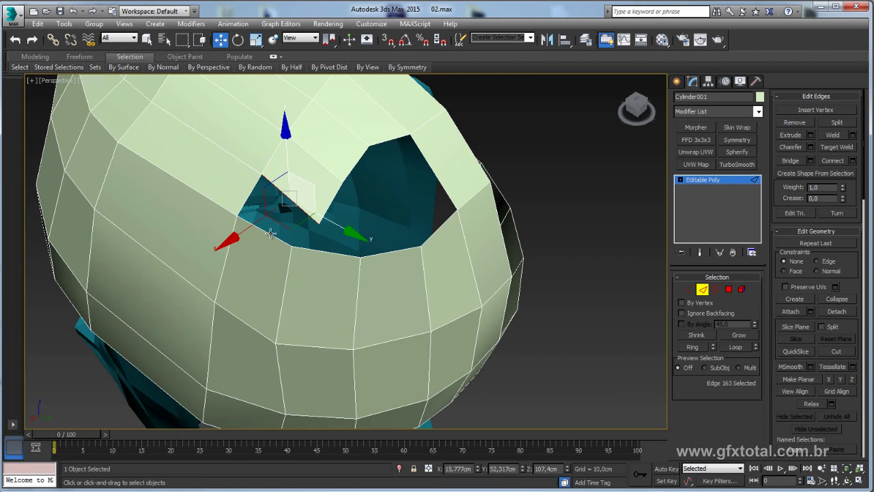
{"action": "left_click", "coordinate": [271, 233], "text": "ctrl"}
{"action": "left_click", "coordinate": [789, 161]}
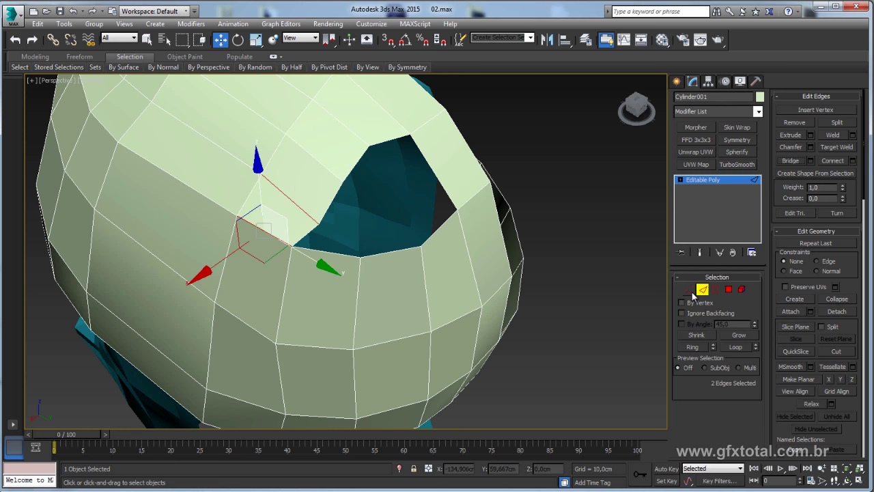
{"action": "left_click", "coordinate": [688, 290]}
{"action": "middle_click_drag", "start_coordinate": [335, 221], "coordinate": [293, 266], "text": "alt"}
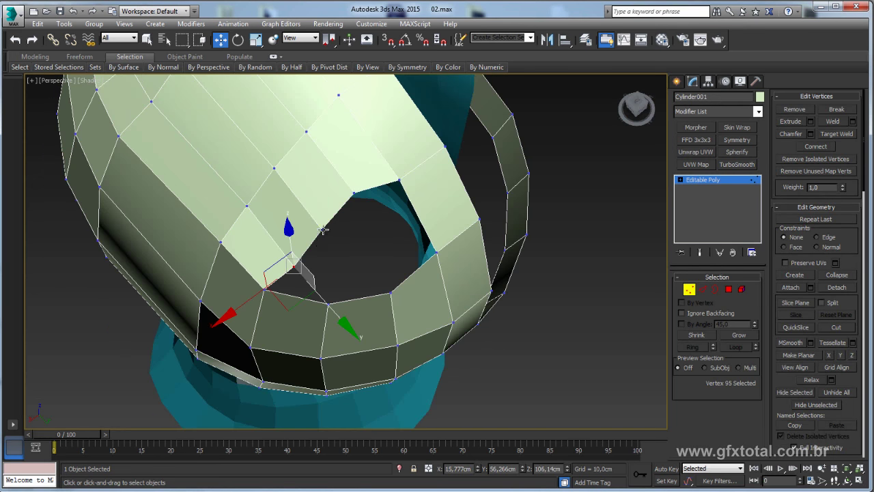
Lower the vertices at the eye opening and select its 8-edge border loop.
{"action": "left_click_drag", "start_coordinate": [323, 230], "coordinate": [337, 254]}
{"action": "mouse_move", "coordinate": [306, 273]}
{"action": "middle_mouse_down", "text": "alt"}
{"action": "mouse_move", "coordinate": [310, 262]}
{"action": "mouse_move", "coordinate": [341, 288]}
{"action": "mouse_move", "coordinate": [409, 241]}
{"action": "middle_mouse_up", "text": "alt"}
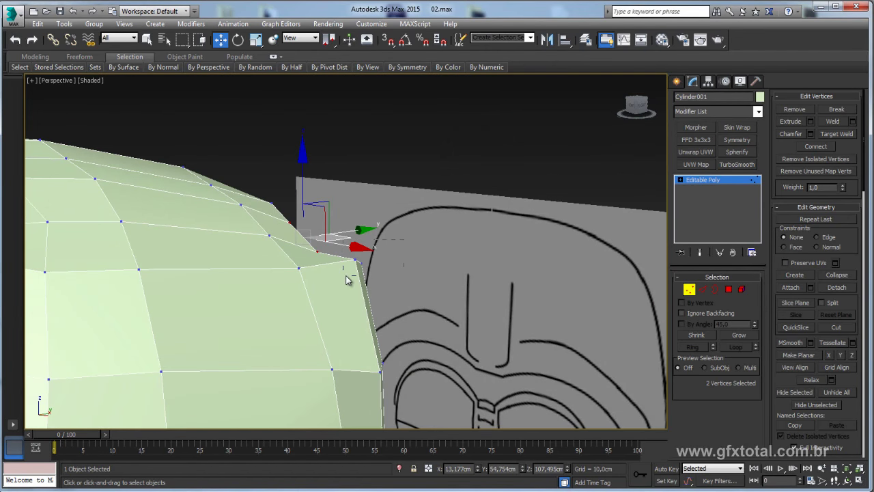
{"action": "middle_click_drag", "start_coordinate": [415, 253], "coordinate": [393, 230], "text": "alt"}
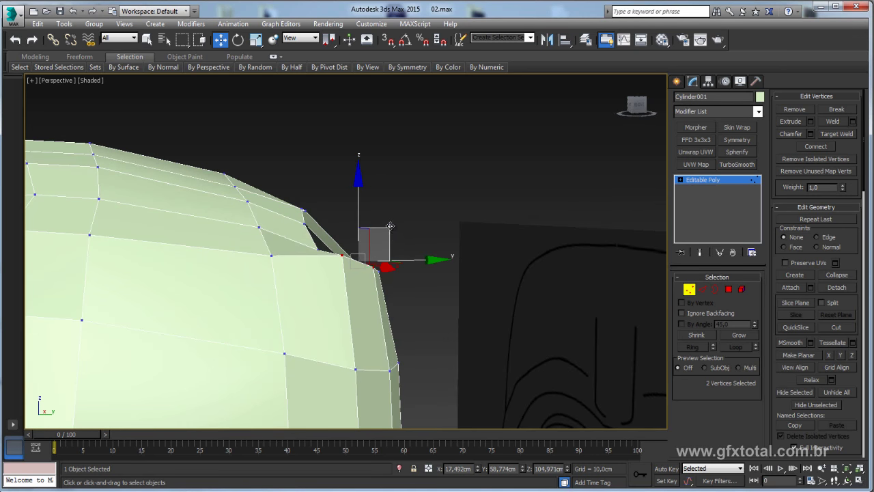
{"action": "left_click_drag", "start_coordinate": [390, 226], "coordinate": [402, 258]}
{"action": "middle_click_drag", "start_coordinate": [403, 258], "coordinate": [602, 254], "text": "alt"}
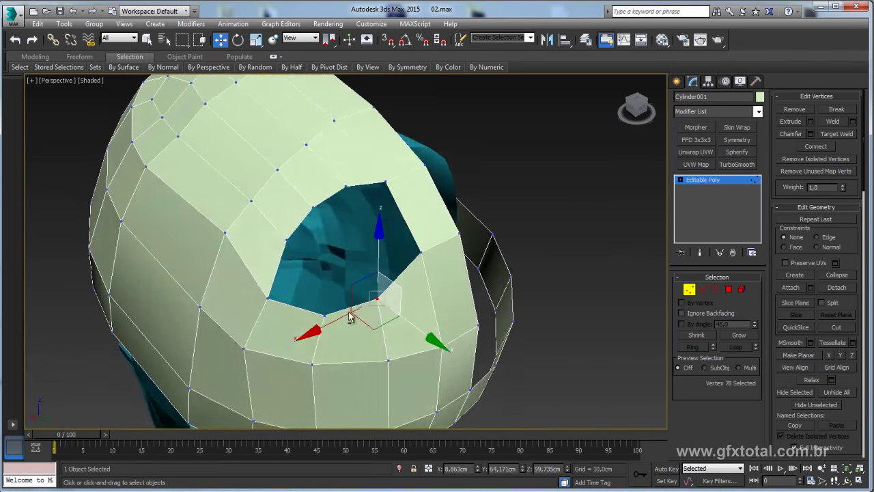
{"action": "left_click", "coordinate": [715, 290]}
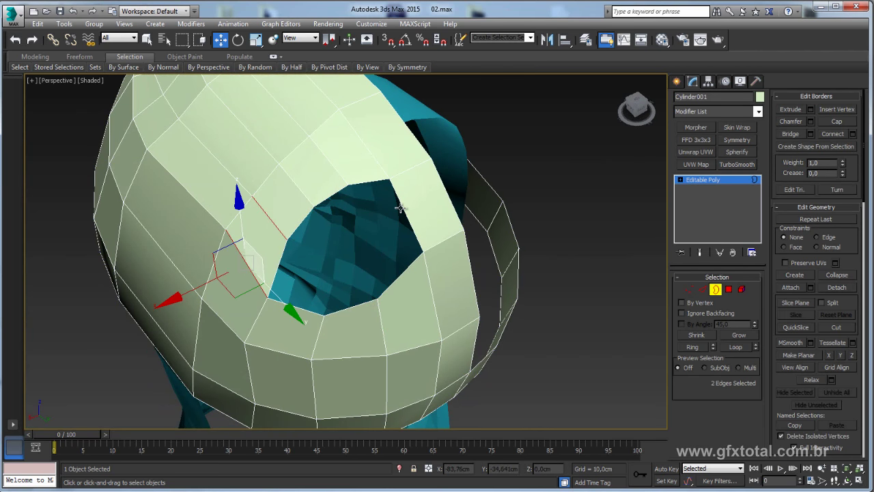
{"action": "left_click", "coordinate": [400, 208]}
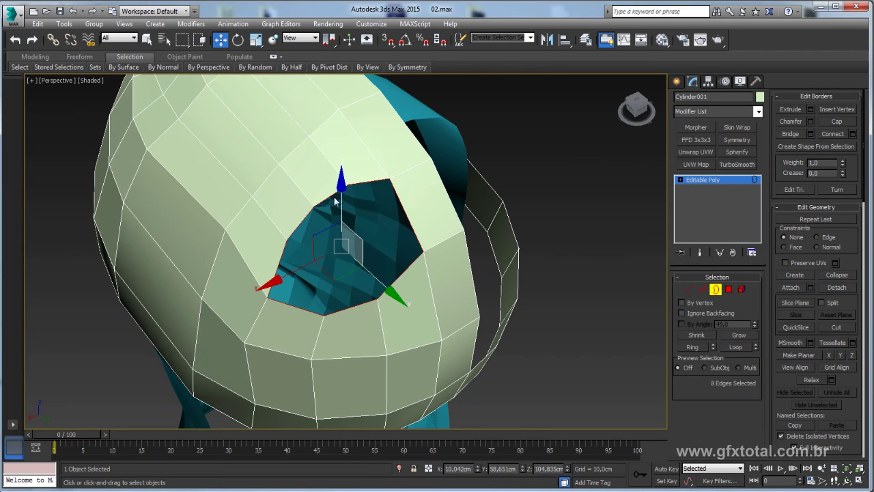
Pick rim edges of the front opening, undoing an accidental reshape.
{"action": "left_click", "coordinate": [703, 290]}
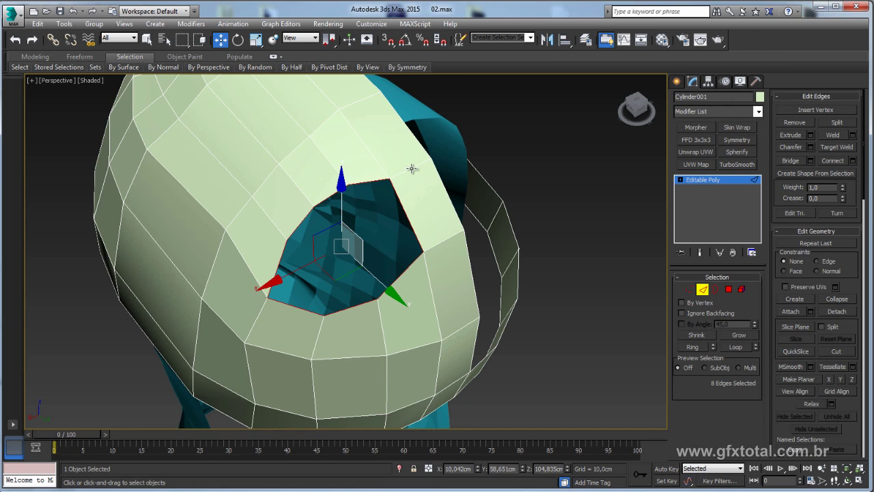
{"action": "left_click", "coordinate": [412, 168]}
{"action": "middle_click_drag", "start_coordinate": [412, 169], "coordinate": [429, 125], "text": "alt"}
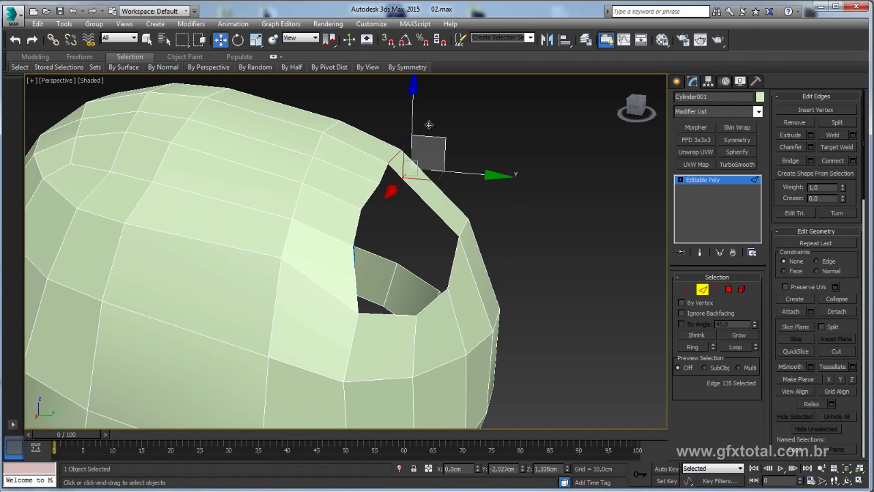
{"action": "key", "text": "ctrl+z"}
{"action": "left_click", "coordinate": [449, 197], "text": "ctrl"}
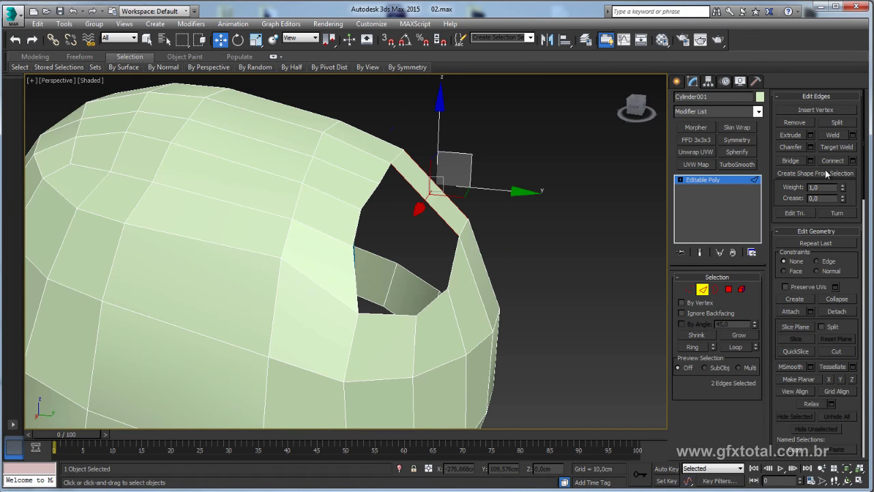
{"action": "left_click", "coordinate": [429, 196]}
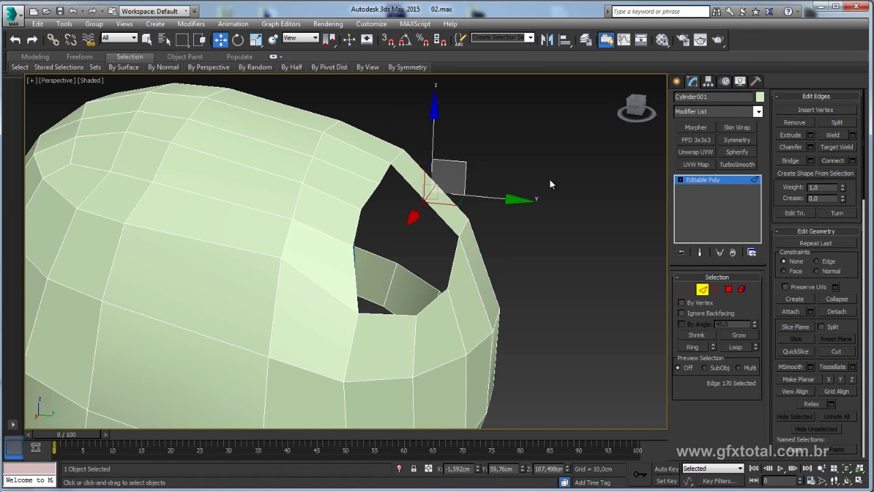
{"action": "left_click", "coordinate": [468, 232]}
{"action": "mouse_move", "coordinate": [512, 214]}
{"action": "middle_mouse_down", "text": "alt"}
{"action": "mouse_move", "coordinate": [400, 191]}
{"action": "mouse_move", "coordinate": [355, 157]}
{"action": "middle_mouse_up", "text": "alt"}
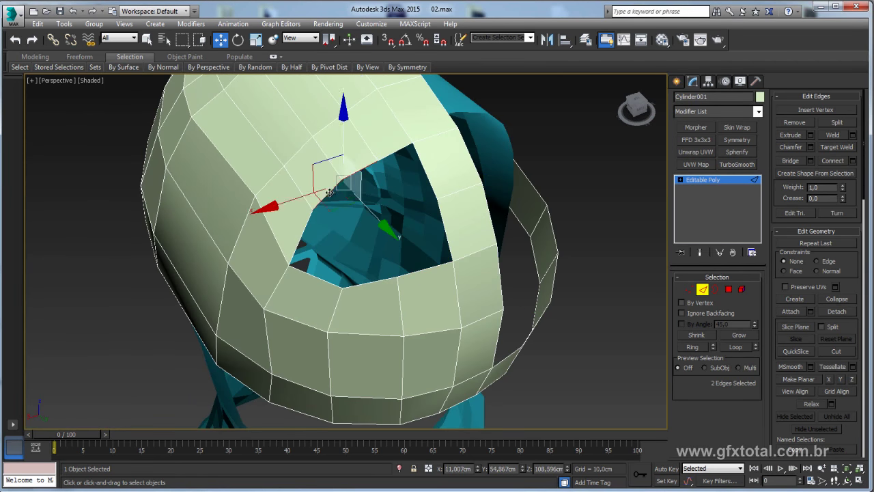
{"action": "scroll", "coordinate": [378, 145], "scroll_direction": "up", "scroll_amount": 5}
Shift-drag two rim edges to extrude new faces across the hole, moving them upward.
{"action": "left_click", "coordinate": [377, 146], "text": "ctrl"}
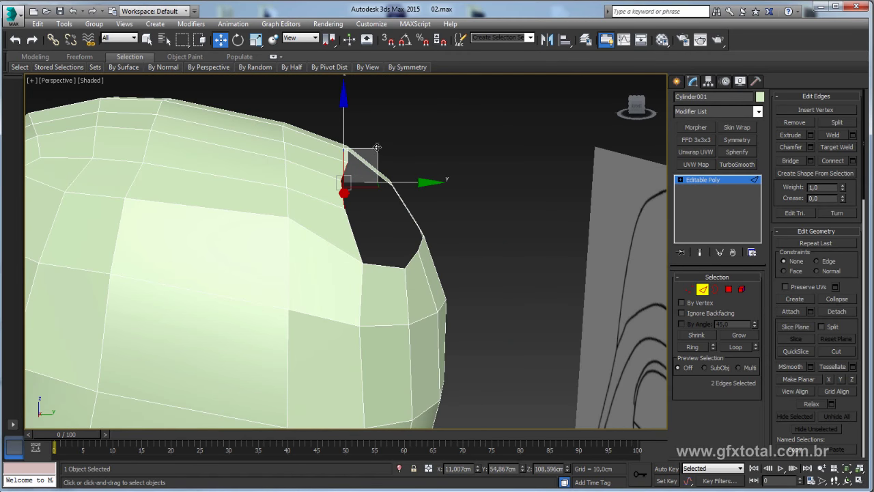
{"action": "left_click_drag", "start_coordinate": [377, 147], "coordinate": [374, 177], "text": "shift"}
{"action": "middle_click_drag", "start_coordinate": [374, 176], "coordinate": [388, 189], "text": "alt"}
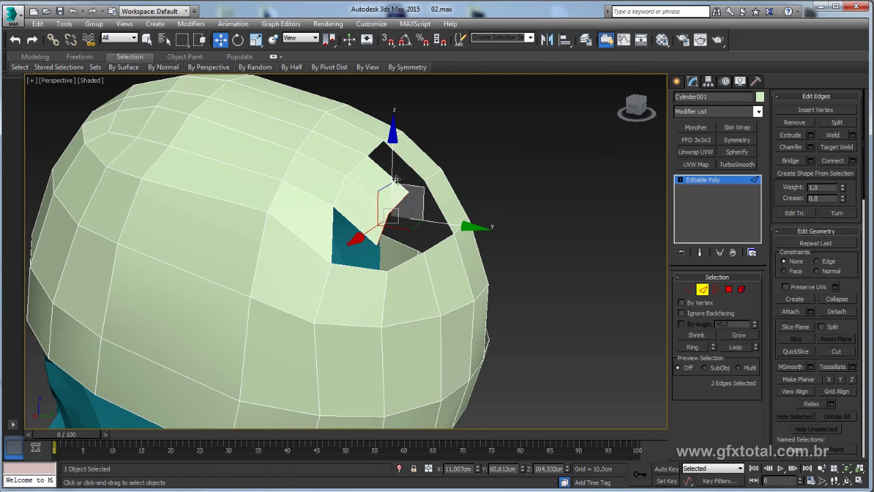
{"action": "left_click_drag", "start_coordinate": [396, 179], "coordinate": [409, 126]}
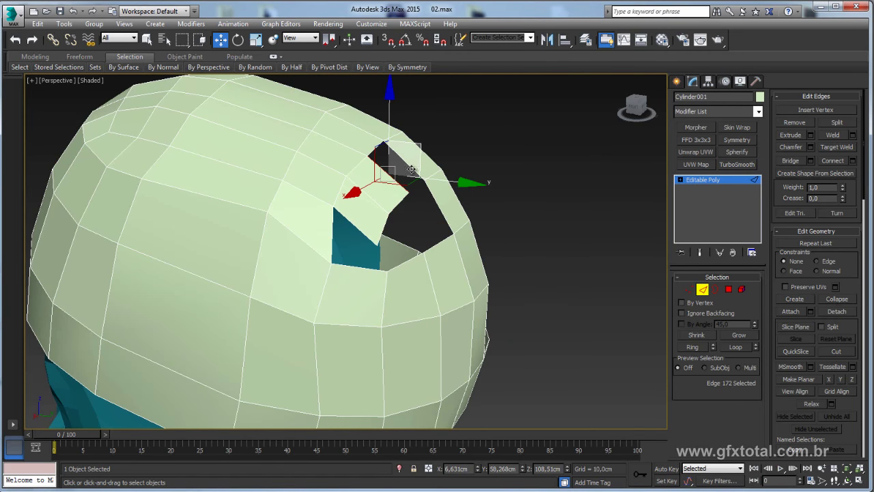
{"action": "left_click", "coordinate": [360, 233]}
{"action": "key", "text": "ctrl+z"}
{"action": "key", "text": "ctrl+z"}
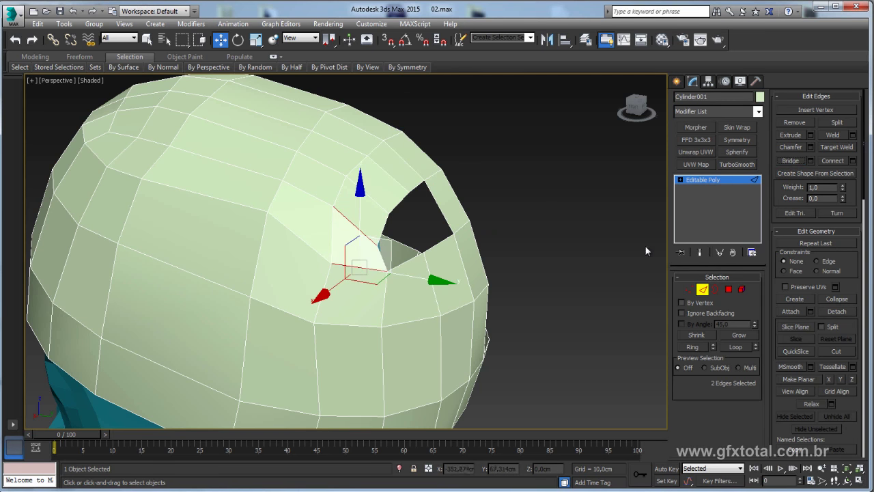
{"action": "left_click", "coordinate": [702, 289]}
{"action": "left_click", "coordinate": [397, 252]}
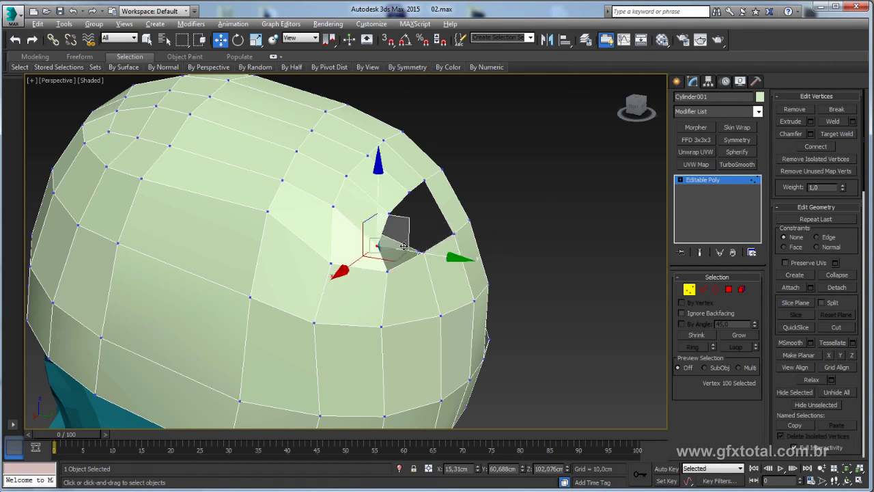
Move vertices 100, 98 and 61 around the narrowed hole so the new faces blend in.
{"action": "mouse_move", "coordinate": [396, 253]}
{"action": "middle_mouse_down", "text": "alt"}
{"action": "mouse_move", "coordinate": [372, 258]}
{"action": "mouse_move", "coordinate": [344, 220]}
{"action": "middle_mouse_up", "text": "alt"}
{"action": "mouse_move", "coordinate": [344, 221]}
{"action": "left_mouse_down"}
{"action": "mouse_move", "coordinate": [367, 195]}
{"action": "mouse_move", "coordinate": [420, 218]}
{"action": "left_mouse_up"}
{"action": "left_click", "coordinate": [418, 220]}
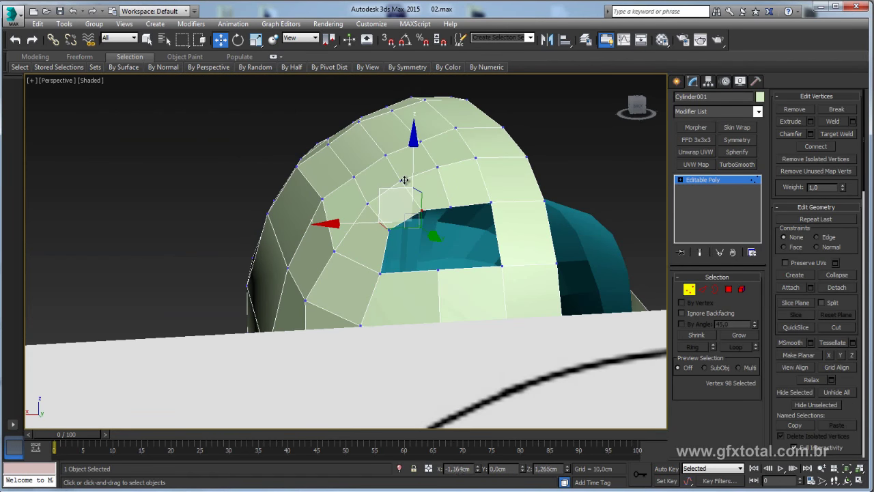
{"action": "mouse_move", "coordinate": [418, 222]}
{"action": "middle_mouse_down", "text": "alt"}
{"action": "mouse_move", "coordinate": [422, 229]}
{"action": "mouse_move", "coordinate": [303, 211]}
{"action": "mouse_move", "coordinate": [279, 189]}
{"action": "middle_mouse_up", "text": "alt"}
{"action": "left_click", "coordinate": [301, 209]}
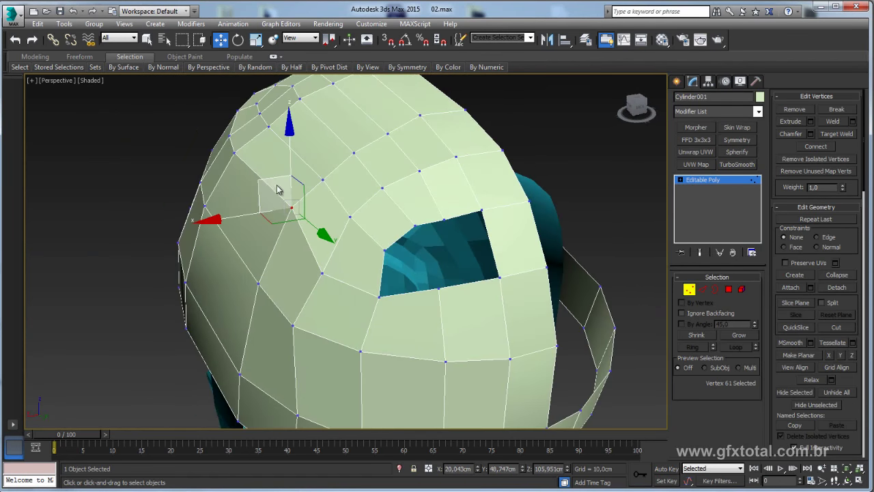
{"action": "mouse_move", "coordinate": [254, 184]}
{"action": "left_mouse_down"}
{"action": "mouse_move", "coordinate": [267, 270]}
{"action": "mouse_move", "coordinate": [246, 292]}
{"action": "left_mouse_up"}
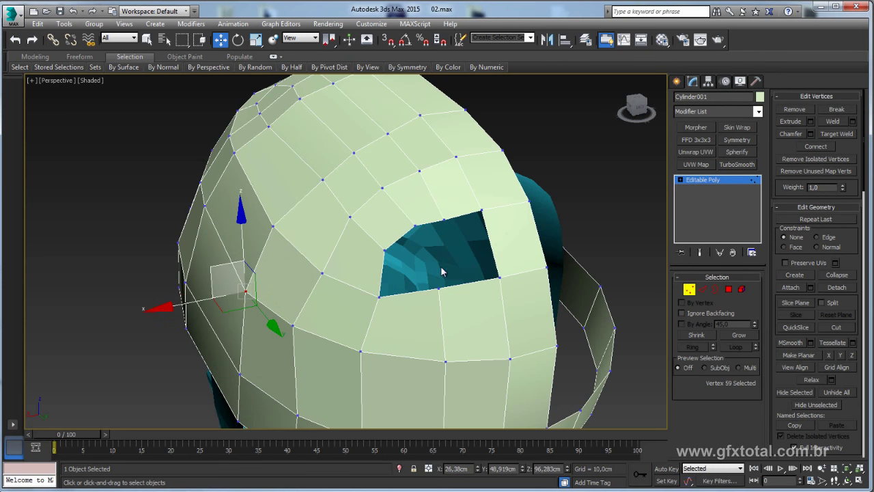
{"action": "left_click", "coordinate": [714, 290]}
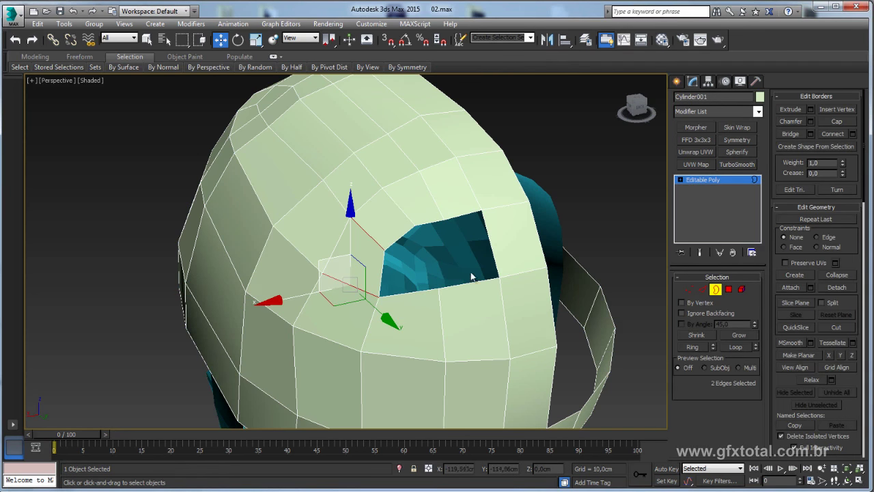
{"action": "mouse_move", "coordinate": [471, 276]}
{"action": "middle_mouse_down", "text": "alt"}
{"action": "mouse_move", "coordinate": [503, 220]}
{"action": "mouse_move", "coordinate": [497, 283]}
{"action": "mouse_move", "coordinate": [509, 285]}
{"action": "middle_mouse_up", "text": "alt"}
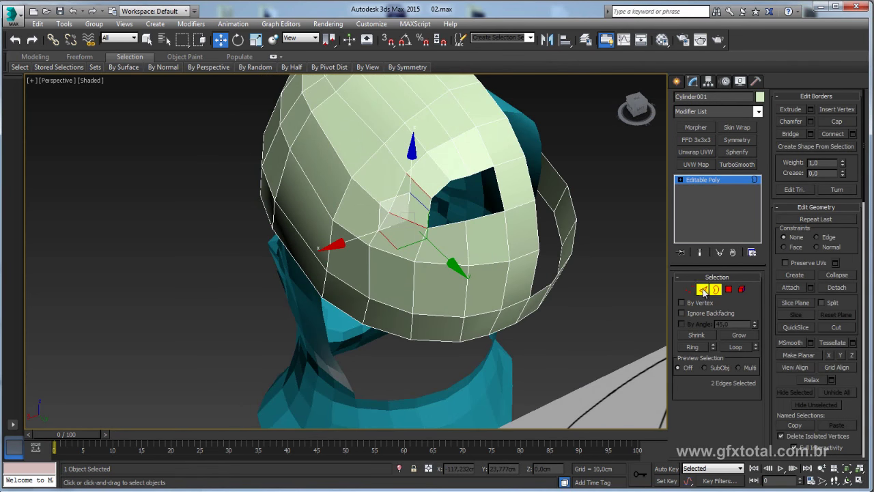
Chamfer three front edges by 1,411cm to split the front hole.
{"action": "left_click", "coordinate": [702, 289]}
{"action": "left_click", "coordinate": [468, 247], "text": "ctrl"}
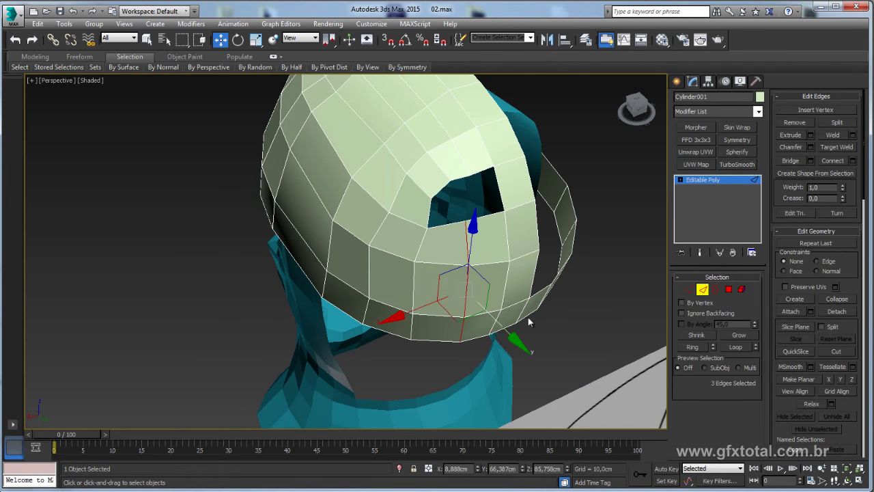
{"action": "left_click", "coordinate": [811, 147]}
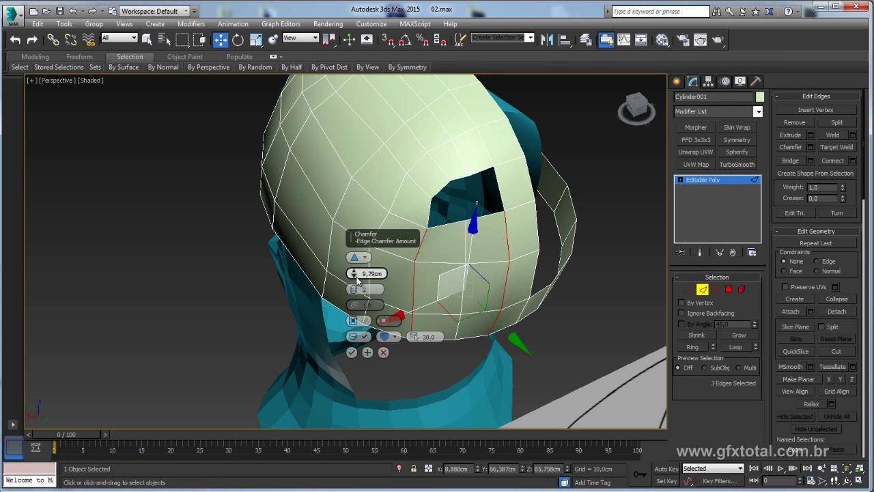
{"action": "left_click_drag", "start_coordinate": [355, 274], "coordinate": [356, 266]}
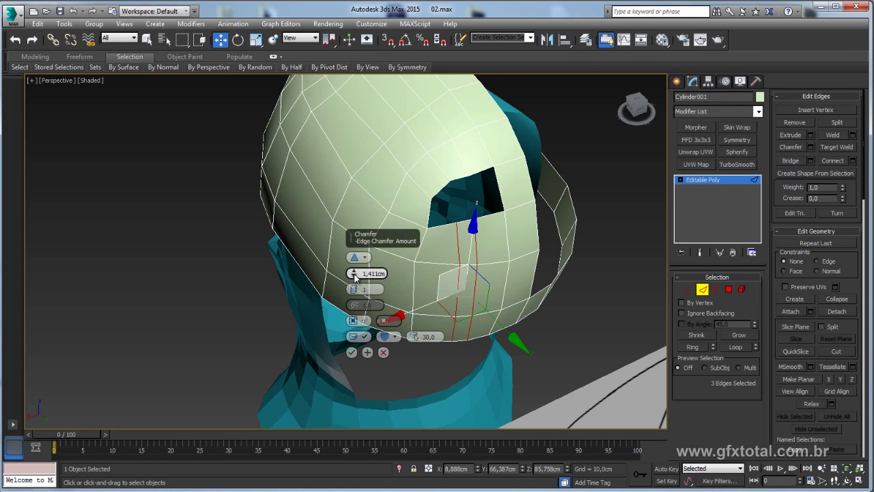
{"action": "left_click", "coordinate": [351, 353]}
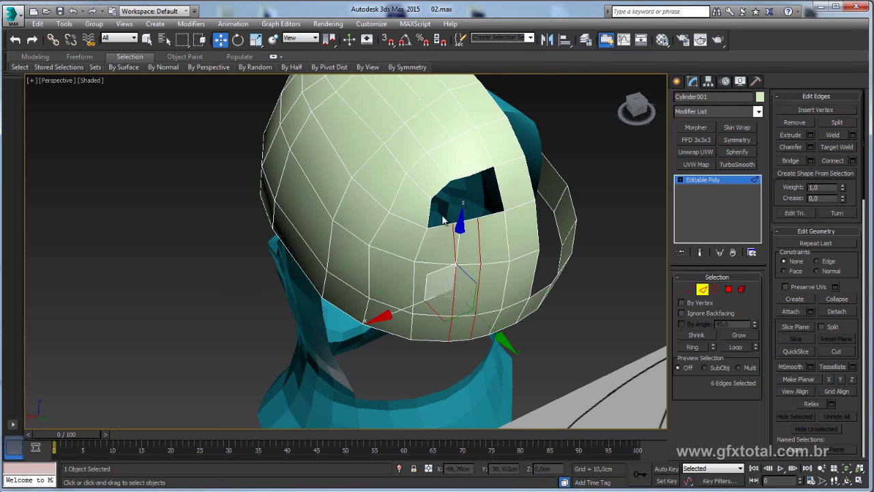
Cap both remaining hole borders with new polygons to seal the dome.
{"action": "left_click", "coordinate": [461, 178]}
{"action": "left_click", "coordinate": [474, 226], "text": "ctrl"}
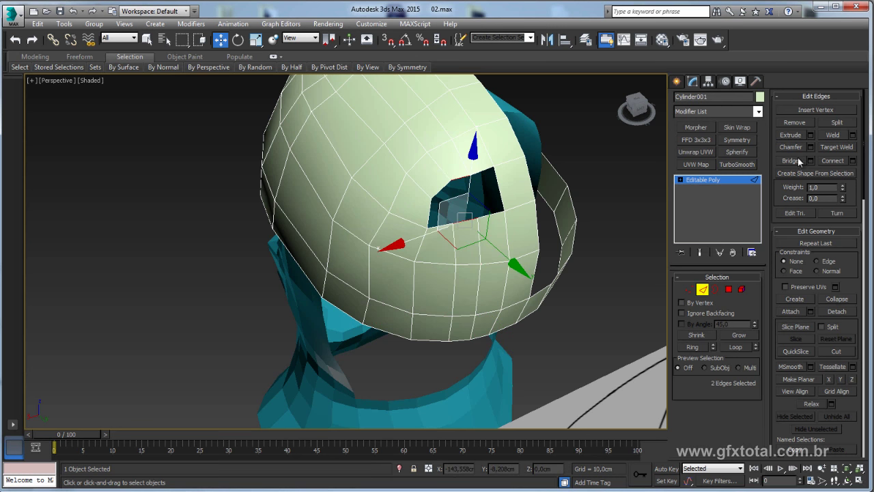
{"action": "left_click", "coordinate": [715, 290]}
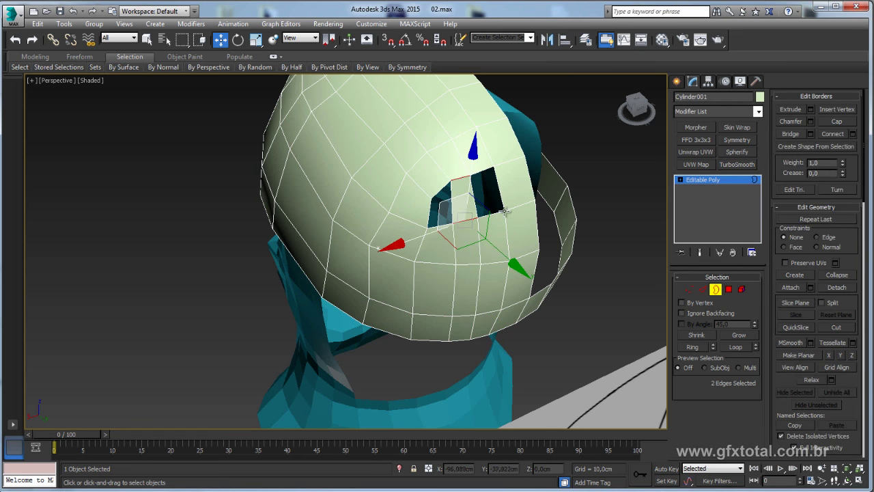
{"action": "left_click", "coordinate": [505, 213]}
{"action": "left_click", "coordinate": [456, 225], "text": "ctrl"}
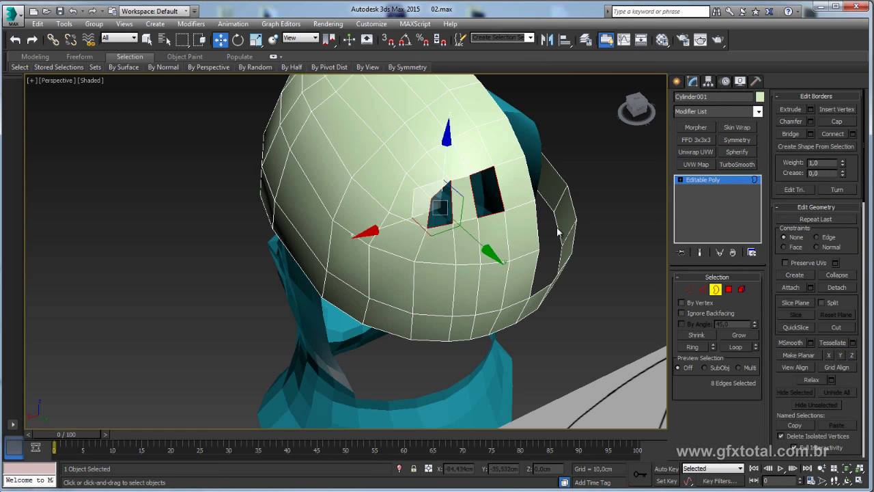
{"action": "left_click", "coordinate": [835, 122]}
{"action": "middle_click_drag", "start_coordinate": [409, 239], "coordinate": [726, 211], "text": "alt"}
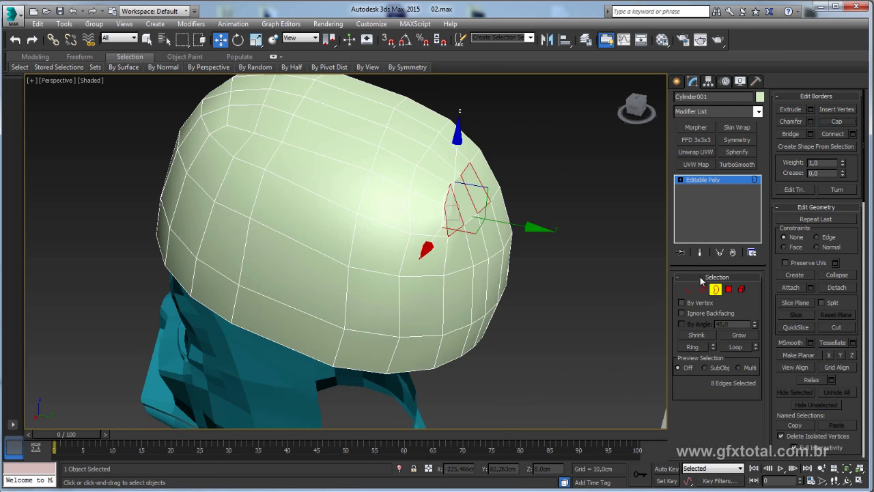
Move vertices on the dome's front down to shape the brow.
{"action": "left_click", "coordinate": [689, 289]}
{"action": "scroll", "coordinate": [480, 215], "scroll_direction": "up", "scroll_amount": 4}
{"action": "left_click", "coordinate": [423, 196]}
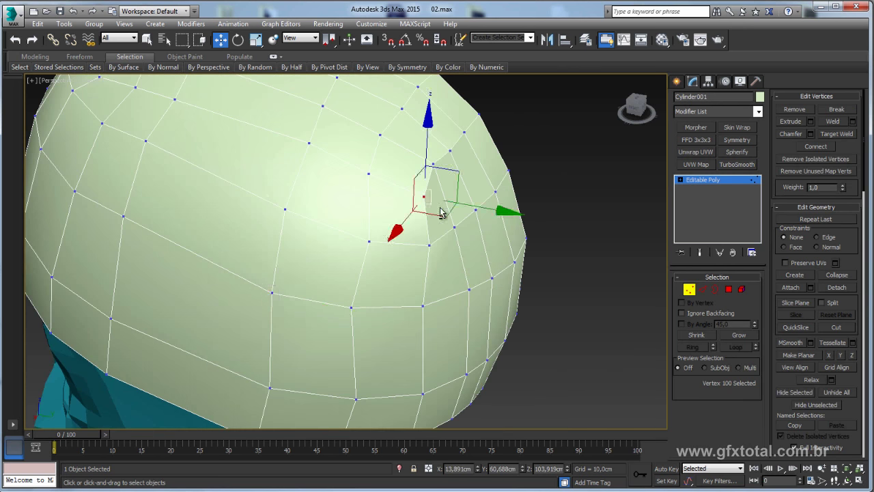
{"action": "middle_click_drag", "start_coordinate": [443, 211], "coordinate": [455, 170], "text": "alt"}
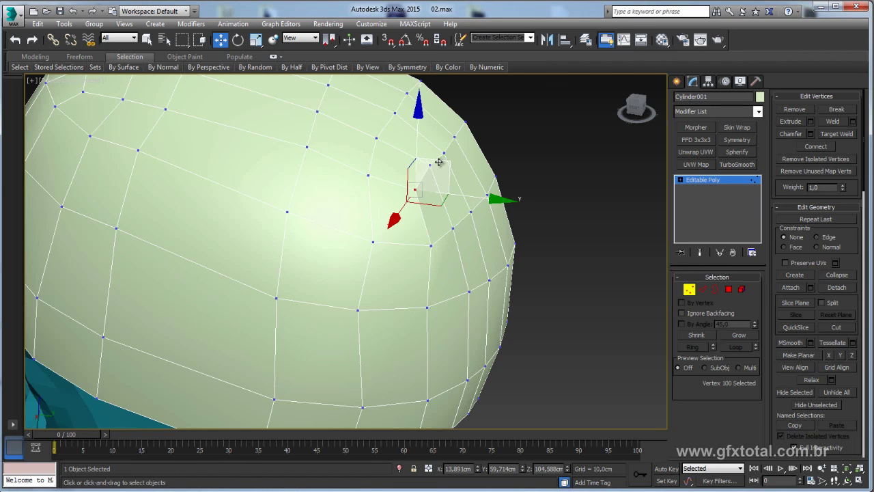
{"action": "left_click", "coordinate": [429, 165]}
{"action": "mouse_move", "coordinate": [469, 140]}
{"action": "left_mouse_down"}
{"action": "mouse_move", "coordinate": [456, 151]}
{"action": "mouse_move", "coordinate": [479, 125]}
{"action": "left_mouse_up"}
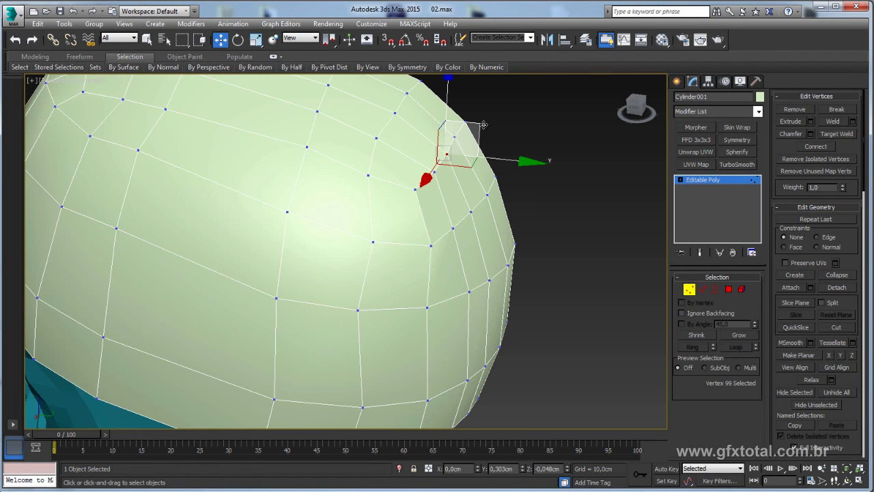
{"action": "middle_click_drag", "start_coordinate": [482, 125], "coordinate": [456, 221], "text": "alt"}
Nudge a vertex on the dome's lower edge to refine the contour.
{"action": "left_click", "coordinate": [442, 312]}
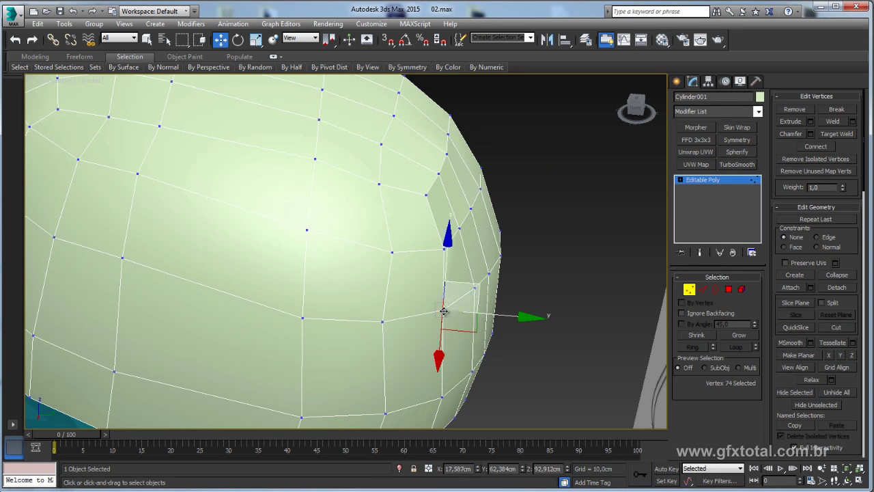
{"action": "scroll", "coordinate": [461, 300], "scroll_direction": "down", "scroll_amount": 5}
{"action": "middle_click_drag", "start_coordinate": [462, 301], "coordinate": [456, 234], "text": "alt"}
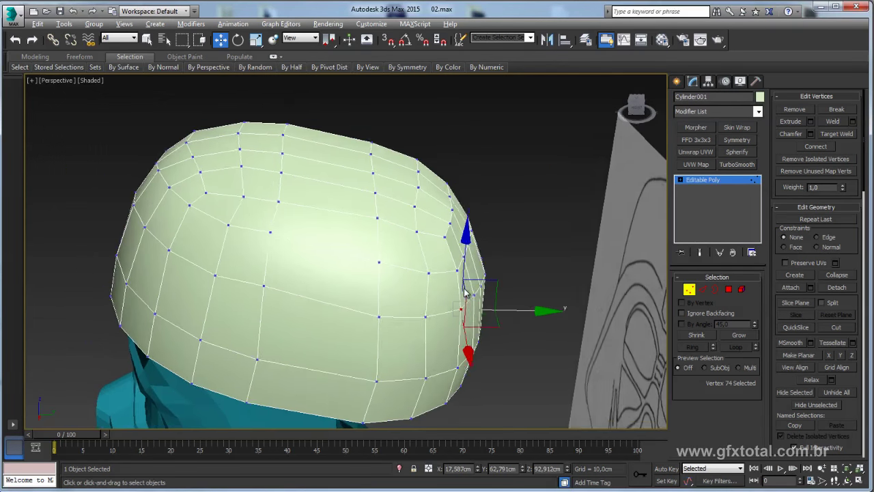
{"action": "left_click", "coordinate": [401, 305]}
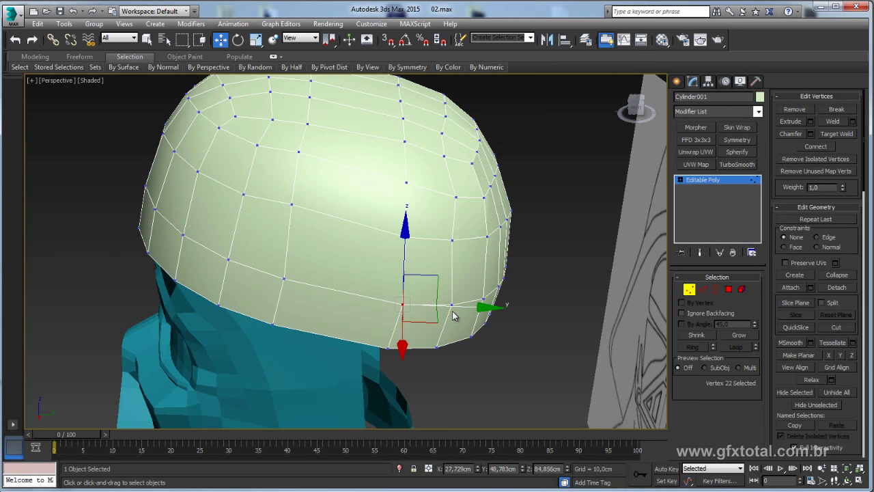
{"action": "left_click", "coordinate": [451, 304]}
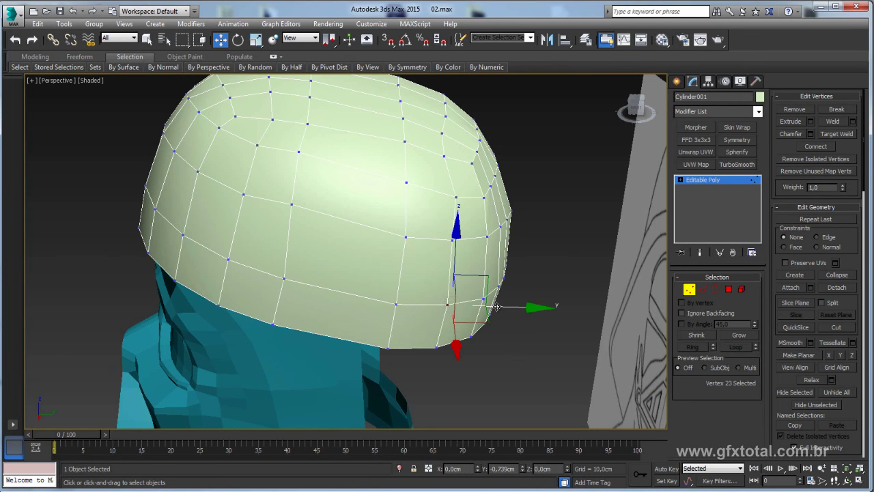
{"action": "mouse_move", "coordinate": [499, 298]}
{"action": "middle_mouse_down", "text": "alt"}
{"action": "mouse_move", "coordinate": [425, 306]}
{"action": "mouse_move", "coordinate": [518, 217]}
{"action": "middle_mouse_up", "text": "alt"}
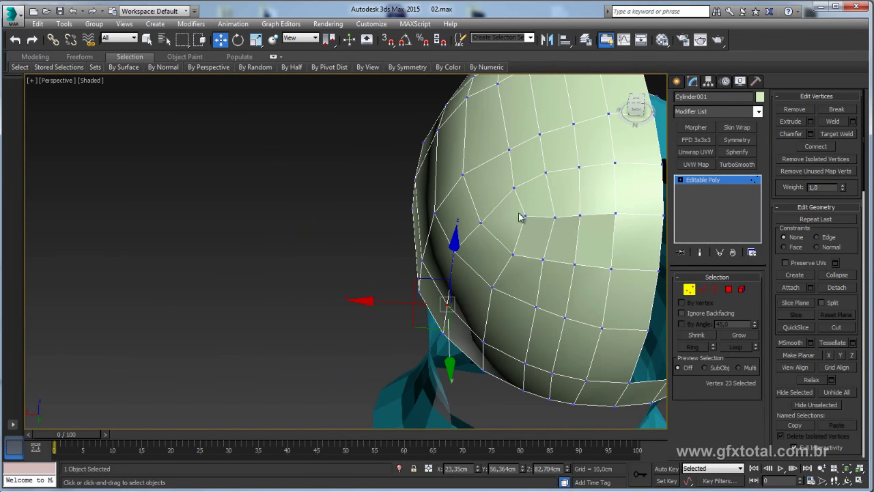
{"action": "left_click", "coordinate": [512, 253]}
{"action": "middle_click_drag", "start_coordinate": [550, 249], "coordinate": [487, 274], "text": "alt"}
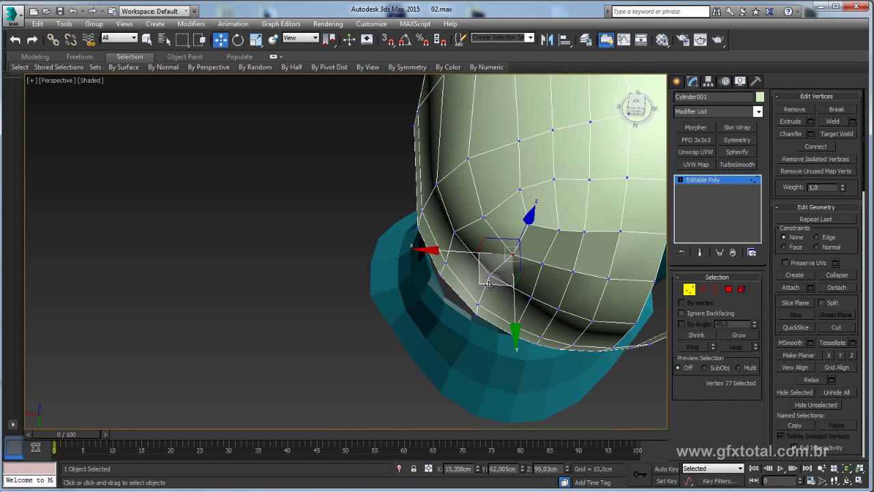
{"action": "left_click_drag", "start_coordinate": [483, 280], "coordinate": [491, 292]}
Shift a pair of side vertices to reshape the dome's side, then exit Vertex mode.
{"action": "left_click", "coordinate": [490, 273]}
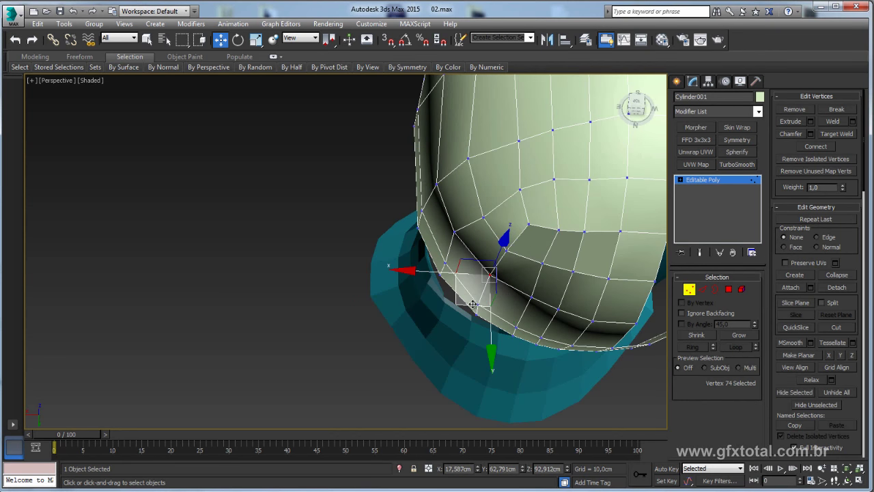
{"action": "left_click", "coordinate": [478, 306], "text": "ctrl"}
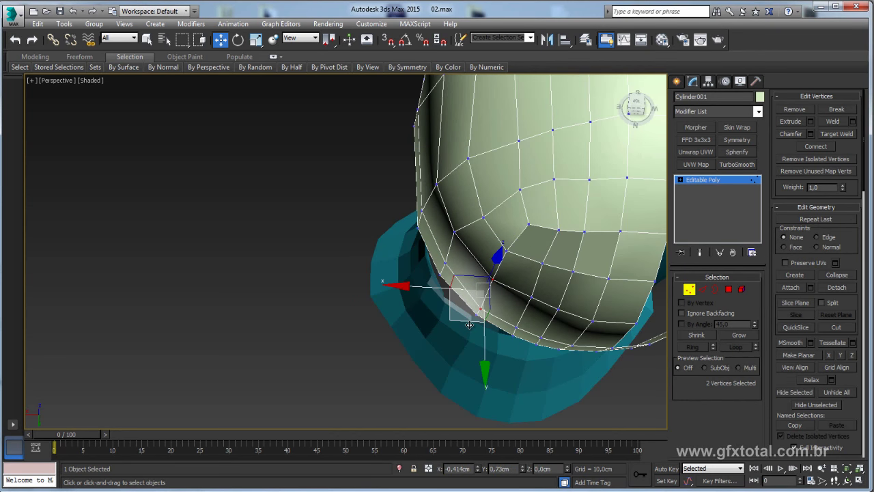
{"action": "mouse_move", "coordinate": [566, 287]}
{"action": "middle_mouse_down"}
{"action": "mouse_move", "coordinate": [541, 292]}
{"action": "mouse_move", "coordinate": [476, 253]}
{"action": "mouse_move", "coordinate": [489, 296]}
{"action": "mouse_move", "coordinate": [456, 226]}
{"action": "mouse_move", "coordinate": [513, 193]}
{"action": "mouse_move", "coordinate": [490, 198]}
{"action": "middle_mouse_up"}
{"action": "left_click", "coordinate": [457, 223]}
{"action": "left_click", "coordinate": [432, 223], "text": "ctrl"}
{"action": "left_click_drag", "start_coordinate": [474, 194], "coordinate": [469, 187]}
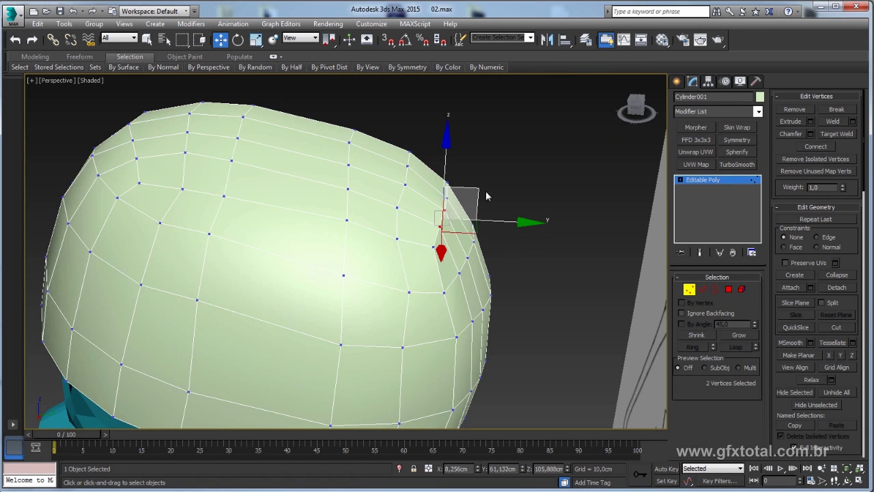
{"action": "left_click", "coordinate": [725, 181]}
{"action": "scroll", "coordinate": [328, 205], "scroll_direction": "down", "scroll_amount": 3}
Connect an edge ring into a vertical edge line, then apply a Symmetry modifier across X.
{"action": "middle_click_drag", "start_coordinate": [400, 187], "coordinate": [432, 209], "text": "alt"}
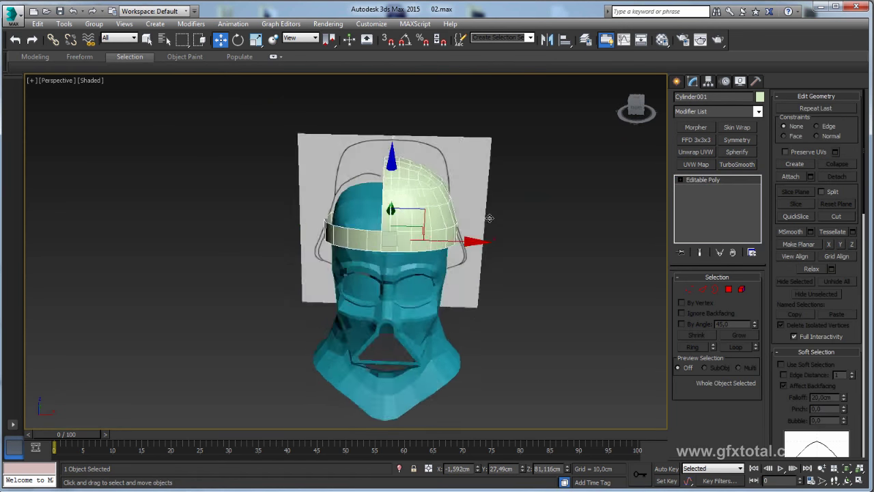
{"action": "left_click", "coordinate": [705, 288]}
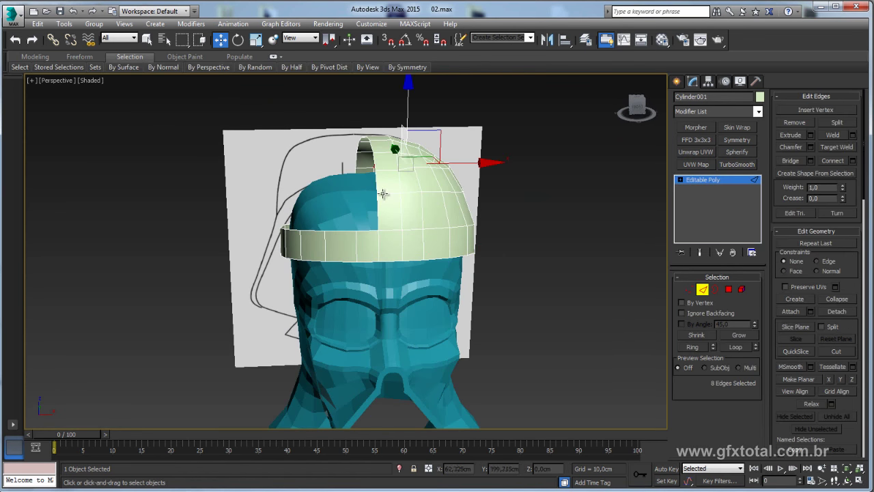
{"action": "double_click", "coordinate": [378, 207]}
{"action": "mouse_move", "coordinate": [417, 220]}
{"action": "middle_mouse_down", "text": "alt"}
{"action": "mouse_move", "coordinate": [400, 216]}
{"action": "mouse_move", "coordinate": [398, 253]}
{"action": "middle_mouse_up", "text": "alt"}
{"action": "left_click", "coordinate": [369, 264]}
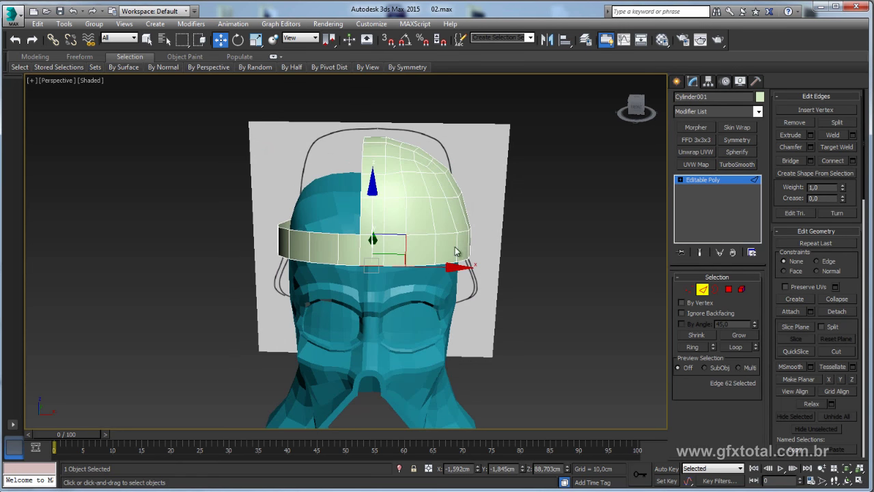
{"action": "left_click", "coordinate": [699, 346]}
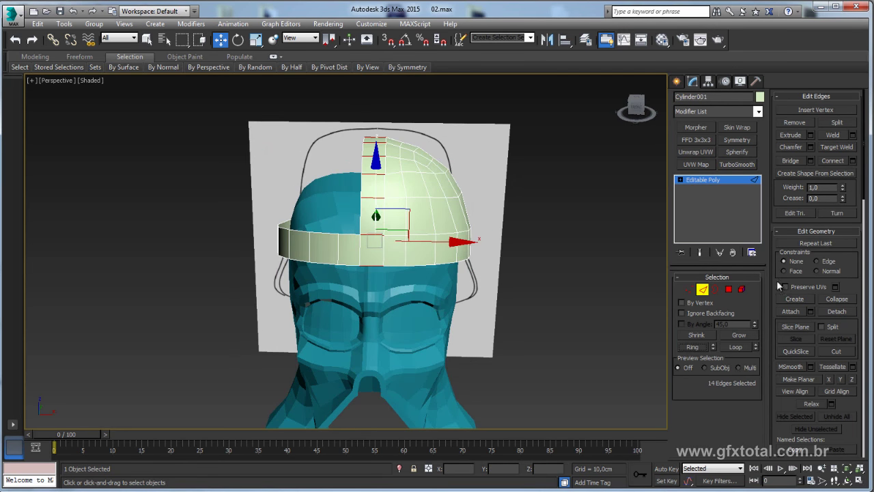
{"action": "left_click", "coordinate": [837, 162]}
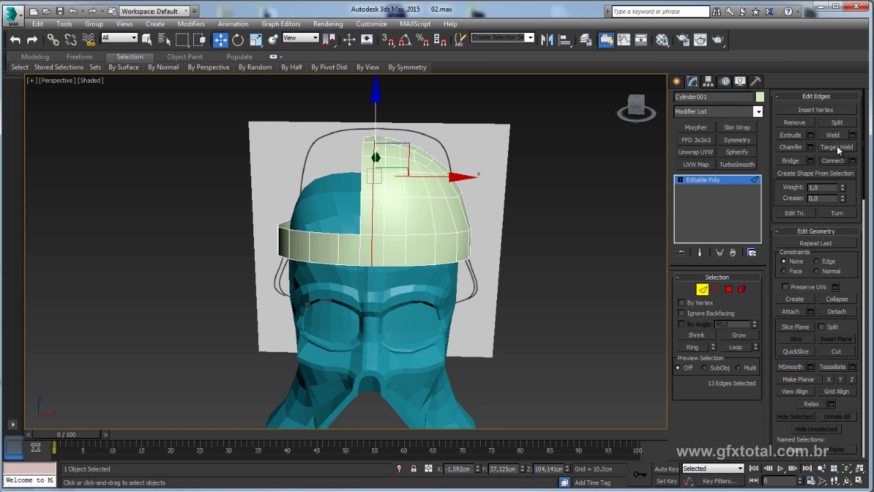
{"action": "left_click", "coordinate": [737, 140]}
{"action": "mouse_move", "coordinate": [522, 232]}
{"action": "middle_mouse_down", "text": "alt"}
{"action": "mouse_move", "coordinate": [491, 296]}
{"action": "mouse_move", "coordinate": [419, 235]}
{"action": "mouse_move", "coordinate": [514, 219]}
{"action": "mouse_move", "coordinate": [501, 202]}
{"action": "middle_mouse_up", "text": "alt"}
Collapse the mirrored helmet into an Editable Poly and select its bottom border.
{"action": "right_click", "coordinate": [417, 165]}
{"action": "mouse_move", "coordinate": [438, 274]}
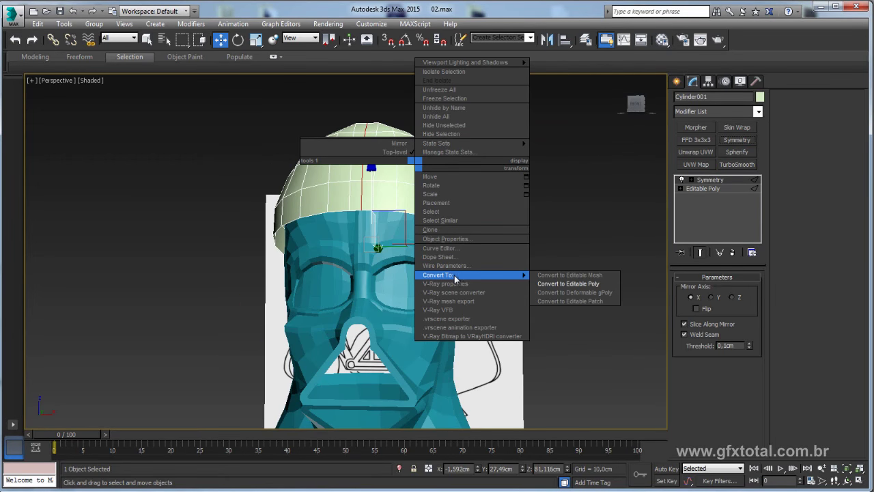
{"action": "left_click", "coordinate": [563, 284]}
{"action": "mouse_move", "coordinate": [554, 233]}
{"action": "middle_mouse_down", "text": "alt"}
{"action": "mouse_move", "coordinate": [532, 254]}
{"action": "mouse_move", "coordinate": [552, 248]}
{"action": "middle_mouse_up", "text": "alt"}
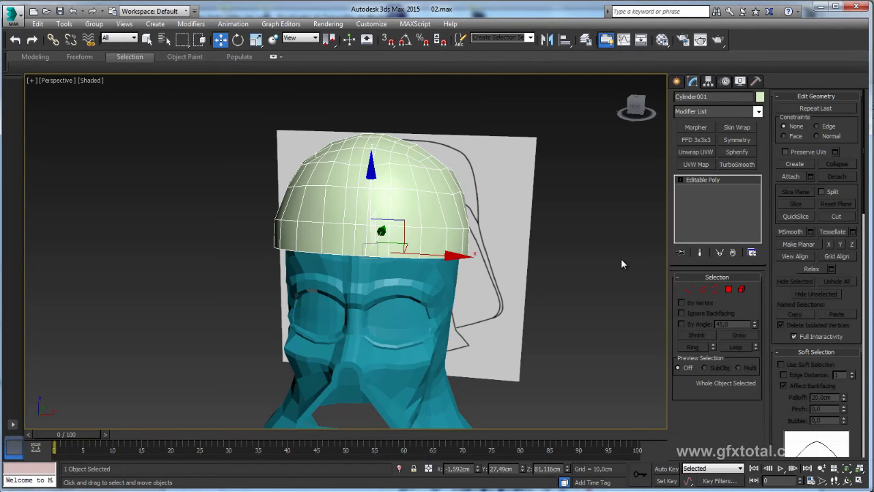
{"action": "left_click", "coordinate": [714, 289]}
{"action": "left_click", "coordinate": [437, 255]}
{"action": "middle_click_drag", "start_coordinate": [437, 256], "coordinate": [385, 215], "text": "alt"}
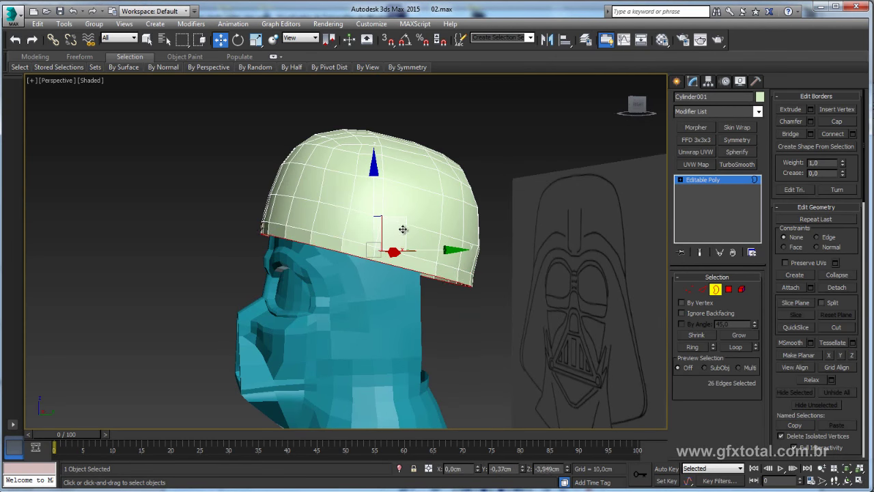
Scale the bottom border outward and rotate it slightly to flare and tilt the brim.
{"action": "key", "text": "e"}
{"action": "key", "text": "r"}
{"action": "left_click_drag", "start_coordinate": [359, 252], "coordinate": [361, 228]}
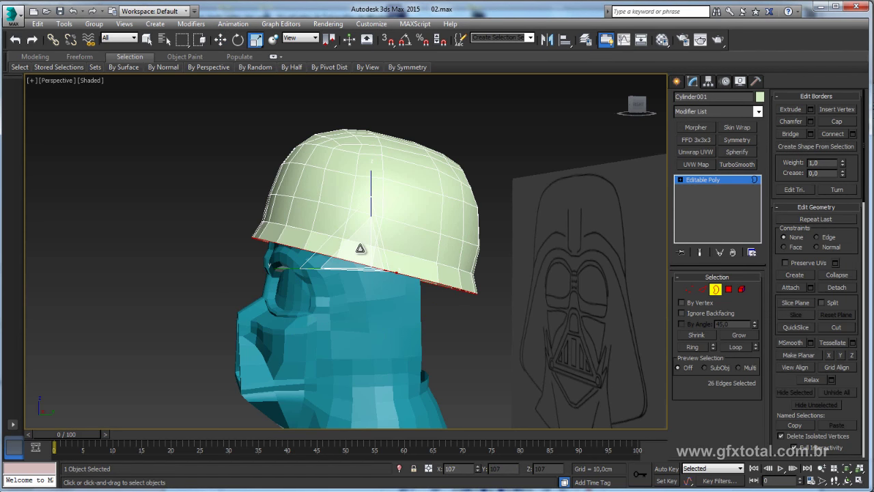
{"action": "key", "text": "w"}
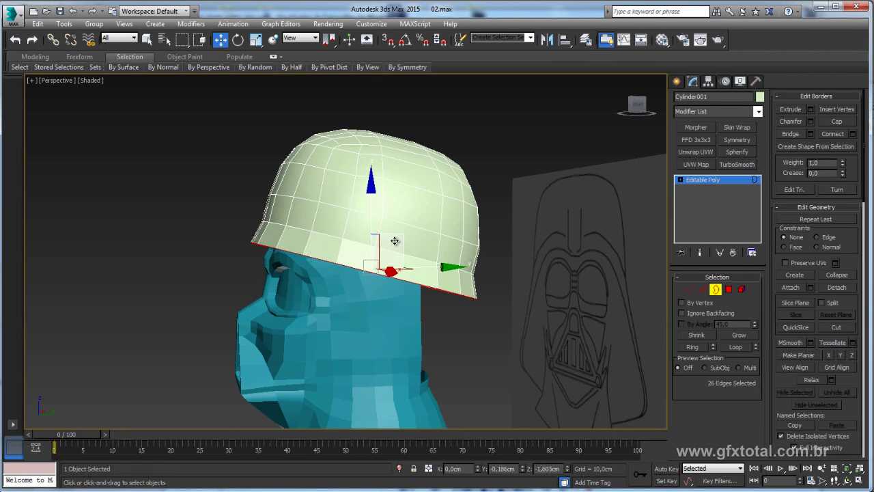
{"action": "key", "text": "e"}
{"action": "left_click_drag", "start_coordinate": [343, 202], "coordinate": [347, 205]}
{"action": "key", "text": "w"}
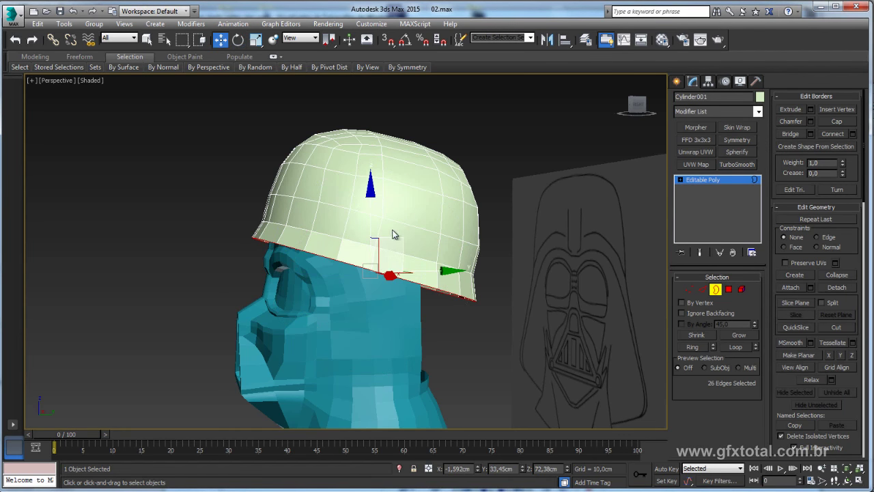
Enter Vertex mode and frame the helmet close up in the Front viewport.
{"action": "middle_click_drag", "start_coordinate": [398, 241], "coordinate": [478, 281], "text": "alt"}
{"action": "left_click", "coordinate": [689, 290]}
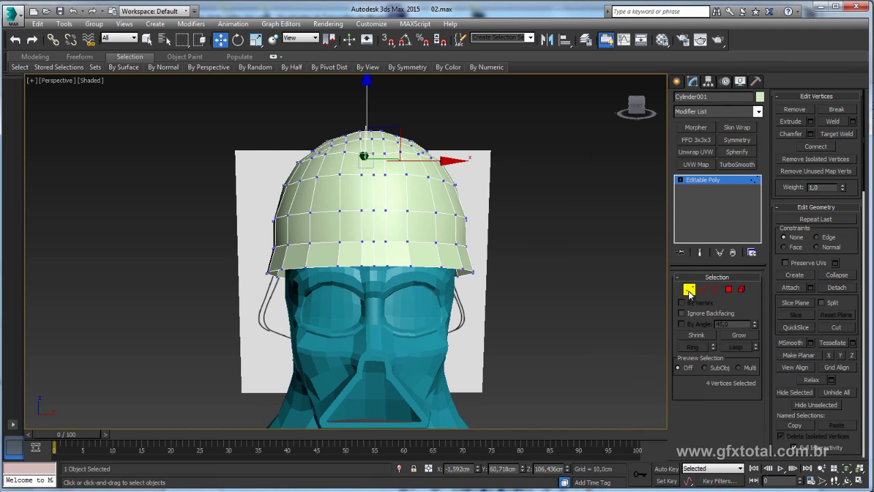
{"action": "scroll", "coordinate": [365, 274], "scroll_direction": "up", "scroll_amount": 2}
{"action": "key", "text": "f"}
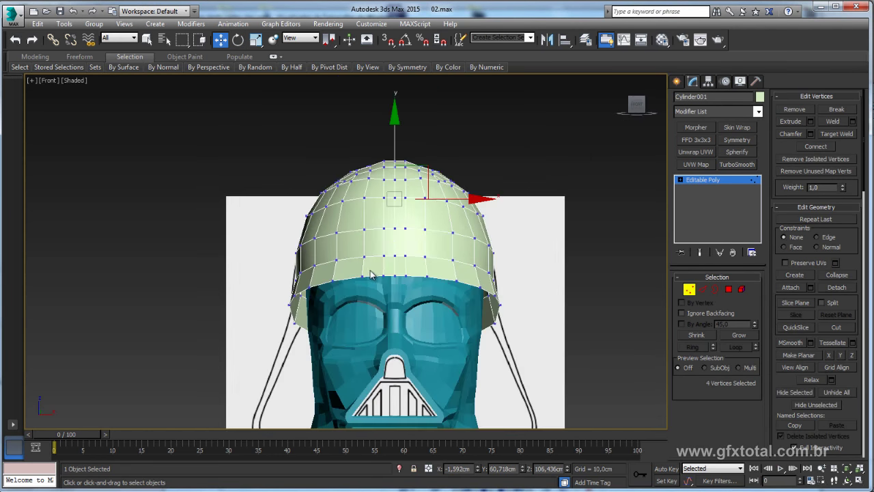
{"action": "middle_click_drag", "start_coordinate": [372, 274], "coordinate": [392, 289]}
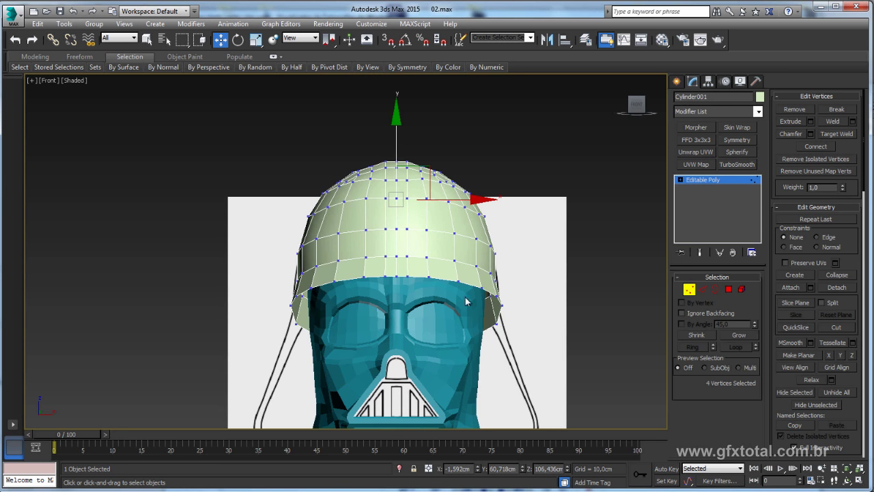
{"action": "scroll", "coordinate": [418, 290], "scroll_direction": "up", "scroll_amount": 1}
{"action": "key", "text": "p"}
{"action": "middle_click_drag", "start_coordinate": [493, 304], "coordinate": [430, 304], "text": "alt"}
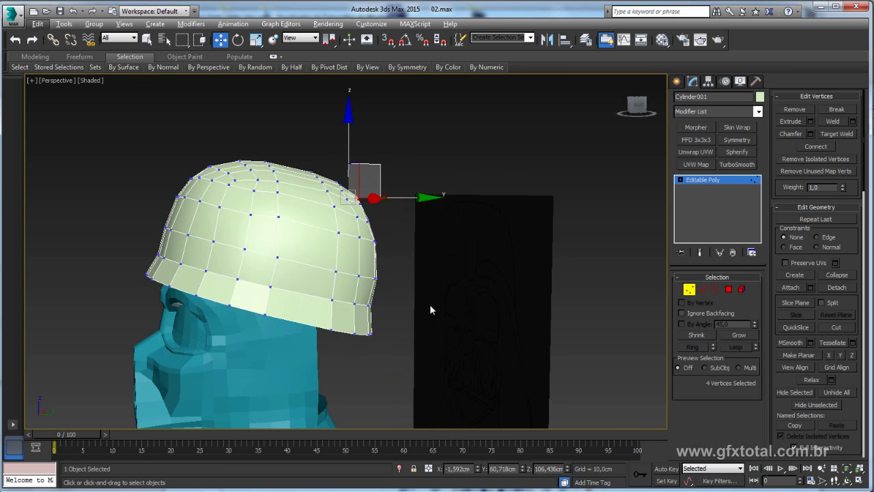
{"action": "key", "text": "ctrl+a"}
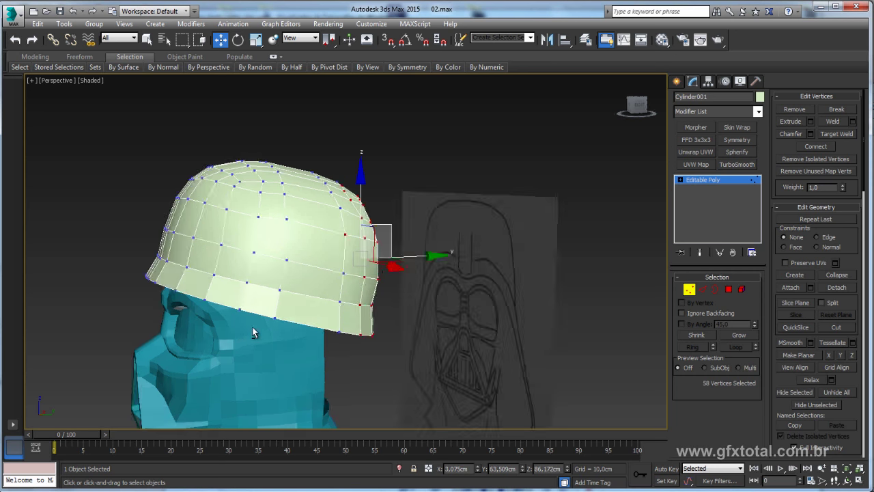
{"action": "middle_click_drag", "start_coordinate": [252, 326], "coordinate": [327, 319], "text": "alt"}
{"action": "key", "text": "f"}
{"action": "scroll", "coordinate": [369, 272], "scroll_direction": "up", "scroll_amount": 1}
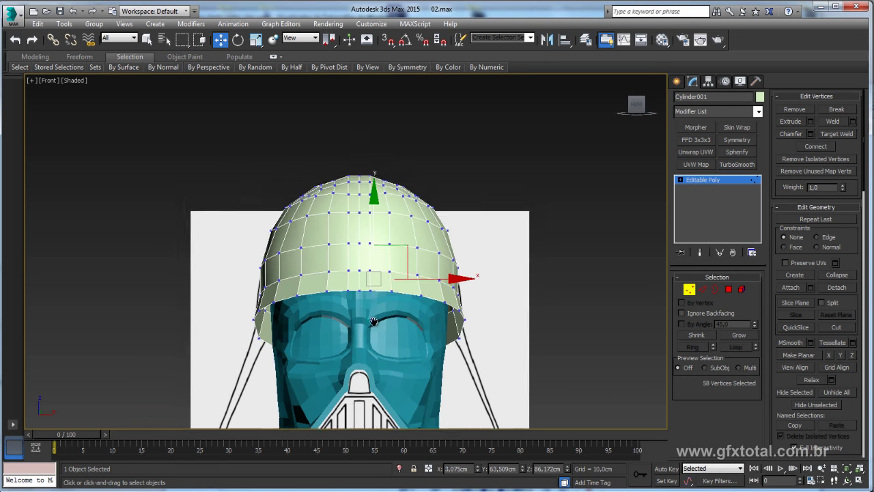
{"action": "scroll", "coordinate": [369, 272], "scroll_direction": "up", "scroll_amount": 5}
Raise the brow-centre vertices up and outward, then pick vertices along the cap's lower right edge.
{"action": "left_click", "coordinate": [380, 277]}
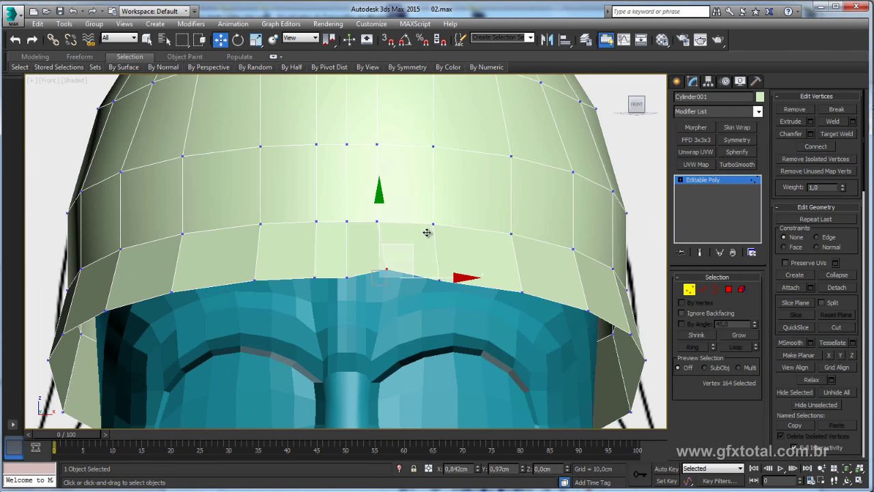
{"action": "left_click", "coordinate": [440, 280], "text": "ctrl"}
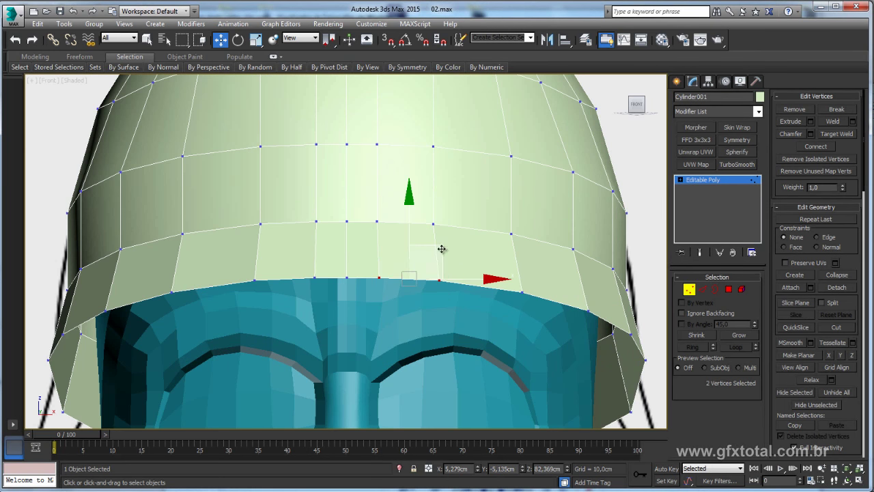
{"action": "left_click_drag", "start_coordinate": [442, 249], "coordinate": [505, 264]}
{"action": "left_click", "coordinate": [522, 294]}
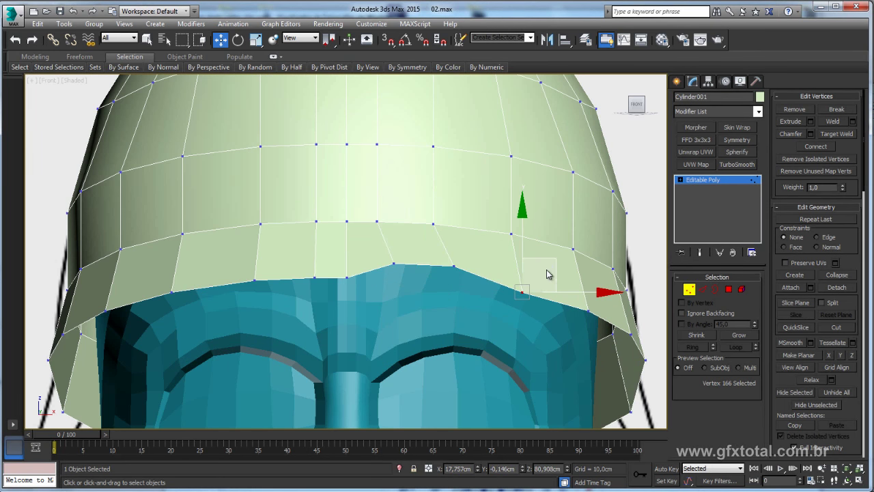
{"action": "left_click", "coordinate": [588, 311]}
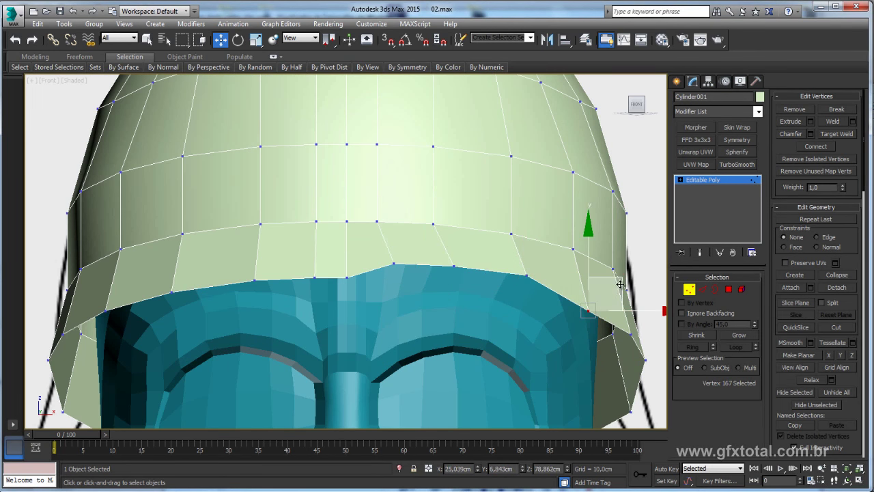
{"action": "left_click", "coordinate": [628, 347]}
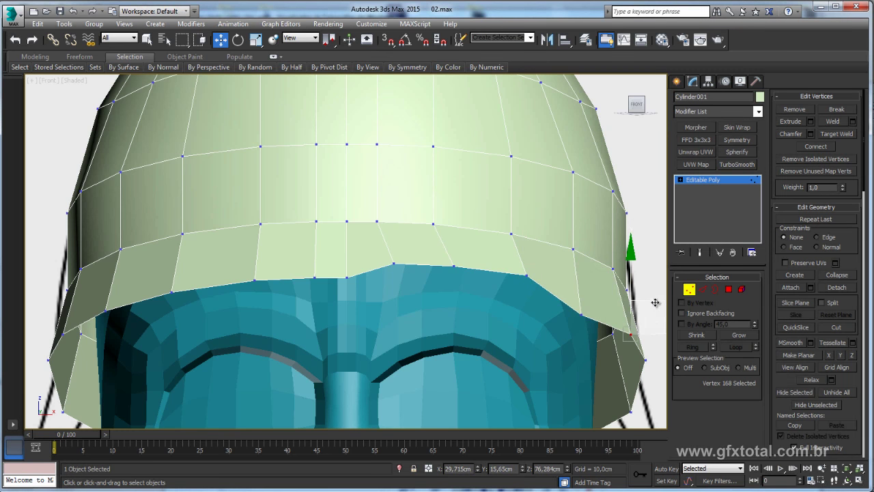
{"action": "left_click", "coordinate": [643, 363]}
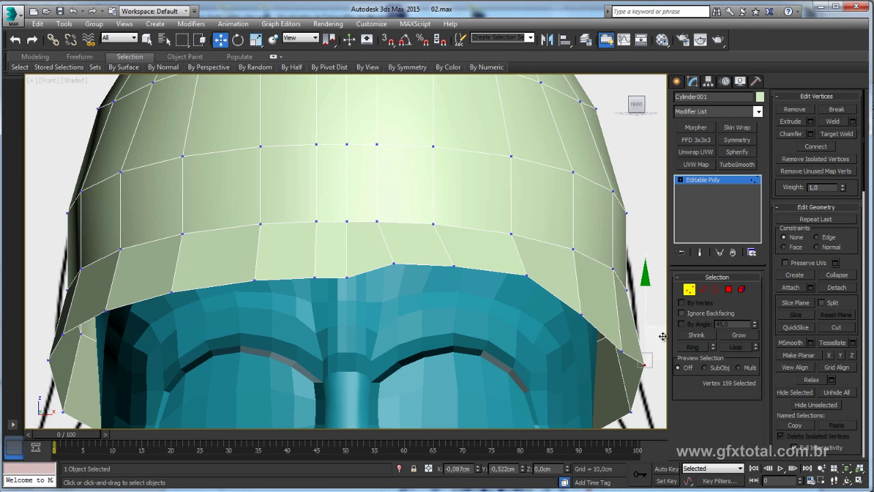
{"action": "middle_click_drag", "start_coordinate": [501, 237], "coordinate": [483, 276]}
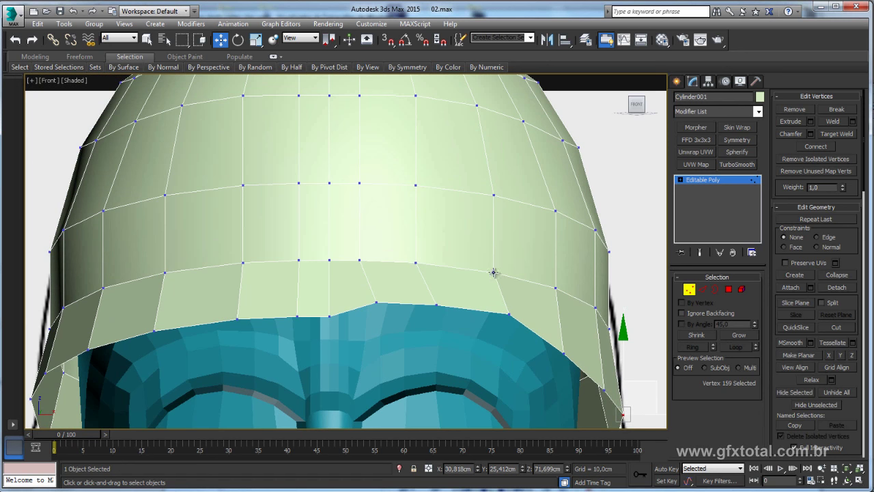
Slide the brow-line vertices on either side of centre sideways to shape the arch.
{"action": "left_click", "coordinate": [416, 263]}
{"action": "mouse_move", "coordinate": [494, 263]}
{"action": "left_mouse_down"}
{"action": "mouse_move", "coordinate": [380, 272]}
{"action": "mouse_move", "coordinate": [419, 272]}
{"action": "left_mouse_up"}
{"action": "left_click", "coordinate": [376, 303]}
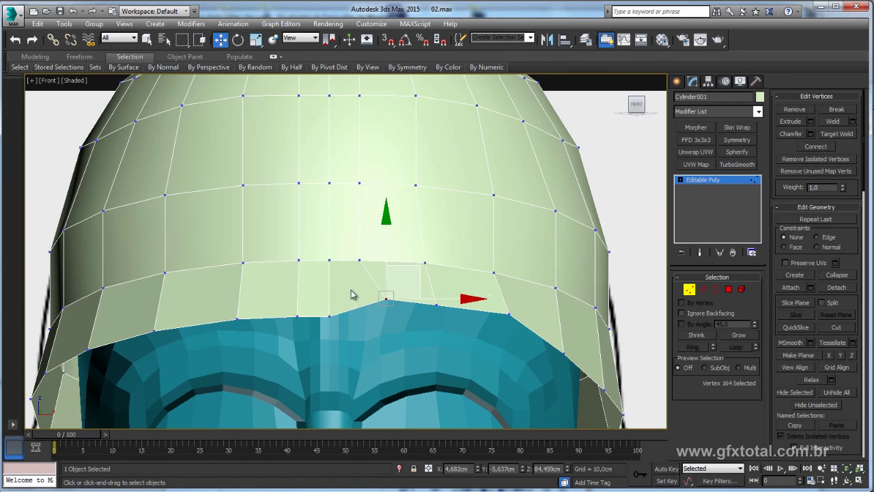
{"action": "left_click", "coordinate": [357, 262]}
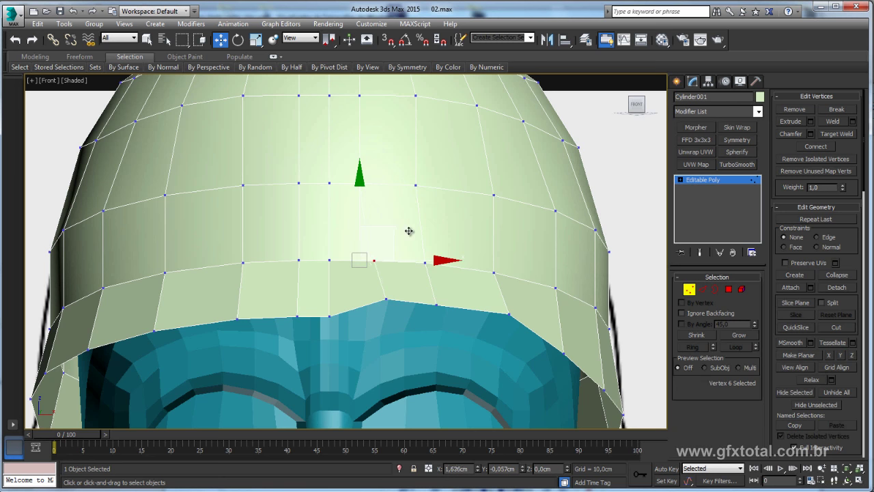
{"action": "left_click_drag", "start_coordinate": [408, 231], "coordinate": [489, 290]}
{"action": "left_click_drag", "start_coordinate": [424, 262], "coordinate": [459, 231]}
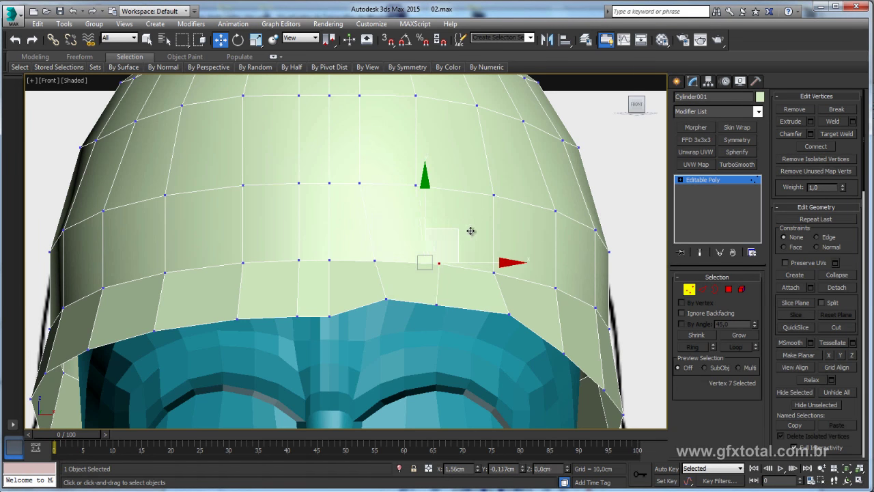
Adjust the brow's bottom-edge vertices so the edge dips at the centre above the nose.
{"action": "left_click", "coordinate": [436, 304]}
{"action": "left_click_drag", "start_coordinate": [465, 294], "coordinate": [515, 312]}
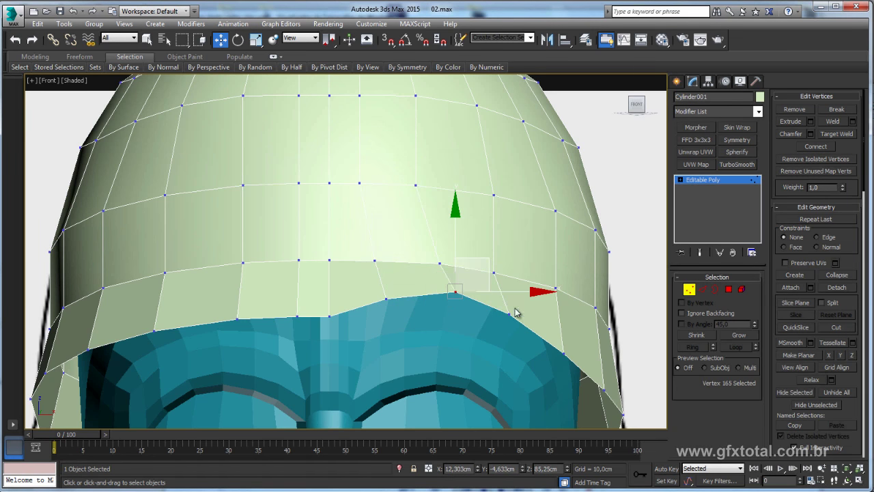
{"action": "left_click", "coordinate": [509, 314]}
{"action": "left_click_drag", "start_coordinate": [545, 278], "coordinate": [536, 281]}
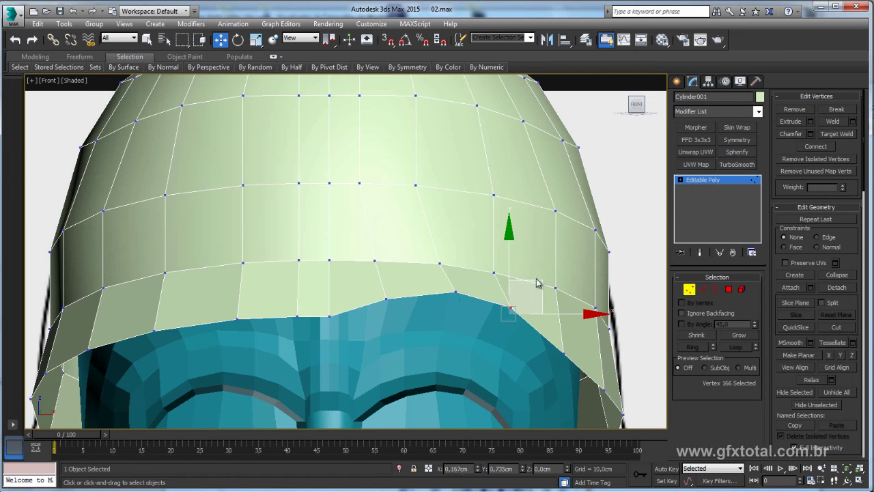
{"action": "left_click", "coordinate": [455, 292]}
{"action": "left_click_drag", "start_coordinate": [490, 261], "coordinate": [443, 285]}
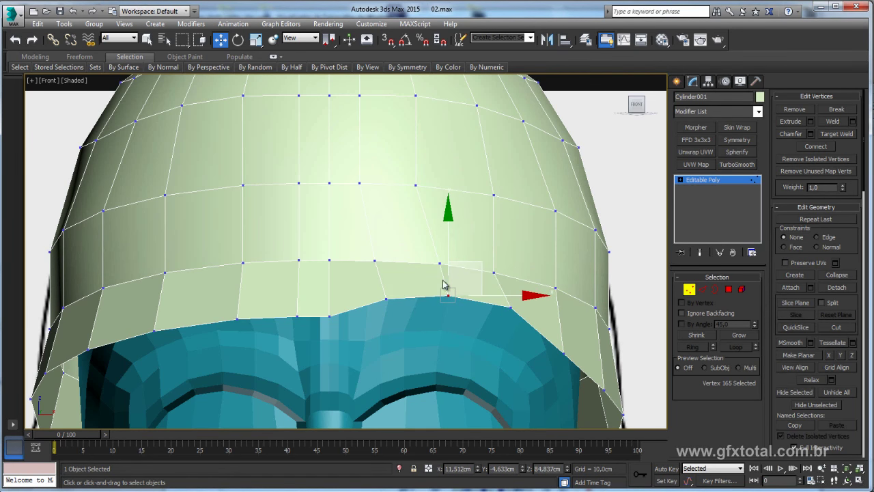
{"action": "left_click", "coordinate": [385, 300]}
{"action": "scroll", "coordinate": [382, 298], "scroll_direction": "down", "scroll_amount": 4}
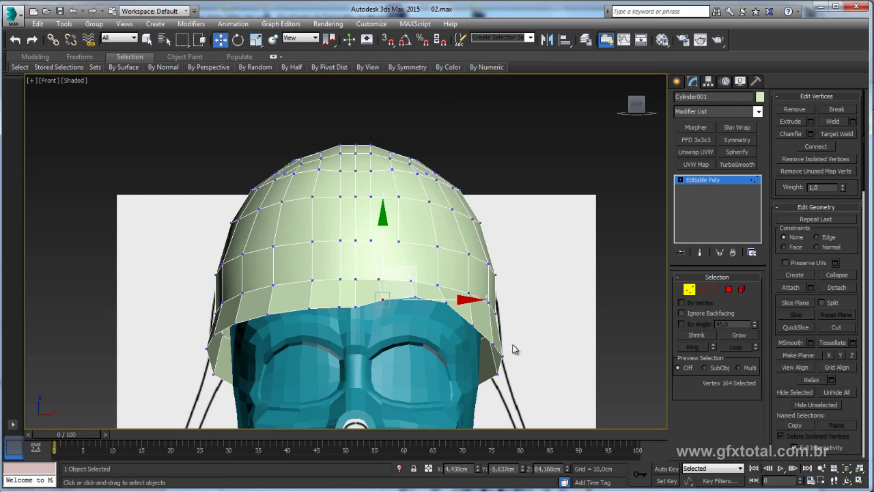
{"action": "middle_click_drag", "start_coordinate": [513, 349], "coordinate": [490, 289]}
{"action": "left_click", "coordinate": [715, 288]}
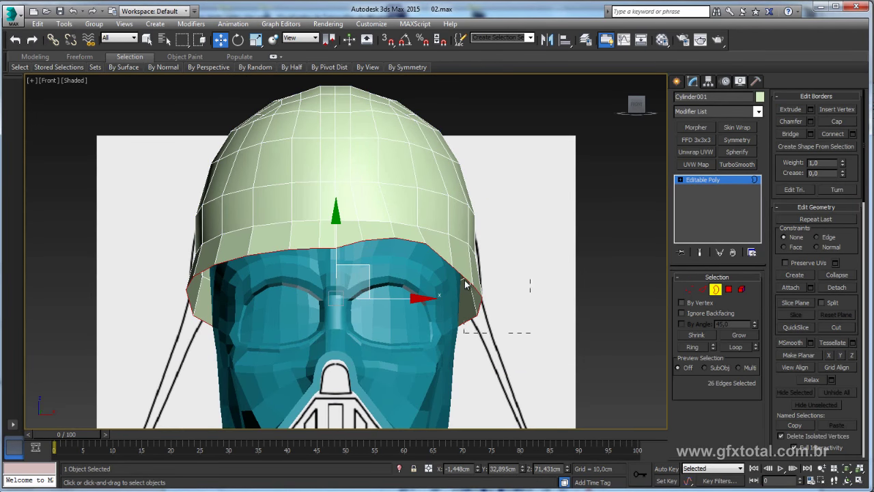
Select the helmet's whole bottom rim and compare it against the Vader reference photo.
{"action": "mouse_move", "coordinate": [517, 316]}
{"action": "middle_mouse_down"}
{"action": "mouse_move", "coordinate": [462, 341]}
{"action": "mouse_move", "coordinate": [478, 326]}
{"action": "middle_mouse_up"}
{"action": "key", "text": "p"}
{"action": "key", "text": "alt+Tab"}
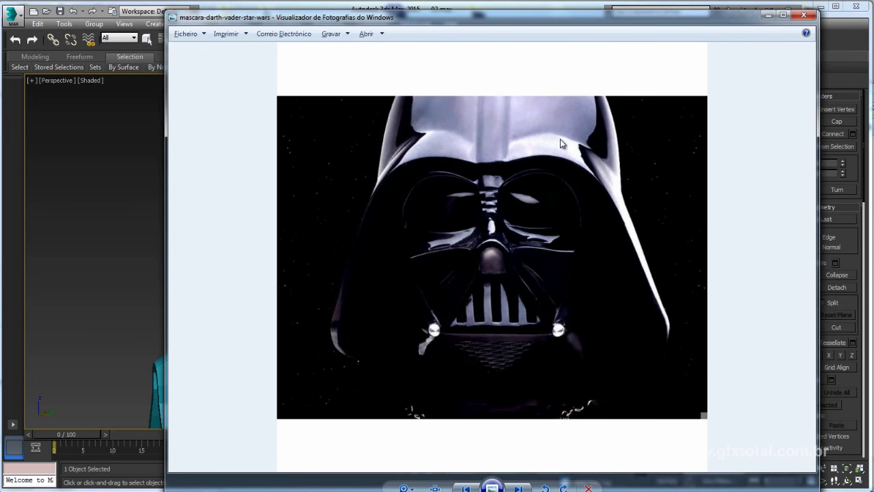
{"action": "key", "text": "alt+Tab"}
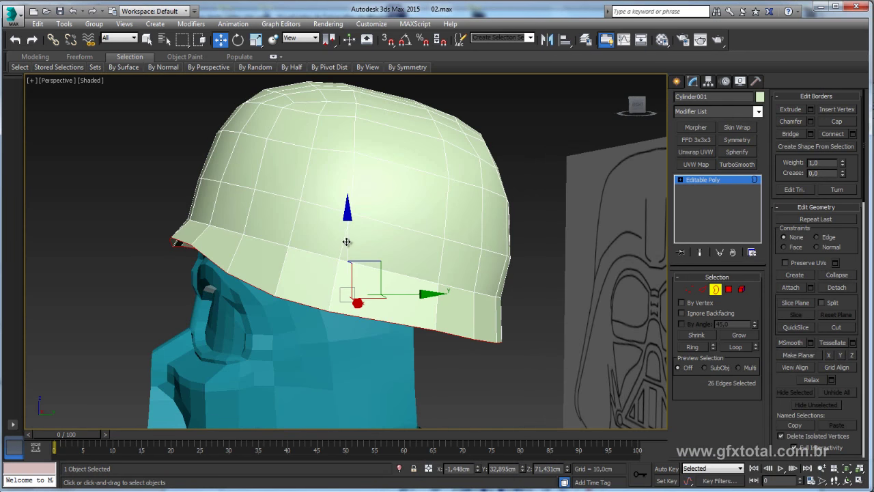
Move the bottom rim slightly down along Z, checking it from several angles.
{"action": "mouse_move", "coordinate": [348, 240]}
{"action": "left_mouse_down"}
{"action": "mouse_move", "coordinate": [353, 273]}
{"action": "mouse_move", "coordinate": [334, 293]}
{"action": "left_mouse_up"}
{"action": "key", "text": "r"}
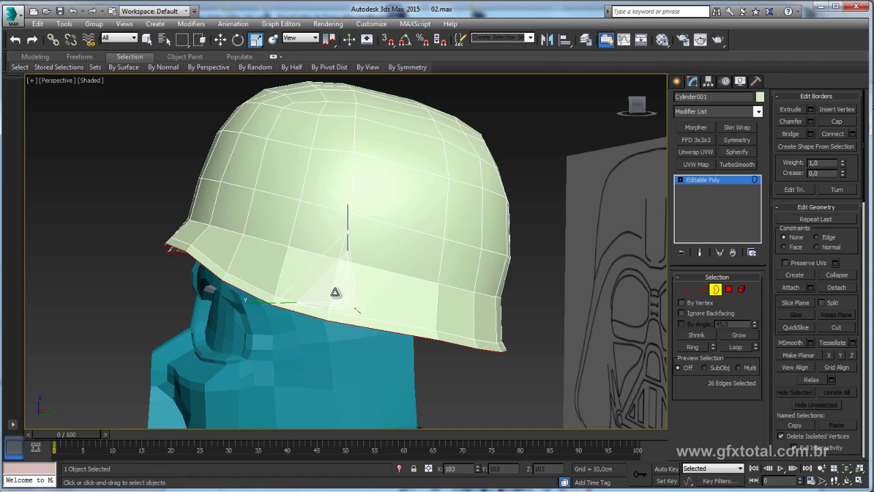
{"action": "key", "text": "w"}
{"action": "middle_click_drag", "start_coordinate": [336, 298], "coordinate": [318, 307], "text": "alt"}
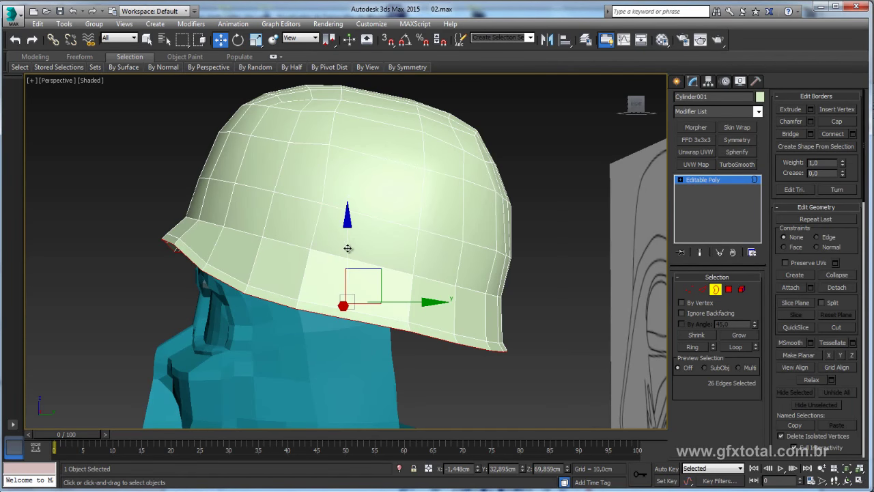
{"action": "left_click_drag", "start_coordinate": [347, 247], "coordinate": [347, 250]}
{"action": "middle_click_drag", "start_coordinate": [347, 249], "coordinate": [423, 259], "text": "alt"}
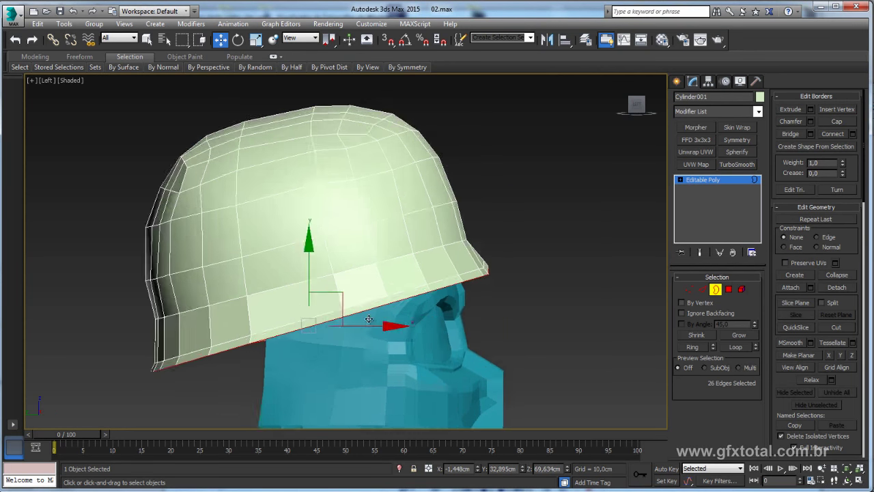
{"action": "scroll", "coordinate": [566, 267], "scroll_direction": "up", "scroll_amount": 4}
{"action": "scroll", "coordinate": [566, 267], "scroll_direction": "up", "scroll_amount": 2}
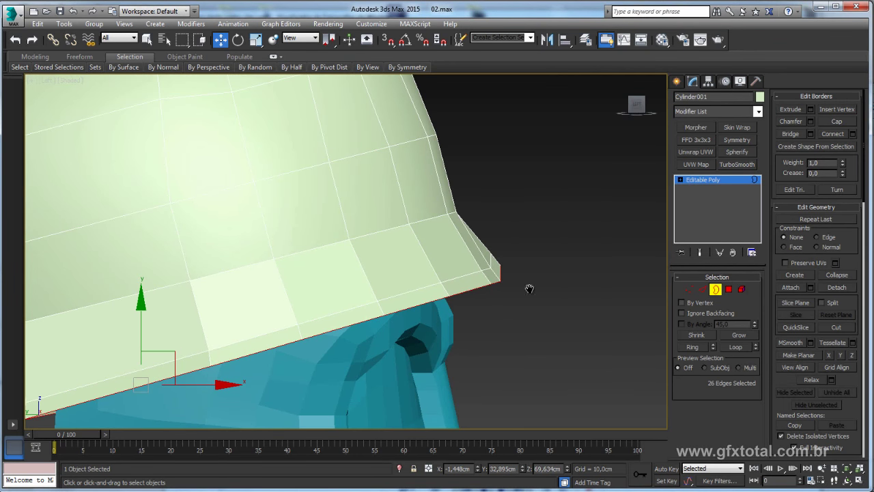
{"action": "middle_click_drag", "start_coordinate": [529, 289], "coordinate": [519, 293], "text": "alt"}
{"action": "key", "text": "f"}
{"action": "scroll", "coordinate": [433, 307], "scroll_direction": "down", "scroll_amount": 3}
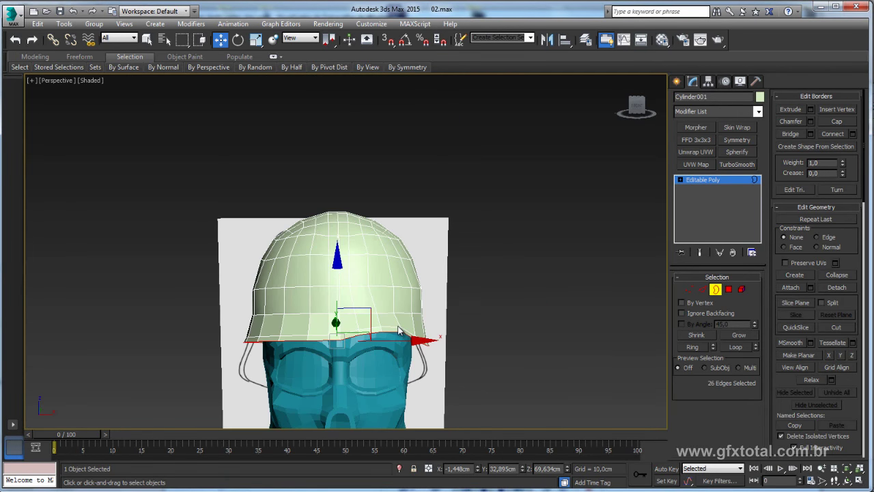
{"action": "scroll", "coordinate": [400, 332], "scroll_direction": "up", "scroll_amount": 3}
Select the polygons of the helmet's left half and delete them.
{"action": "key", "text": "4"}
{"action": "scroll", "coordinate": [349, 274], "scroll_direction": "down", "scroll_amount": 4}
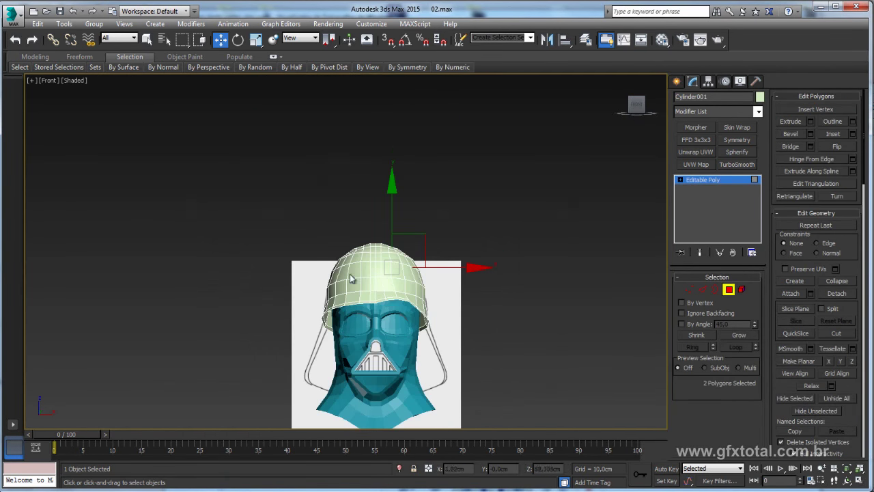
{"action": "left_click_drag", "start_coordinate": [374, 360], "coordinate": [376, 358]}
{"action": "key", "text": "Delete"}
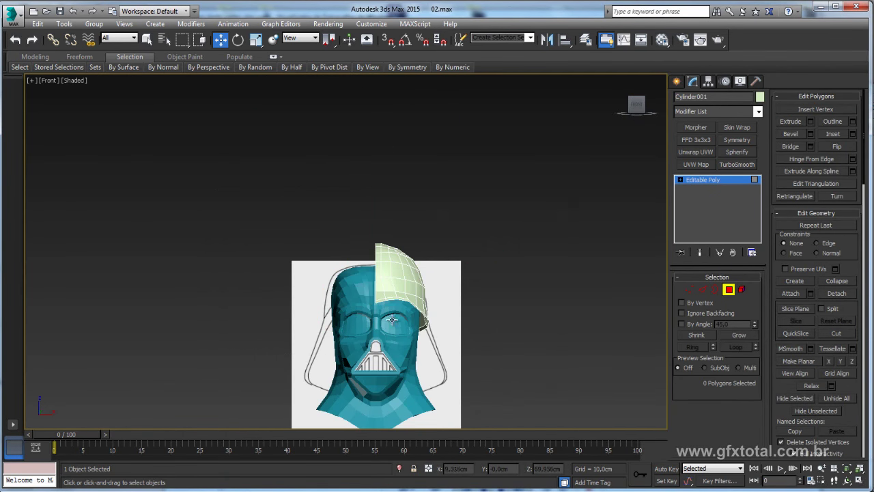
{"action": "scroll", "coordinate": [410, 324], "scroll_direction": "up", "scroll_amount": 3}
{"action": "scroll", "coordinate": [395, 304], "scroll_direction": "up", "scroll_amount": 3}
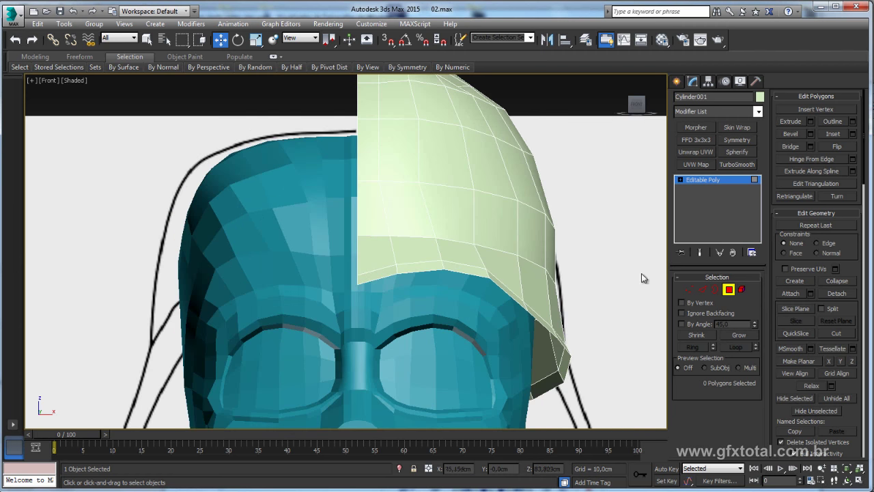
Pull the side brim corner vertices outward and down beside the eye to flare the brim.
{"action": "left_click", "coordinate": [691, 289]}
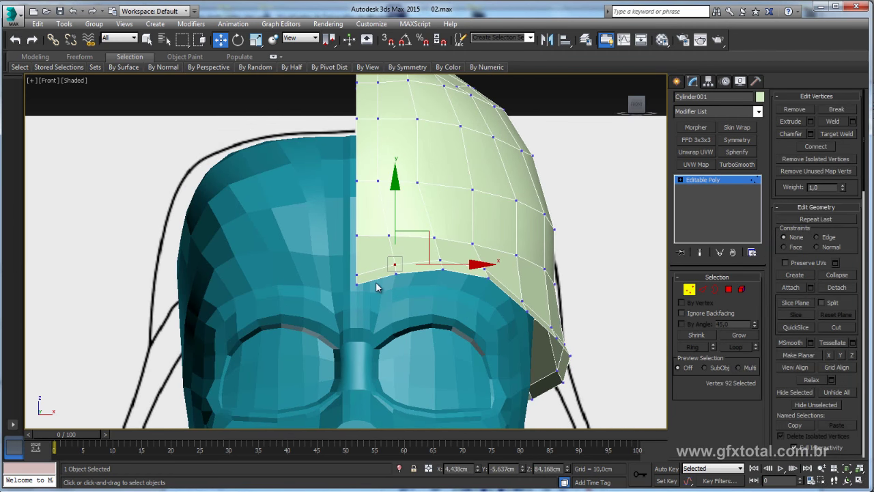
{"action": "mouse_move", "coordinate": [456, 291]}
{"action": "middle_mouse_down", "text": "alt"}
{"action": "mouse_move", "coordinate": [361, 307]}
{"action": "mouse_move", "coordinate": [397, 274]}
{"action": "mouse_move", "coordinate": [463, 276]}
{"action": "middle_mouse_up", "text": "alt"}
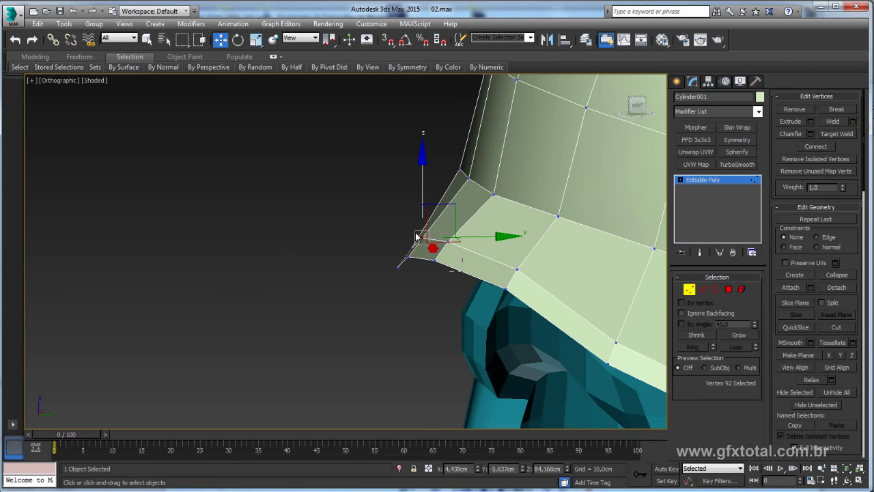
{"action": "mouse_move", "coordinate": [422, 235]}
{"action": "left_mouse_down"}
{"action": "mouse_move", "coordinate": [413, 261]}
{"action": "mouse_move", "coordinate": [489, 244]}
{"action": "left_mouse_up"}
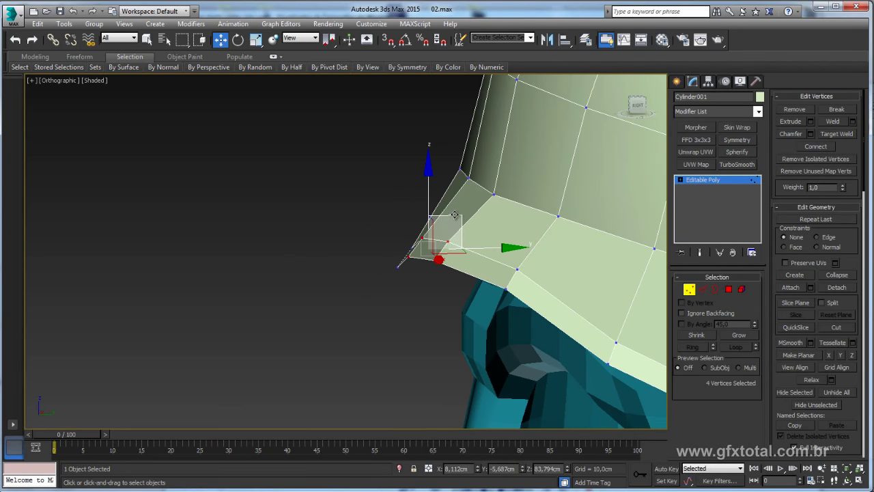
{"action": "mouse_move", "coordinate": [489, 244]}
{"action": "middle_mouse_down", "text": "alt"}
{"action": "mouse_move", "coordinate": [545, 241]}
{"action": "mouse_move", "coordinate": [472, 201]}
{"action": "mouse_move", "coordinate": [361, 232]}
{"action": "mouse_move", "coordinate": [433, 250]}
{"action": "middle_mouse_up", "text": "alt"}
{"action": "left_click", "coordinate": [476, 262]}
{"action": "left_click", "coordinate": [486, 294], "text": "ctrl"}
{"action": "mouse_move", "coordinate": [544, 324]}
{"action": "middle_mouse_down", "text": "alt"}
{"action": "mouse_move", "coordinate": [432, 285]}
{"action": "mouse_move", "coordinate": [426, 355]}
{"action": "mouse_move", "coordinate": [576, 351]}
{"action": "mouse_move", "coordinate": [516, 359]}
{"action": "mouse_move", "coordinate": [505, 337]}
{"action": "mouse_move", "coordinate": [523, 323]}
{"action": "mouse_move", "coordinate": [448, 305]}
{"action": "middle_mouse_up", "text": "alt"}
{"action": "left_click", "coordinate": [441, 304]}
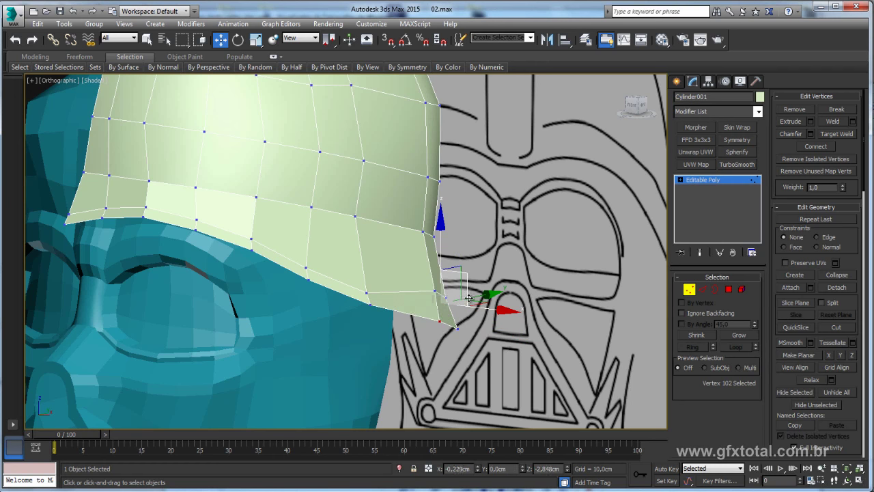
{"action": "scroll", "coordinate": [464, 296], "scroll_direction": "up", "scroll_amount": 2}
{"action": "left_click_drag", "start_coordinate": [415, 268], "coordinate": [412, 263]}
{"action": "key", "text": "f"}
{"action": "scroll", "coordinate": [478, 335], "scroll_direction": "up", "scroll_amount": 2}
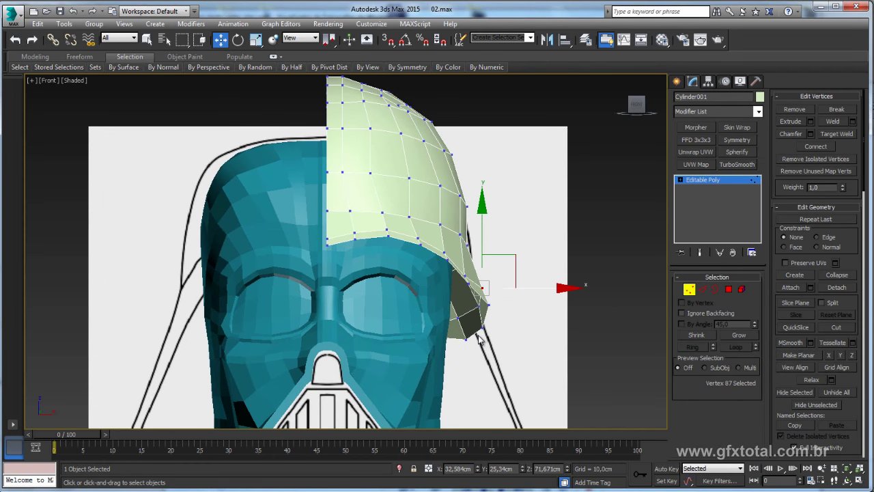
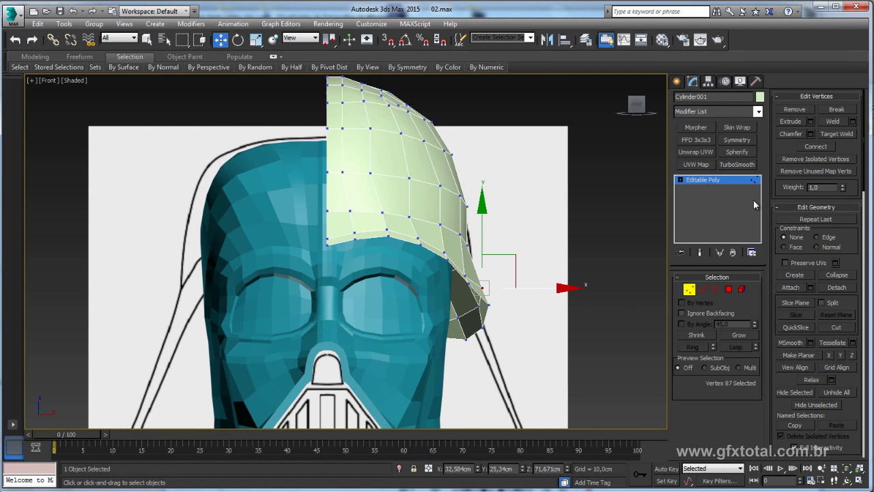
Isolate the green helmet half Cylinder001, frame it, and enter Vertex mode.
{"action": "left_click", "coordinate": [714, 181]}
{"action": "key", "text": "ctrl+a"}
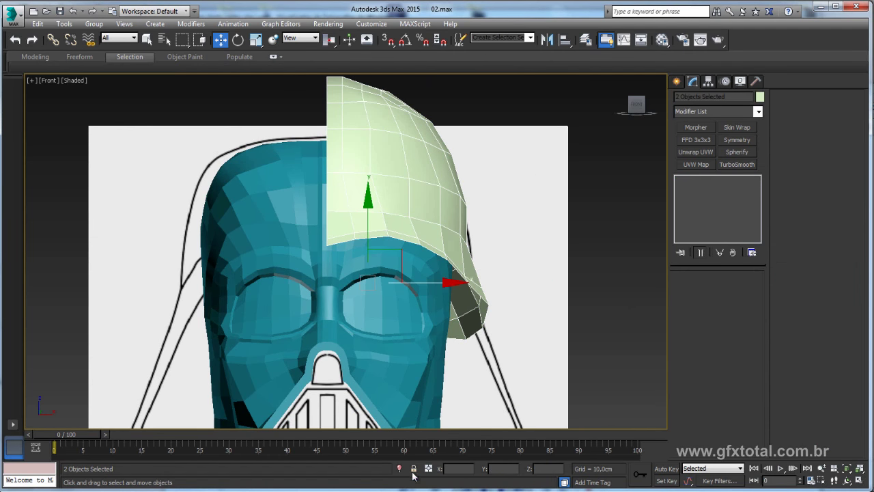
{"action": "left_click", "coordinate": [400, 469]}
{"action": "left_click", "coordinate": [390, 258]}
{"action": "key", "text": "z"}
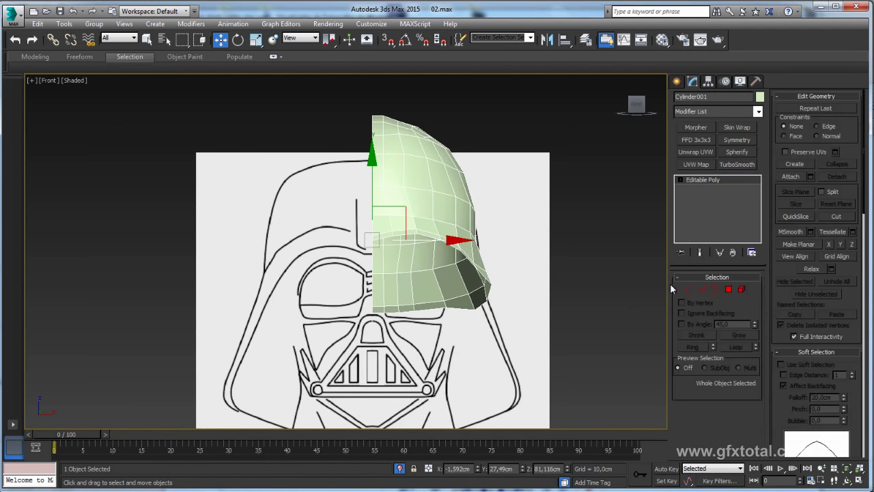
{"action": "left_click", "coordinate": [688, 289]}
Pull the bottom row of vertices down toward the chin and widen the outer jaw vertices.
{"action": "left_click_drag", "start_coordinate": [451, 317], "coordinate": [437, 309]}
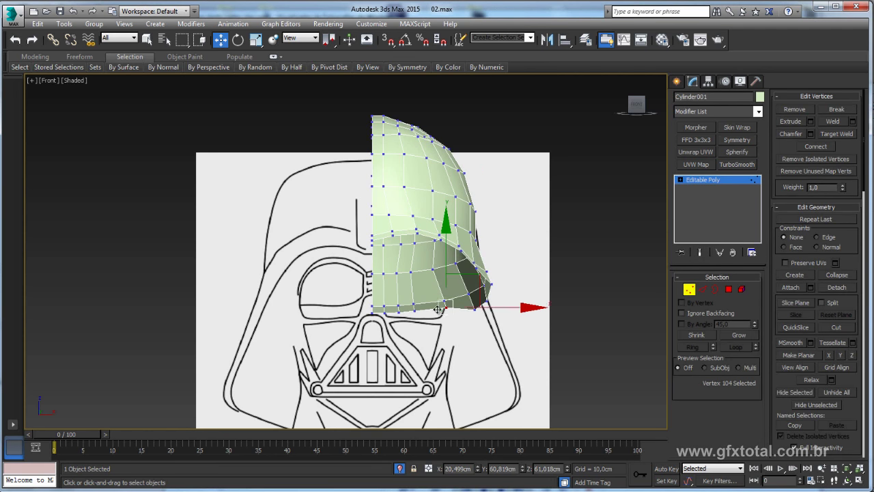
{"action": "left_click_drag", "start_coordinate": [362, 316], "coordinate": [482, 299]}
{"action": "left_click_drag", "start_coordinate": [409, 308], "coordinate": [409, 437]}
{"action": "middle_click_drag", "start_coordinate": [411, 374], "coordinate": [440, 238]}
{"action": "mouse_move", "coordinate": [431, 244]}
{"action": "left_mouse_down"}
{"action": "mouse_move", "coordinate": [436, 256]}
{"action": "mouse_move", "coordinate": [495, 265]}
{"action": "left_mouse_up"}
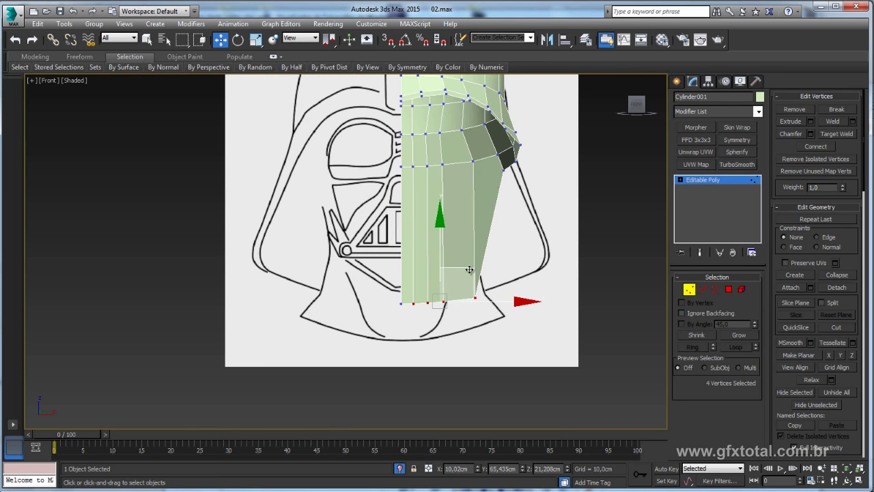
{"action": "left_click", "coordinate": [436, 299], "text": "alt"}
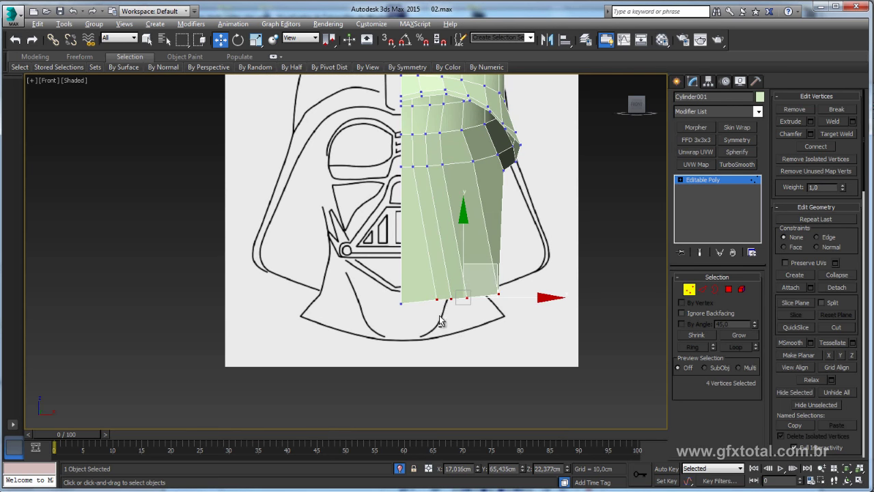
{"action": "mouse_move", "coordinate": [509, 259]}
{"action": "left_mouse_down"}
{"action": "mouse_move", "coordinate": [518, 253]}
{"action": "mouse_move", "coordinate": [528, 274]}
{"action": "left_mouse_up"}
{"action": "left_click", "coordinate": [462, 293], "text": "alt"}
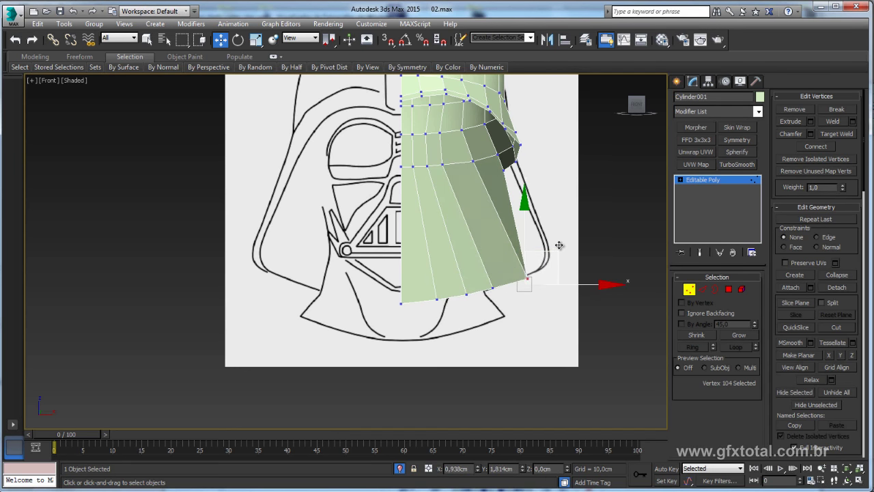
Move the back-edge vertices outward to follow the reference outline, then check it in Perspective.
{"action": "middle_click_drag", "start_coordinate": [531, 188], "coordinate": [510, 234]}
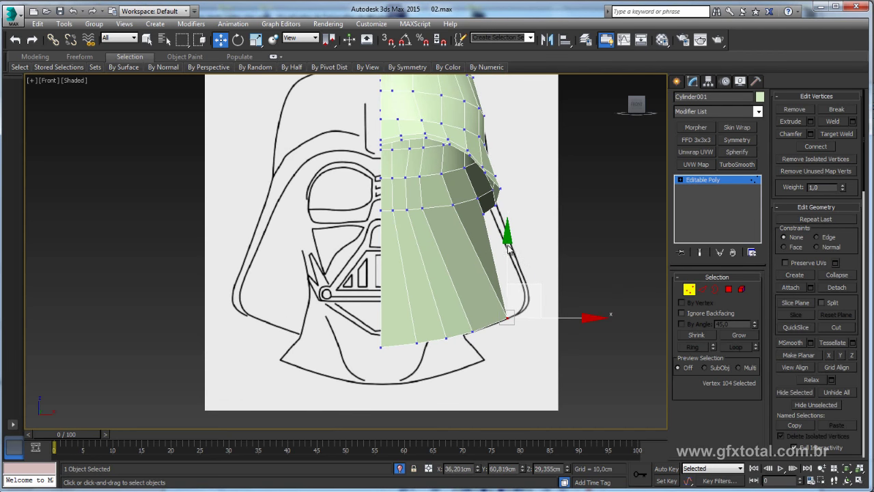
{"action": "left_click", "coordinate": [484, 213]}
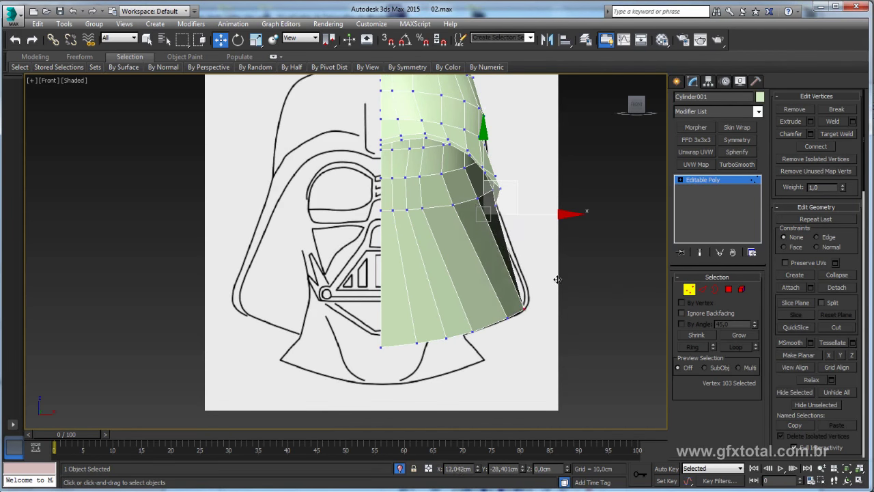
{"action": "left_click", "coordinate": [496, 202]}
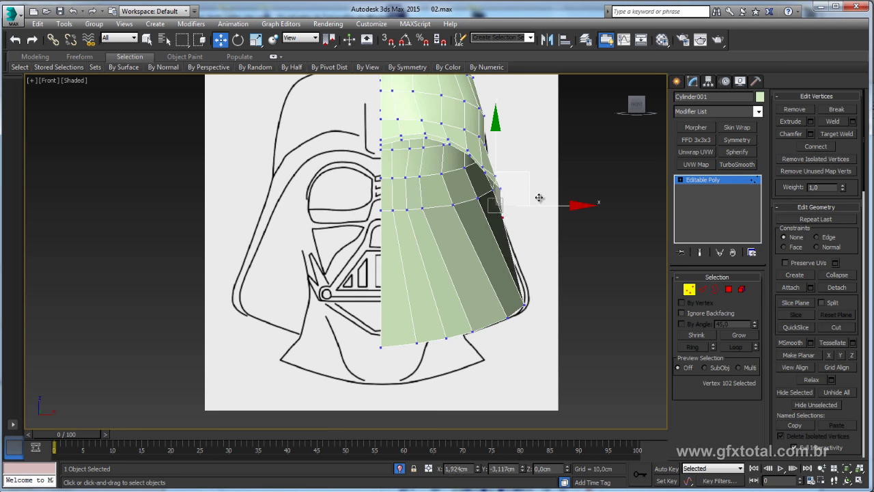
{"action": "left_click_drag", "start_coordinate": [539, 198], "coordinate": [569, 280]}
{"action": "left_click", "coordinate": [496, 179]}
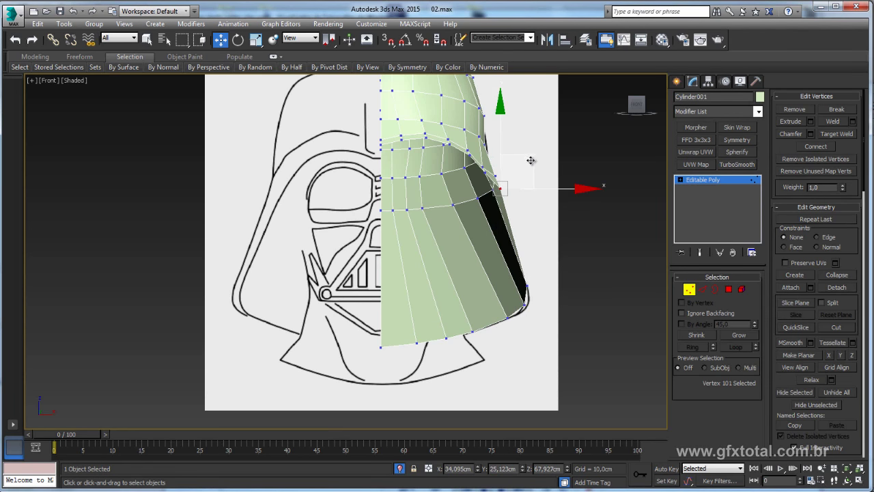
{"action": "left_click_drag", "start_coordinate": [532, 161], "coordinate": [543, 210]}
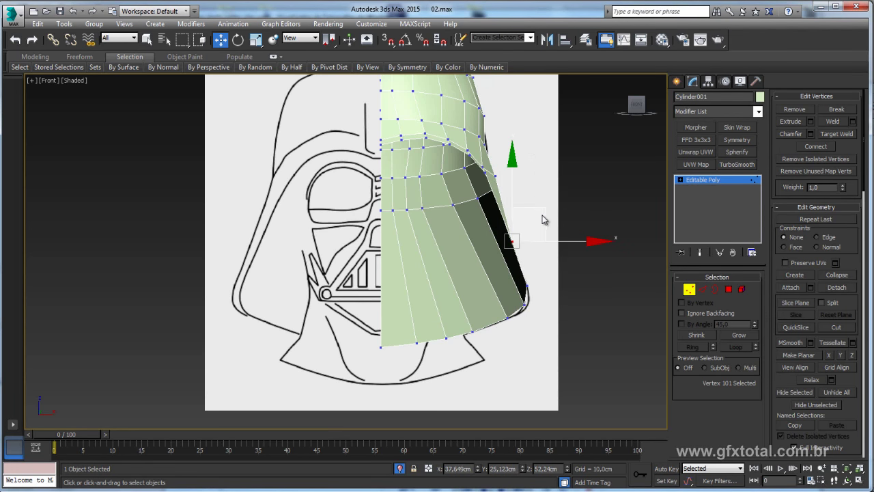
{"action": "key", "text": "p"}
{"action": "mouse_move", "coordinate": [543, 218]}
{"action": "middle_mouse_down", "text": "alt"}
{"action": "mouse_move", "coordinate": [412, 341]}
{"action": "mouse_move", "coordinate": [370, 254]}
{"action": "middle_mouse_up", "text": "alt"}
Select a row of vertices across the lower jaw band while orbiting around the helmet.
{"action": "left_click", "coordinate": [343, 246]}
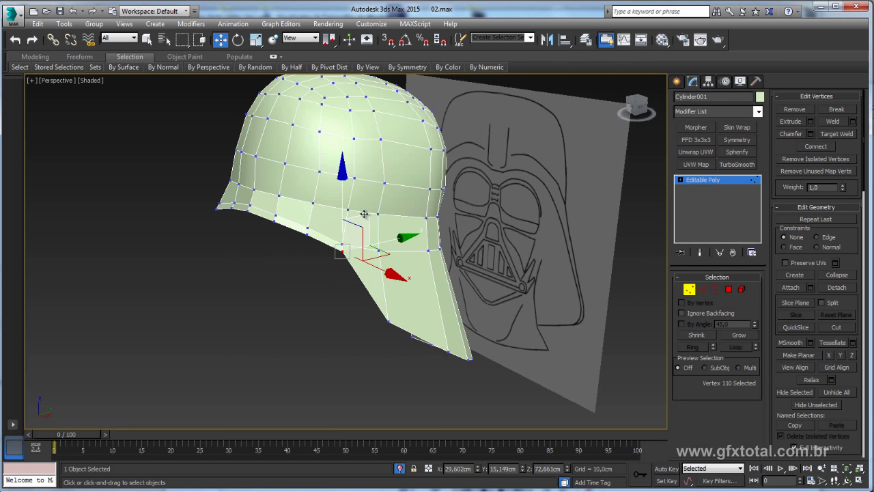
{"action": "middle_click_drag", "start_coordinate": [366, 215], "coordinate": [387, 224], "text": "alt"}
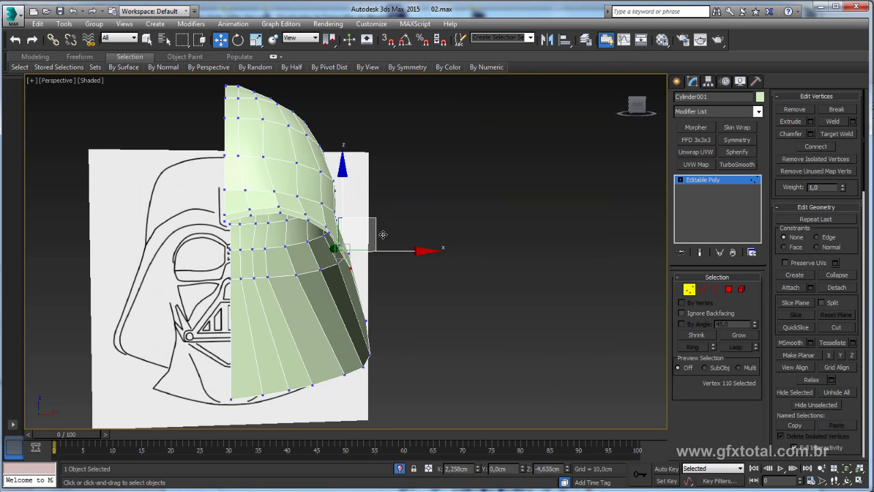
{"action": "mouse_move", "coordinate": [348, 273]}
{"action": "middle_mouse_down", "text": "alt"}
{"action": "mouse_move", "coordinate": [332, 300]}
{"action": "mouse_move", "coordinate": [392, 307]}
{"action": "mouse_move", "coordinate": [414, 293]}
{"action": "mouse_move", "coordinate": [474, 305]}
{"action": "mouse_move", "coordinate": [529, 275]}
{"action": "mouse_move", "coordinate": [433, 316]}
{"action": "mouse_move", "coordinate": [486, 311]}
{"action": "middle_mouse_up", "text": "alt"}
{"action": "double_click", "coordinate": [433, 316]}
{"action": "left_click", "coordinate": [408, 265], "text": "ctrl"}
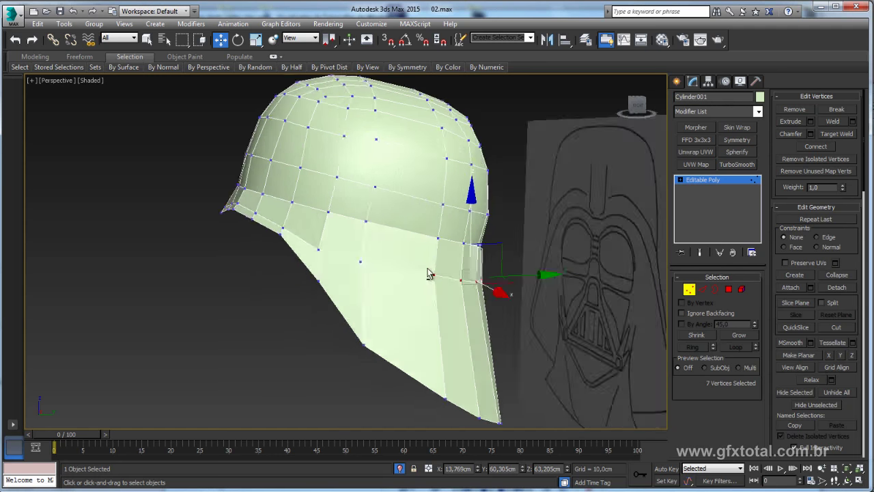
{"action": "middle_click_drag", "start_coordinate": [417, 269], "coordinate": [548, 262], "text": "alt"}
Ring-select a vertical jaw edge and Connect it with slide 47, then select the loop's front vertices.
{"action": "left_click", "coordinate": [705, 288]}
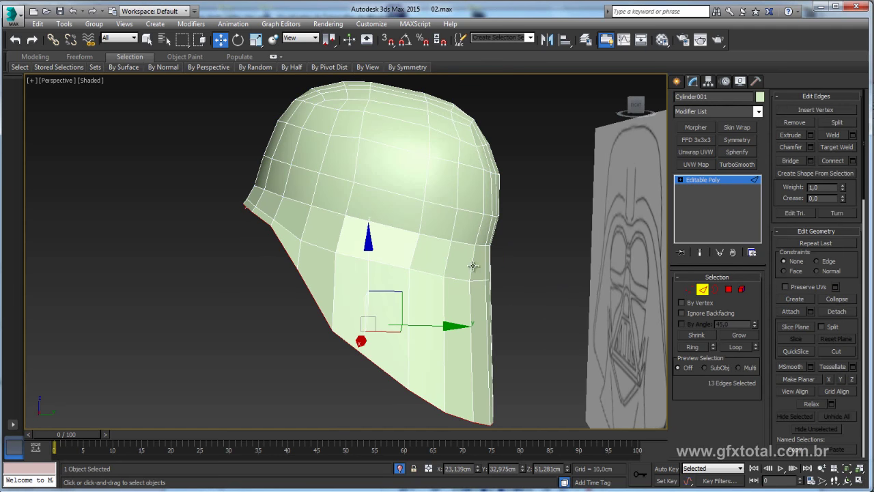
{"action": "left_click", "coordinate": [473, 265]}
{"action": "left_click", "coordinate": [448, 260], "text": "shift"}
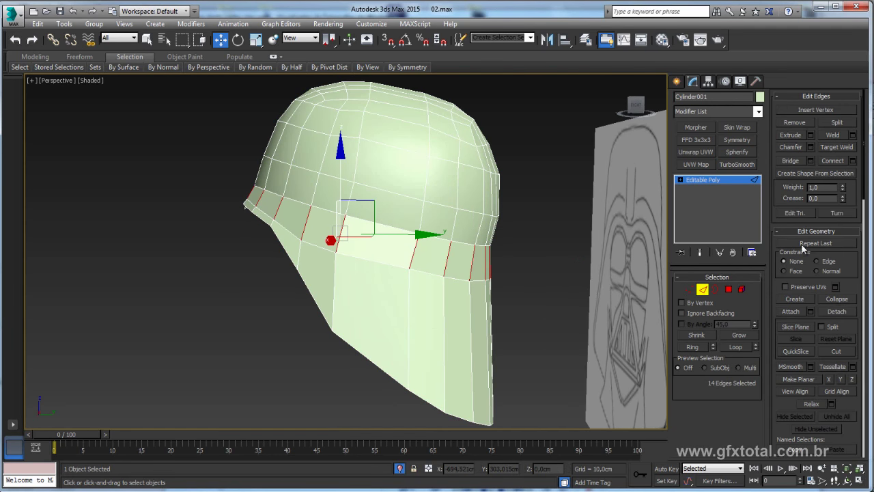
{"action": "left_click", "coordinate": [852, 160]}
{"action": "left_click_drag", "start_coordinate": [353, 289], "coordinate": [382, 191]}
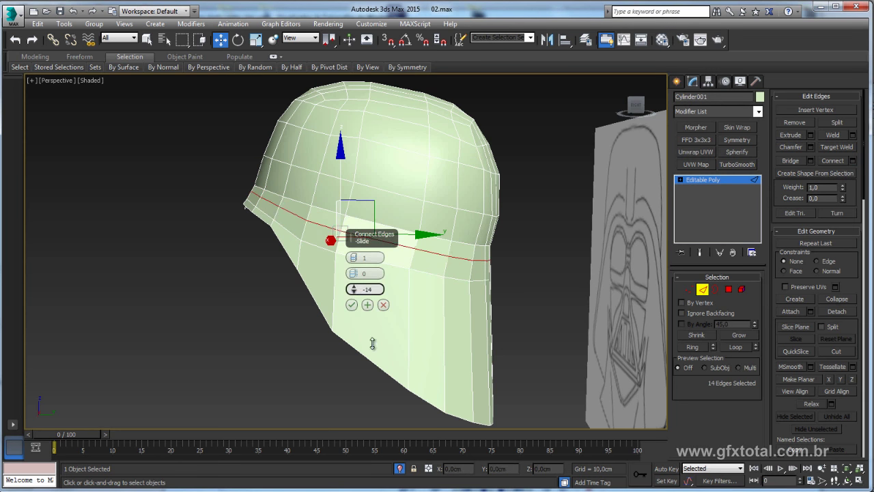
{"action": "left_click", "coordinate": [351, 306]}
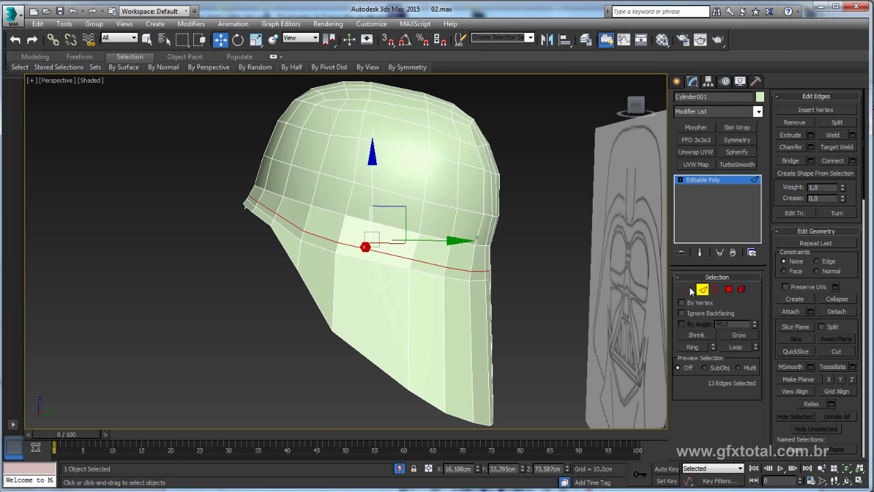
{"action": "left_click", "coordinate": [689, 290], "text": "ctrl"}
{"action": "left_click_drag", "start_coordinate": [448, 276], "coordinate": [452, 279]}
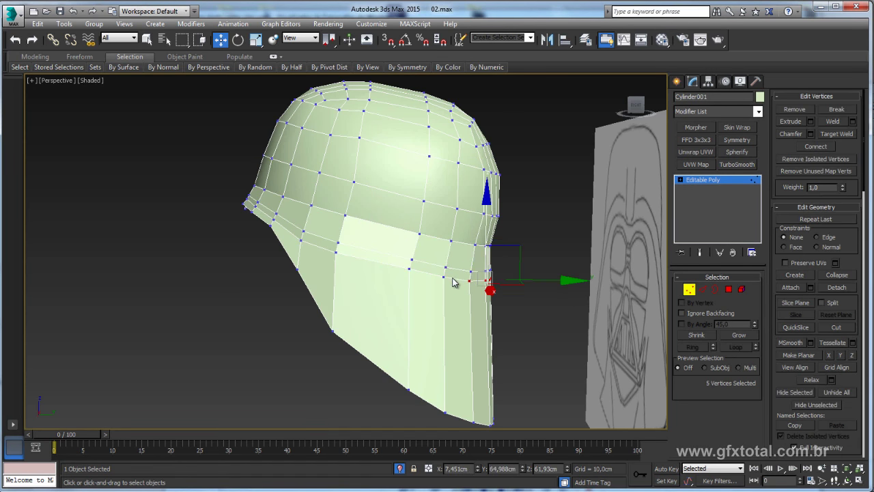
In Left view, pull the selected jaw vertices down and shift the chin vertices left and up.
{"action": "scroll", "coordinate": [444, 280], "scroll_direction": "up", "scroll_amount": 3}
{"action": "key", "text": "l"}
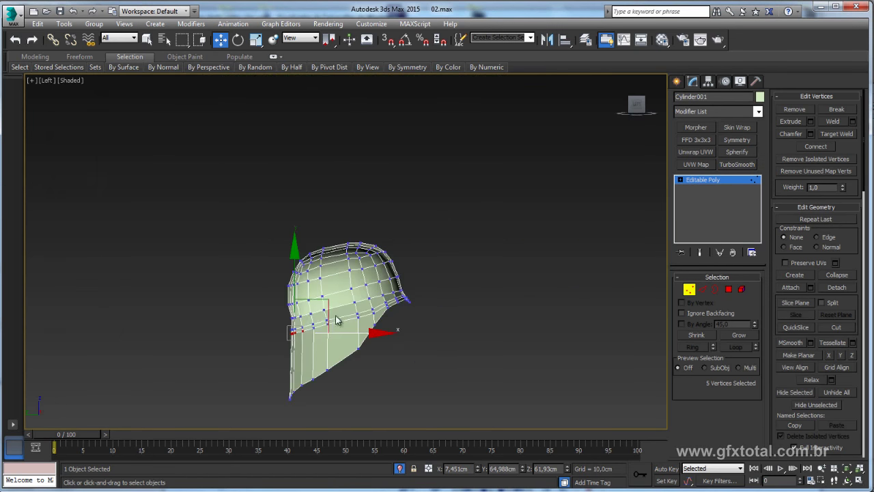
{"action": "scroll", "coordinate": [389, 286], "scroll_direction": "up", "scroll_amount": 3}
{"action": "scroll", "coordinate": [344, 327], "scroll_direction": "up", "scroll_amount": 2}
{"action": "left_click_drag", "start_coordinate": [334, 280], "coordinate": [330, 341]}
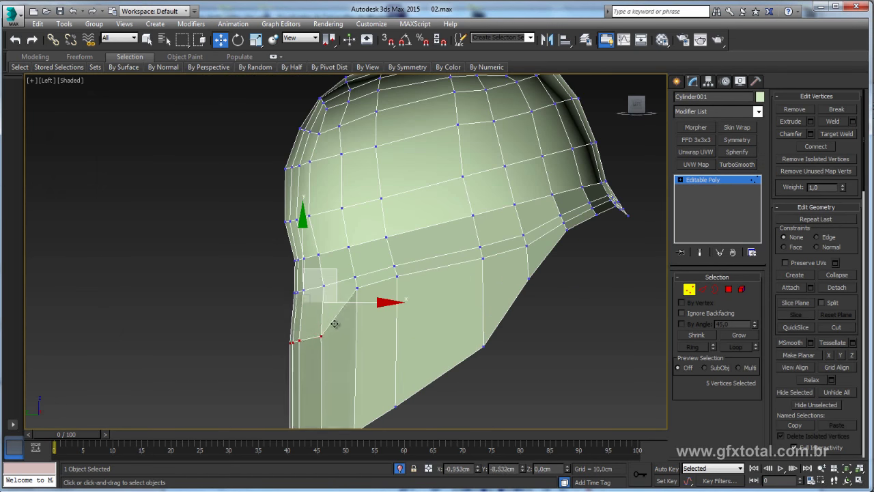
{"action": "middle_click_drag", "start_coordinate": [335, 324], "coordinate": [398, 228]}
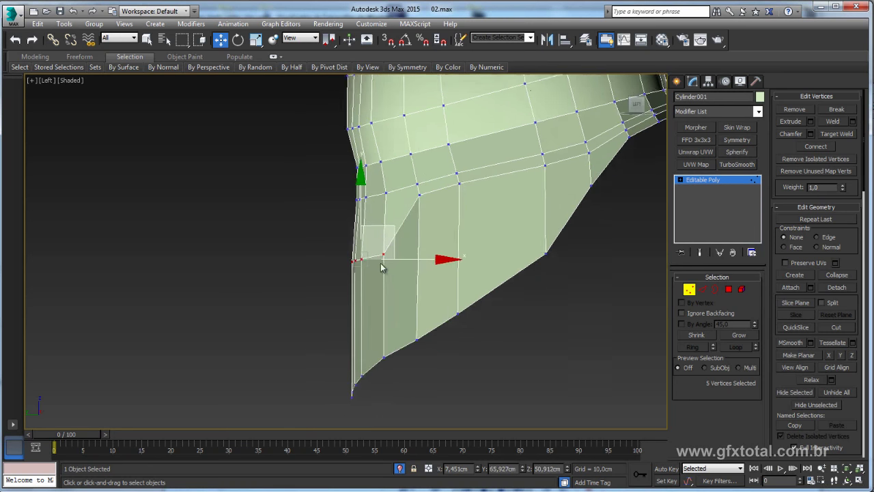
{"action": "left_click_drag", "start_coordinate": [360, 280], "coordinate": [361, 390]}
{"action": "key", "text": "e"}
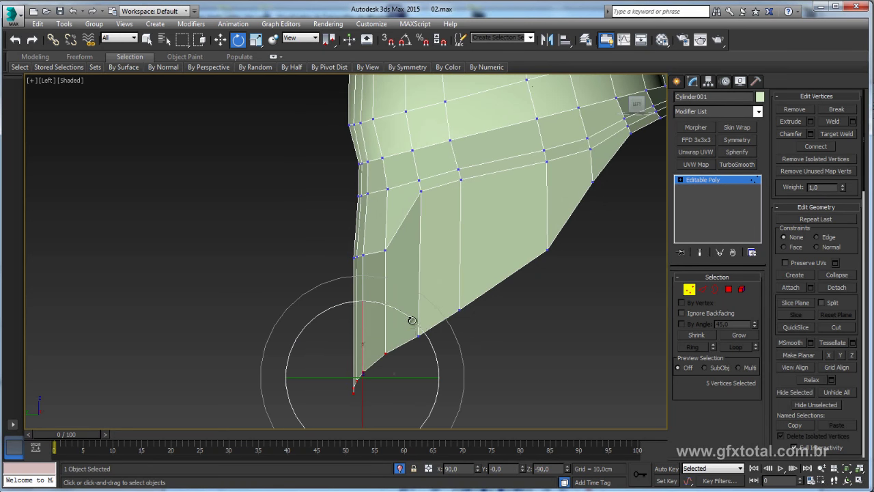
{"action": "key", "text": "w"}
{"action": "mouse_move", "coordinate": [400, 347]}
{"action": "left_mouse_down"}
{"action": "mouse_move", "coordinate": [380, 339]}
{"action": "mouse_move", "coordinate": [359, 364]}
{"action": "left_mouse_up"}
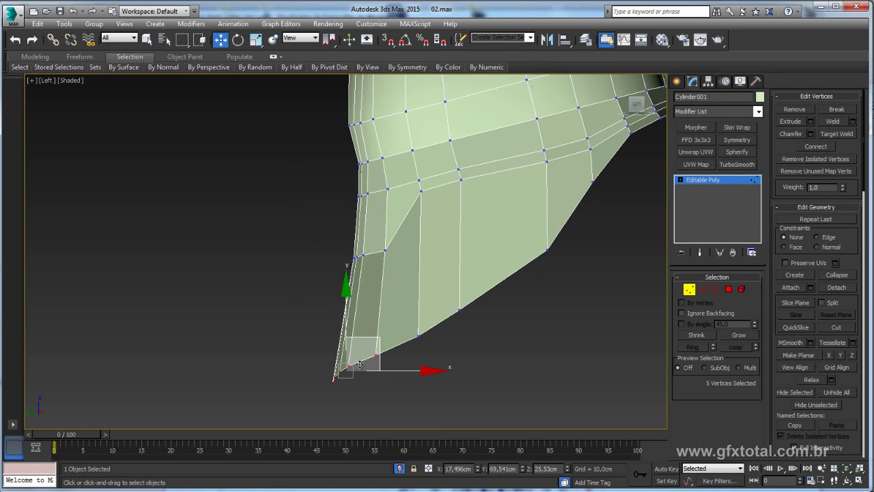
Lower individual front and loop vertices to smooth the jaw curve, then select the whole loop.
{"action": "scroll", "coordinate": [343, 320], "scroll_direction": "up", "scroll_amount": 1}
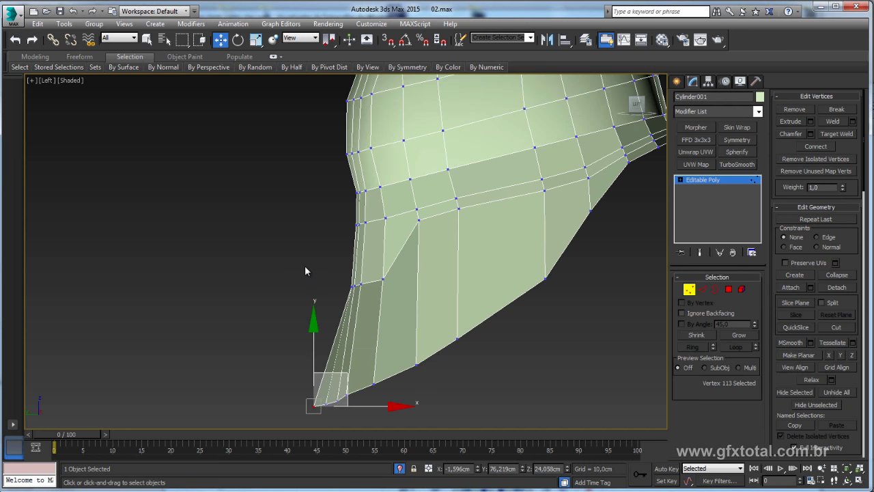
{"action": "scroll", "coordinate": [345, 281], "scroll_direction": "up", "scroll_amount": 1}
{"action": "left_click", "coordinate": [354, 290]}
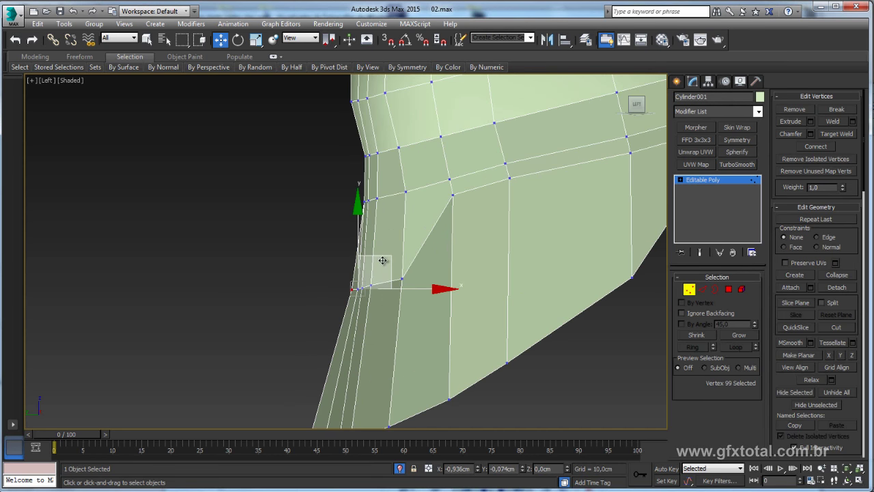
{"action": "left_click_drag", "start_coordinate": [361, 301], "coordinate": [347, 306]}
{"action": "left_click", "coordinate": [452, 195]}
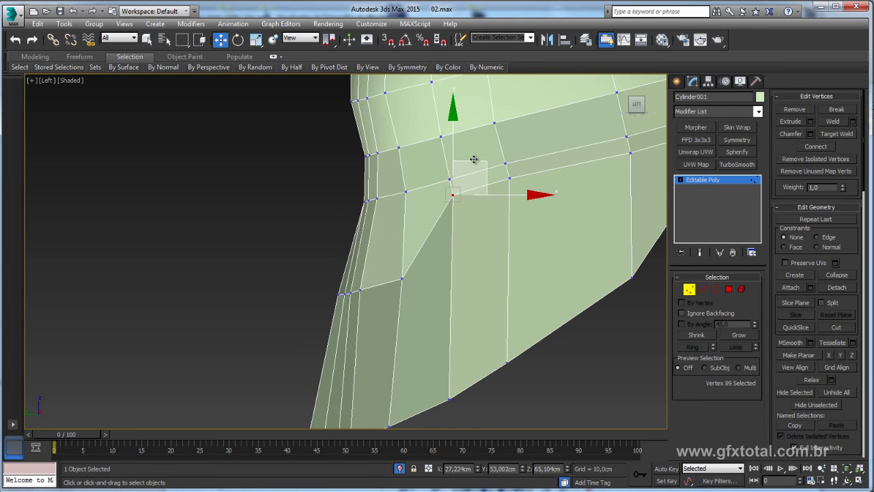
{"action": "left_click_drag", "start_coordinate": [489, 169], "coordinate": [481, 235]}
{"action": "left_click", "coordinate": [509, 178]}
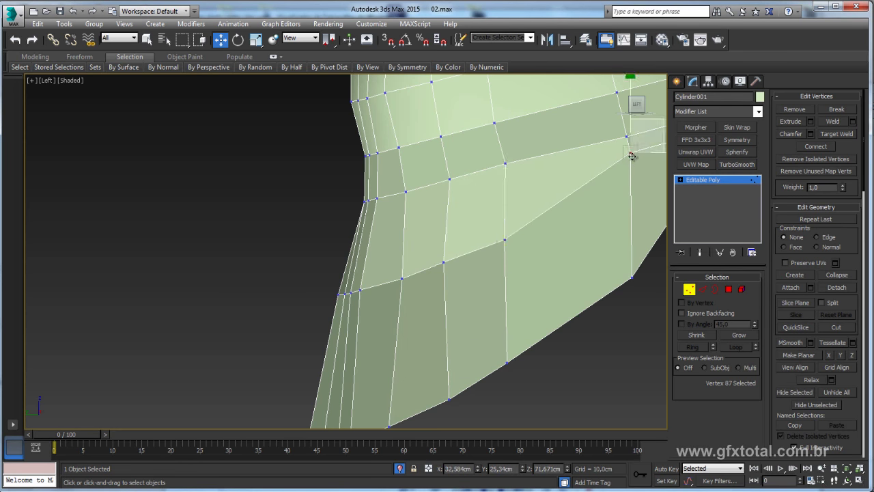
{"action": "scroll", "coordinate": [527, 204], "scroll_direction": "up", "scroll_amount": 2}
{"action": "left_click_drag", "start_coordinate": [526, 203], "coordinate": [523, 241]}
{"action": "left_click_drag", "start_coordinate": [570, 197], "coordinate": [570, 213]}
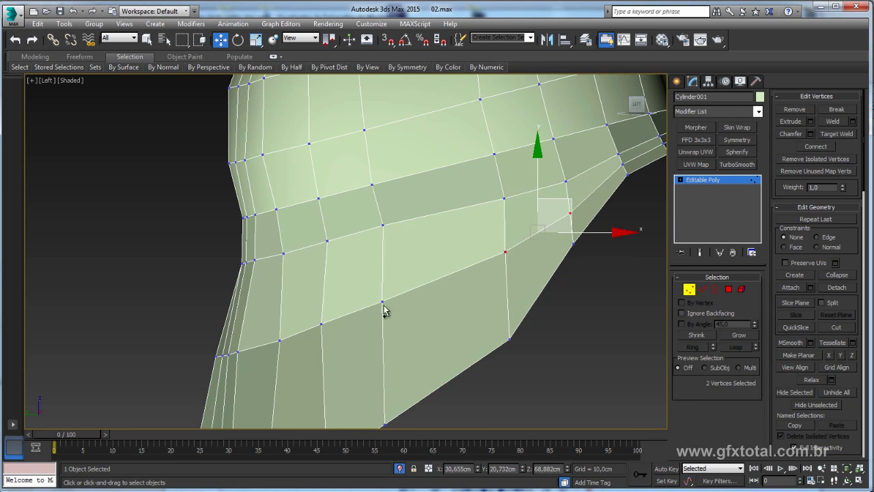
{"action": "key", "text": "alt+l"}
In Perspective, shift the selected loop vertices sideways against the front reference.
{"action": "key", "text": "p"}
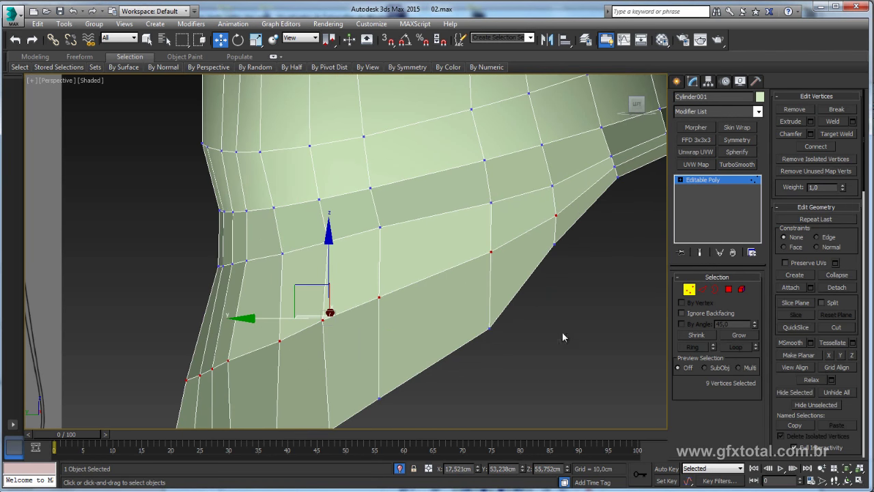
{"action": "mouse_move", "coordinate": [562, 331]}
{"action": "middle_mouse_down", "text": "alt"}
{"action": "mouse_move", "coordinate": [468, 341]}
{"action": "mouse_move", "coordinate": [445, 259]}
{"action": "middle_mouse_up", "text": "alt"}
{"action": "scroll", "coordinate": [468, 341], "scroll_direction": "down", "scroll_amount": 3}
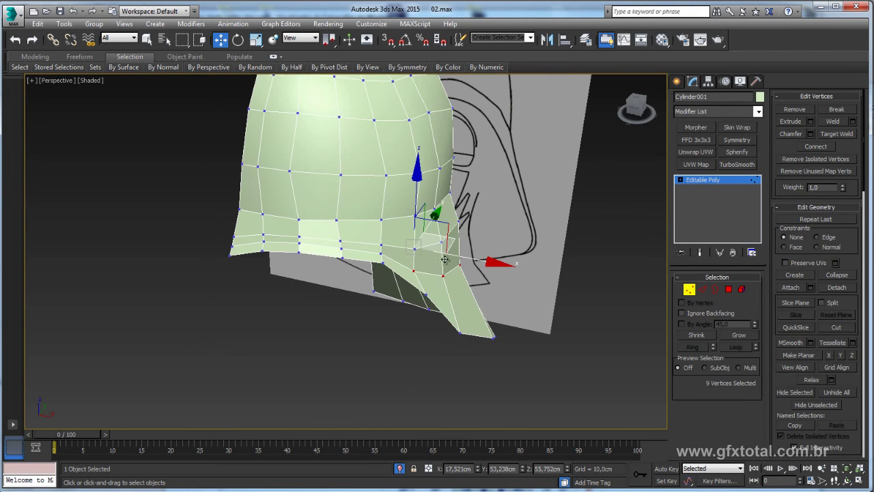
{"action": "left_click_drag", "start_coordinate": [471, 259], "coordinate": [485, 261]}
{"action": "mouse_move", "coordinate": [432, 296]}
{"action": "middle_mouse_down", "text": "alt"}
{"action": "mouse_move", "coordinate": [394, 279]}
{"action": "mouse_move", "coordinate": [430, 307]}
{"action": "mouse_move", "coordinate": [476, 291]}
{"action": "middle_mouse_up", "text": "alt"}
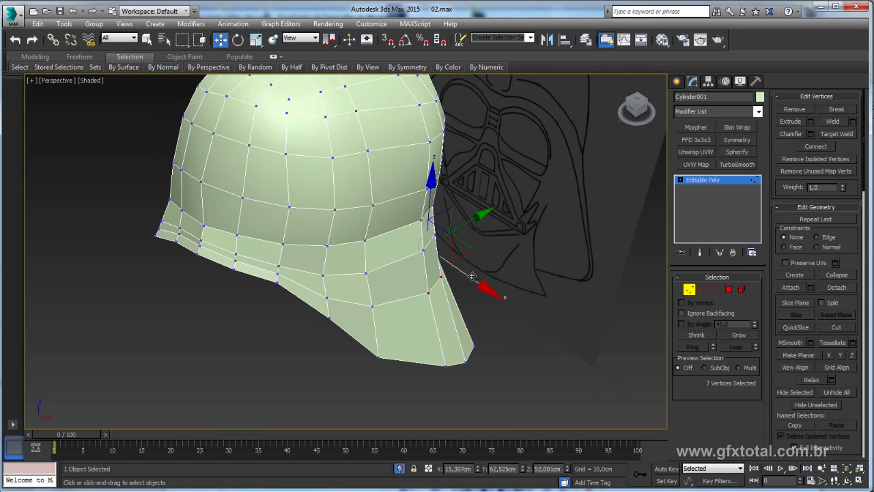
{"action": "left_click_drag", "start_coordinate": [471, 276], "coordinate": [481, 287]}
{"action": "mouse_move", "coordinate": [481, 287]}
{"action": "middle_mouse_down", "text": "alt"}
{"action": "mouse_move", "coordinate": [481, 254]}
{"action": "mouse_move", "coordinate": [451, 279]}
{"action": "middle_mouse_up", "text": "alt"}
{"action": "left_click_drag", "start_coordinate": [334, 265], "coordinate": [385, 283]}
Select the lower back corner vertices and pull them outward so the edge flares.
{"action": "key", "text": "r"}
{"action": "mouse_move", "coordinate": [390, 287]}
{"action": "middle_mouse_down", "text": "alt"}
{"action": "mouse_move", "coordinate": [294, 282]}
{"action": "mouse_move", "coordinate": [445, 259]}
{"action": "mouse_move", "coordinate": [443, 302]}
{"action": "middle_mouse_up", "text": "alt"}
{"action": "key", "text": "w"}
{"action": "key", "text": "r"}
{"action": "key", "text": "w"}
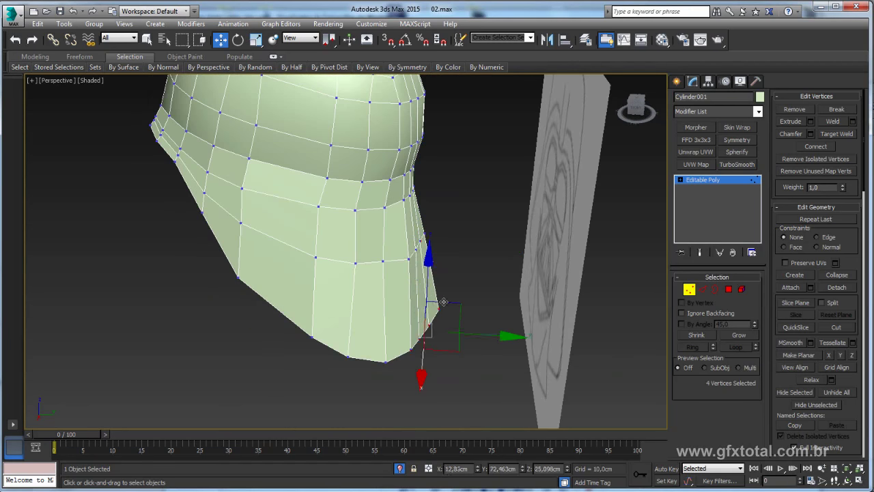
{"action": "left_click_drag", "start_coordinate": [443, 301], "coordinate": [469, 313]}
{"action": "left_click_drag", "start_coordinate": [410, 225], "coordinate": [450, 253]}
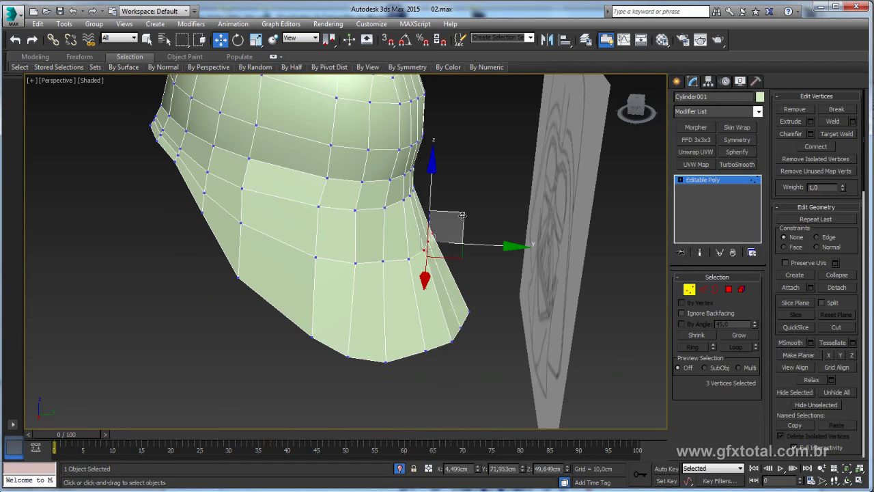
{"action": "left_click", "coordinate": [425, 240], "text": "alt"}
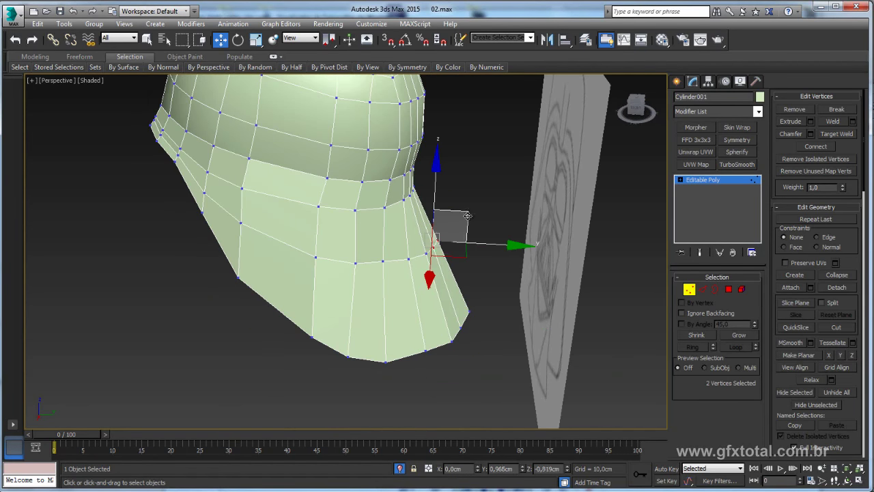
{"action": "mouse_move", "coordinate": [468, 216]}
{"action": "middle_mouse_down", "text": "alt"}
{"action": "mouse_move", "coordinate": [410, 220]}
{"action": "mouse_move", "coordinate": [473, 220]}
{"action": "middle_mouse_up", "text": "alt"}
Leave vertex editing and orbit the whole helmet to face the Vader reference plane.
{"action": "left_click", "coordinate": [736, 180]}
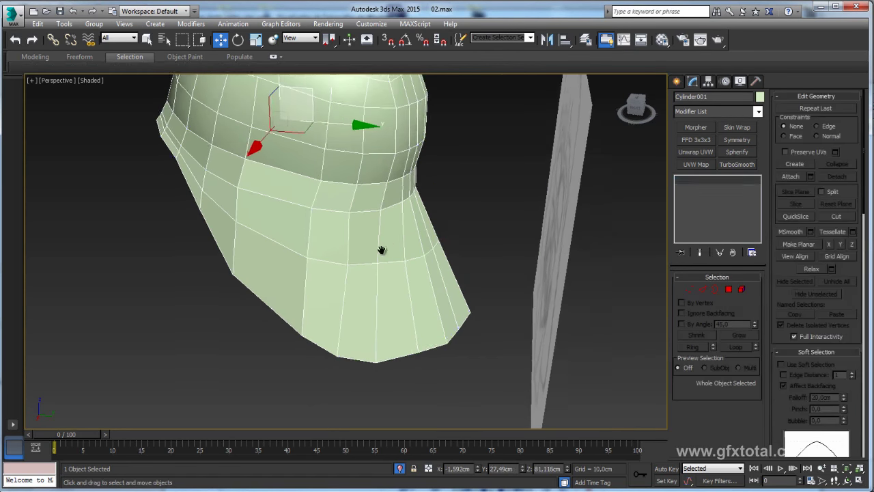
{"action": "scroll", "coordinate": [353, 267], "scroll_direction": "down", "scroll_amount": 5}
{"action": "mouse_move", "coordinate": [354, 267]}
{"action": "middle_mouse_down", "text": "alt"}
{"action": "mouse_move", "coordinate": [496, 257]}
{"action": "mouse_move", "coordinate": [475, 273]}
{"action": "middle_mouse_up", "text": "alt"}
{"action": "scroll", "coordinate": [475, 273], "scroll_direction": "up", "scroll_amount": 2}
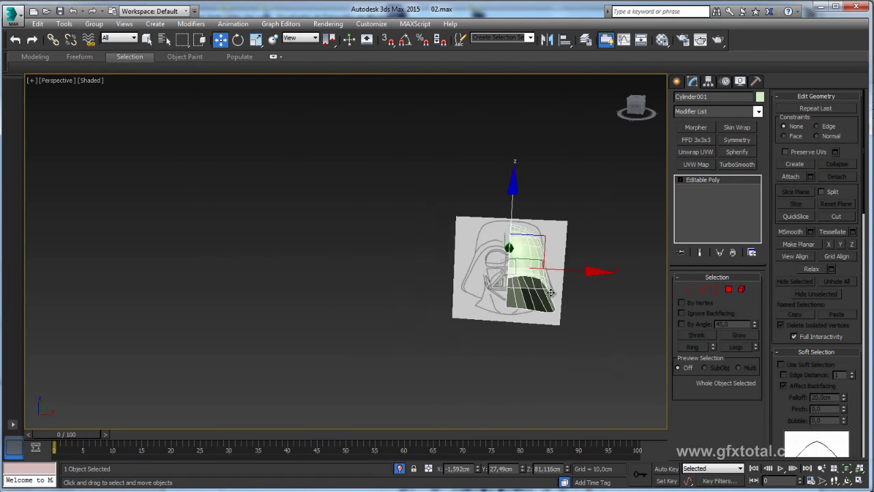
Add a Symmetry modifier to mirror the half helmet and frame the result.
{"action": "left_click", "coordinate": [728, 139]}
{"action": "mouse_move", "coordinate": [586, 240]}
{"action": "middle_mouse_down", "text": "alt"}
{"action": "mouse_move", "coordinate": [602, 315]}
{"action": "mouse_move", "coordinate": [503, 374]}
{"action": "middle_mouse_up", "text": "alt"}
{"action": "left_click", "coordinate": [504, 375]}
{"action": "mouse_move", "coordinate": [432, 328]}
{"action": "middle_mouse_down"}
{"action": "mouse_move", "coordinate": [438, 325]}
{"action": "mouse_move", "coordinate": [423, 294]}
{"action": "mouse_move", "coordinate": [395, 279]}
{"action": "mouse_move", "coordinate": [393, 293]}
{"action": "mouse_move", "coordinate": [409, 292]}
{"action": "mouse_move", "coordinate": [406, 321]}
{"action": "mouse_move", "coordinate": [396, 327]}
{"action": "mouse_move", "coordinate": [400, 310]}
{"action": "middle_mouse_up"}
{"action": "scroll", "coordinate": [439, 325], "scroll_direction": "up", "scroll_amount": 2}
{"action": "left_click", "coordinate": [492, 239]}
{"action": "key", "text": "z"}
Adjust the seam vertices along the lower edge in the Editable Poly vertex level.
{"action": "left_click", "coordinate": [699, 196]}
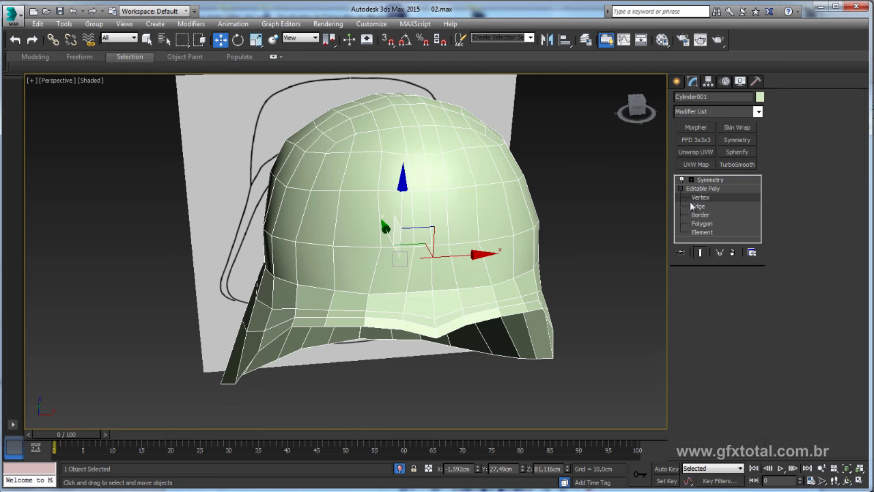
{"action": "scroll", "coordinate": [464, 327], "scroll_direction": "up", "scroll_amount": 3}
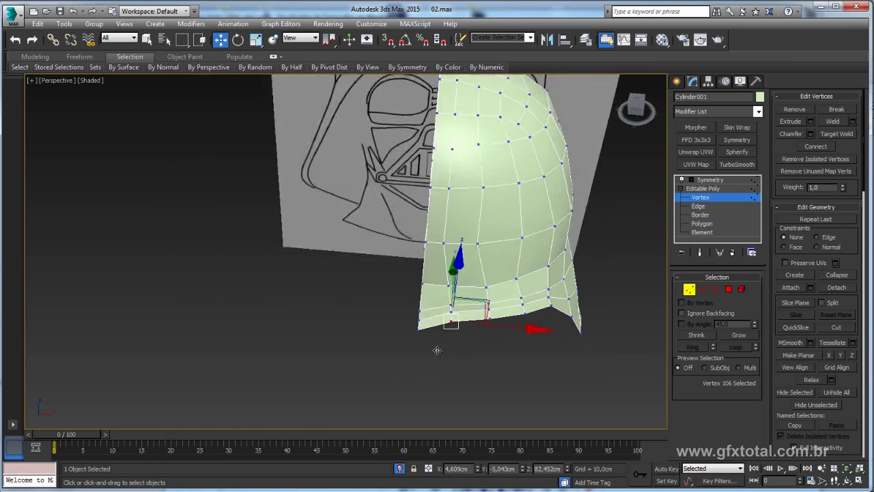
{"action": "scroll", "coordinate": [461, 332], "scroll_direction": "up", "scroll_amount": 3}
{"action": "left_click_drag", "start_coordinate": [433, 262], "coordinate": [432, 260]}
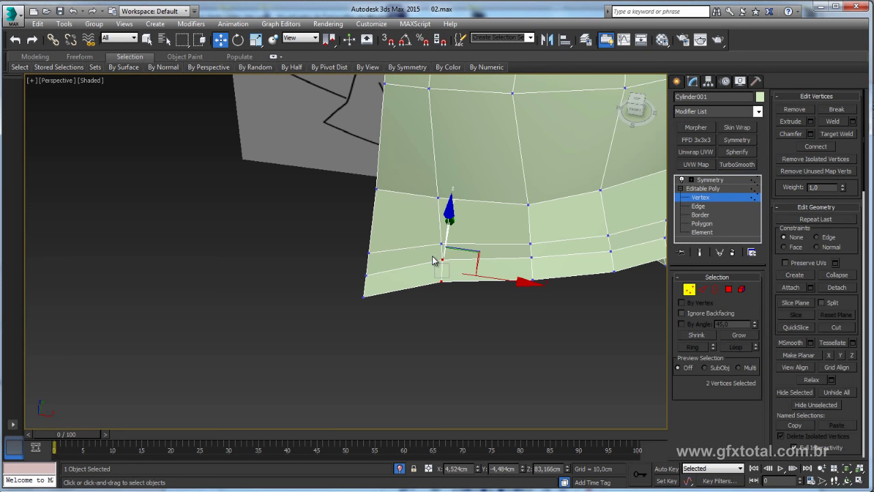
{"action": "middle_click_drag", "start_coordinate": [434, 259], "coordinate": [404, 256], "text": "alt"}
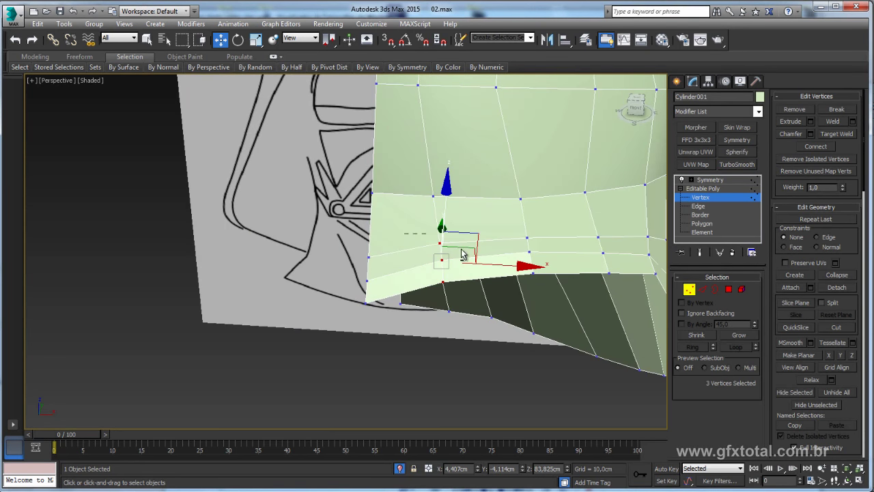
{"action": "left_click_drag", "start_coordinate": [461, 254], "coordinate": [445, 234]}
{"action": "middle_click_drag", "start_coordinate": [444, 236], "coordinate": [403, 291], "text": "alt"}
{"action": "left_click_drag", "start_coordinate": [390, 275], "coordinate": [402, 276]}
{"action": "middle_click_drag", "start_coordinate": [401, 276], "coordinate": [439, 259], "text": "alt"}
{"action": "left_click_drag", "start_coordinate": [447, 258], "coordinate": [441, 258]}
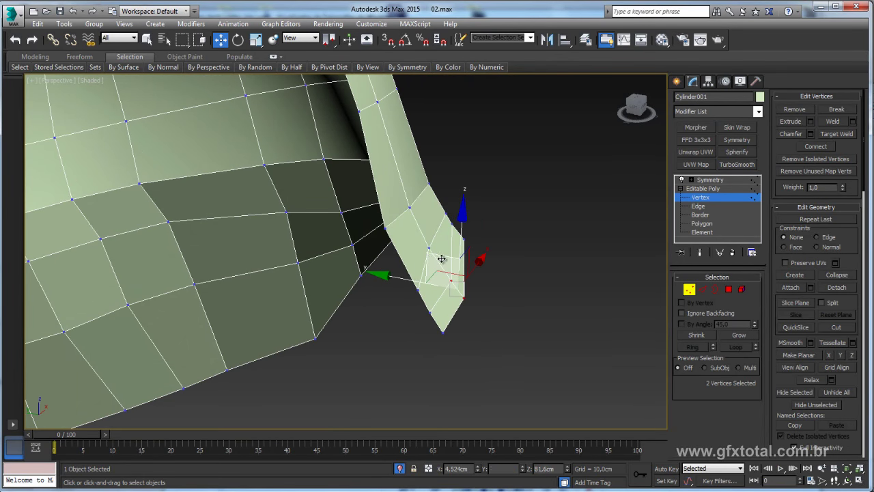
{"action": "left_click", "coordinate": [431, 246]}
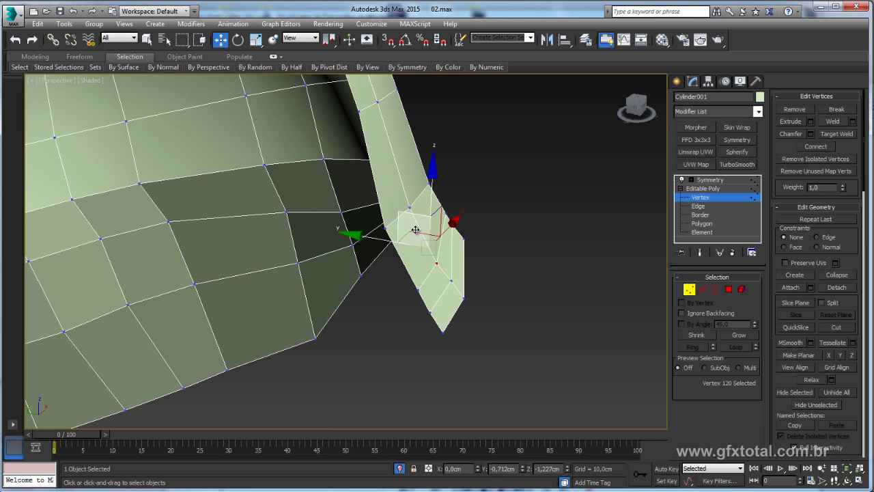
Return to the Symmetry result and turn off isolation so the blue head reappears.
{"action": "left_click", "coordinate": [703, 187]}
{"action": "left_click", "coordinate": [710, 179]}
{"action": "scroll", "coordinate": [501, 320], "scroll_direction": "up", "scroll_amount": 3}
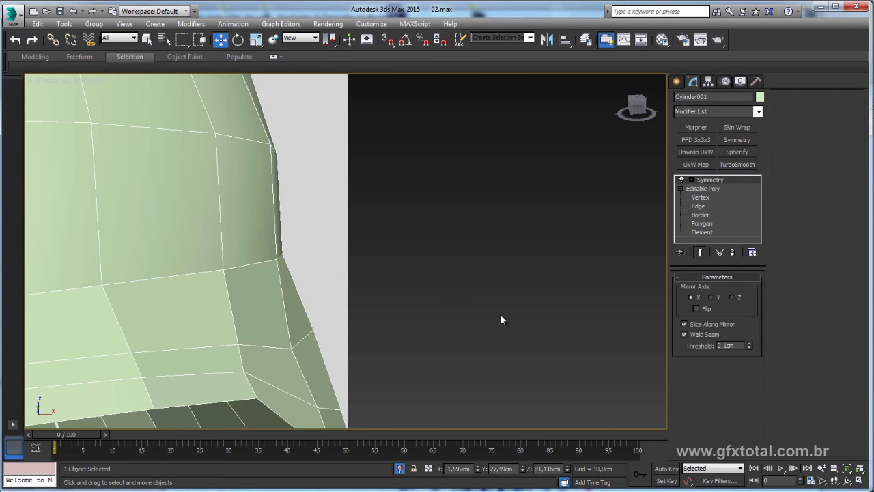
{"action": "scroll", "coordinate": [273, 335], "scroll_direction": "down", "scroll_amount": 5}
{"action": "scroll", "coordinate": [323, 381], "scroll_direction": "down", "scroll_amount": 5}
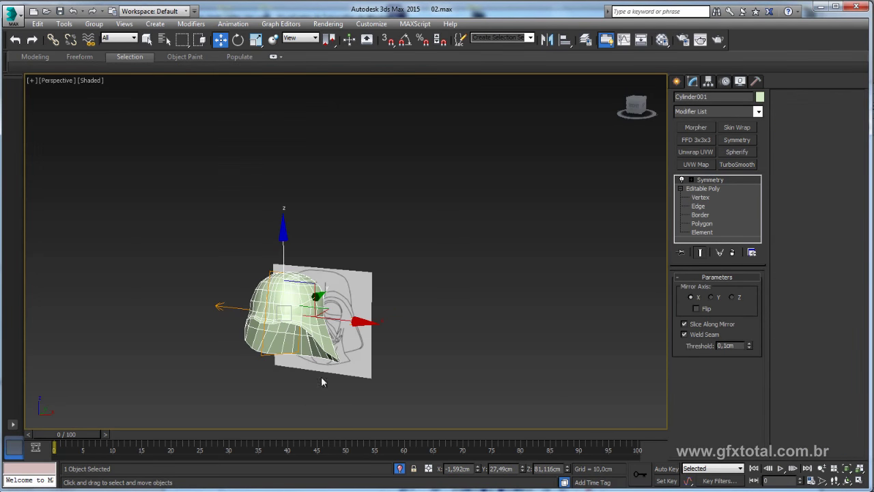
{"action": "left_click", "coordinate": [399, 469]}
{"action": "scroll", "coordinate": [396, 317], "scroll_direction": "up", "scroll_amount": 5}
{"action": "mouse_move", "coordinate": [396, 317]}
{"action": "middle_mouse_down", "text": "alt"}
{"action": "mouse_move", "coordinate": [351, 335]}
{"action": "mouse_move", "coordinate": [434, 297]}
{"action": "middle_mouse_up", "text": "alt"}
{"action": "scroll", "coordinate": [400, 325], "scroll_direction": "down", "scroll_amount": 3}
Step through the reference photos to the glossy Vader helmet, then pick the blue face mesh back in 3ds Max.
{"action": "key", "text": "alt+Tab"}
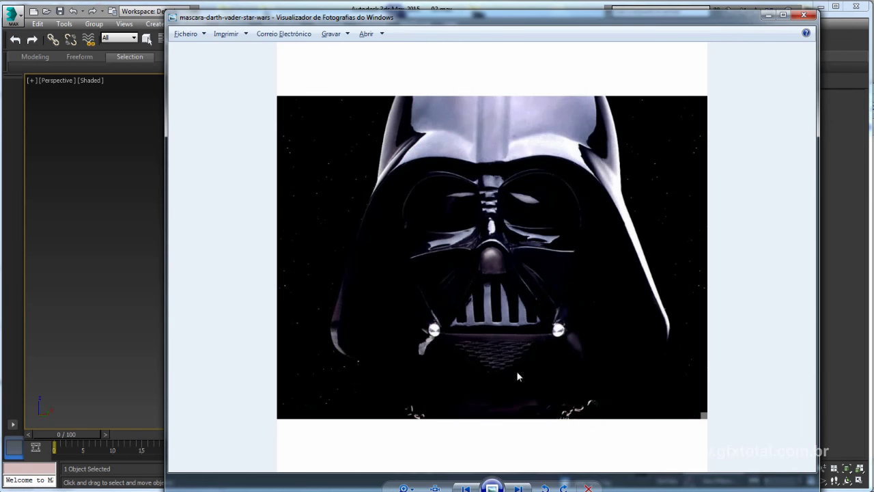
{"action": "left_click", "coordinate": [517, 487]}
{"action": "left_click", "coordinate": [518, 486]}
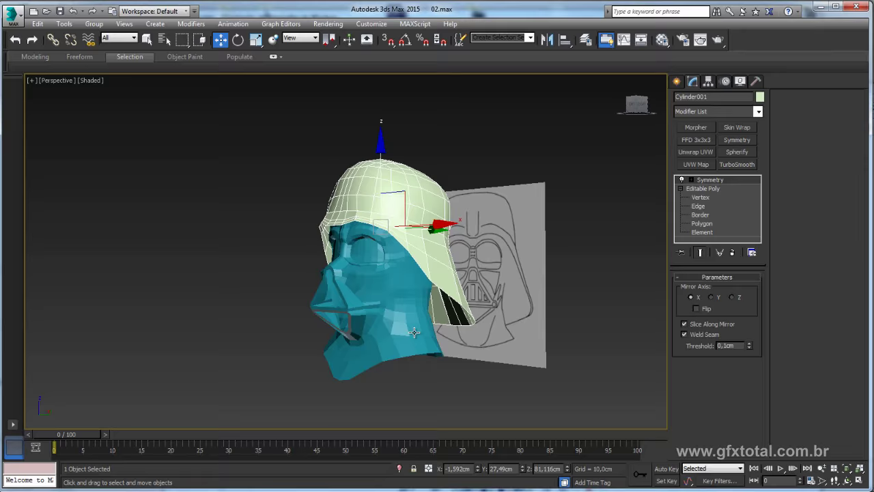
{"action": "left_click", "coordinate": [422, 340]}
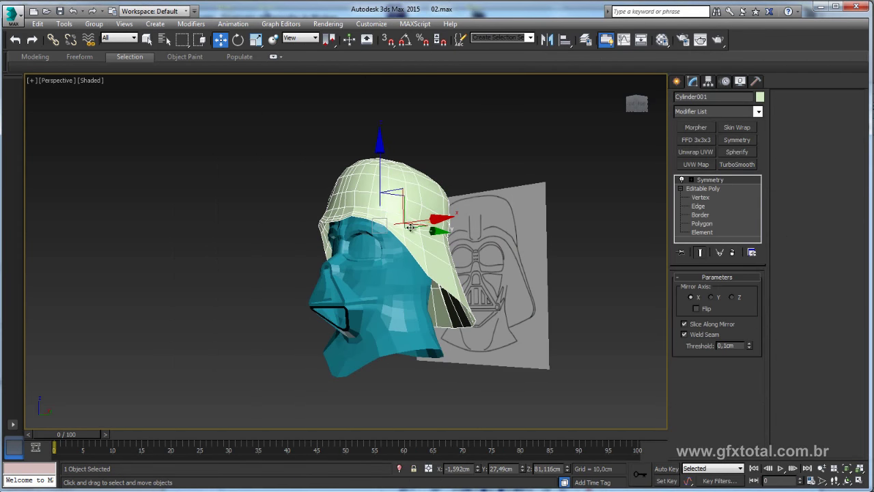
Move Cylinder001 down along Z to about 75.4cm so it sits over the blue face.
{"action": "left_click_drag", "start_coordinate": [386, 173], "coordinate": [386, 198]}
{"action": "middle_click_drag", "start_coordinate": [386, 198], "coordinate": [386, 225], "text": "alt"}
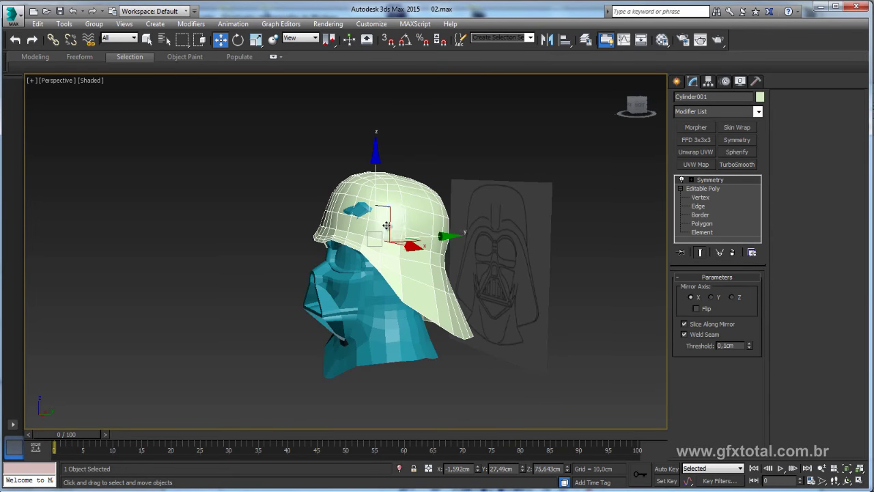
{"action": "left_click_drag", "start_coordinate": [404, 206], "coordinate": [402, 199]}
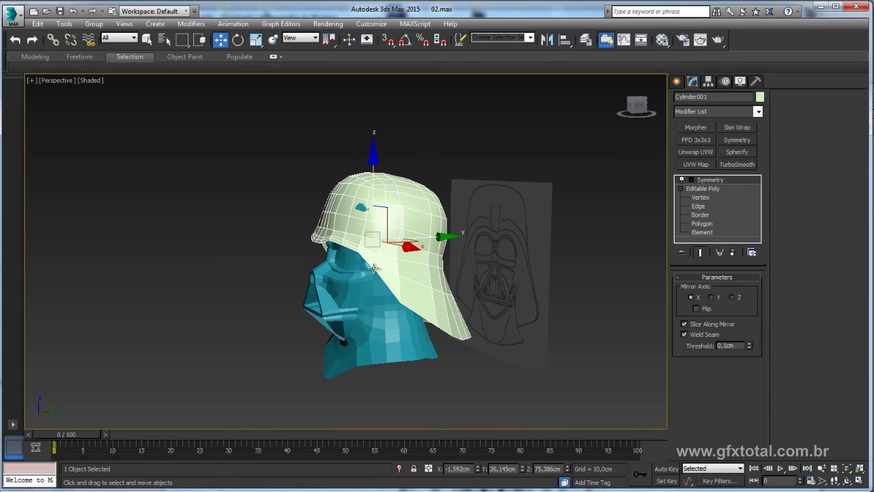
{"action": "mouse_move", "coordinate": [402, 199]}
{"action": "middle_mouse_down", "text": "alt"}
{"action": "mouse_move", "coordinate": [416, 292]}
{"action": "mouse_move", "coordinate": [427, 298]}
{"action": "middle_mouse_up", "text": "alt"}
{"action": "key", "text": "alt+Tab"}
{"action": "key", "text": "alt+Tab"}
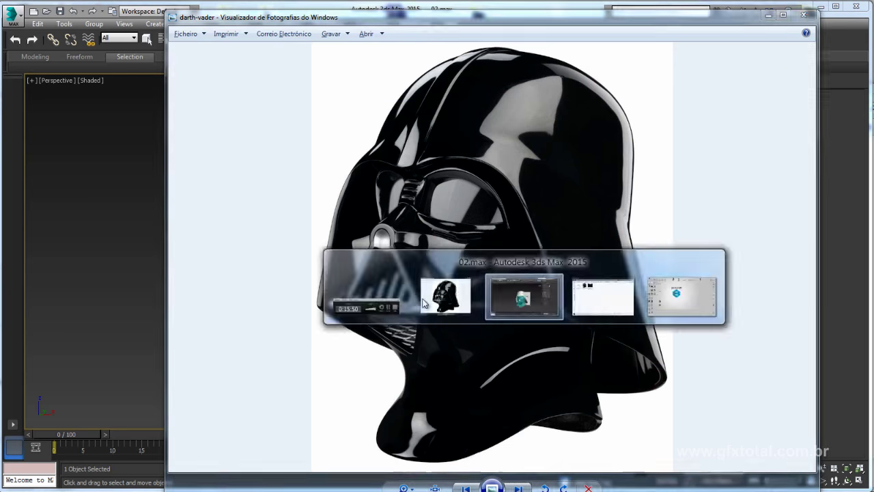
{"action": "scroll", "coordinate": [433, 248], "scroll_direction": "up", "scroll_amount": 4}
{"action": "scroll", "coordinate": [440, 252], "scroll_direction": "up", "scroll_amount": 2}
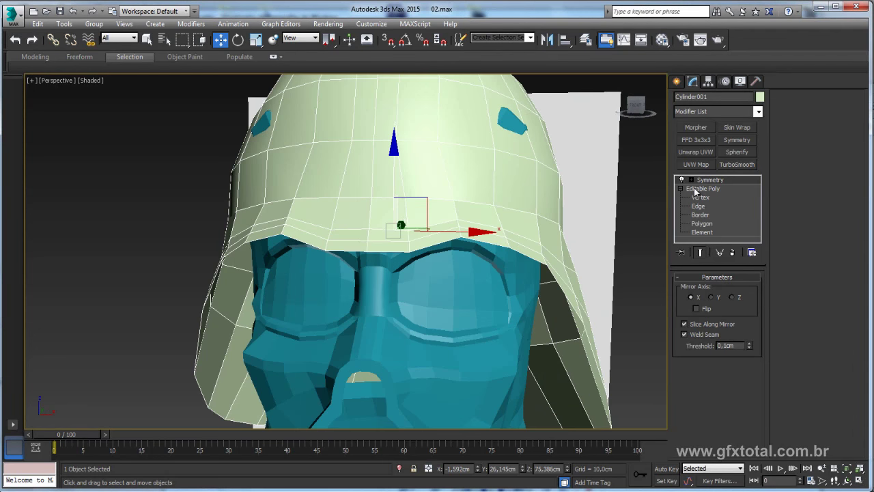
{"action": "right_click", "coordinate": [498, 166]}
{"action": "mouse_move", "coordinate": [539, 278]}
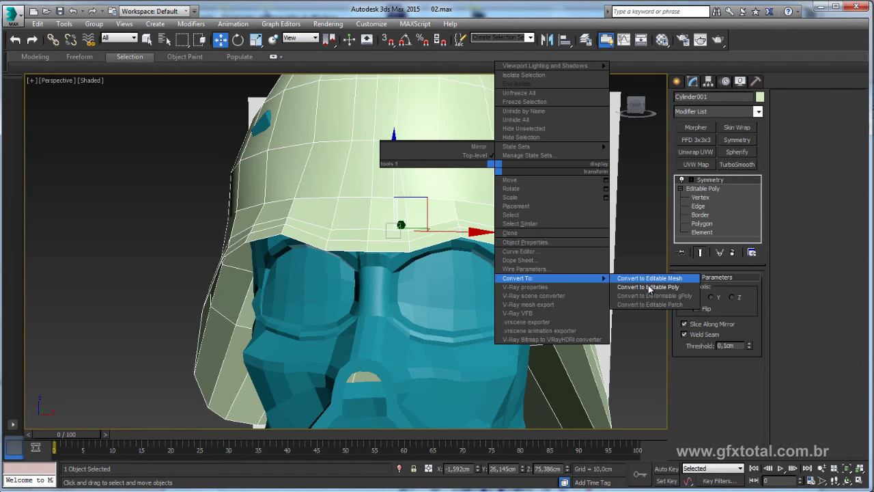
Convert the helmet to Editable Poly and scale the front rim vertices to 70% on X.
{"action": "left_click", "coordinate": [648, 287]}
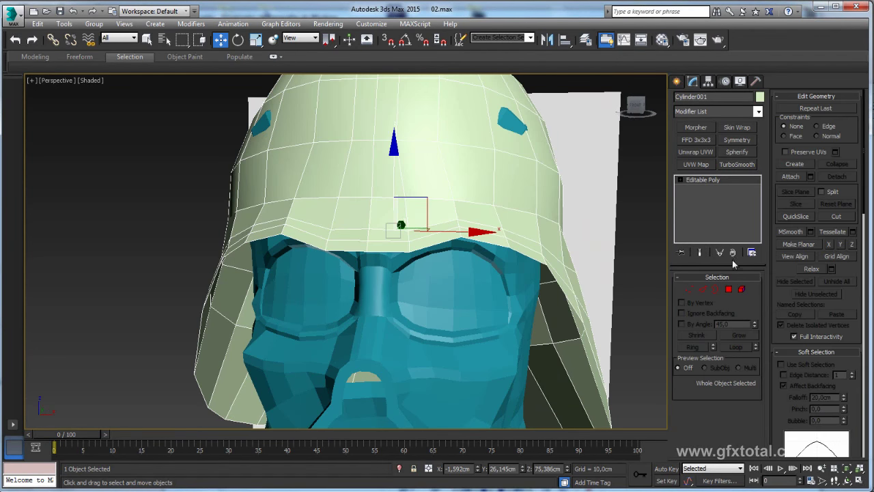
{"action": "left_click", "coordinate": [689, 289]}
{"action": "mouse_move", "coordinate": [355, 259]}
{"action": "middle_mouse_down", "text": "alt"}
{"action": "mouse_move", "coordinate": [362, 276]}
{"action": "mouse_move", "coordinate": [438, 300]}
{"action": "middle_mouse_up", "text": "alt"}
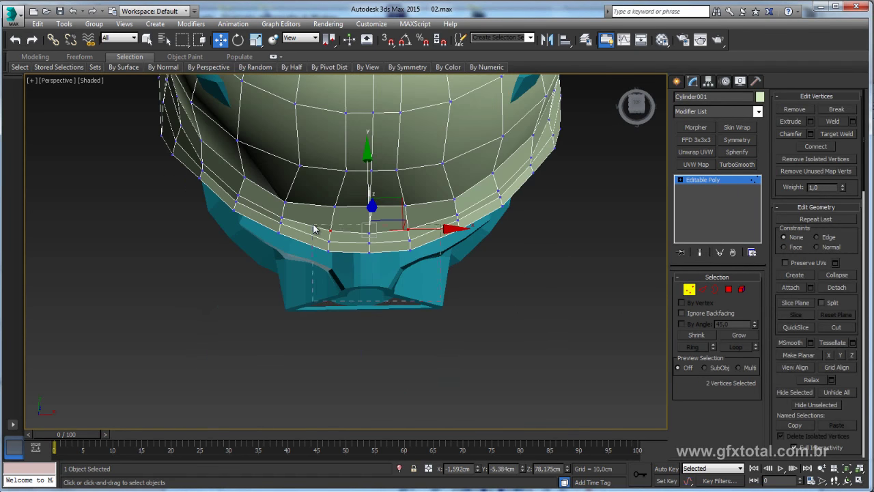
{"action": "left_click_drag", "start_coordinate": [338, 217], "coordinate": [452, 254]}
{"action": "key", "text": "r"}
{"action": "left_click_drag", "start_coordinate": [327, 242], "coordinate": [293, 243]}
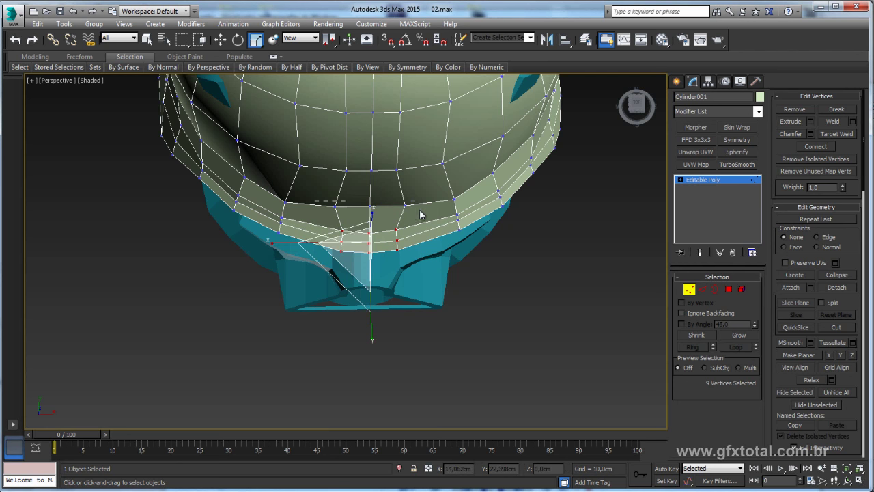
Select the left and right rim vertices and nudge them to reshape the front brim.
{"action": "left_click_drag", "start_coordinate": [419, 215], "coordinate": [282, 210]}
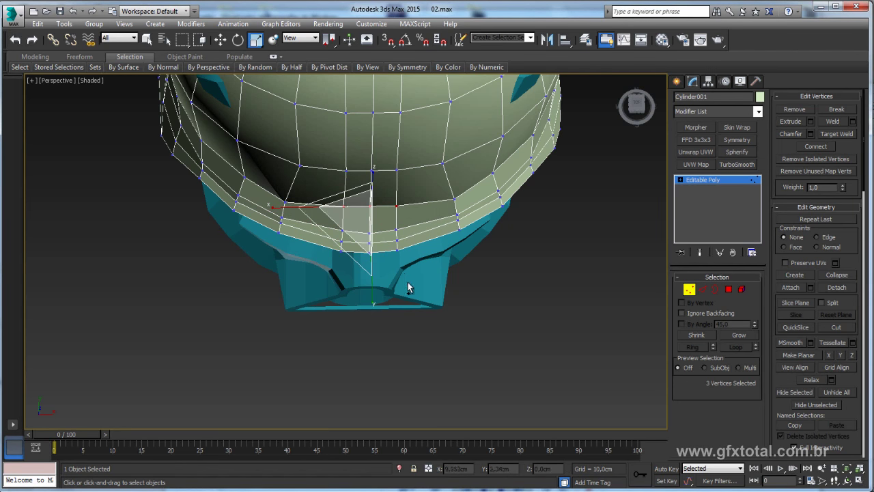
{"action": "left_click_drag", "start_coordinate": [323, 229], "coordinate": [302, 234]}
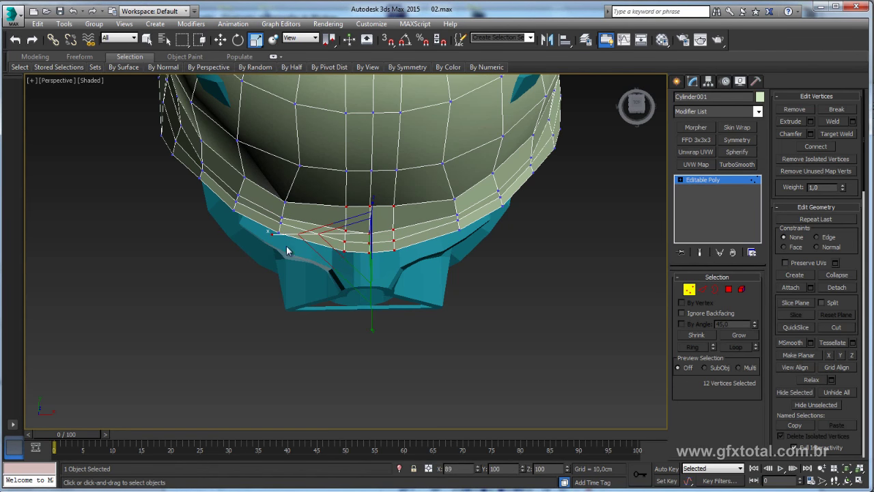
{"action": "left_click_drag", "start_coordinate": [263, 186], "coordinate": [297, 264]}
{"action": "left_click", "coordinate": [267, 195], "text": "ctrl"}
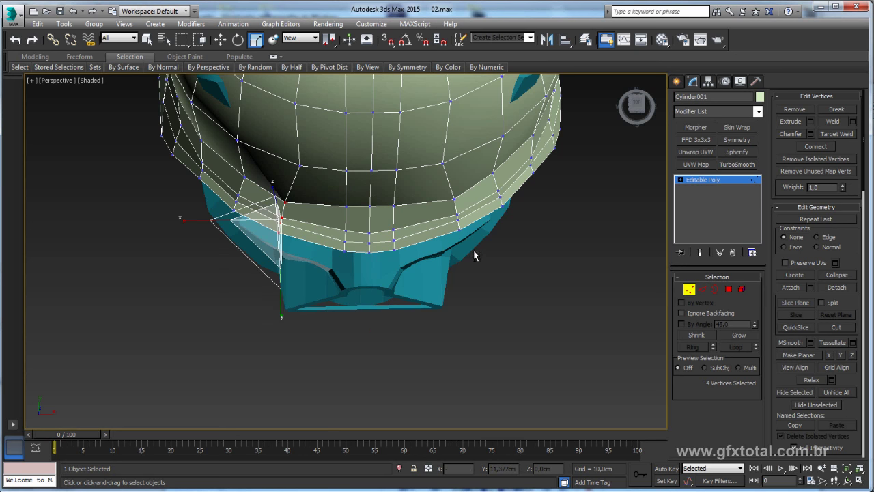
{"action": "left_click_drag", "start_coordinate": [430, 200], "coordinate": [371, 203], "text": "ctrl"}
{"action": "key", "text": "w"}
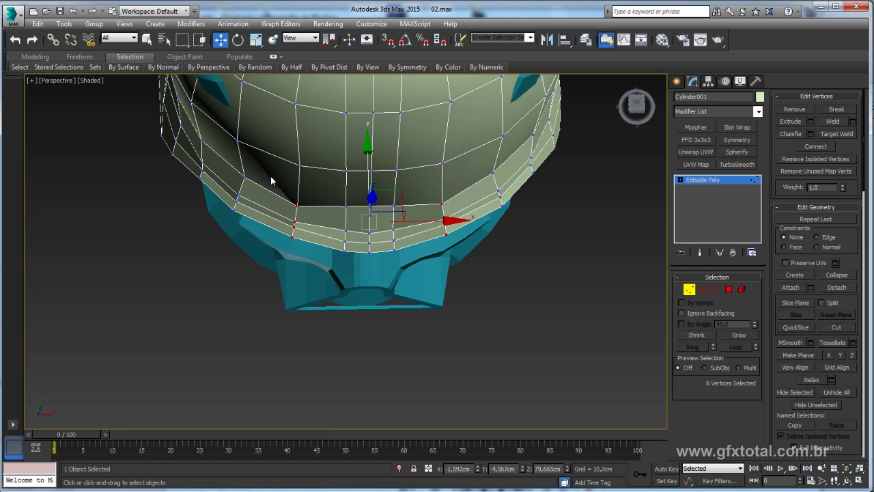
{"action": "key", "text": "ctrl+z"}
{"action": "key", "text": "ctrl+z"}
{"action": "left_click_drag", "start_coordinate": [482, 162], "coordinate": [523, 220], "text": "ctrl"}
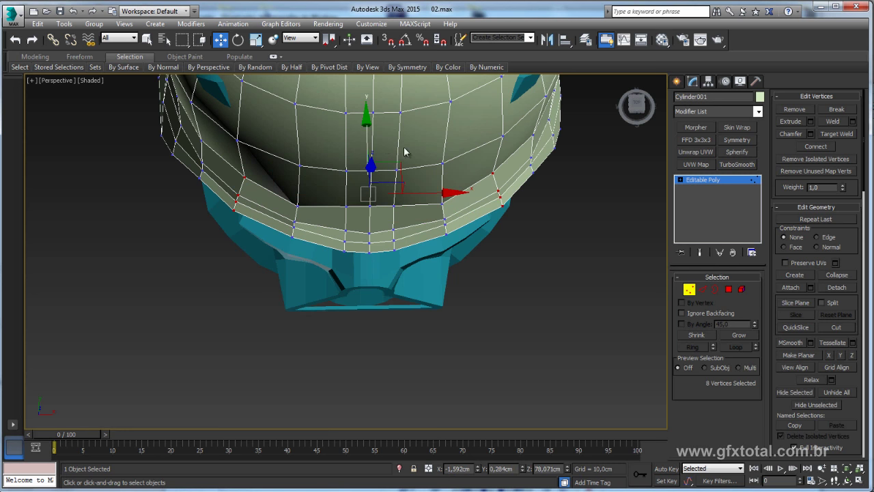
{"action": "left_click_drag", "start_coordinate": [370, 135], "coordinate": [372, 142]}
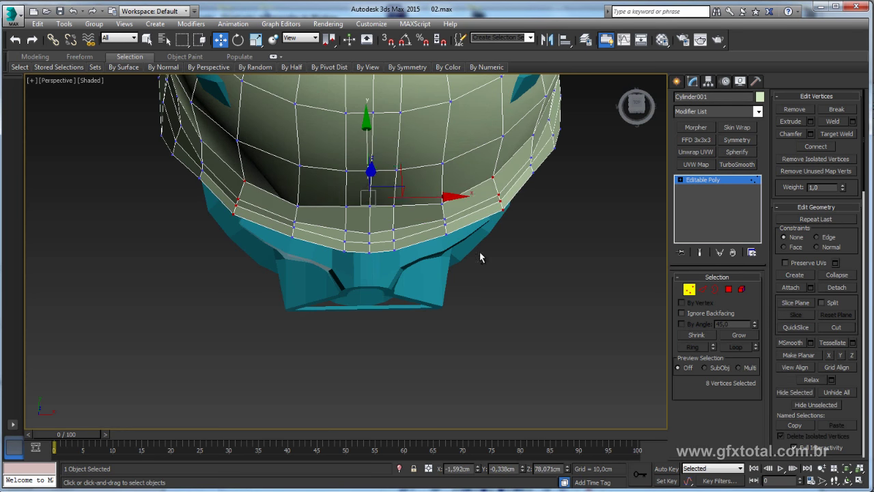
{"action": "mouse_move", "coordinate": [478, 250]}
{"action": "middle_mouse_down", "text": "alt"}
{"action": "mouse_move", "coordinate": [458, 205]}
{"action": "mouse_move", "coordinate": [542, 230]}
{"action": "mouse_move", "coordinate": [550, 247]}
{"action": "middle_mouse_up", "text": "alt"}
Move Vertex 95 along the helmet side and pull a lower-face vertex to reshape it.
{"action": "left_click", "coordinate": [525, 216]}
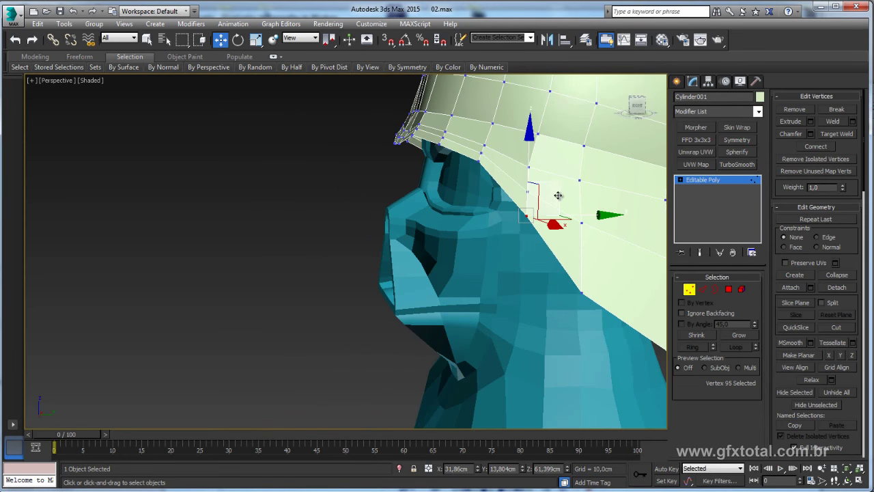
{"action": "left_click_drag", "start_coordinate": [558, 195], "coordinate": [534, 180]}
{"action": "left_click", "coordinate": [581, 292]}
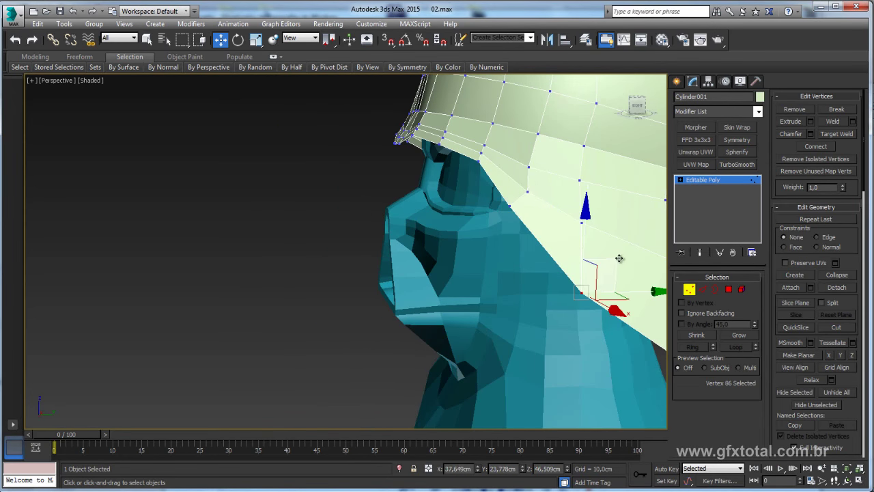
{"action": "left_click_drag", "start_coordinate": [594, 290], "coordinate": [564, 258]}
{"action": "mouse_move", "coordinate": [564, 258]}
{"action": "middle_mouse_down", "text": "alt"}
{"action": "mouse_move", "coordinate": [546, 273]}
{"action": "mouse_move", "coordinate": [556, 286]}
{"action": "middle_mouse_up", "text": "alt"}
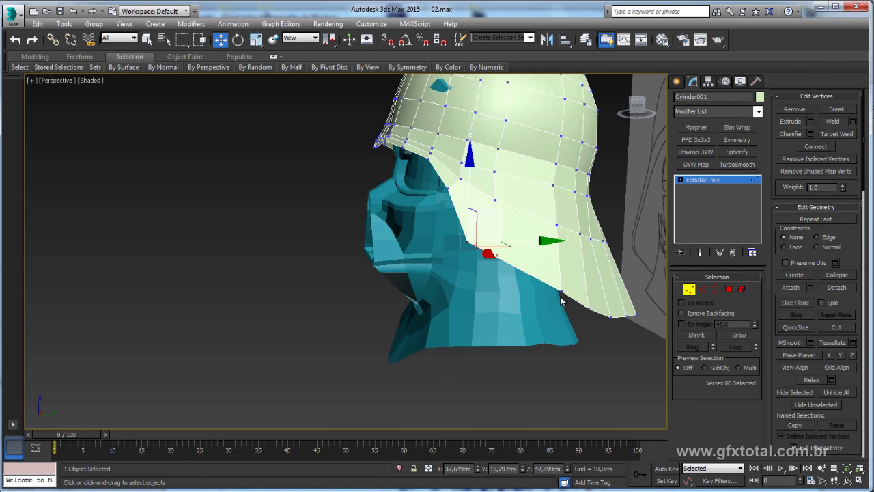
Reposition the next vertices along the helmet's lower edge and back rim.
{"action": "left_click", "coordinate": [561, 290]}
{"action": "left_click_drag", "start_coordinate": [588, 262], "coordinate": [537, 260]}
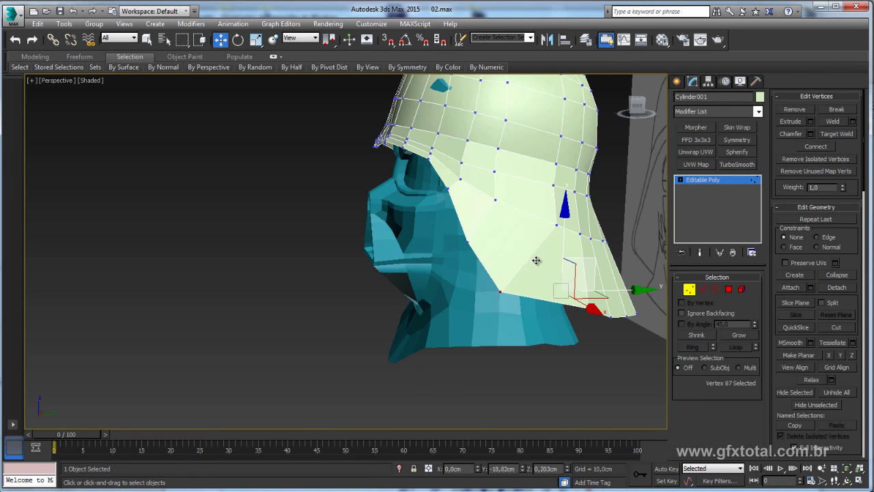
{"action": "left_click", "coordinate": [587, 310]}
{"action": "left_click_drag", "start_coordinate": [597, 290], "coordinate": [566, 289]}
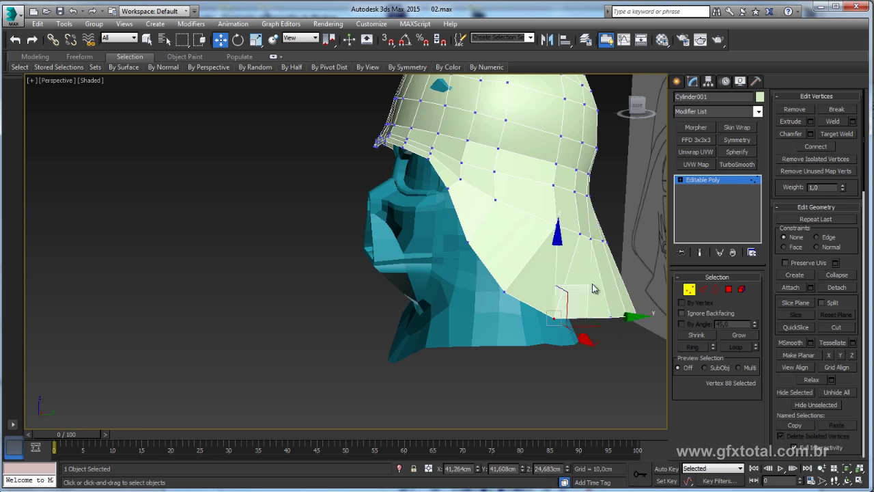
{"action": "middle_click_drag", "start_coordinate": [565, 289], "coordinate": [623, 330], "text": "alt"}
{"action": "left_click", "coordinate": [626, 328]}
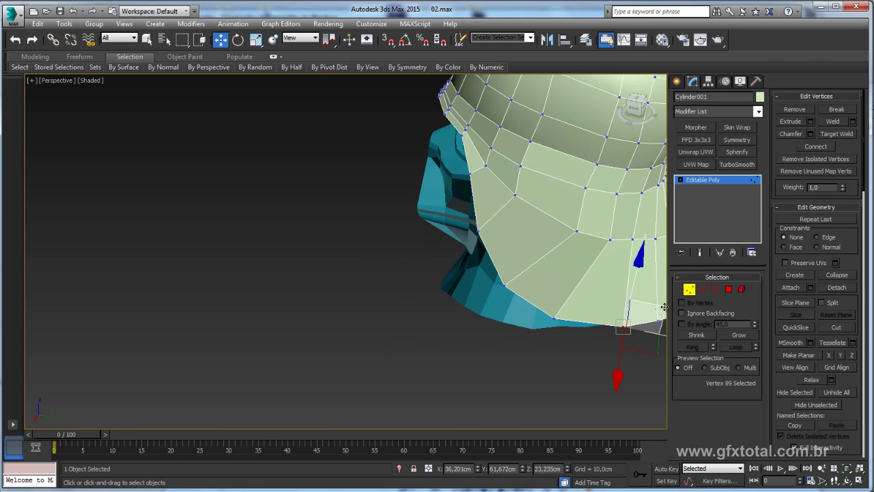
{"action": "left_click_drag", "start_coordinate": [651, 305], "coordinate": [618, 318]}
{"action": "middle_click_drag", "start_coordinate": [618, 318], "coordinate": [574, 351], "text": "alt"}
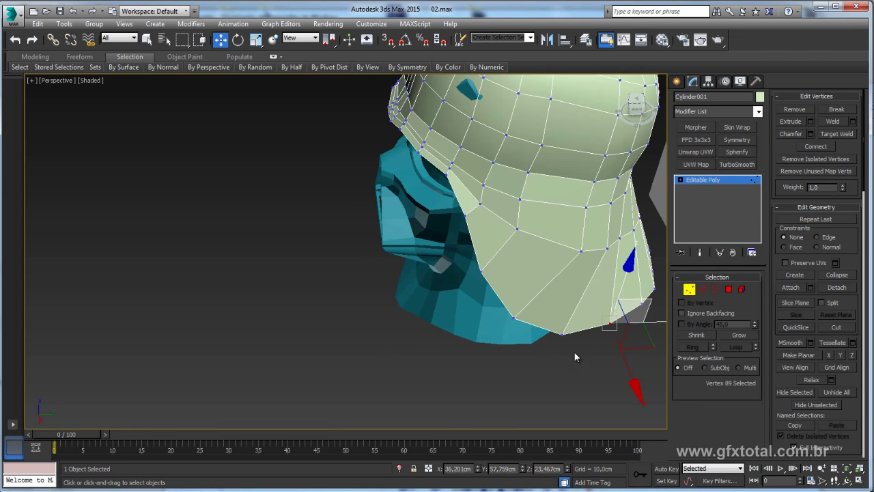
Select vertices on the helmet side and shift them toward the reference outline.
{"action": "left_click", "coordinate": [512, 314], "text": "ctrl"}
{"action": "mouse_move", "coordinate": [512, 314]}
{"action": "middle_mouse_down", "text": "alt"}
{"action": "mouse_move", "coordinate": [589, 358]}
{"action": "mouse_move", "coordinate": [606, 245]}
{"action": "mouse_move", "coordinate": [584, 244]}
{"action": "middle_mouse_up", "text": "alt"}
{"action": "left_click", "coordinate": [576, 244]}
{"action": "left_click", "coordinate": [610, 212], "text": "shift"}
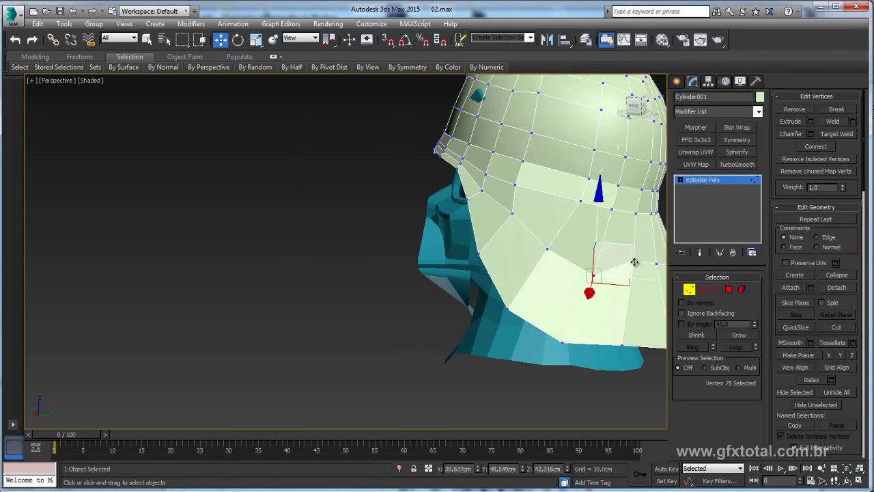
{"action": "middle_click_drag", "start_coordinate": [634, 260], "coordinate": [499, 282], "text": "alt"}
{"action": "left_click", "coordinate": [442, 271]}
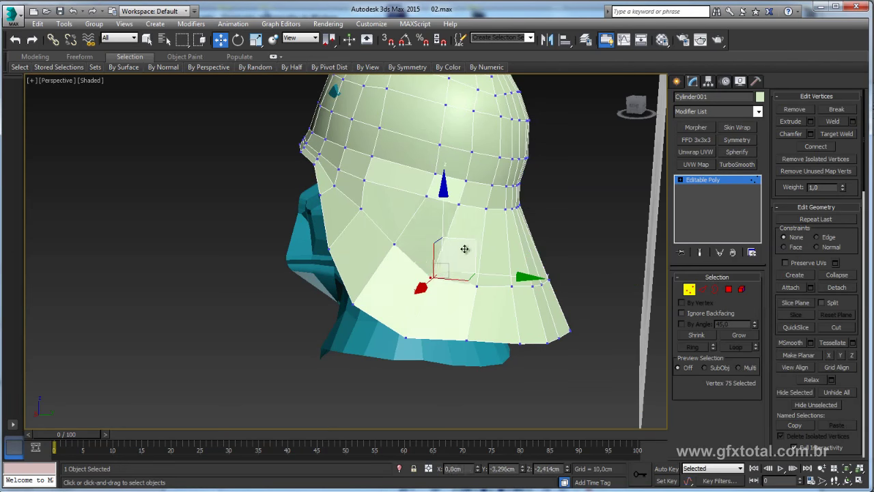
{"action": "mouse_move", "coordinate": [464, 248]}
{"action": "middle_mouse_down", "text": "alt"}
{"action": "mouse_move", "coordinate": [468, 220]}
{"action": "mouse_move", "coordinate": [441, 279]}
{"action": "middle_mouse_up", "text": "alt"}
{"action": "left_click_drag", "start_coordinate": [404, 263], "coordinate": [416, 268]}
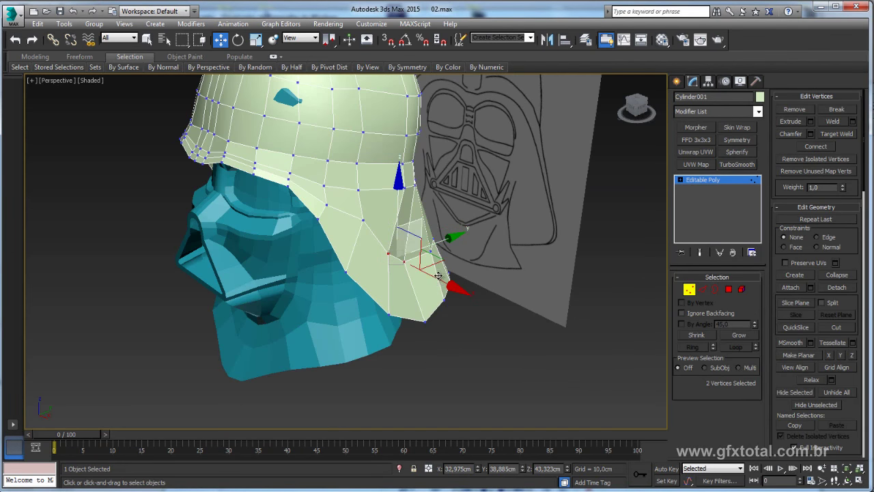
Move the lower flare vertices so they follow the Vader reference outline.
{"action": "left_click", "coordinate": [444, 283]}
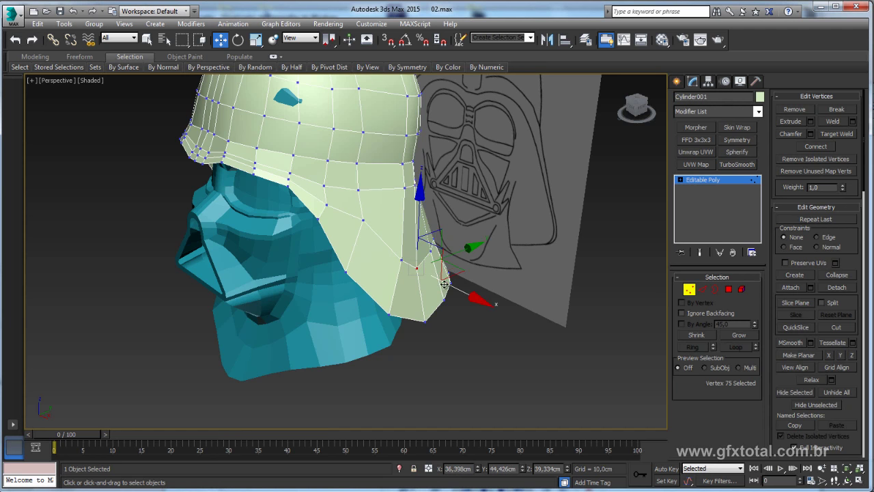
{"action": "left_click", "coordinate": [450, 285]}
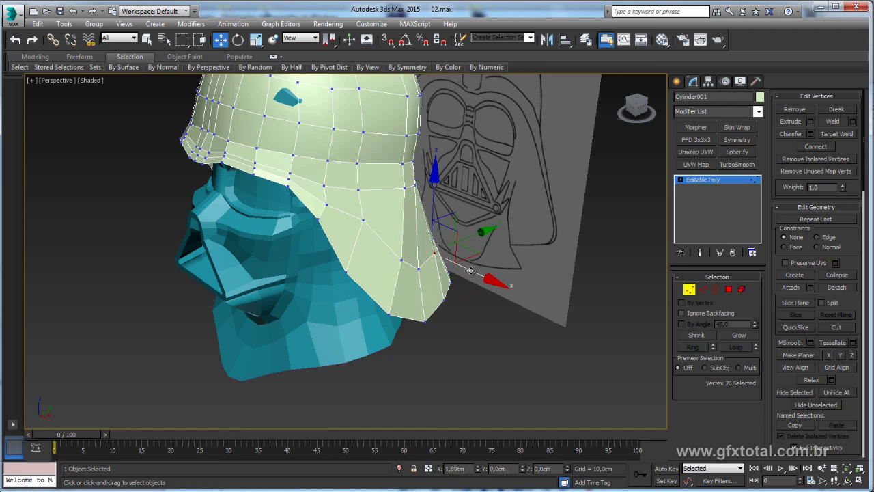
{"action": "mouse_move", "coordinate": [471, 273]}
{"action": "middle_mouse_down", "text": "alt"}
{"action": "mouse_move", "coordinate": [485, 280]}
{"action": "mouse_move", "coordinate": [410, 273]}
{"action": "mouse_move", "coordinate": [435, 249]}
{"action": "middle_mouse_up", "text": "alt"}
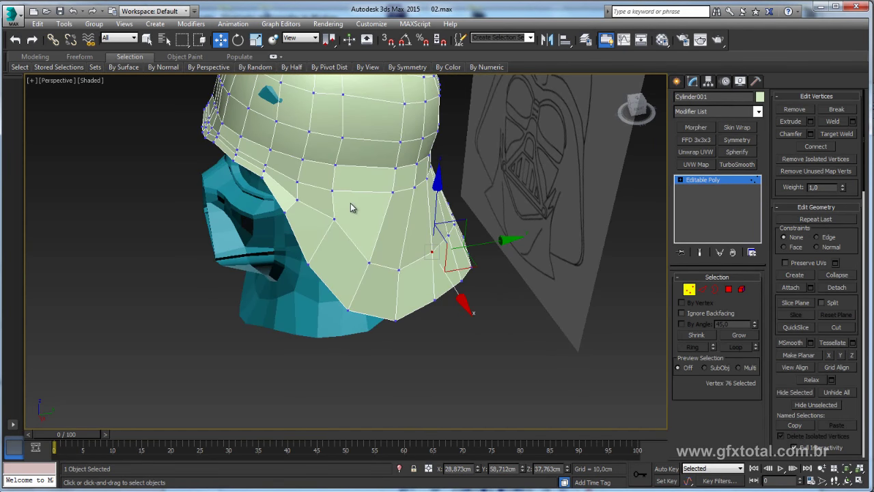
{"action": "left_click", "coordinate": [331, 190]}
{"action": "middle_click_drag", "start_coordinate": [331, 189], "coordinate": [376, 208], "text": "alt"}
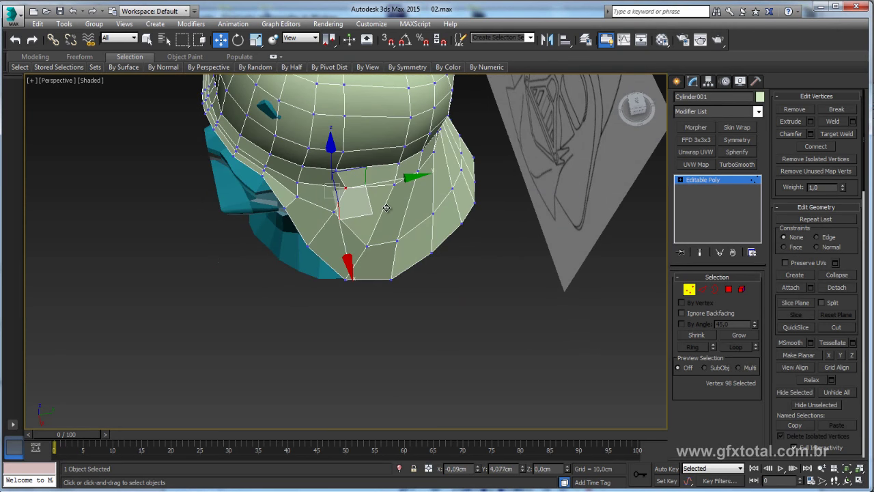
{"action": "left_click", "coordinate": [341, 168]}
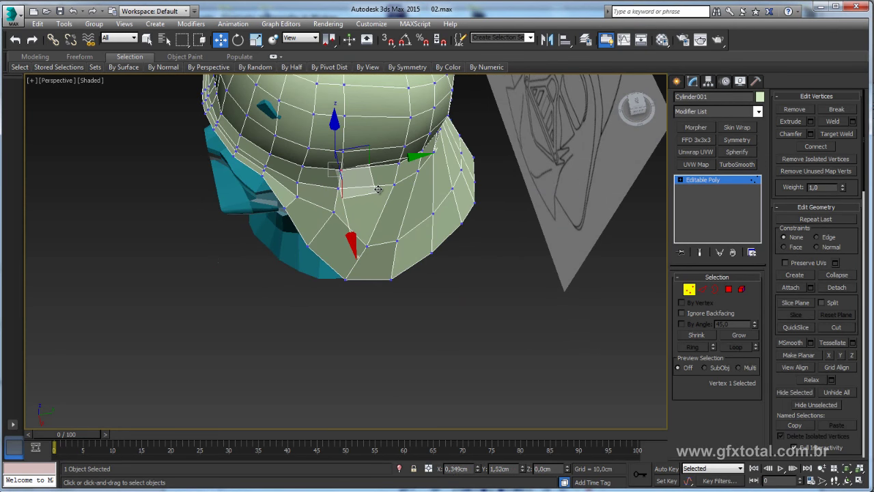
{"action": "middle_click_drag", "start_coordinate": [376, 192], "coordinate": [474, 174], "text": "alt"}
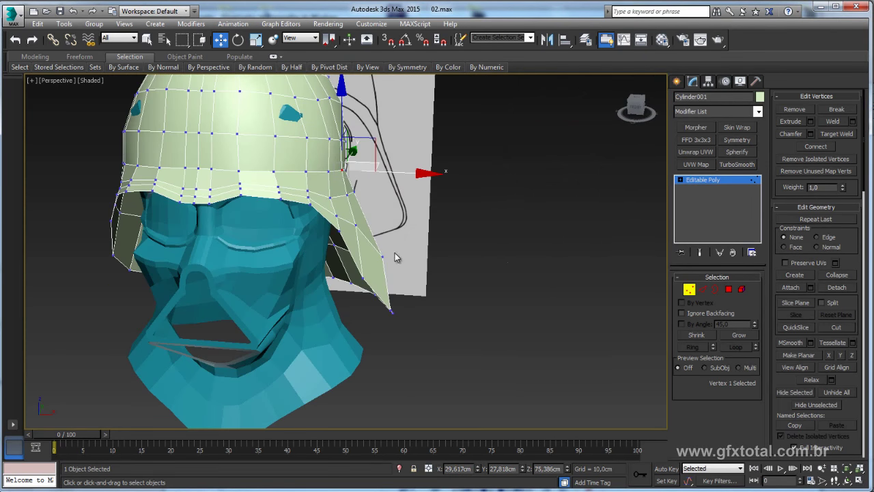
Nudge two vertices near the face mask slightly inward.
{"action": "left_click", "coordinate": [383, 258]}
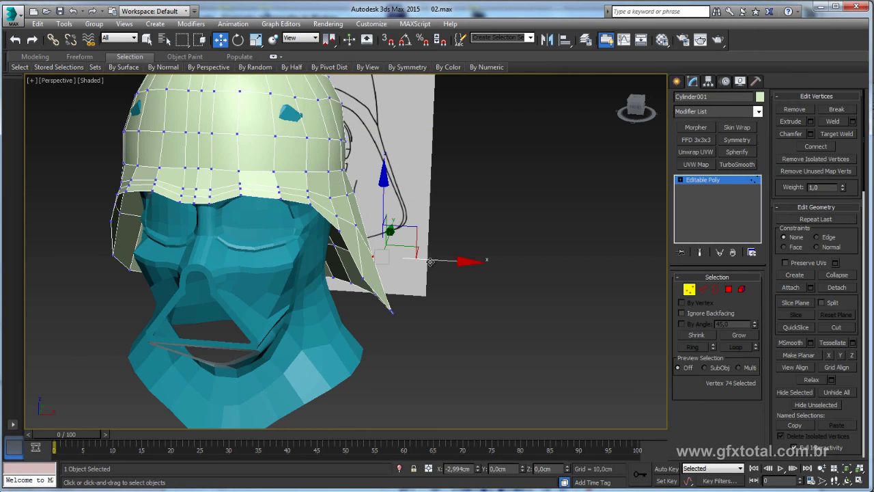
{"action": "left_click", "coordinate": [356, 225], "text": "ctrl"}
{"action": "left_click_drag", "start_coordinate": [417, 245], "coordinate": [411, 245]}
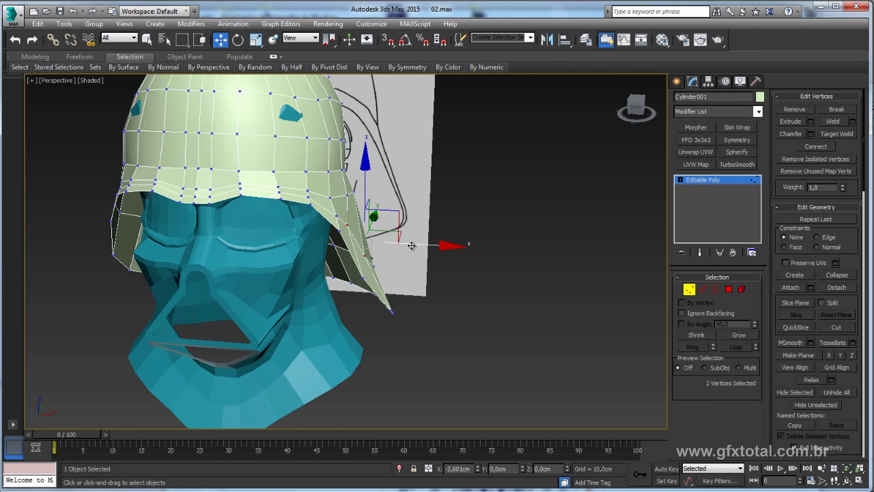
{"action": "mouse_move", "coordinate": [415, 244]}
{"action": "middle_mouse_down", "text": "alt"}
{"action": "mouse_move", "coordinate": [375, 255]}
{"action": "mouse_move", "coordinate": [541, 273]}
{"action": "middle_mouse_up", "text": "alt"}
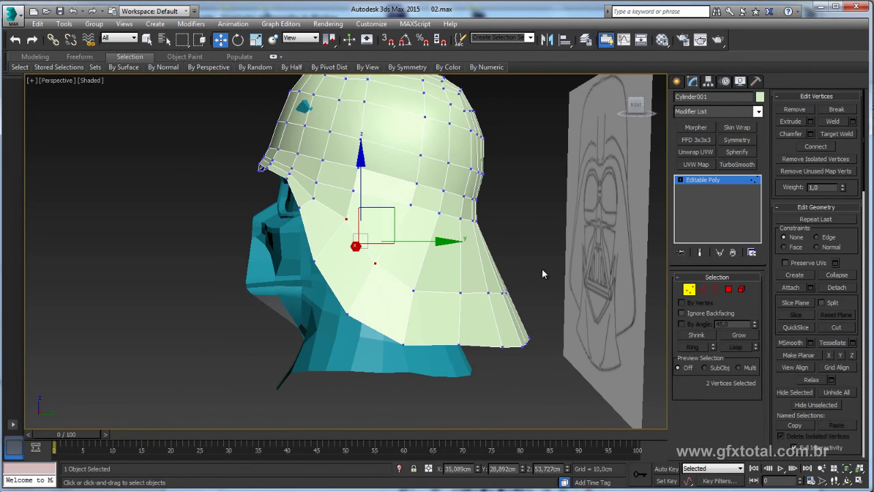
Box-select the ring of nine lower vertices, lift it slightly, and switch to Scale.
{"action": "left_click_drag", "start_coordinate": [428, 297], "coordinate": [407, 297]}
{"action": "left_click_drag", "start_coordinate": [516, 265], "coordinate": [519, 253]}
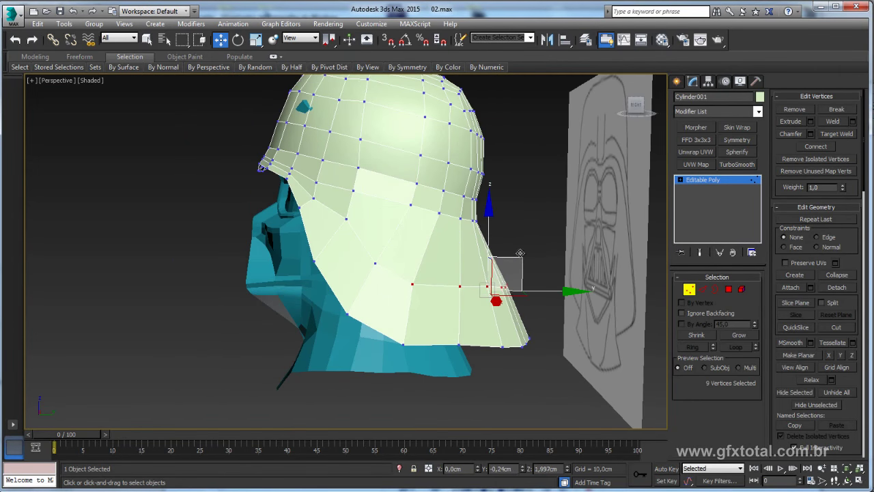
{"action": "key", "text": "e"}
{"action": "key", "text": "r"}
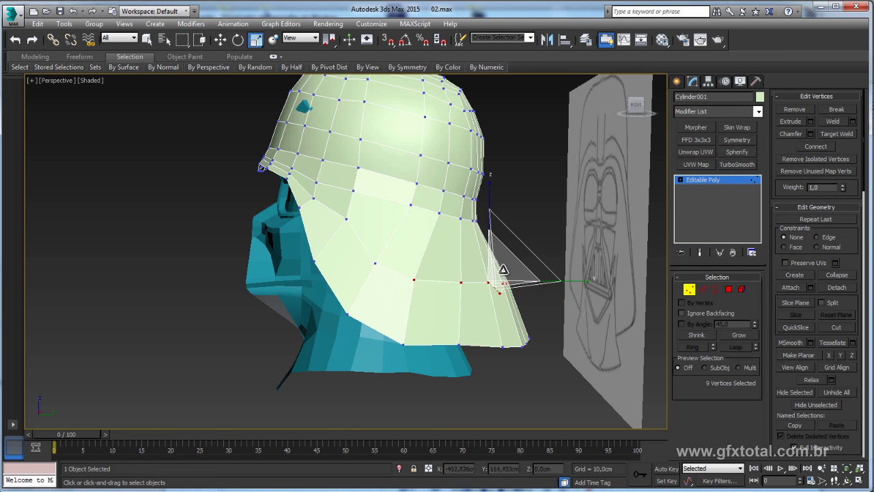
{"action": "mouse_move", "coordinate": [511, 274]}
{"action": "middle_mouse_down", "text": "alt"}
{"action": "mouse_move", "coordinate": [428, 350]}
{"action": "mouse_move", "coordinate": [409, 341]}
{"action": "mouse_move", "coordinate": [419, 342]}
{"action": "middle_mouse_up", "text": "alt"}
Merge two neighbouring seam vertices into one.
{"action": "scroll", "coordinate": [419, 278], "scroll_direction": "up", "scroll_amount": 5}
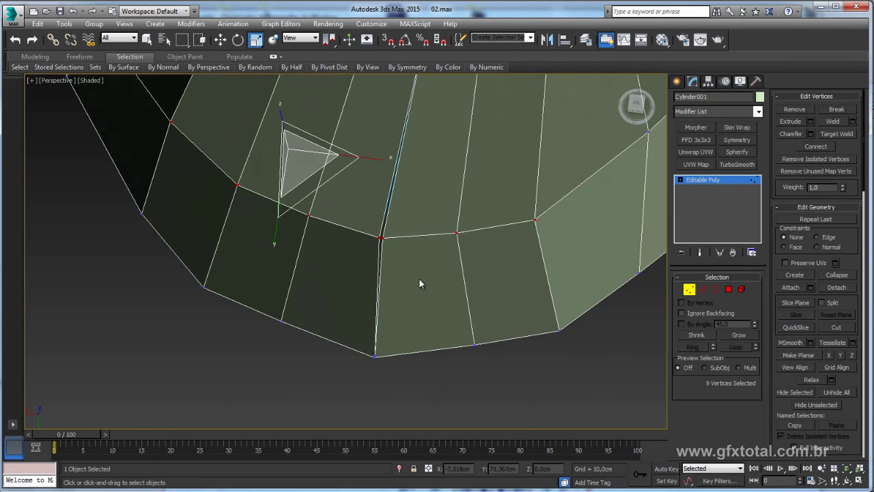
{"action": "left_click", "coordinate": [378, 237]}
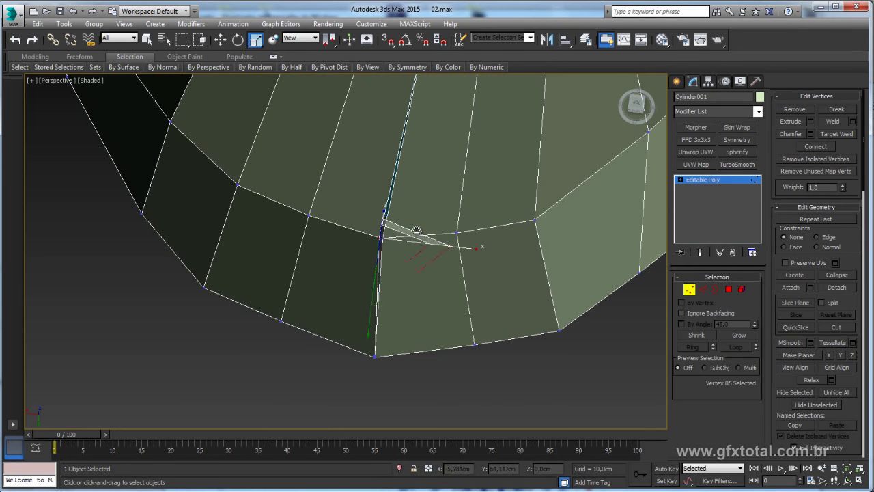
{"action": "left_click", "coordinate": [379, 238], "text": "ctrl"}
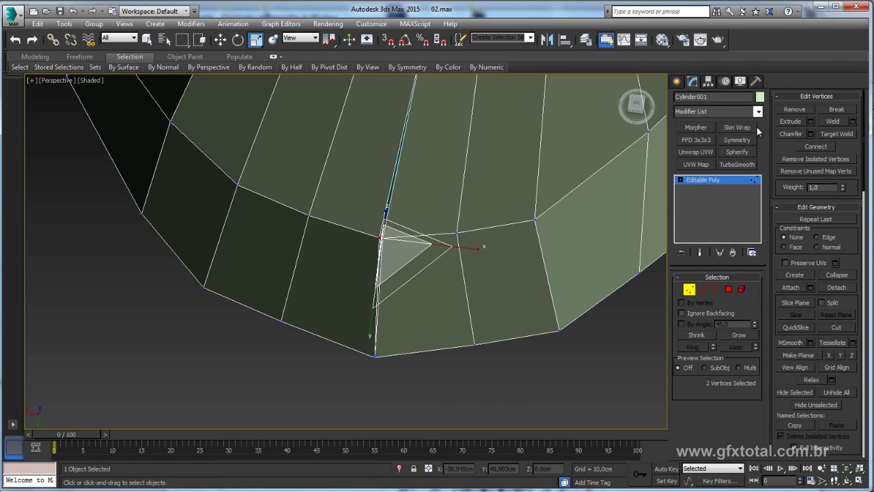
{"action": "left_click", "coordinate": [837, 274]}
{"action": "key", "text": "w"}
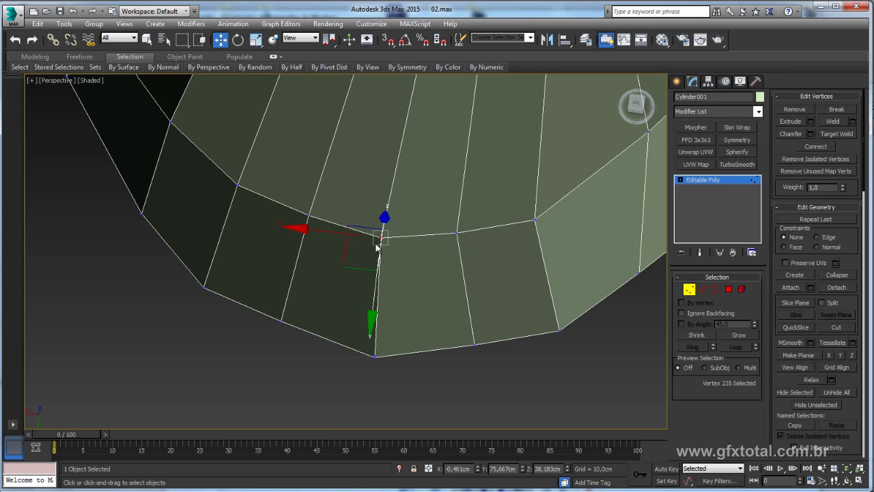
Switch to Edge mode and select the edge loop running down the helmet.
{"action": "scroll", "coordinate": [387, 237], "scroll_direction": "down", "scroll_amount": 2}
{"action": "scroll", "coordinate": [417, 228], "scroll_direction": "down", "scroll_amount": 2}
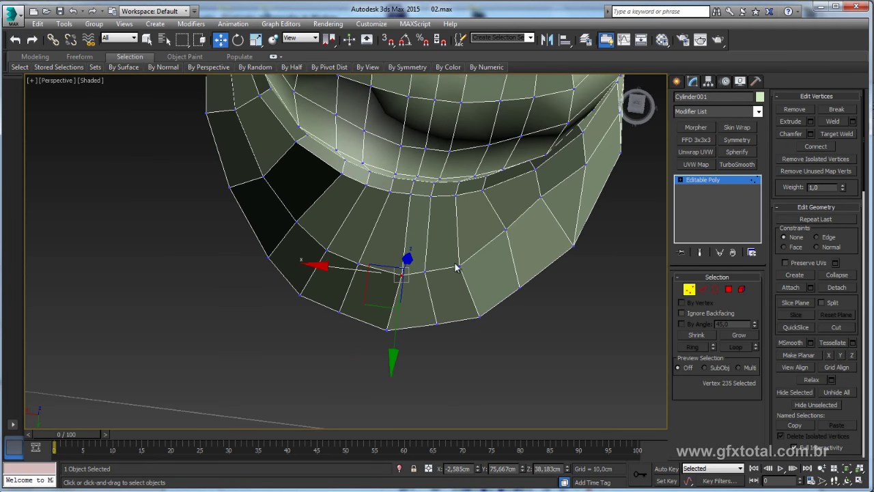
{"action": "left_click", "coordinate": [705, 290]}
{"action": "double_click", "coordinate": [403, 254]}
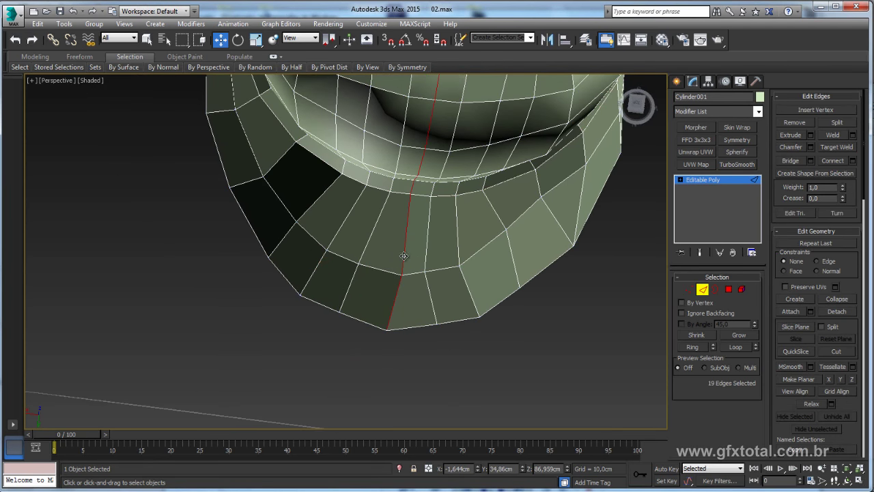
{"action": "mouse_move", "coordinate": [402, 254]}
{"action": "middle_mouse_down", "text": "alt"}
{"action": "mouse_move", "coordinate": [415, 257]}
{"action": "mouse_move", "coordinate": [490, 223]}
{"action": "mouse_move", "coordinate": [289, 139]}
{"action": "middle_mouse_up", "text": "alt"}
{"action": "scroll", "coordinate": [414, 257], "scroll_direction": "down", "scroll_amount": 3}
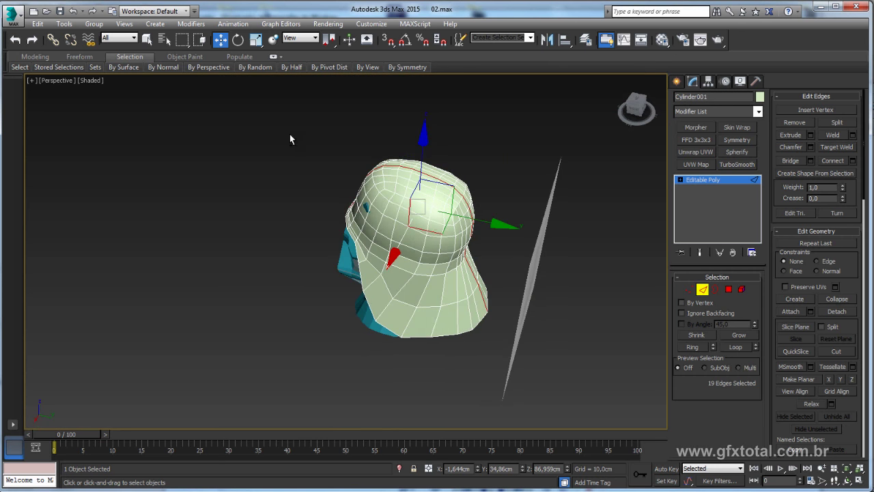
Select two collar edges and flatten them along X.
{"action": "left_click", "coordinate": [507, 252]}
{"action": "mouse_move", "coordinate": [565, 303]}
{"action": "middle_mouse_down", "text": "alt"}
{"action": "mouse_move", "coordinate": [501, 305]}
{"action": "mouse_move", "coordinate": [463, 252]}
{"action": "middle_mouse_up", "text": "alt"}
{"action": "scroll", "coordinate": [433, 343], "scroll_direction": "up", "scroll_amount": 3}
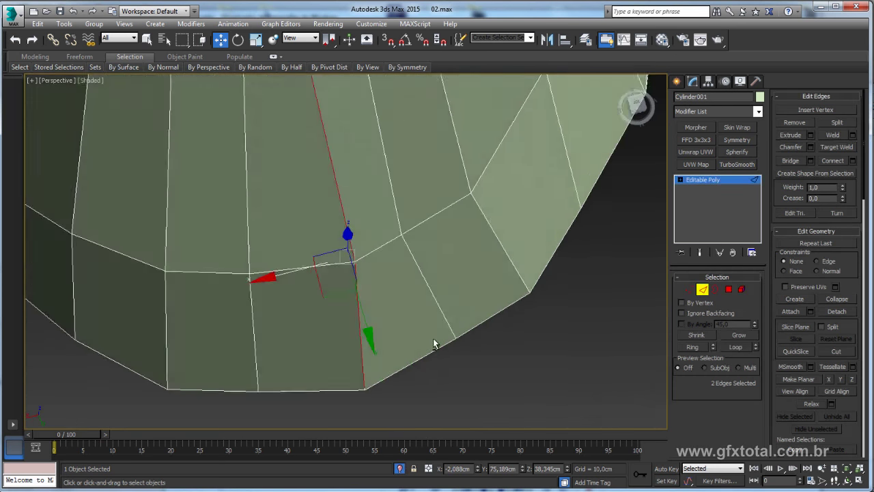
{"action": "middle_click_drag", "start_coordinate": [432, 344], "coordinate": [423, 220], "text": "alt"}
{"action": "scroll", "coordinate": [436, 269], "scroll_direction": "down", "scroll_amount": 5}
{"action": "middle_click_drag", "start_coordinate": [444, 270], "coordinate": [582, 202], "text": "alt"}
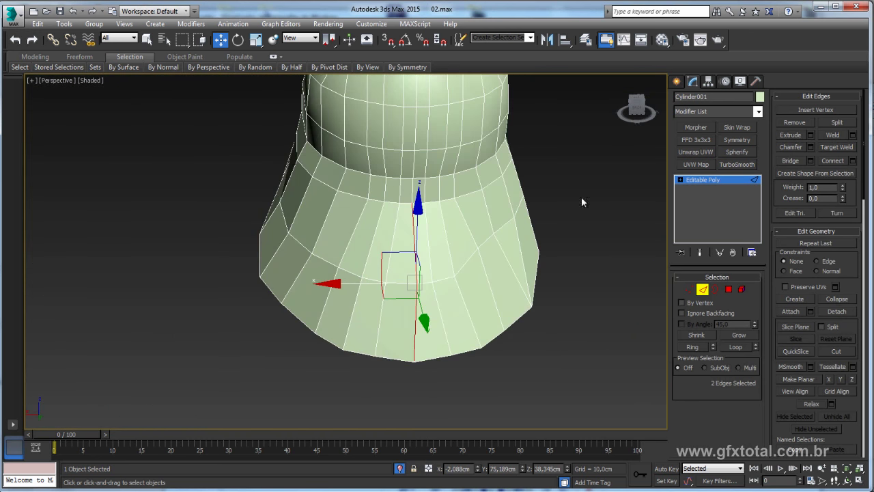
{"action": "left_click", "coordinate": [830, 379]}
{"action": "middle_click_drag", "start_coordinate": [461, 283], "coordinate": [427, 297], "text": "alt"}
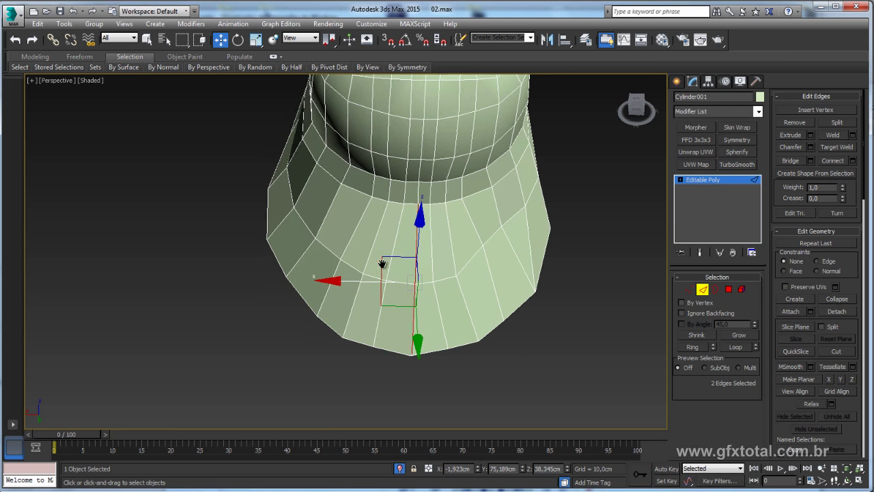
{"action": "middle_click_drag", "start_coordinate": [383, 261], "coordinate": [345, 266], "text": "alt"}
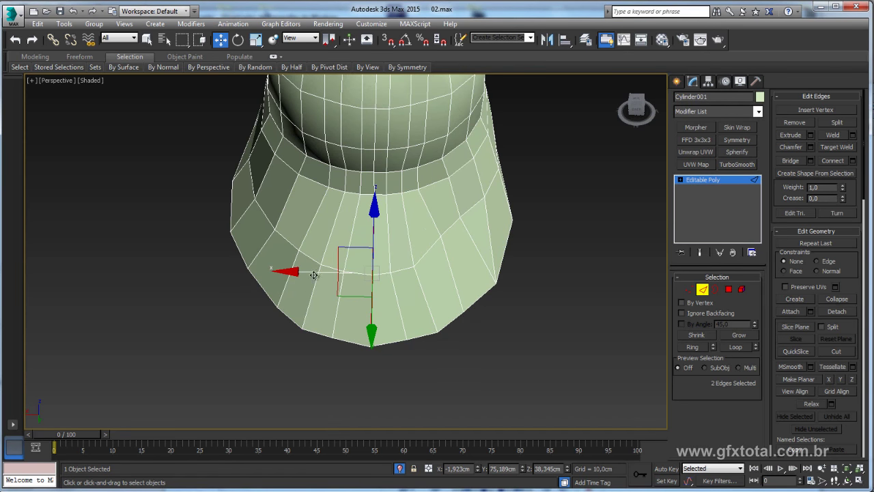
{"action": "mouse_move", "coordinate": [638, 279]}
{"action": "middle_mouse_down", "text": "alt"}
{"action": "mouse_move", "coordinate": [468, 299]}
{"action": "mouse_move", "coordinate": [478, 293]}
{"action": "middle_mouse_up", "text": "alt"}
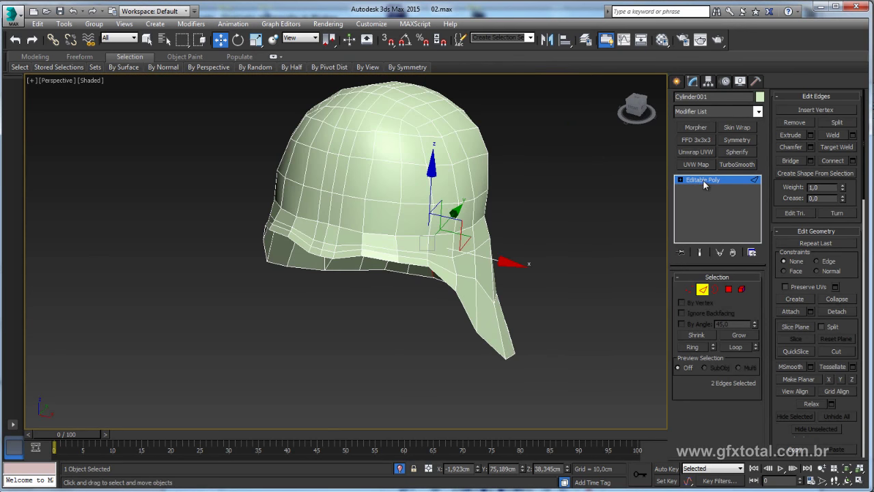
Reselect the vertical edge loop down the helmet's centre from a front view.
{"action": "left_click", "coordinate": [702, 179]}
{"action": "middle_click_drag", "start_coordinate": [614, 260], "coordinate": [515, 251], "text": "alt"}
{"action": "left_click", "coordinate": [708, 289]}
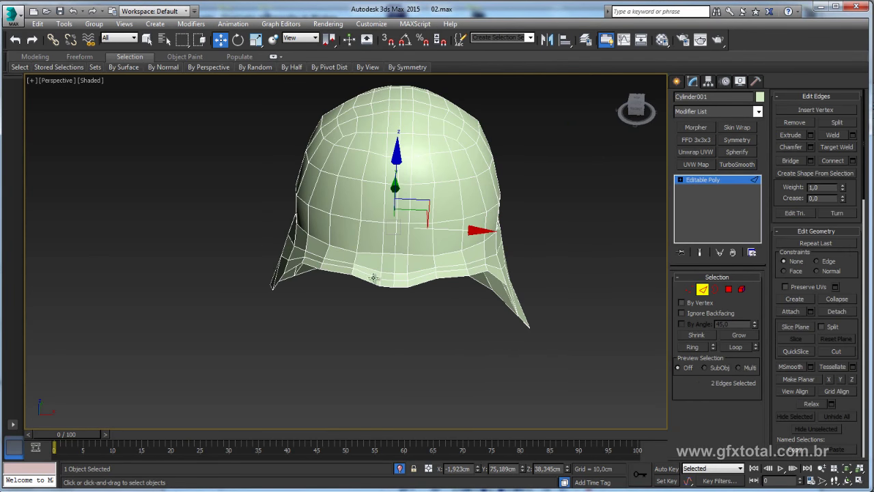
{"action": "double_click", "coordinate": [394, 265]}
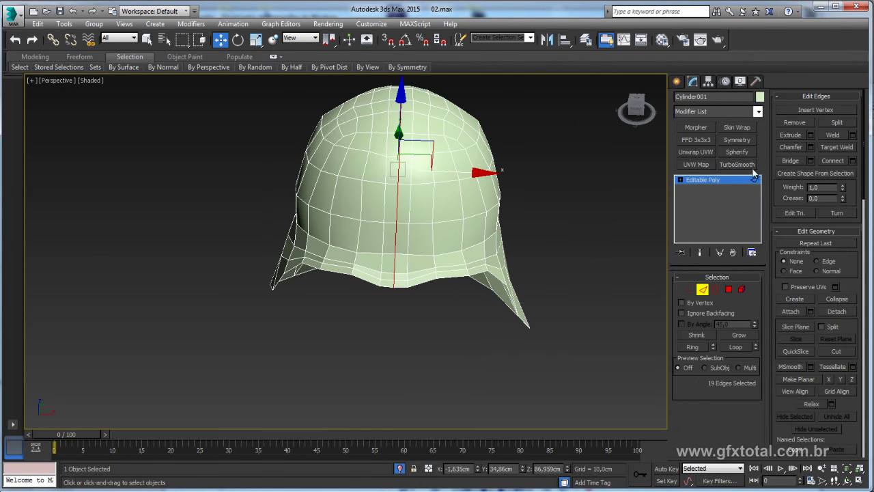
{"action": "middle_click_drag", "start_coordinate": [518, 210], "coordinate": [459, 186], "text": "alt"}
{"action": "middle_click_drag", "start_coordinate": [481, 295], "coordinate": [506, 255], "text": "alt"}
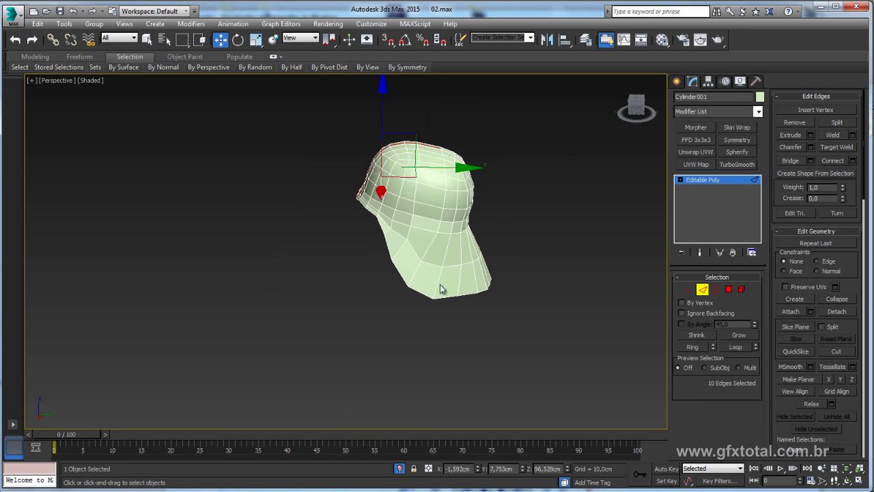
{"action": "scroll", "coordinate": [505, 255], "scroll_direction": "up", "scroll_amount": 3}
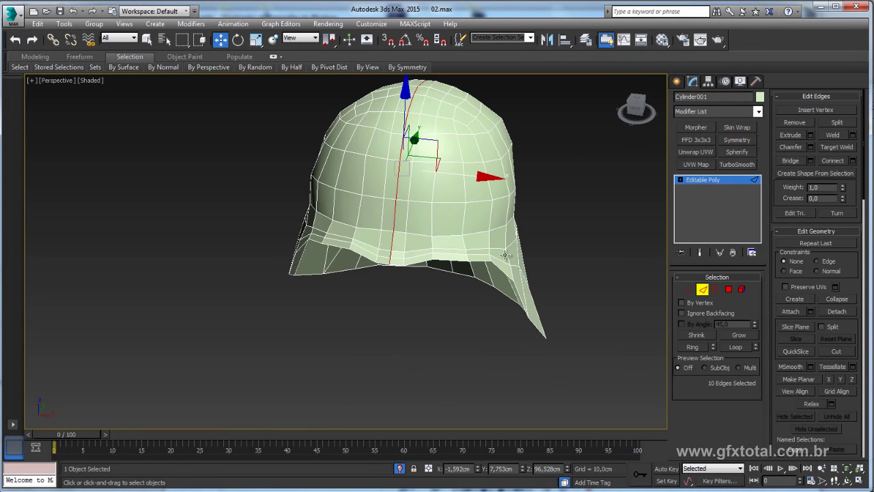
Mirror the helmet with a Symmetry modifier and check the result.
{"action": "left_click", "coordinate": [738, 142]}
{"action": "mouse_move", "coordinate": [548, 266]}
{"action": "middle_mouse_down", "text": "alt"}
{"action": "mouse_move", "coordinate": [443, 242]}
{"action": "mouse_move", "coordinate": [340, 241]}
{"action": "mouse_move", "coordinate": [482, 241]}
{"action": "mouse_move", "coordinate": [522, 259]}
{"action": "mouse_move", "coordinate": [354, 242]}
{"action": "mouse_move", "coordinate": [400, 264]}
{"action": "mouse_move", "coordinate": [368, 253]}
{"action": "mouse_move", "coordinate": [395, 242]}
{"action": "middle_mouse_up", "text": "alt"}
{"action": "left_click", "coordinate": [701, 189]}
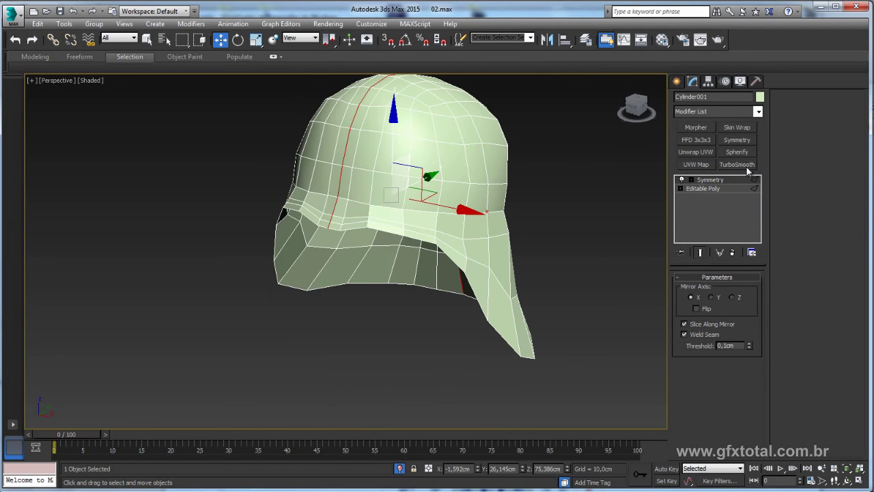
Add a Shell modifier with a 1cm outer amount and a TurboSmooth, then inspect the helmet.
{"action": "left_click", "coordinate": [758, 112]}
{"action": "scroll", "coordinate": [724, 307], "scroll_direction": "down", "scroll_amount": 10}
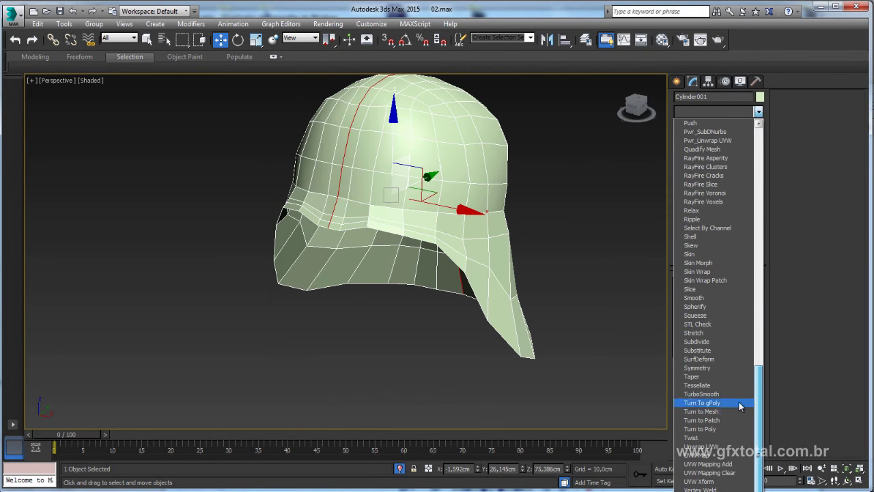
{"action": "left_click", "coordinate": [700, 238]}
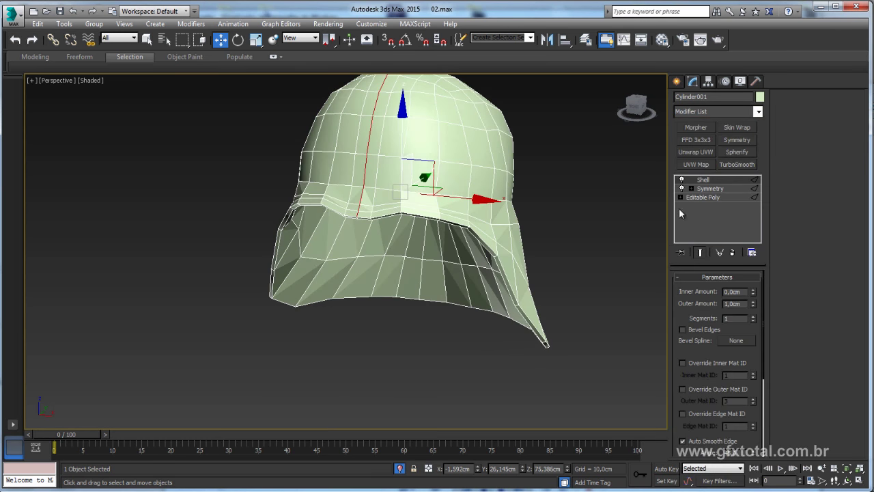
{"action": "left_click", "coordinate": [737, 164]}
{"action": "left_click", "coordinate": [607, 267]}
{"action": "mouse_move", "coordinate": [606, 266]}
{"action": "middle_mouse_down", "text": "alt"}
{"action": "mouse_move", "coordinate": [311, 274]}
{"action": "mouse_move", "coordinate": [490, 281]}
{"action": "mouse_move", "coordinate": [574, 271]}
{"action": "mouse_move", "coordinate": [558, 280]}
{"action": "middle_mouse_up", "text": "alt"}
{"action": "mouse_move", "coordinate": [402, 468]}
{"action": "middle_mouse_down", "text": "alt"}
{"action": "mouse_move", "coordinate": [473, 345]}
{"action": "mouse_move", "coordinate": [545, 333]}
{"action": "middle_mouse_up", "text": "alt"}
Unhide all objects to bring back the blue face mask.
{"action": "right_click", "coordinate": [432, 336]}
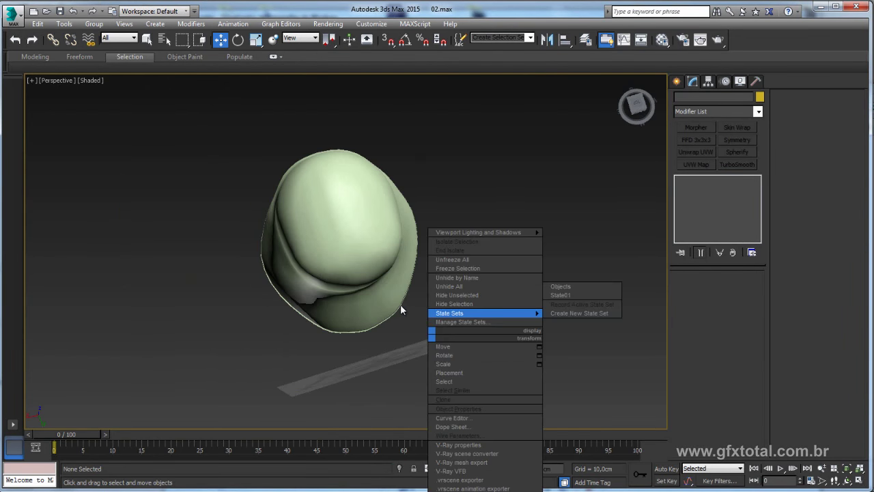
{"action": "left_click", "coordinate": [469, 271]}
{"action": "mouse_move", "coordinate": [469, 271]}
{"action": "middle_mouse_down", "text": "alt"}
{"action": "mouse_move", "coordinate": [517, 220]}
{"action": "mouse_move", "coordinate": [352, 361]}
{"action": "mouse_move", "coordinate": [484, 228]}
{"action": "middle_mouse_up", "text": "alt"}
{"action": "scroll", "coordinate": [450, 259], "scroll_direction": "up", "scroll_amount": 2}
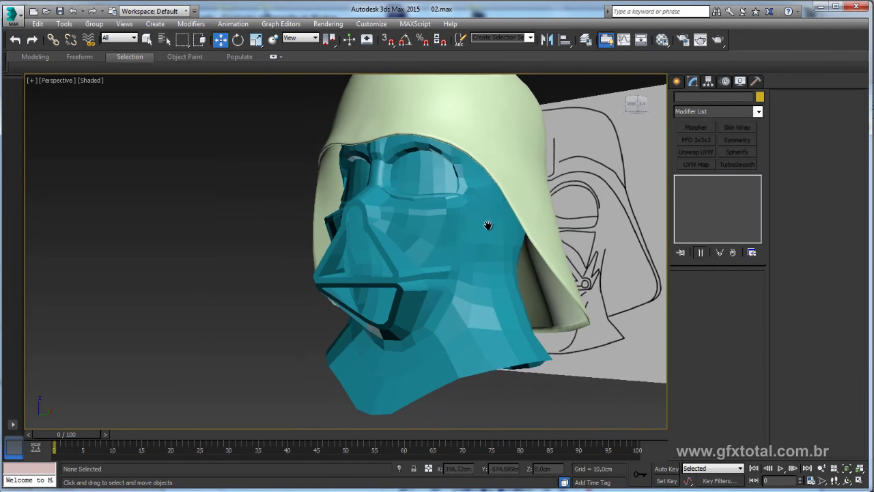
Compare the model with the Darth Vader reference photo in Photo Viewer.
{"action": "key", "text": "alt+Tab"}
{"action": "key", "text": "alt+Tab"}
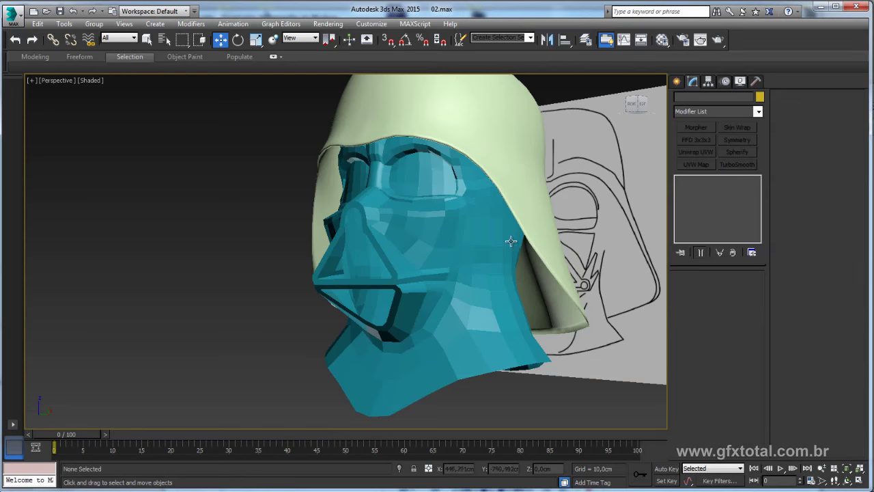
{"action": "key", "text": "alt+Tab"}
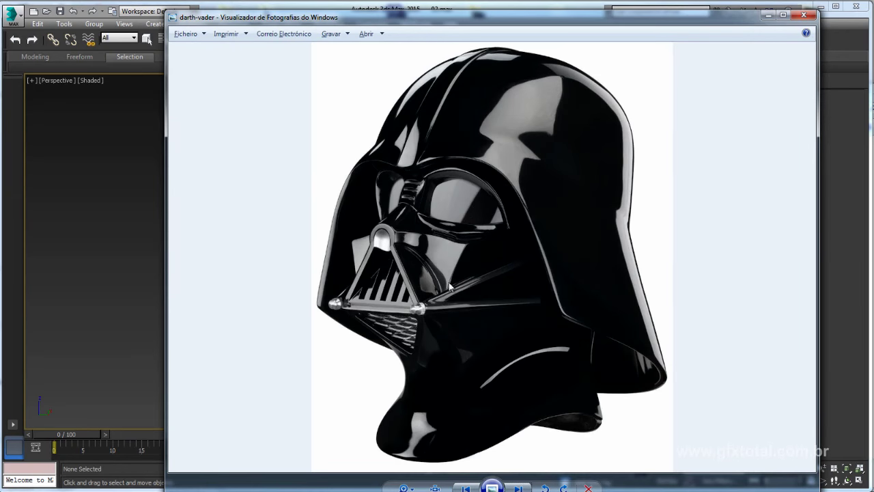
{"action": "key", "text": "alt+Tab"}
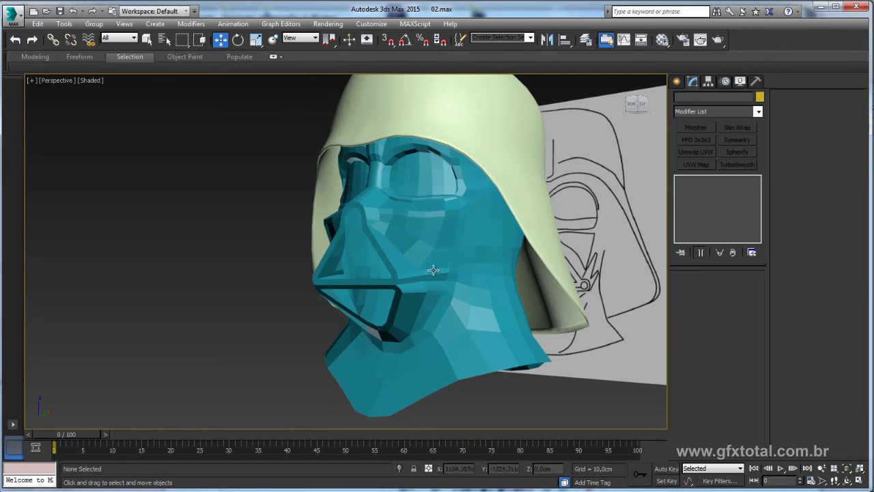
{"action": "key", "text": "alt+Tab"}
{"action": "key", "text": "alt+Tab"}
Select the face mask (Plane002) and pick a side polygon at Polygon level.
{"action": "left_click", "coordinate": [497, 280]}
{"action": "left_click", "coordinate": [728, 289]}
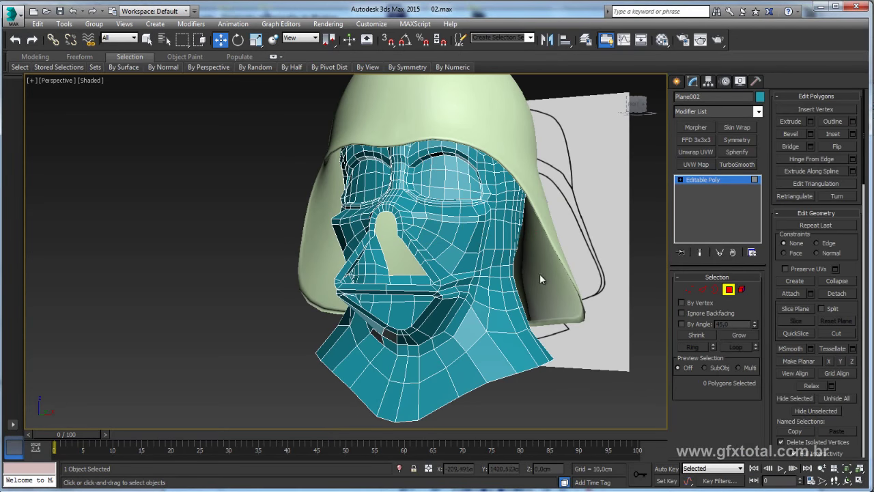
{"action": "mouse_move", "coordinate": [540, 273]}
{"action": "middle_mouse_down", "text": "alt"}
{"action": "mouse_move", "coordinate": [520, 255]}
{"action": "mouse_move", "coordinate": [522, 239]}
{"action": "mouse_move", "coordinate": [546, 226]}
{"action": "middle_mouse_up", "text": "alt"}
{"action": "left_click", "coordinate": [514, 247]}
{"action": "left_click", "coordinate": [517, 230]}
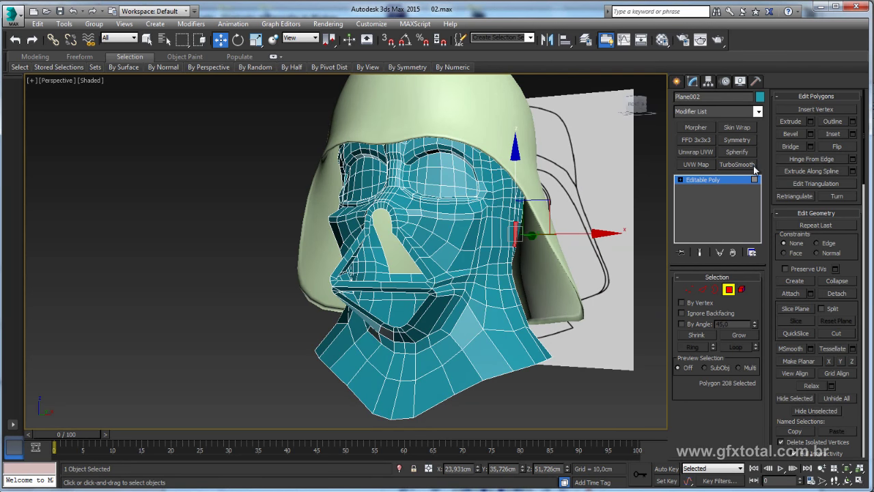
Enable Soft Selection with a 23.6cm falloff and adjust the mask's side polygons.
{"action": "left_click_drag", "start_coordinate": [843, 391], "coordinate": [806, 235]}
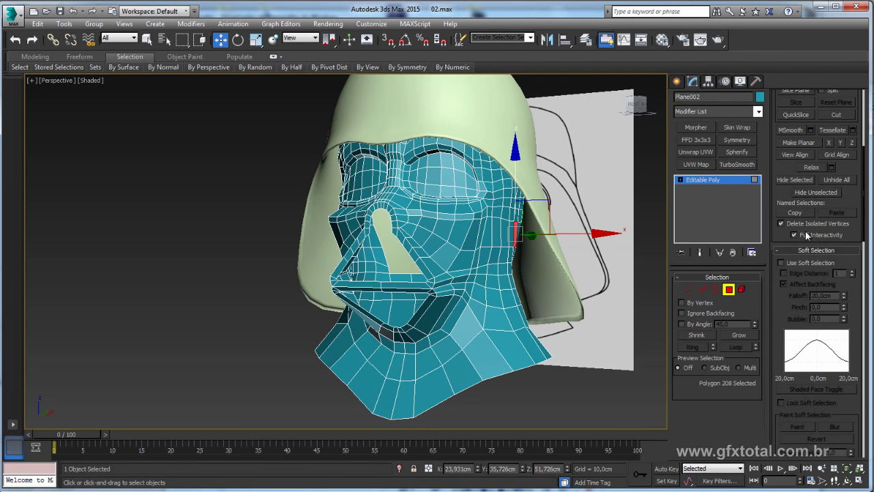
{"action": "left_click", "coordinate": [792, 263]}
{"action": "left_click_drag", "start_coordinate": [840, 293], "coordinate": [843, 273]}
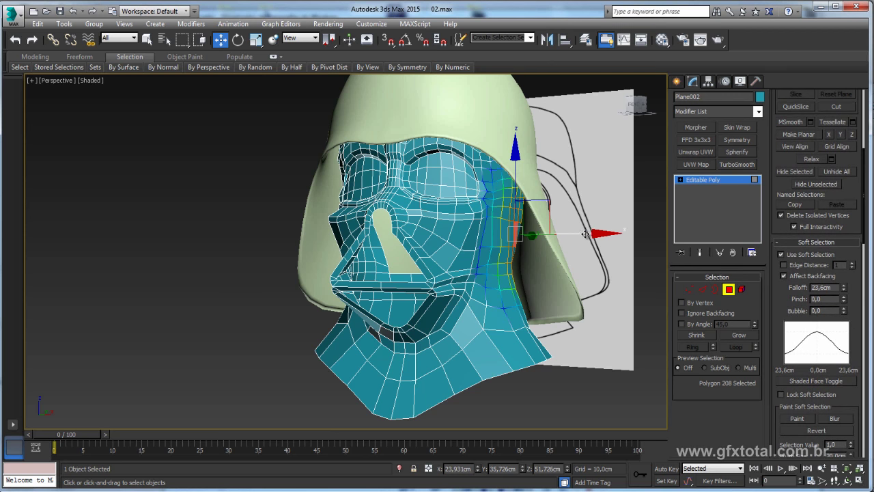
{"action": "mouse_move", "coordinate": [599, 262]}
{"action": "middle_mouse_down", "text": "alt"}
{"action": "mouse_move", "coordinate": [540, 260]}
{"action": "mouse_move", "coordinate": [522, 237]}
{"action": "middle_mouse_up", "text": "alt"}
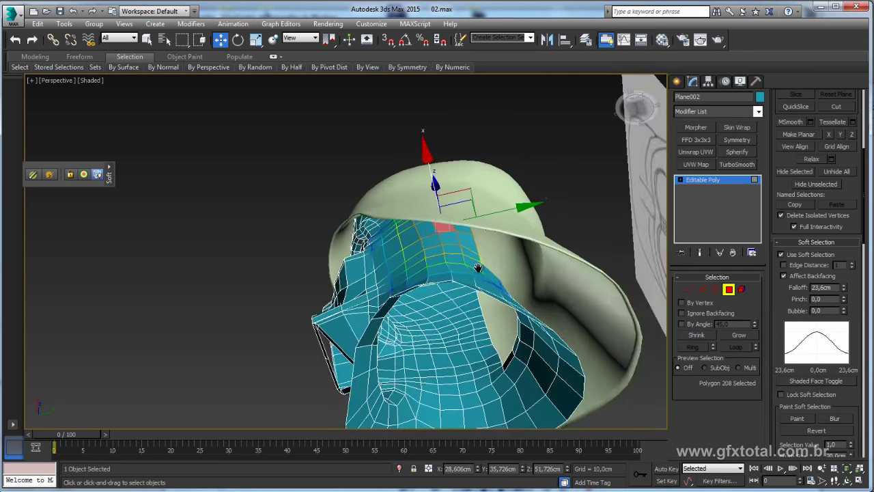
{"action": "middle_click_drag", "start_coordinate": [521, 237], "coordinate": [516, 218], "text": "alt"}
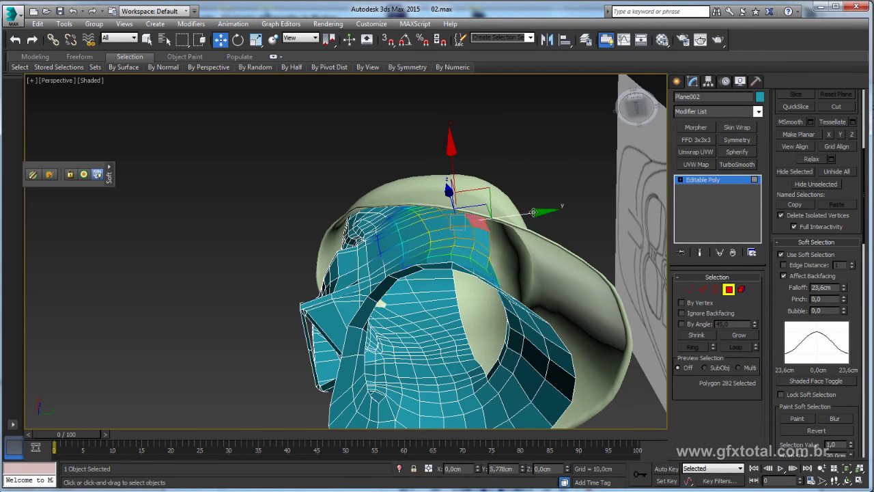
{"action": "key", "text": "4"}
{"action": "middle_click_drag", "start_coordinate": [517, 219], "coordinate": [523, 274], "text": "alt"}
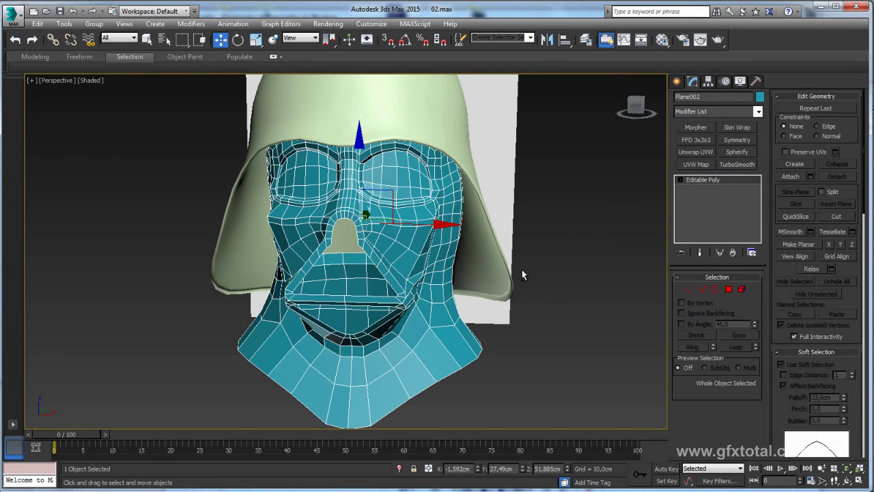
Turn off Soft Selection and add a Symmetry modifier to the face mask.
{"action": "left_click", "coordinate": [701, 290]}
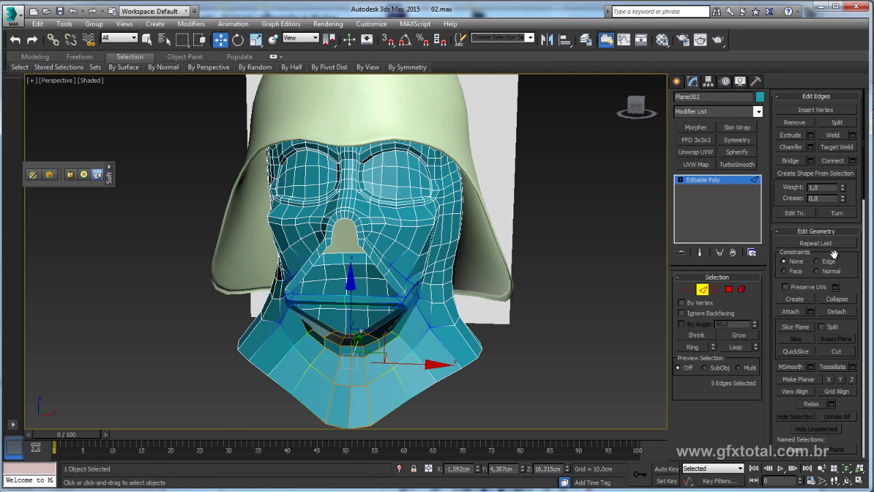
{"action": "scroll", "coordinate": [834, 254], "scroll_direction": "down", "scroll_amount": 5}
{"action": "scroll", "coordinate": [785, 328], "scroll_direction": "down", "scroll_amount": 1}
{"action": "left_click", "coordinate": [784, 339]}
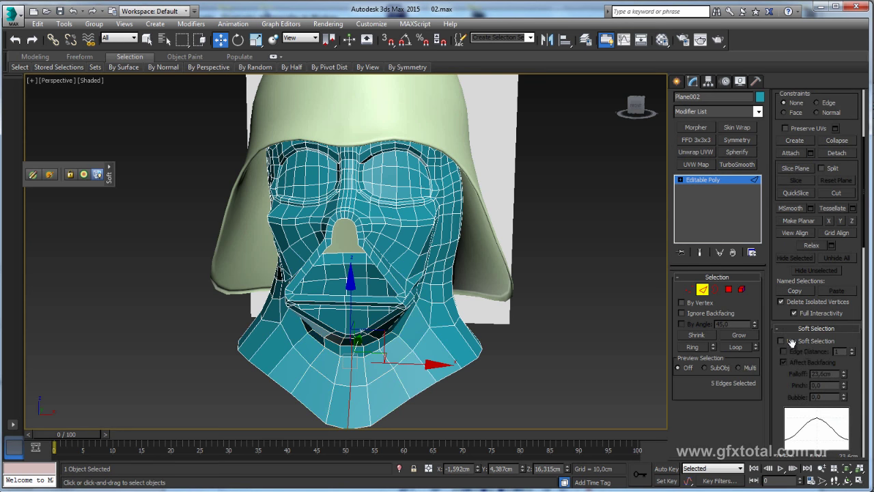
{"action": "left_click", "coordinate": [737, 140]}
{"action": "mouse_move", "coordinate": [387, 265]}
{"action": "middle_mouse_down", "text": "alt"}
{"action": "mouse_move", "coordinate": [481, 256]}
{"action": "mouse_move", "coordinate": [389, 259]}
{"action": "middle_mouse_up", "text": "alt"}
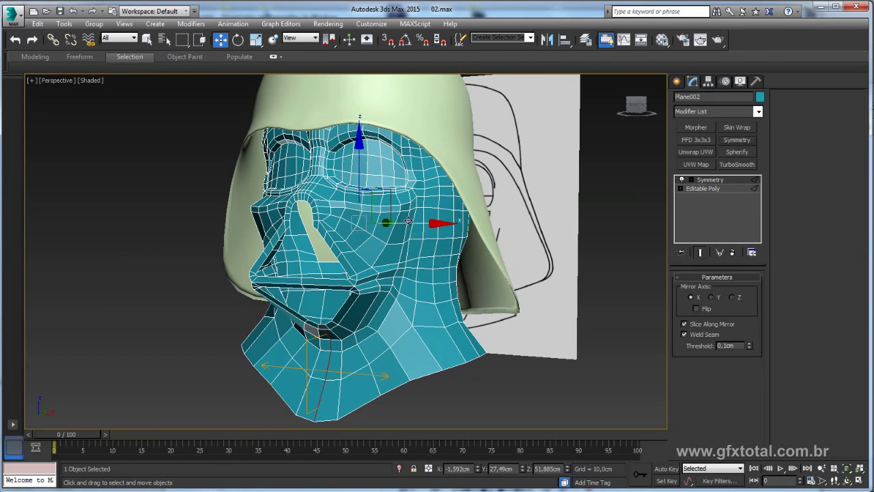
Collapse the mask, remove the helmet's TurboSmooth and Shell, and collapse the helmet to Editable Poly.
{"action": "right_click", "coordinate": [405, 216]}
{"action": "mouse_move", "coordinate": [469, 328]}
{"action": "left_click", "coordinate": [557, 336]}
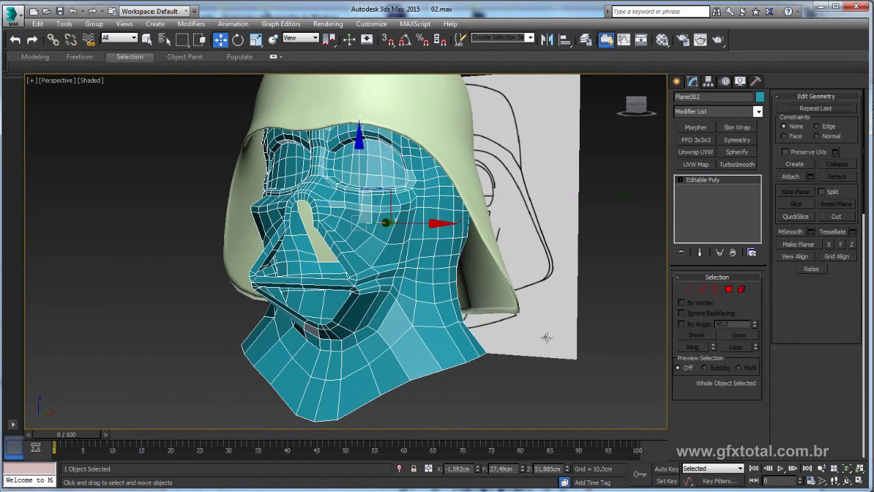
{"action": "left_click", "coordinate": [471, 187]}
{"action": "left_click", "coordinate": [732, 253]}
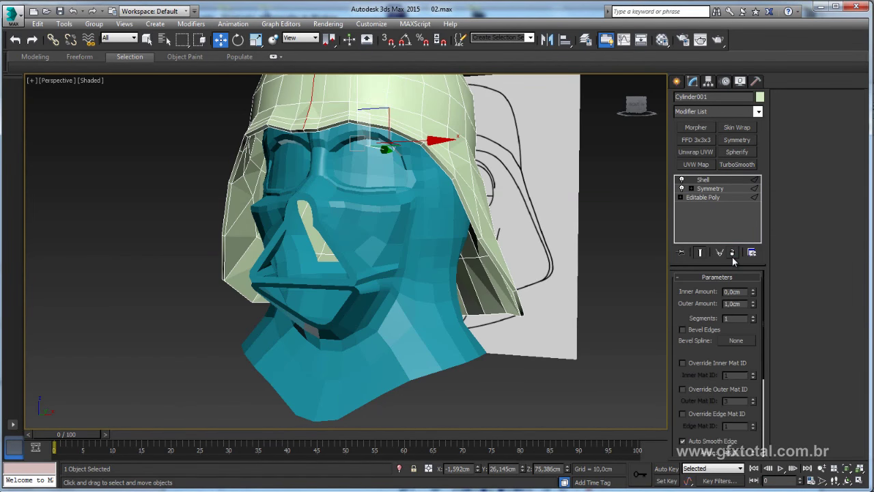
{"action": "left_click", "coordinate": [732, 253]}
{"action": "middle_click_drag", "start_coordinate": [471, 211], "coordinate": [430, 198], "text": "alt"}
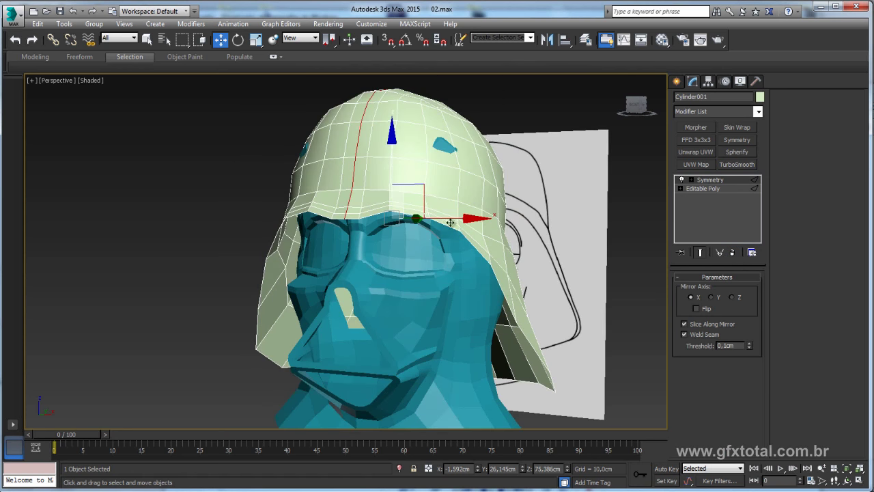
{"action": "right_click", "coordinate": [428, 194]}
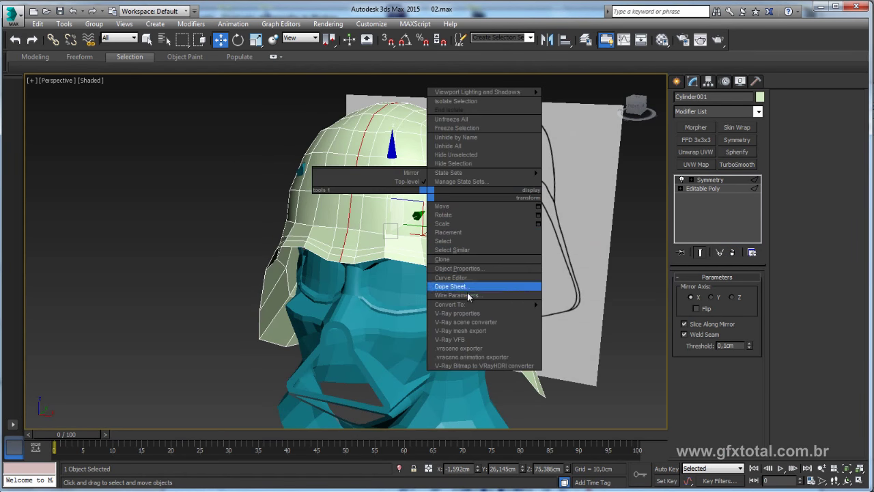
{"action": "left_click", "coordinate": [580, 313]}
Enable Soft Selection on the face mask's vertices with a 21.8cm falloff.
{"action": "left_click", "coordinate": [445, 183]}
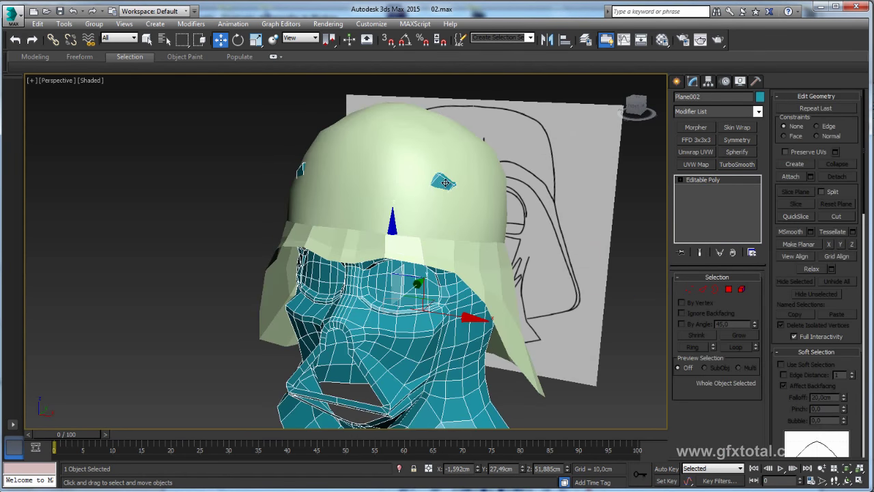
{"action": "left_click", "coordinate": [690, 288]}
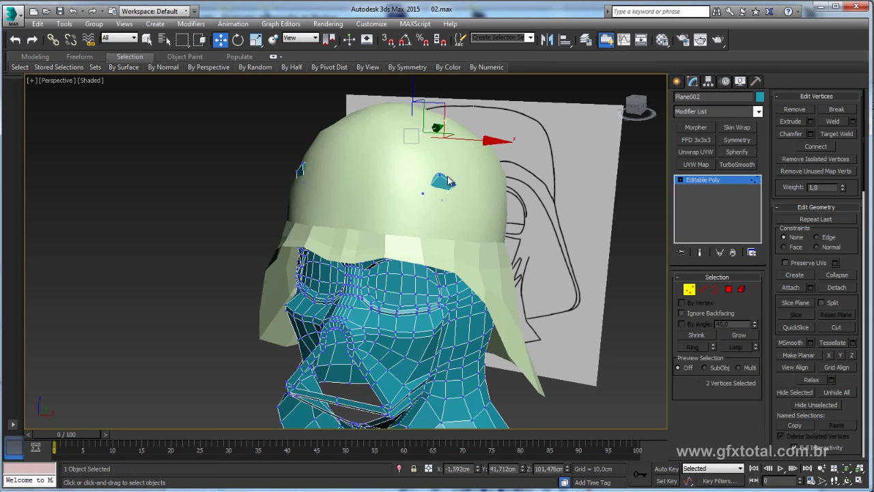
{"action": "middle_click_drag", "start_coordinate": [441, 179], "coordinate": [519, 185], "text": "alt"}
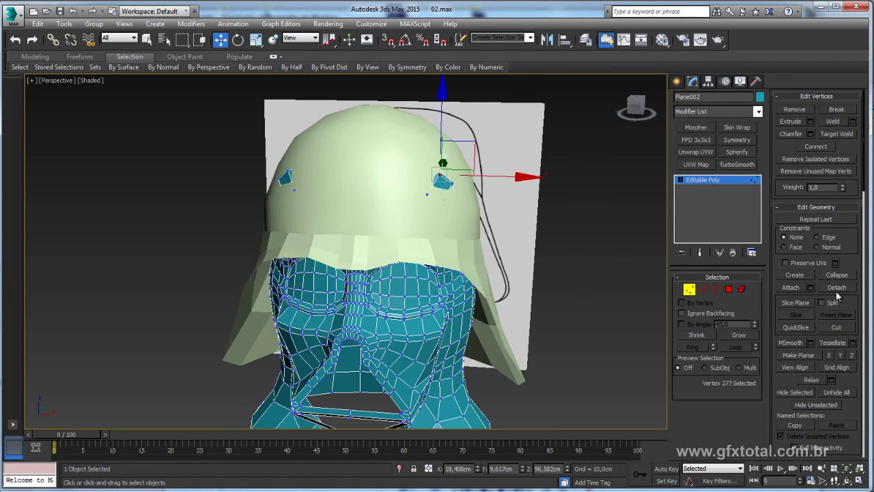
{"action": "scroll", "coordinate": [849, 251], "scroll_direction": "down", "scroll_amount": 5}
{"action": "left_click", "coordinate": [802, 242]}
{"action": "left_click_drag", "start_coordinate": [843, 272], "coordinate": [844, 269]}
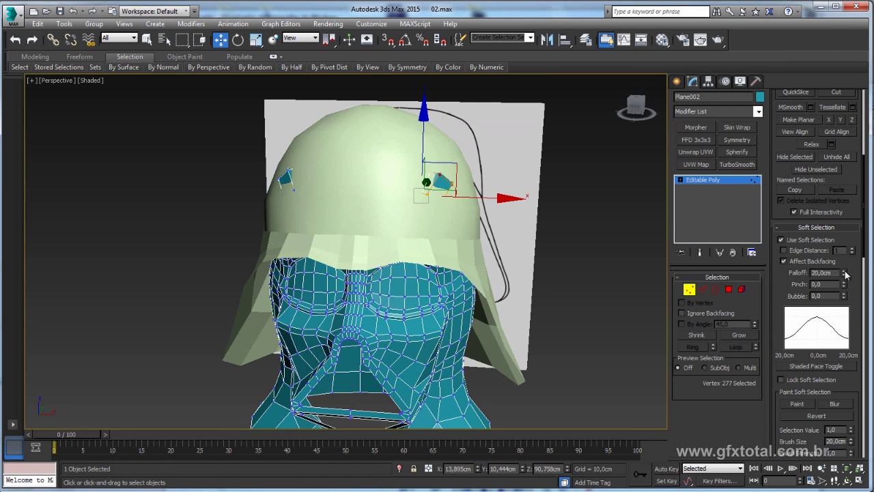
{"action": "middle_click_drag", "start_coordinate": [493, 205], "coordinate": [444, 220], "text": "alt"}
{"action": "scroll", "coordinate": [486, 207], "scroll_direction": "down", "scroll_amount": 2}
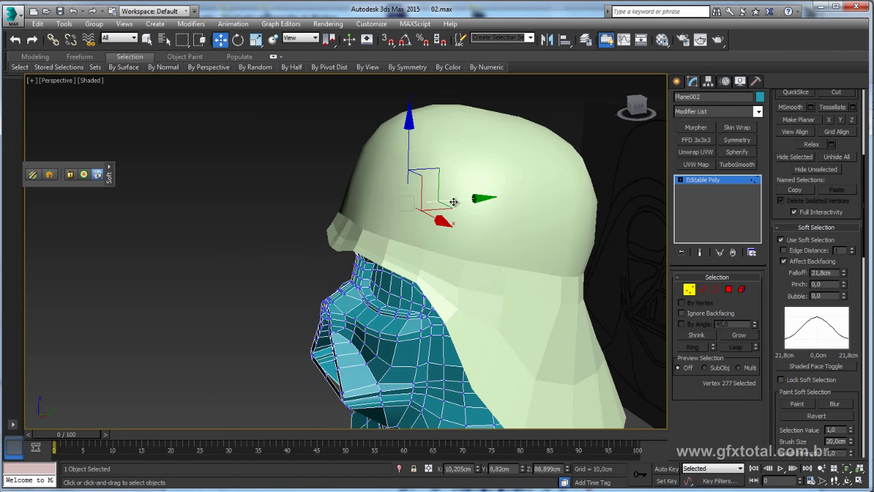
{"action": "left_click", "coordinate": [713, 180]}
{"action": "middle_click_drag", "start_coordinate": [518, 226], "coordinate": [611, 229], "text": "alt"}
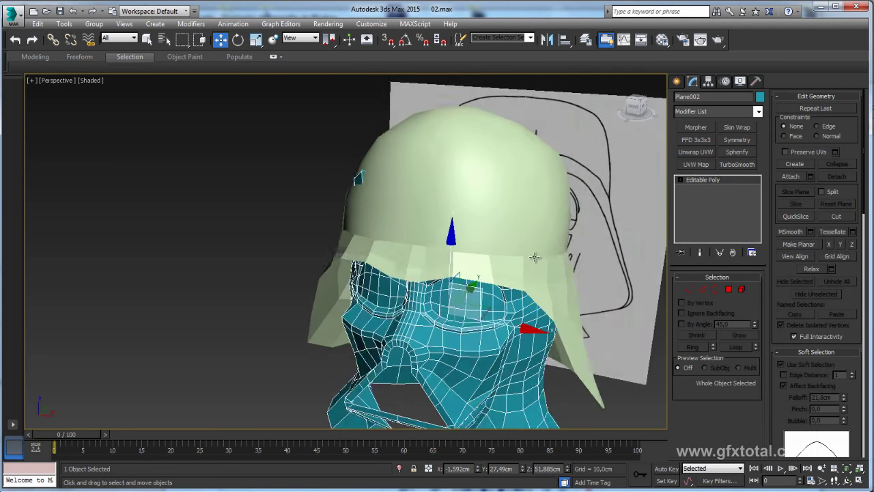
Add a Symmetry modifier and Collapse All to bake the mirrored halves.
{"action": "left_click", "coordinate": [708, 292]}
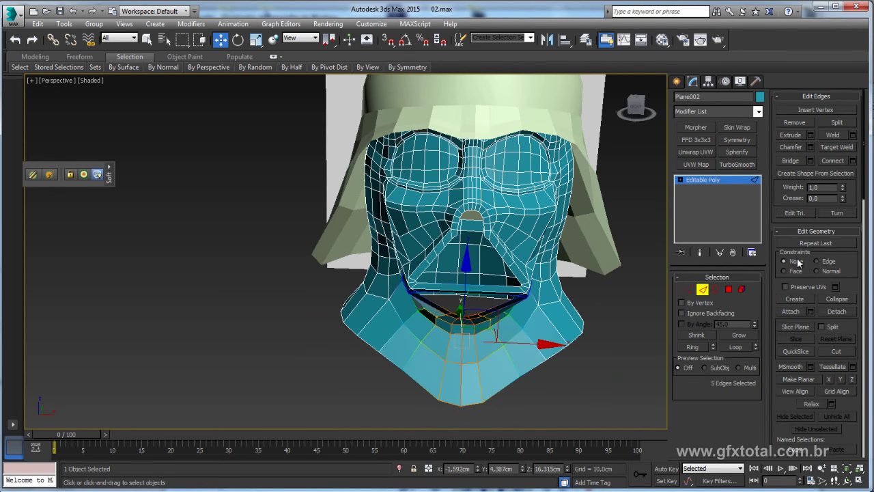
{"action": "scroll", "coordinate": [798, 261], "scroll_direction": "down", "scroll_amount": 5}
{"action": "scroll", "coordinate": [792, 260], "scroll_direction": "down", "scroll_amount": 1}
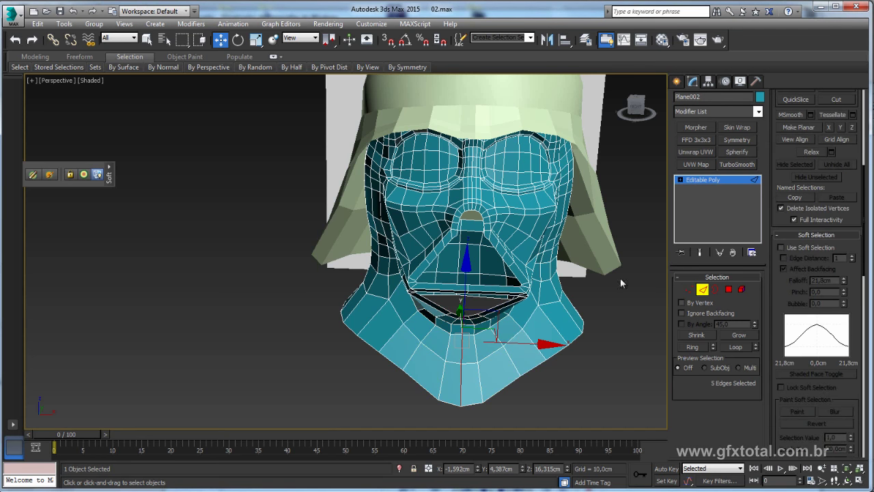
{"action": "left_click", "coordinate": [736, 140]}
{"action": "middle_click_drag", "start_coordinate": [437, 191], "coordinate": [489, 188], "text": "alt"}
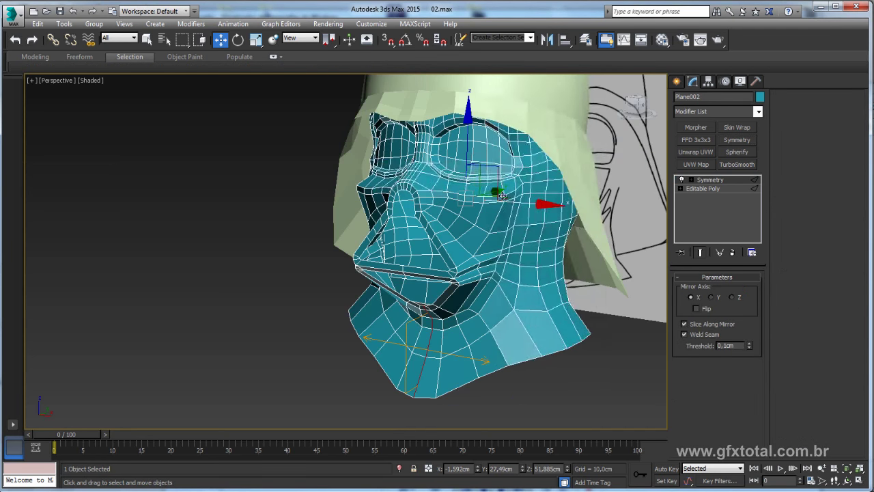
{"action": "right_click", "coordinate": [488, 188]}
{"action": "left_click", "coordinate": [635, 301]}
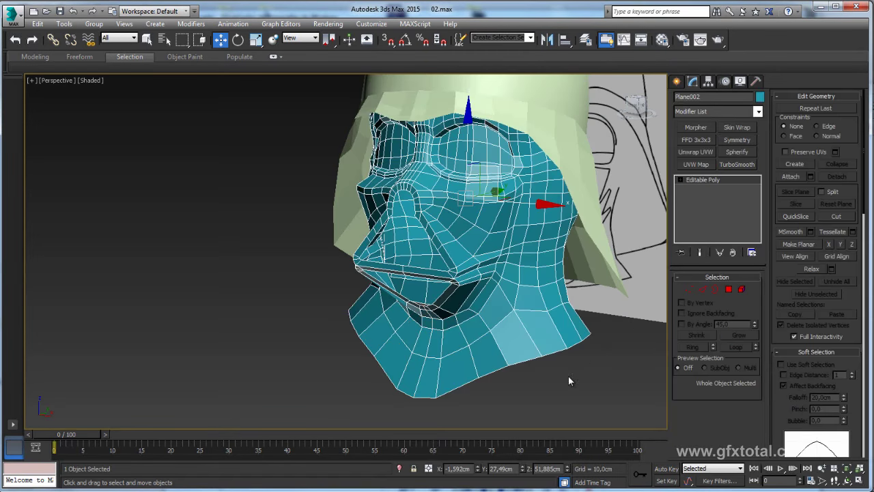
Check the Darth Vader reference image and return to the model.
{"action": "key", "text": "alt+Tab"}
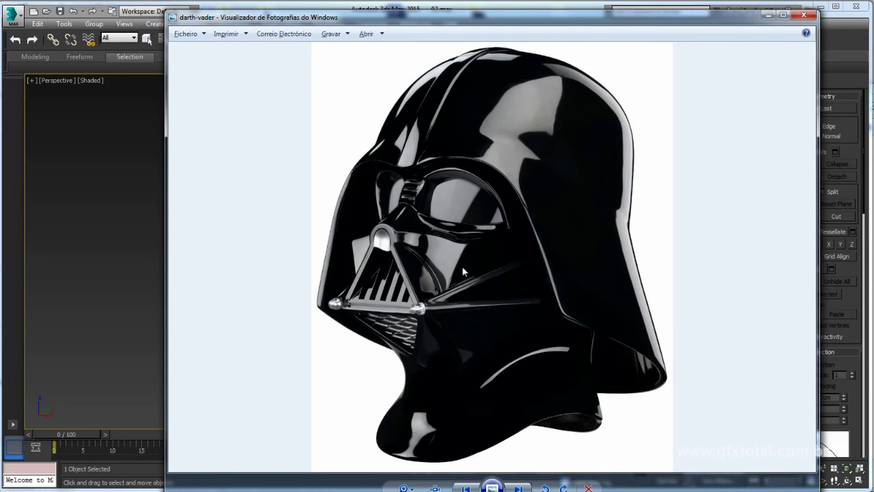
{"action": "key", "text": "alt+Tab"}
{"action": "scroll", "coordinate": [484, 300], "scroll_direction": "up", "scroll_amount": 3}
Bridge the two facing edges beside the arched opening with a new face.
{"action": "scroll", "coordinate": [527, 298], "scroll_direction": "up", "scroll_amount": 3}
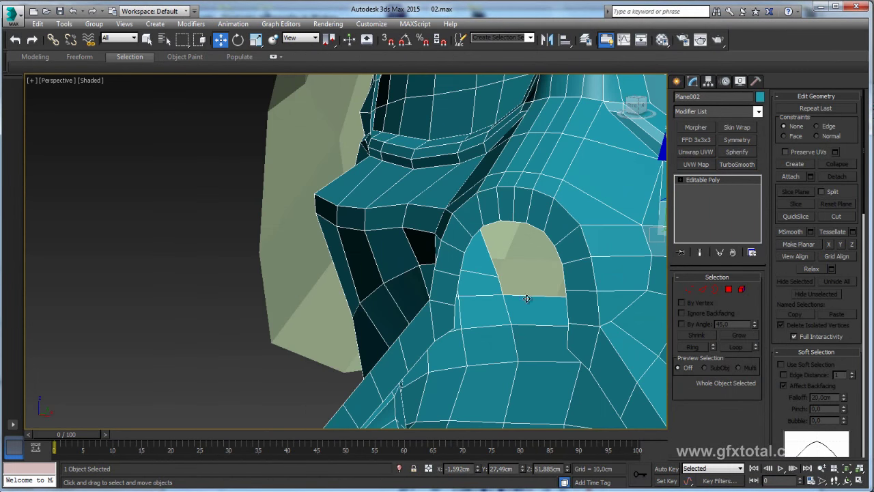
{"action": "left_click", "coordinate": [702, 289]}
{"action": "middle_click_drag", "start_coordinate": [478, 307], "coordinate": [433, 236]}
{"action": "left_click", "coordinate": [519, 256]}
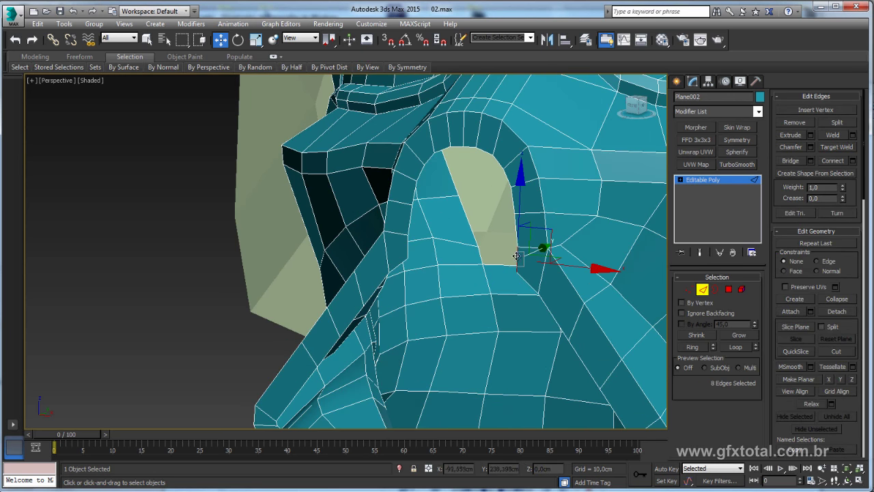
{"action": "left_click", "coordinate": [408, 247], "text": "ctrl"}
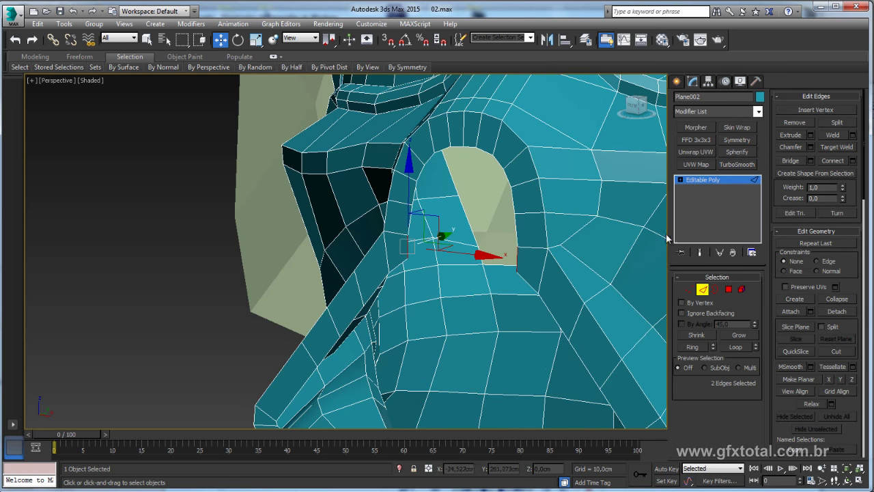
{"action": "left_click", "coordinate": [792, 159]}
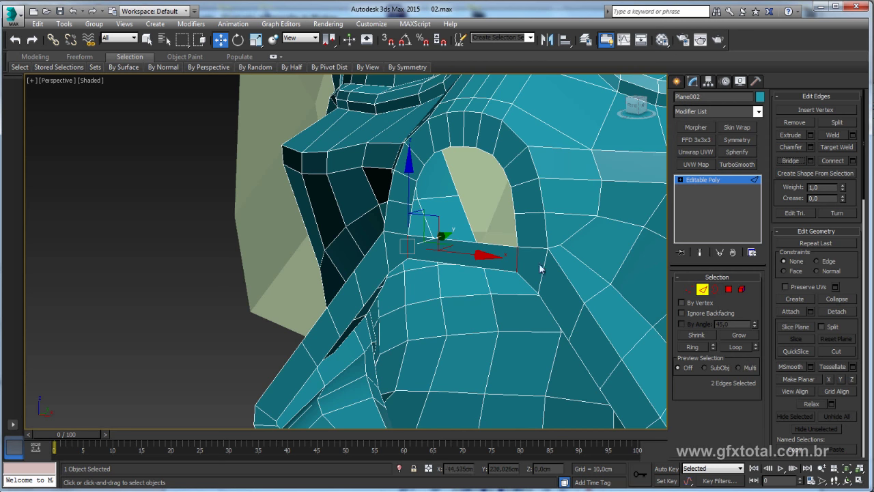
Delete the strip polygon under the arched opening.
{"action": "left_click", "coordinate": [715, 288]}
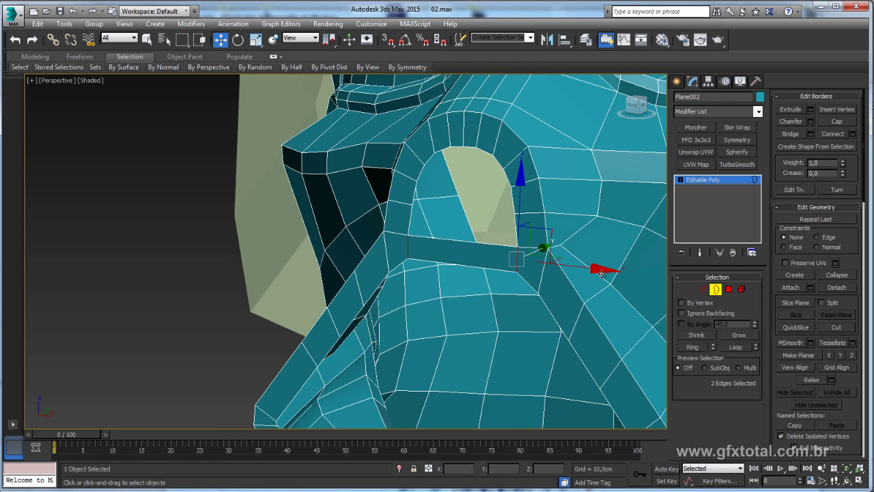
{"action": "left_click", "coordinate": [477, 243]}
{"action": "scroll", "coordinate": [488, 232], "scroll_direction": "up", "scroll_amount": 3}
{"action": "middle_click_drag", "start_coordinate": [488, 228], "coordinate": [484, 236], "text": "alt"}
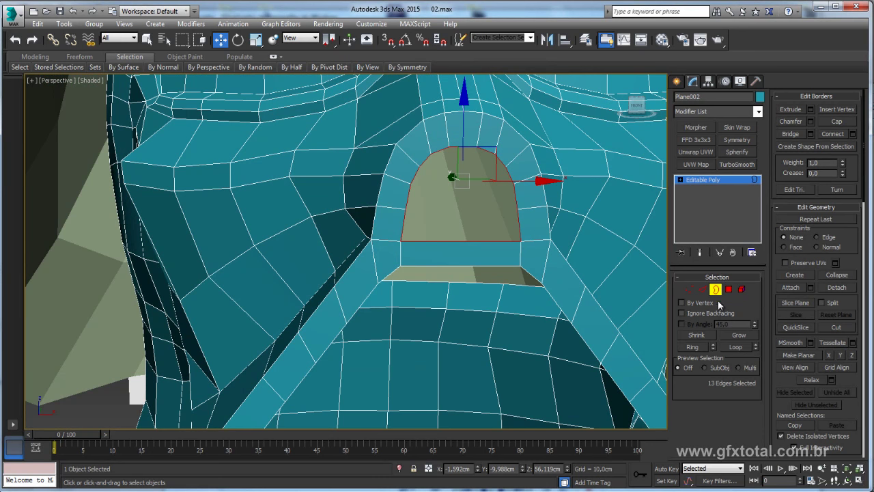
{"action": "left_click", "coordinate": [728, 289]}
{"action": "left_click", "coordinate": [456, 256]}
{"action": "key", "text": "Delete"}
Select the opening's border and extend it inward into a first ring of faces.
{"action": "left_click", "coordinate": [703, 288]}
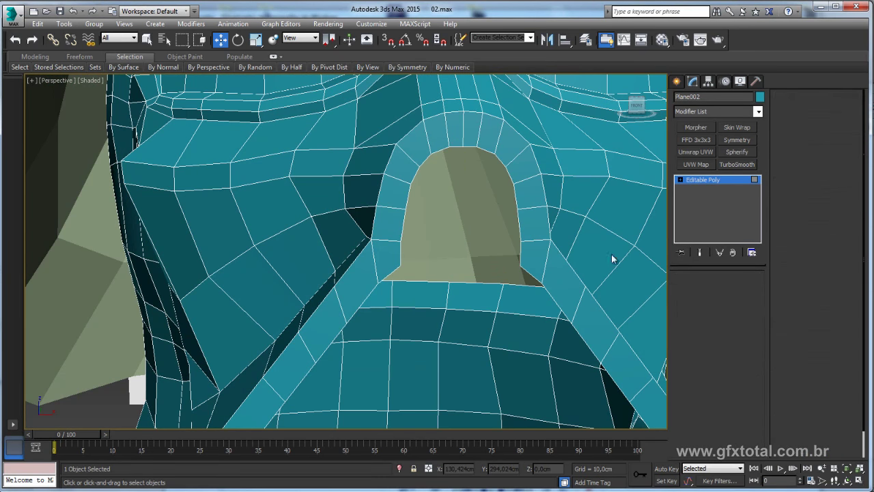
{"action": "double_click", "coordinate": [522, 254]}
{"action": "mouse_move", "coordinate": [505, 249]}
{"action": "middle_mouse_down", "text": "alt"}
{"action": "mouse_move", "coordinate": [503, 260]}
{"action": "mouse_move", "coordinate": [468, 273]}
{"action": "middle_mouse_up", "text": "alt"}
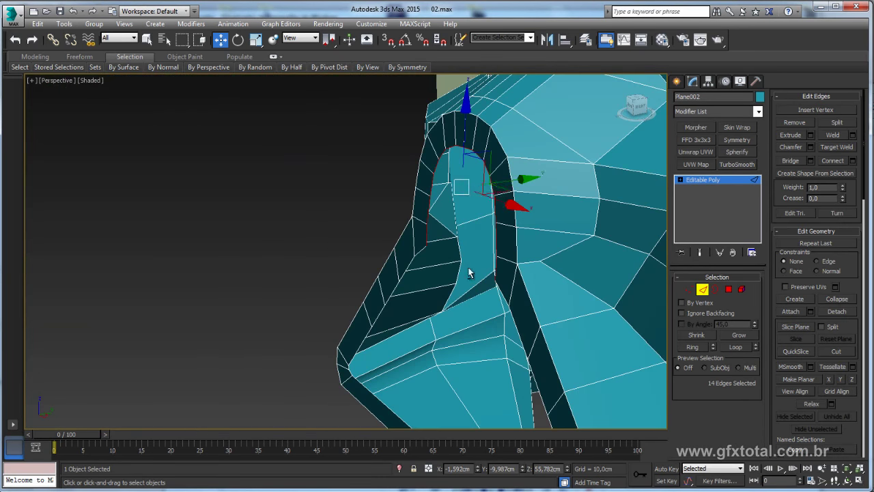
{"action": "key", "text": "r"}
{"action": "left_click_drag", "start_coordinate": [477, 160], "coordinate": [486, 194], "text": "shift"}
{"action": "key", "text": "w"}
{"action": "middle_click_drag", "start_coordinate": [486, 194], "coordinate": [507, 141], "text": "alt"}
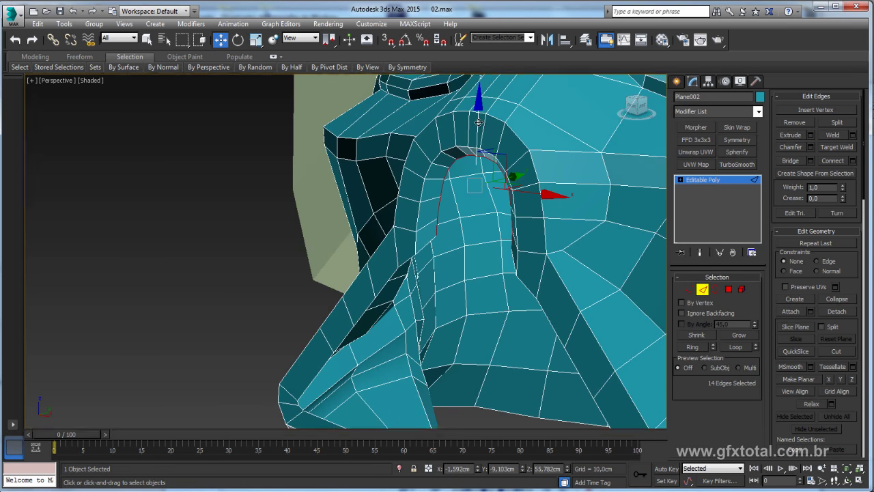
{"action": "left_click_drag", "start_coordinate": [479, 122], "coordinate": [476, 135]}
{"action": "middle_click_drag", "start_coordinate": [476, 134], "coordinate": [517, 208], "text": "alt"}
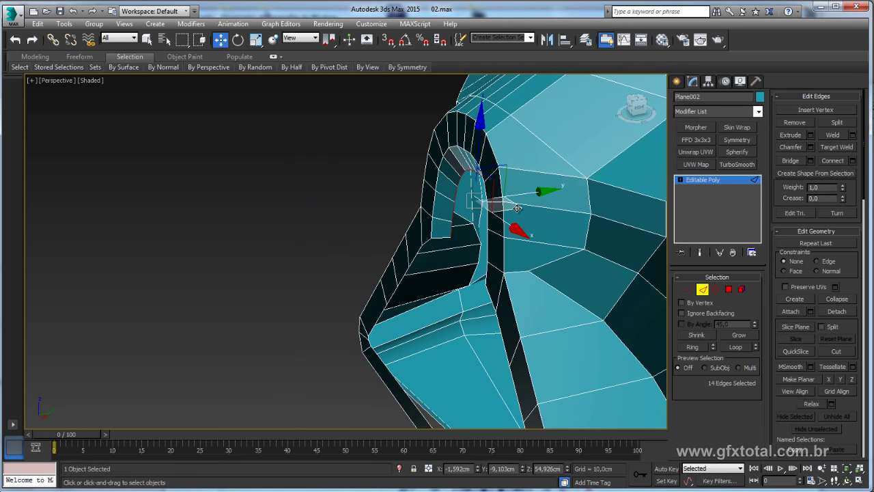
Inset a second ring of faces and push the border deeper into the opening.
{"action": "key", "text": "r"}
{"action": "left_click_drag", "start_coordinate": [486, 192], "coordinate": [471, 198], "text": "shift"}
{"action": "middle_click_drag", "start_coordinate": [471, 198], "coordinate": [478, 164], "text": "alt"}
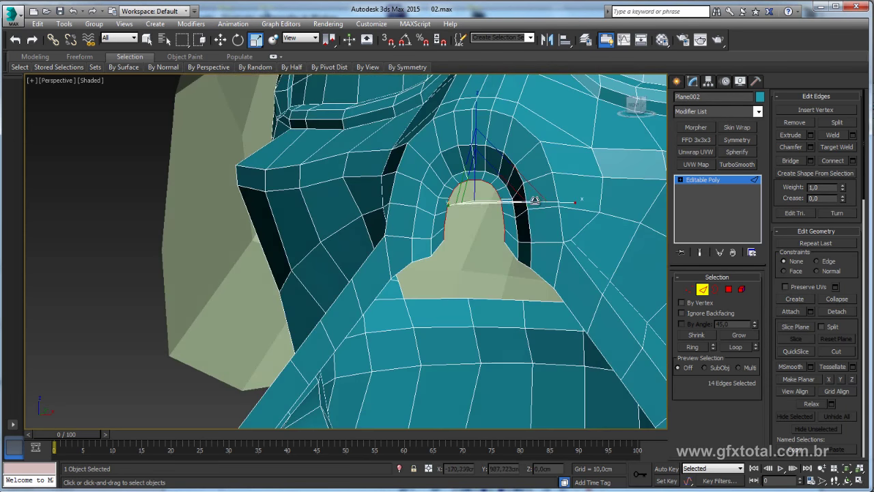
{"action": "key", "text": "w"}
{"action": "left_click_drag", "start_coordinate": [476, 156], "coordinate": [476, 168]}
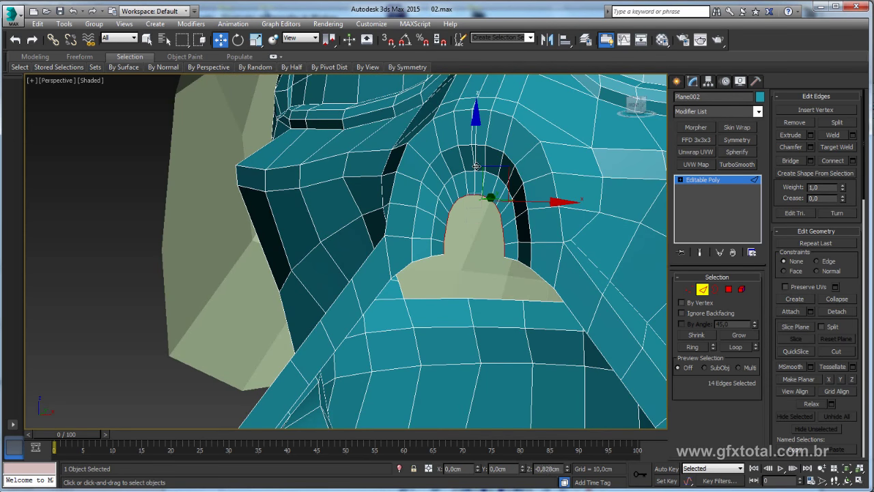
{"action": "middle_click_drag", "start_coordinate": [476, 167], "coordinate": [523, 205], "text": "alt"}
{"action": "left_click_drag", "start_coordinate": [522, 204], "coordinate": [518, 202]}
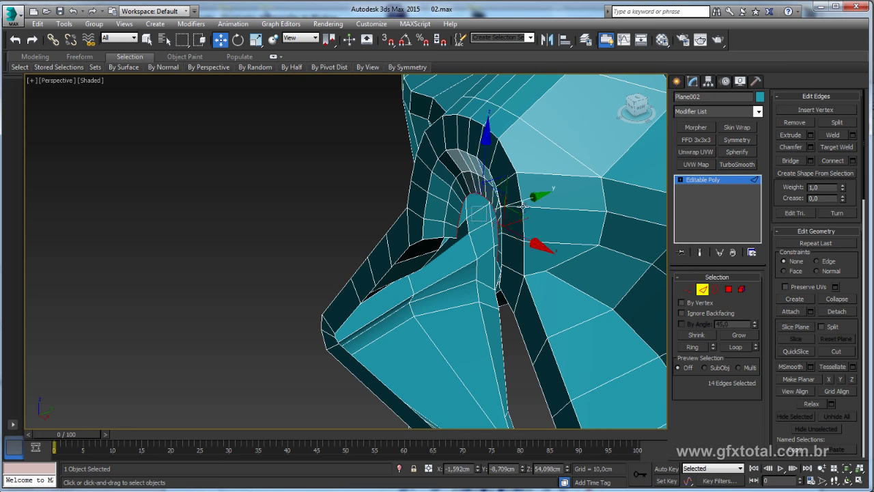
{"action": "middle_click_drag", "start_coordinate": [519, 202], "coordinate": [497, 250], "text": "alt"}
Select four ring edges running along the inside of the opening tunnel.
{"action": "left_click", "coordinate": [449, 238]}
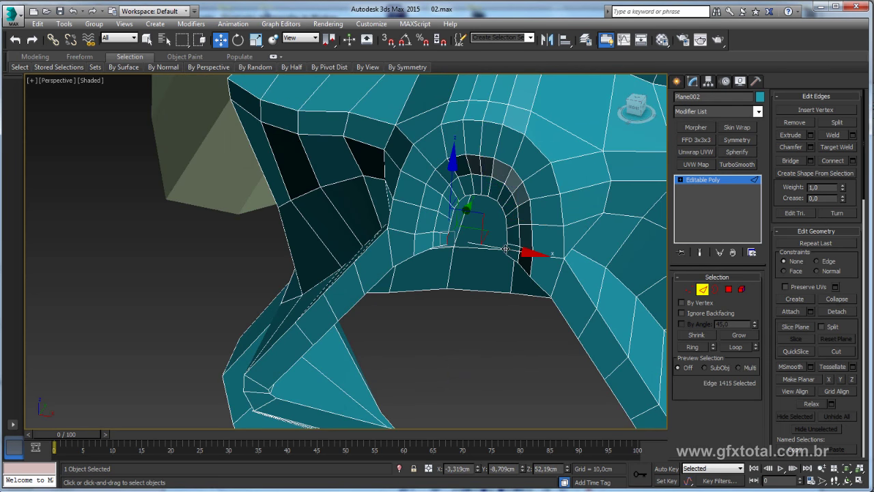
{"action": "left_click", "coordinate": [507, 251], "text": "shift"}
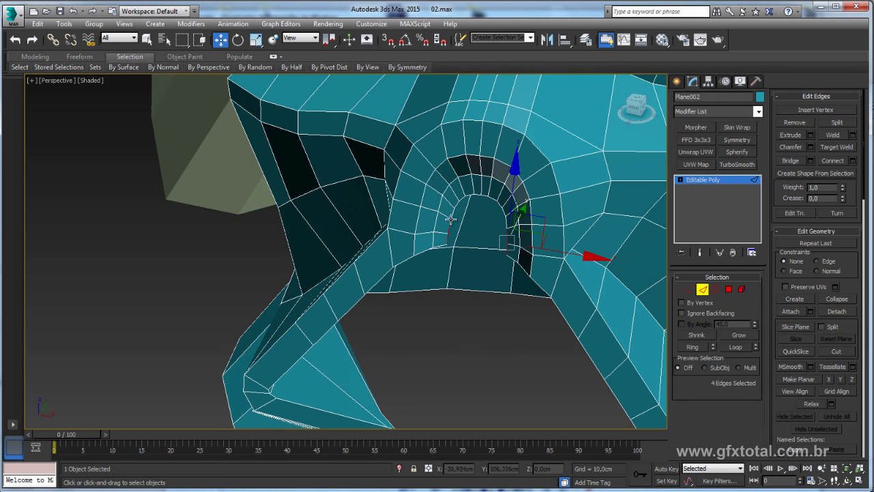
{"action": "left_click", "coordinate": [506, 221], "text": "ctrl"}
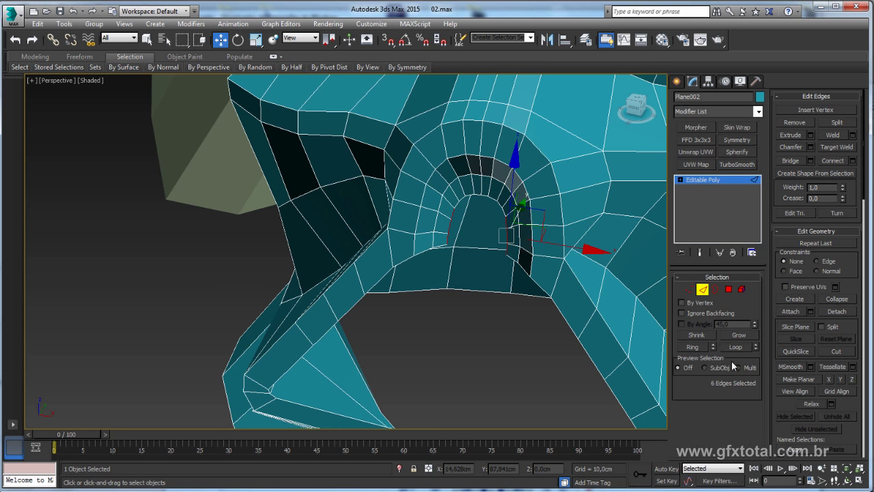
{"action": "scroll", "coordinate": [472, 244], "scroll_direction": "up", "scroll_amount": 5}
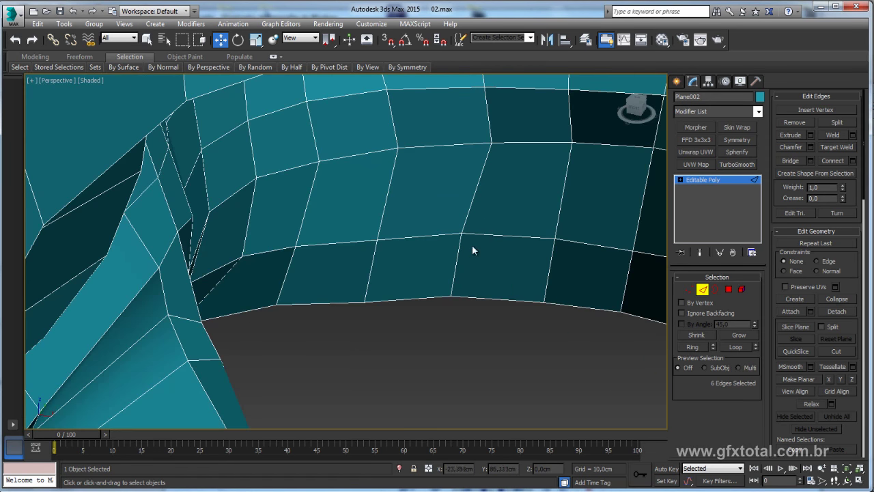
{"action": "scroll", "coordinate": [498, 217], "scroll_direction": "down", "scroll_amount": 7}
{"action": "left_click", "coordinate": [510, 209], "text": "alt"}
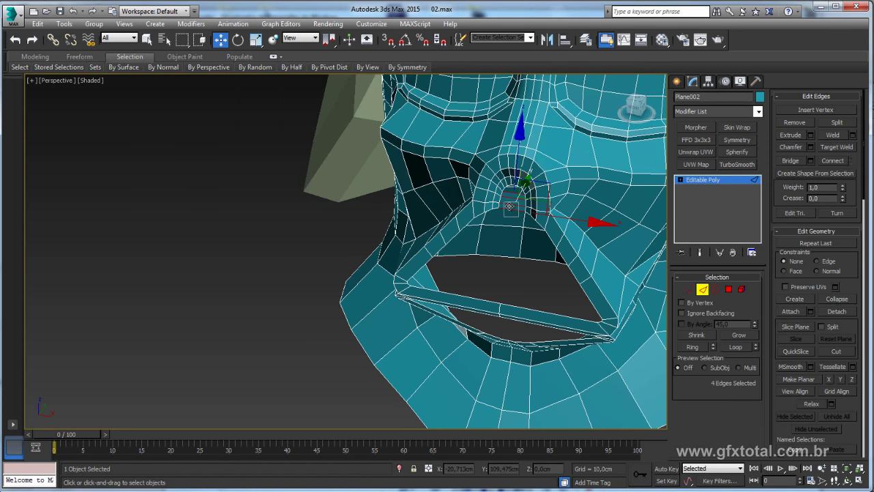
{"action": "scroll", "coordinate": [519, 208], "scroll_direction": "up", "scroll_amount": 5}
{"action": "scroll", "coordinate": [521, 223], "scroll_direction": "down", "scroll_amount": 2}
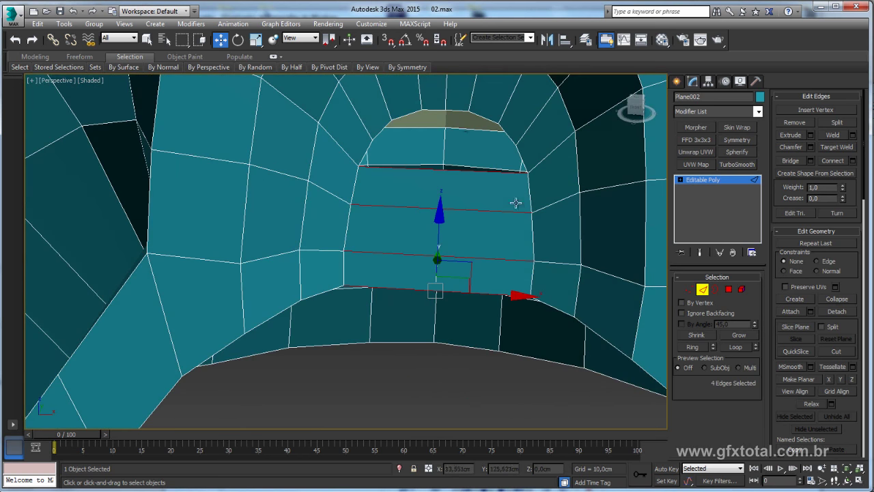
Connect the selected ring edges with 3 new edges.
{"action": "left_click", "coordinate": [852, 160]}
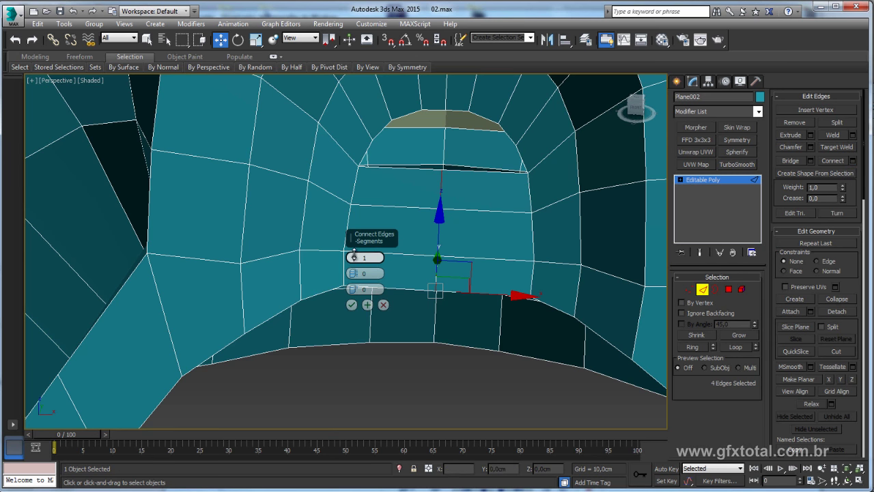
{"action": "left_click_drag", "start_coordinate": [354, 255], "coordinate": [359, 244]}
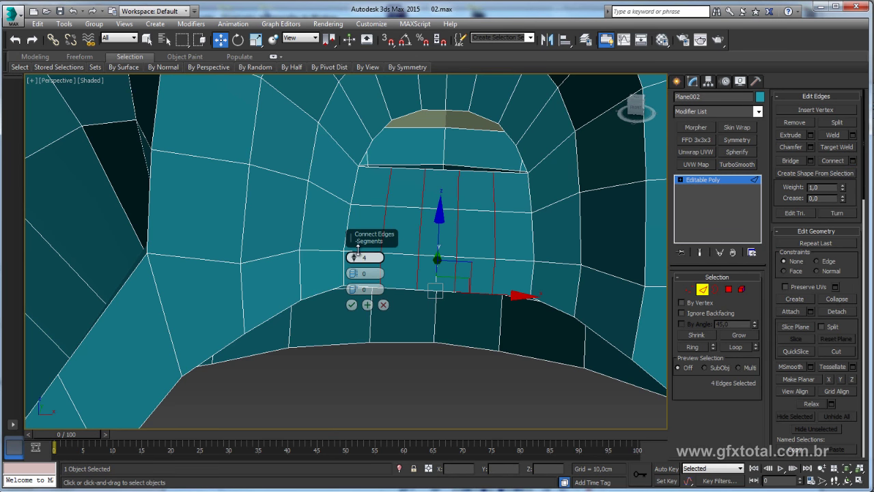
{"action": "left_click_drag", "start_coordinate": [358, 247], "coordinate": [372, 254]}
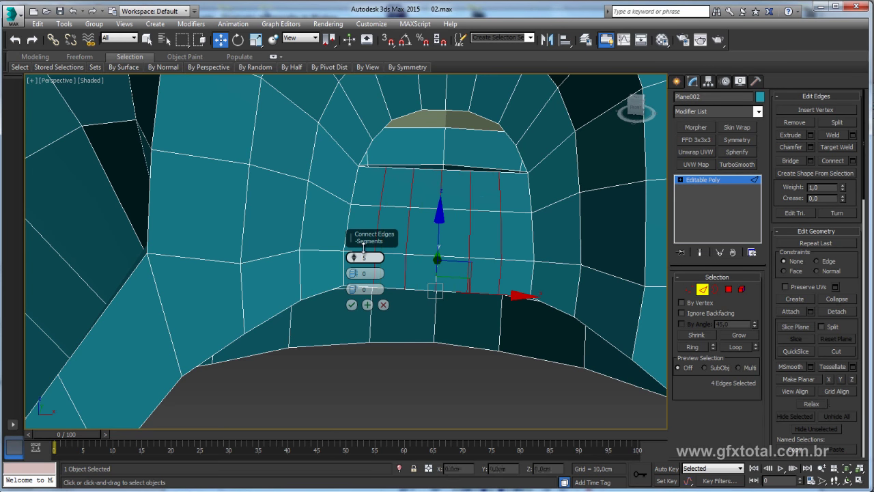
{"action": "left_click", "coordinate": [352, 304]}
Connect the two top-arch edges, then bridge two arch edges with a face.
{"action": "left_click", "coordinate": [456, 126]}
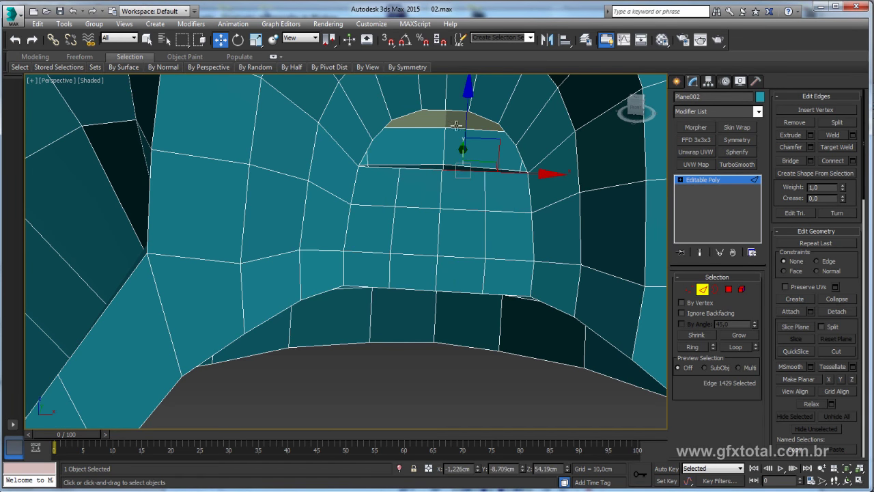
{"action": "left_click", "coordinate": [459, 111], "text": "ctrl"}
{"action": "left_click", "coordinate": [822, 162]}
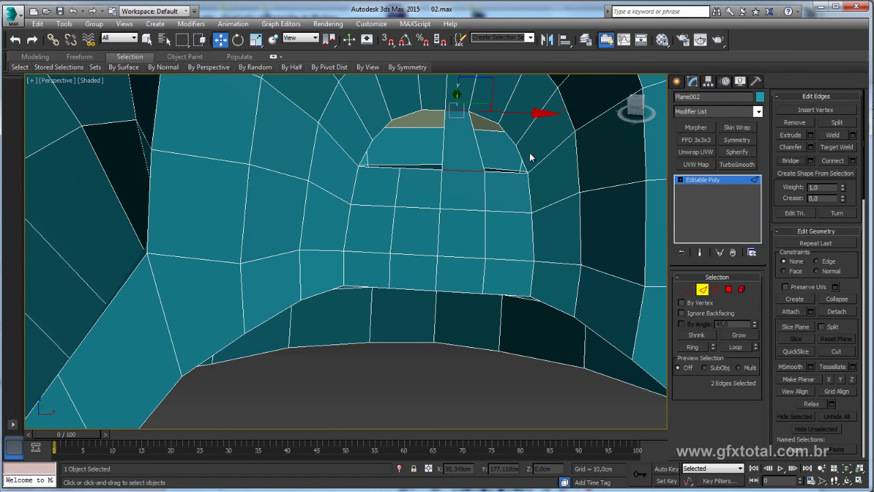
{"action": "left_click", "coordinate": [496, 170]}
{"action": "left_click", "coordinate": [481, 120], "text": "ctrl"}
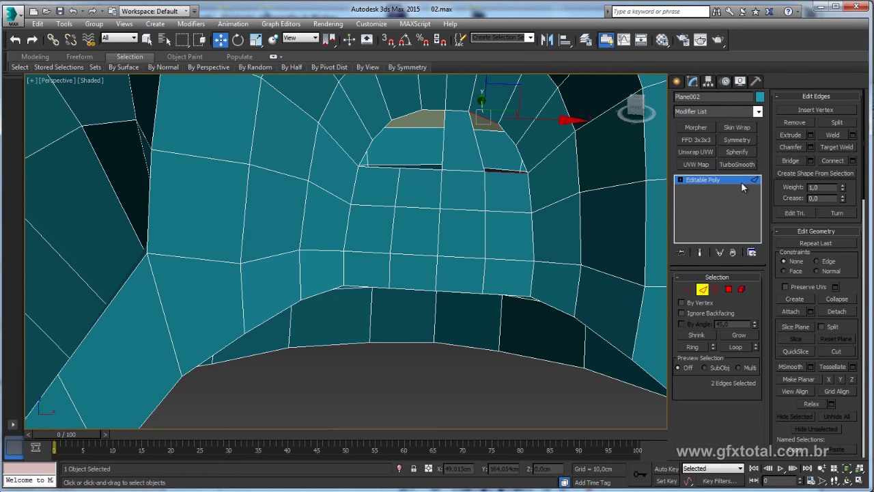
{"action": "left_click", "coordinate": [799, 161]}
Try connecting the diagonal arch edges and growing the ring, undoing both.
{"action": "middle_click_drag", "start_coordinate": [540, 177], "coordinate": [510, 143], "text": "alt"}
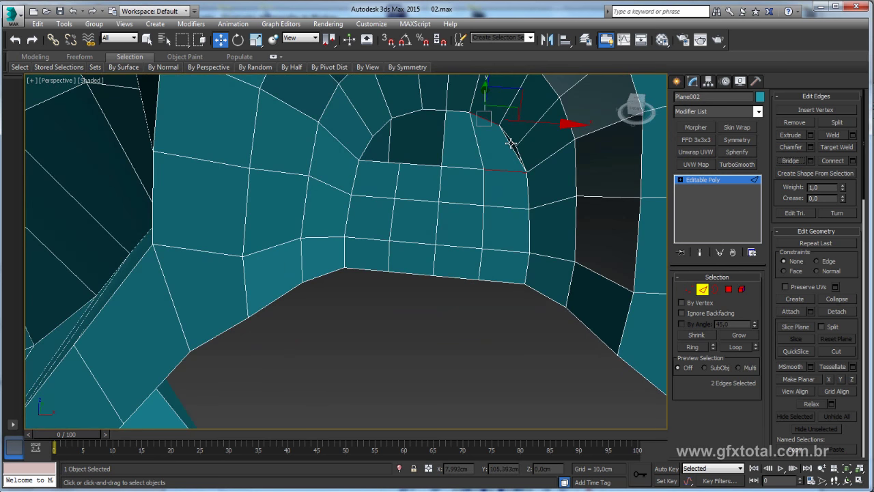
{"action": "left_click", "coordinate": [510, 144]}
{"action": "left_click", "coordinate": [478, 148], "text": "ctrl"}
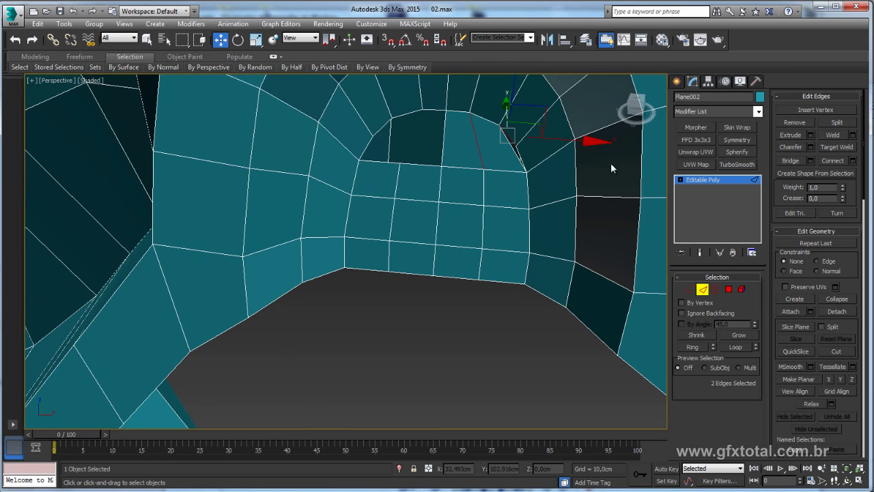
{"action": "left_click", "coordinate": [839, 164]}
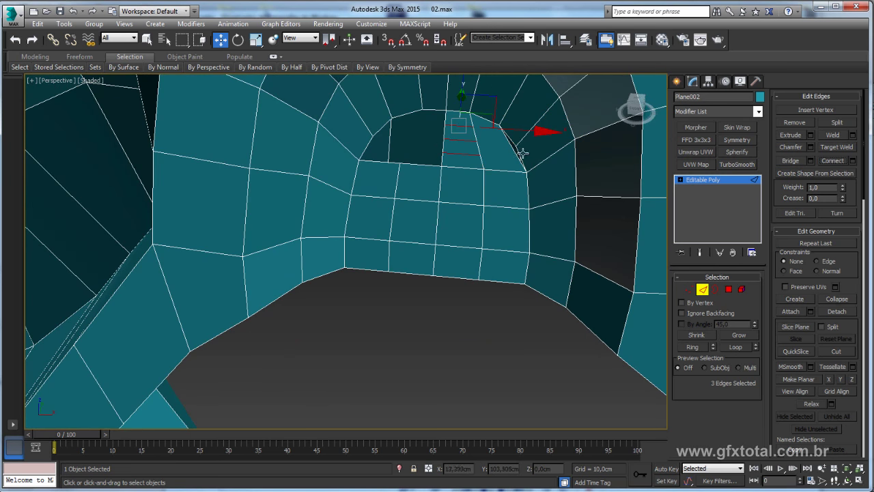
{"action": "key", "text": "ctrl+z"}
{"action": "left_click", "coordinate": [694, 346]}
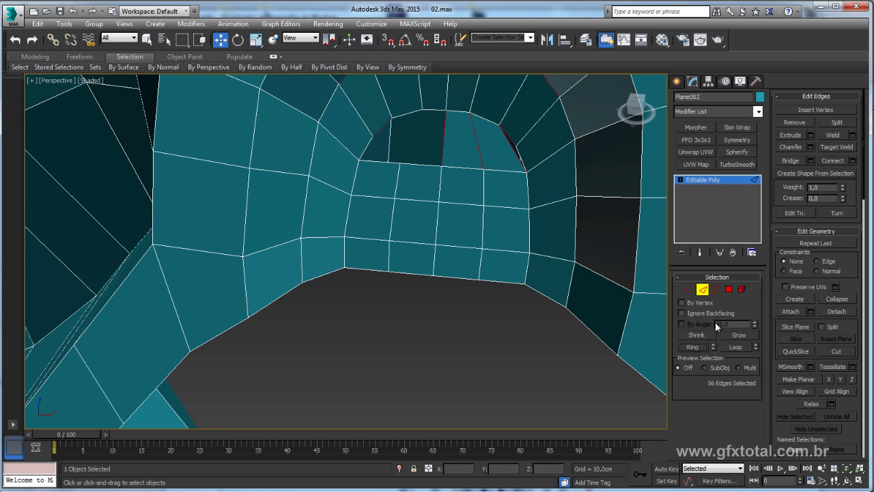
{"action": "key", "text": "ctrl+z"}
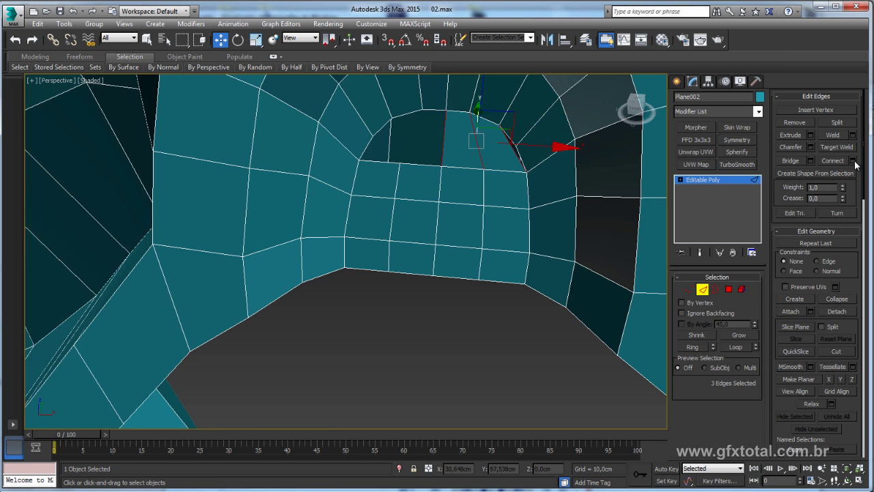
Connect a new edge across the arch and select the stray corner vertex.
{"action": "left_click", "coordinate": [852, 160]}
{"action": "left_click", "coordinate": [352, 305]}
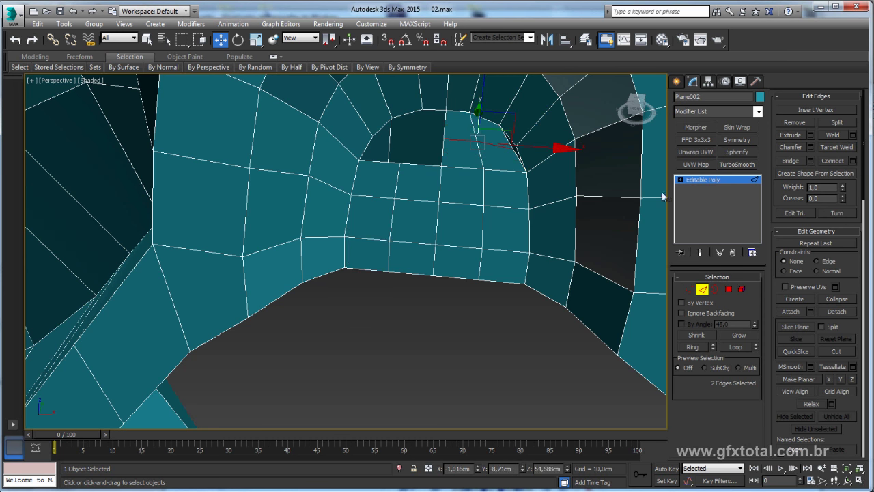
{"action": "left_click", "coordinate": [689, 289]}
{"action": "left_click", "coordinate": [513, 149]}
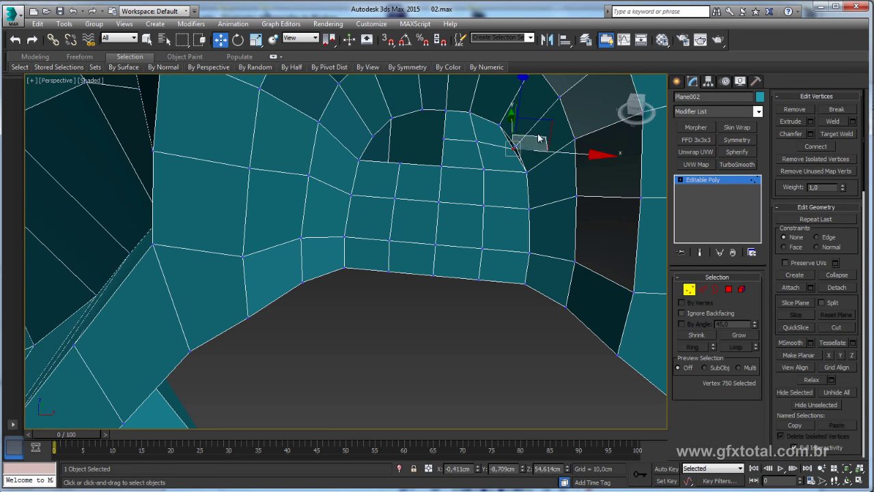
Target Weld the stray arch vertex onto its neighbouring vertex.
{"action": "scroll", "coordinate": [533, 152], "scroll_direction": "up", "scroll_amount": 3}
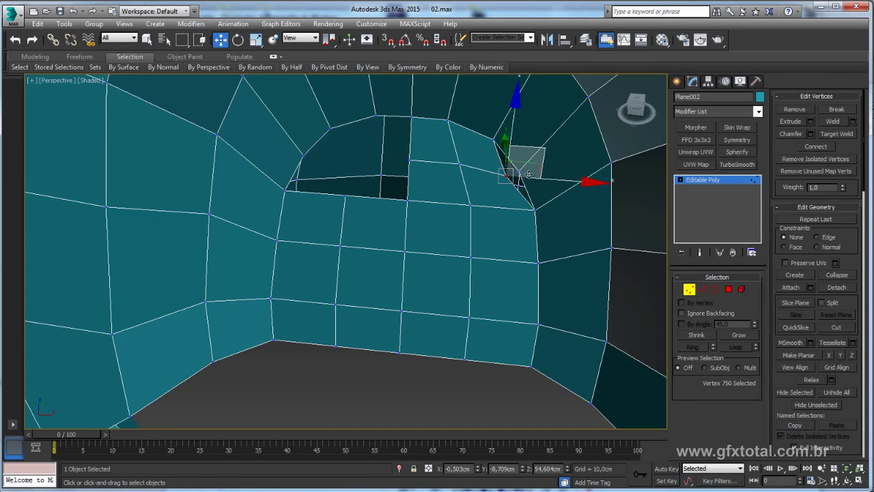
{"action": "scroll", "coordinate": [634, 189], "scroll_direction": "up", "scroll_amount": 1}
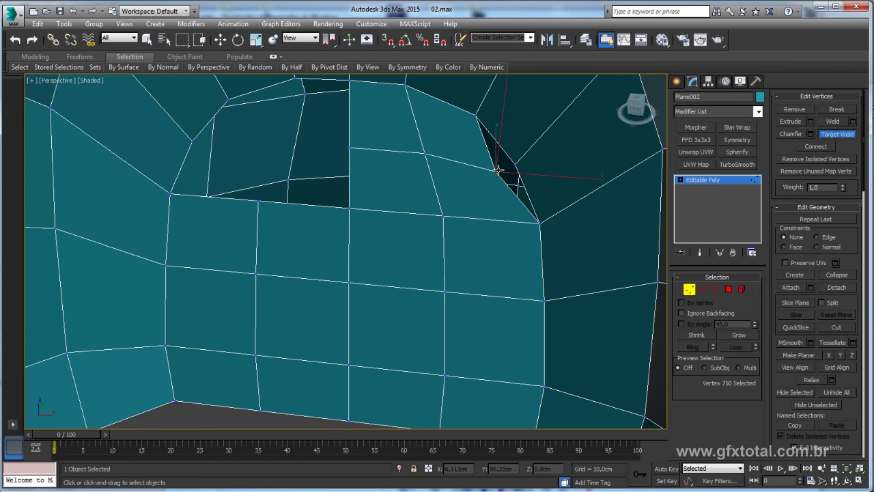
{"action": "left_click", "coordinate": [513, 164]}
{"action": "middle_click_drag", "start_coordinate": [462, 156], "coordinate": [467, 172], "text": "alt"}
{"action": "key", "text": "w"}
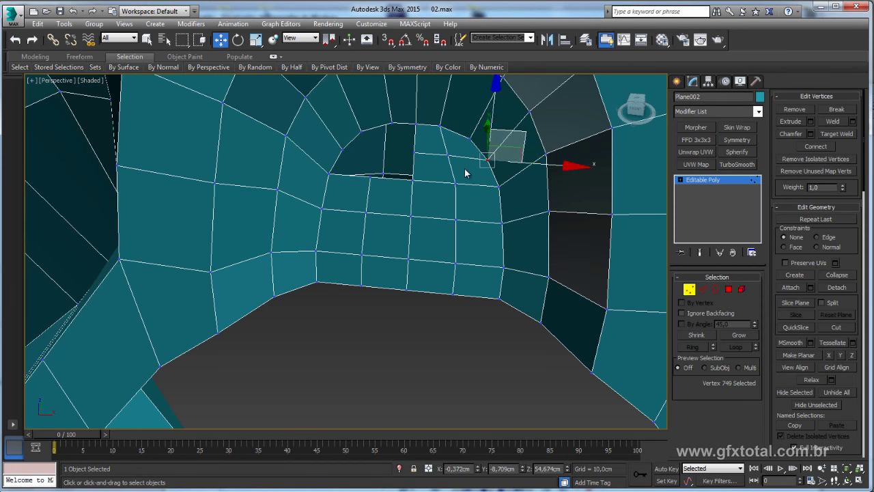
Exit vertex level and add a Symmetry modifier mirroring the mask on X.
{"action": "scroll", "coordinate": [493, 215], "scroll_direction": "up", "scroll_amount": 2}
{"action": "scroll", "coordinate": [493, 215], "scroll_direction": "down", "scroll_amount": 2}
{"action": "left_click", "coordinate": [709, 187]}
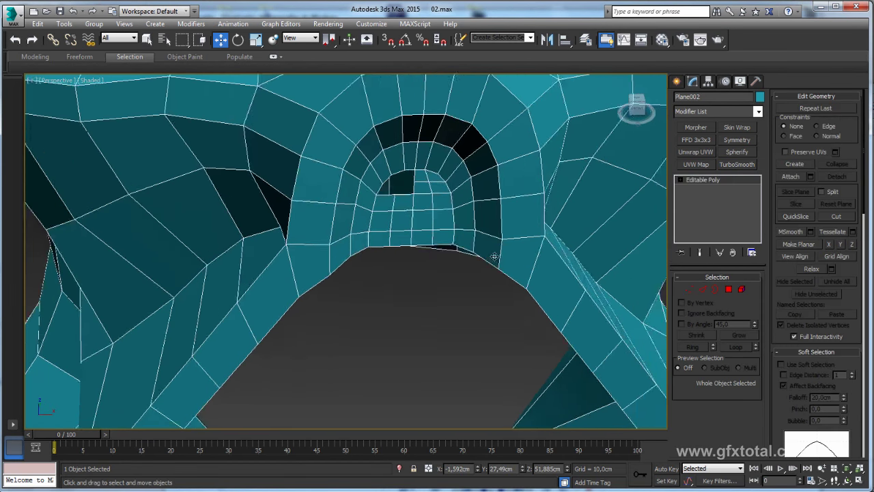
{"action": "scroll", "coordinate": [434, 206], "scroll_direction": "down", "scroll_amount": 4}
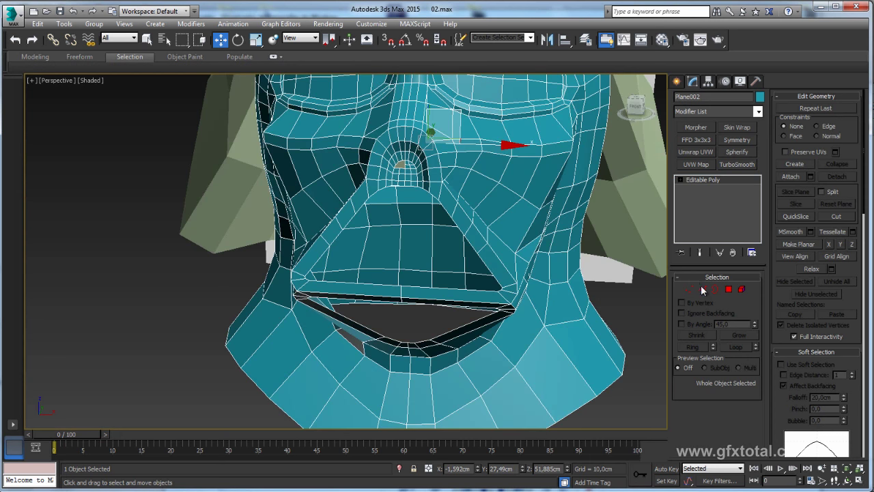
{"action": "left_click", "coordinate": [702, 289]}
{"action": "scroll", "coordinate": [419, 187], "scroll_direction": "up", "scroll_amount": 3}
{"action": "scroll", "coordinate": [419, 188], "scroll_direction": "up", "scroll_amount": 2}
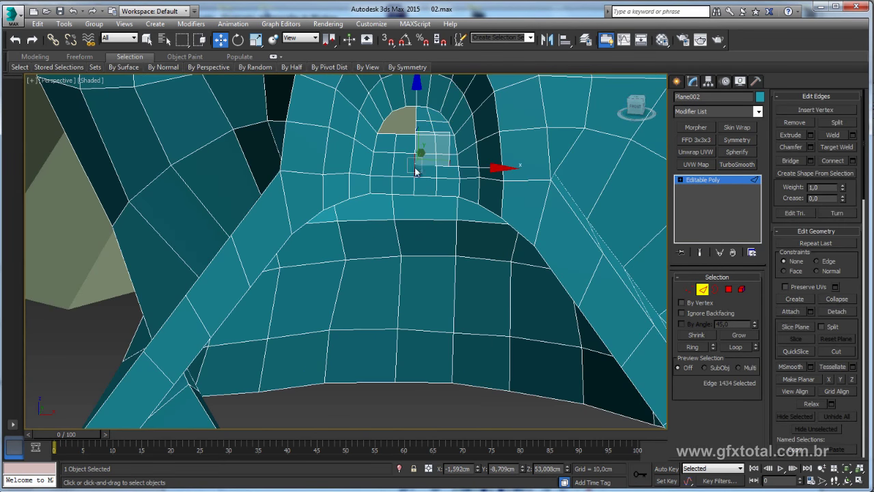
{"action": "middle_click_drag", "start_coordinate": [417, 171], "coordinate": [563, 167], "text": "alt"}
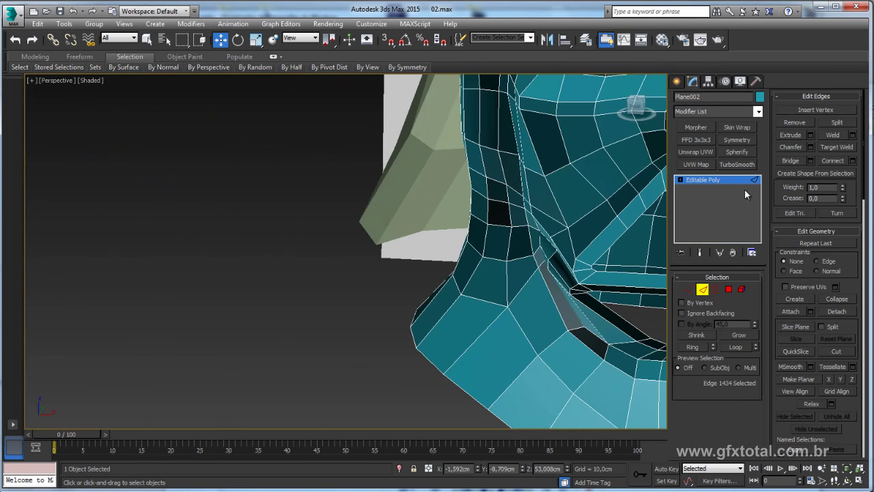
{"action": "left_click", "coordinate": [737, 140]}
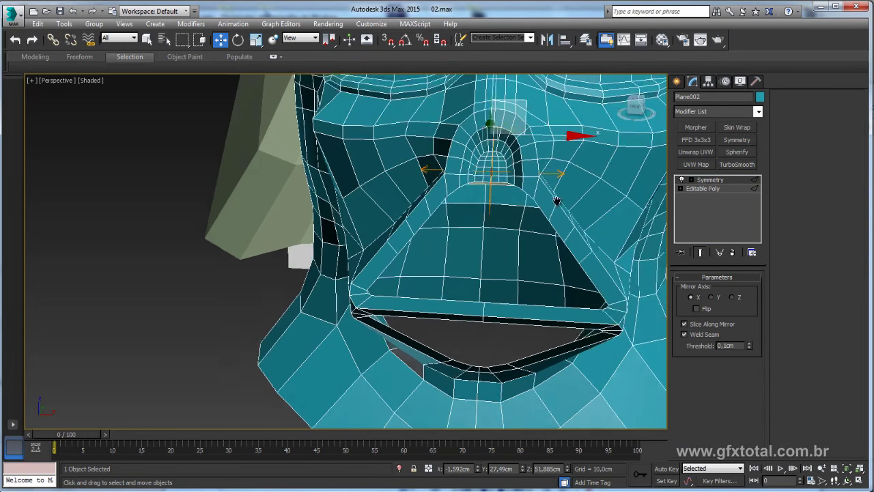
Convert the mirrored mask to a single Editable Poly, baking the Symmetry.
{"action": "middle_click_drag", "start_coordinate": [409, 259], "coordinate": [454, 167], "text": "alt"}
{"action": "right_click", "coordinate": [454, 168]}
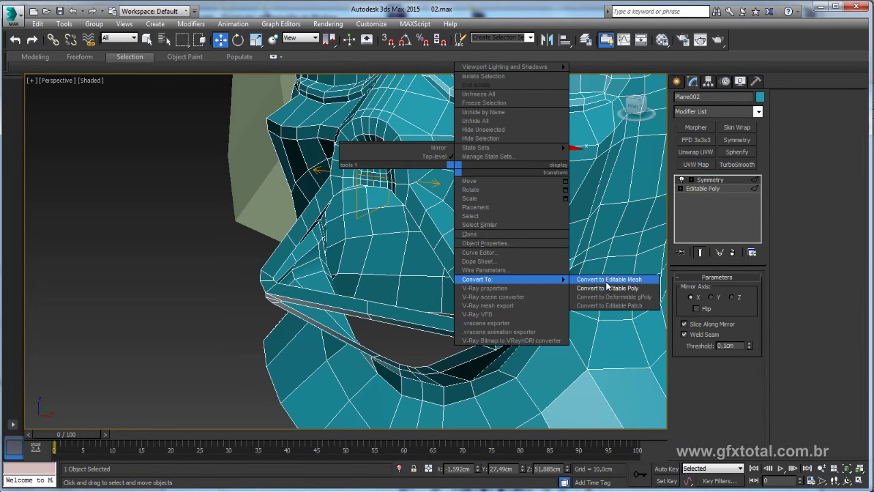
{"action": "left_click", "coordinate": [594, 290]}
Compare with the reference photo and select the open border around the mouth triangle.
{"action": "middle_click_drag", "start_coordinate": [497, 282], "coordinate": [474, 278], "text": "alt"}
{"action": "key", "text": "alt+Tab"}
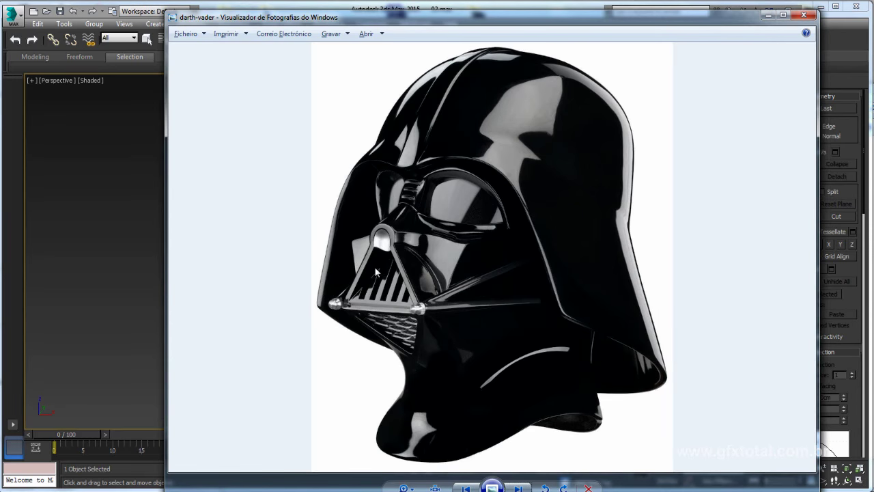
{"action": "key", "text": "alt+Tab"}
{"action": "left_click", "coordinate": [715, 289]}
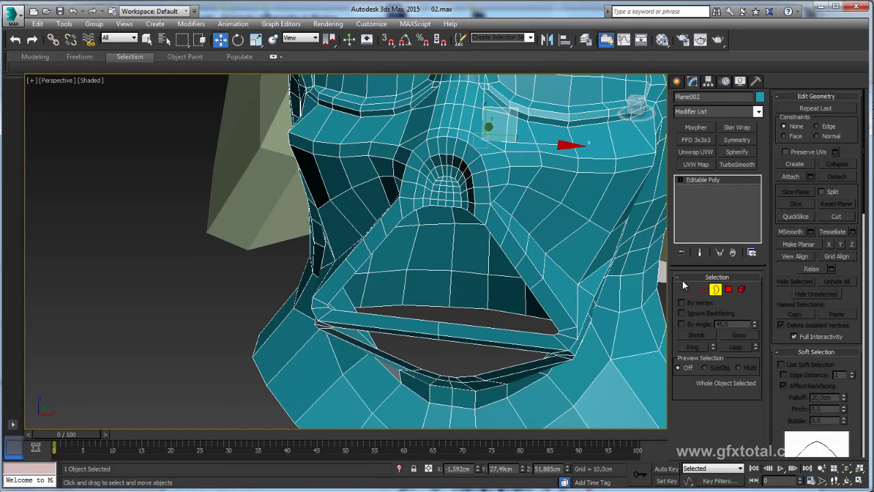
{"action": "left_click", "coordinate": [470, 196]}
{"action": "mouse_move", "coordinate": [523, 260]}
{"action": "middle_mouse_down", "text": "alt"}
{"action": "mouse_move", "coordinate": [478, 257]}
{"action": "mouse_move", "coordinate": [544, 241]}
{"action": "mouse_move", "coordinate": [450, 250]}
{"action": "middle_mouse_up", "text": "alt"}
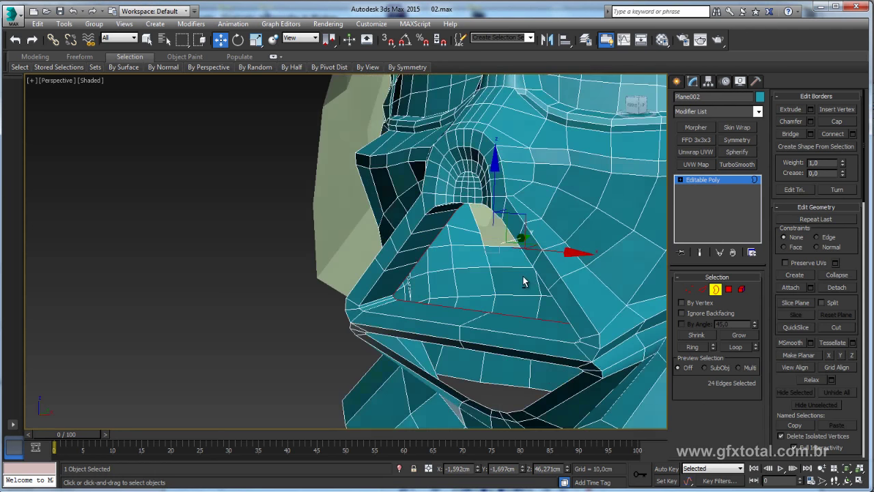
Select the smaller 12-edge mouth border and check it against the reference photo.
{"action": "left_click", "coordinate": [516, 289]}
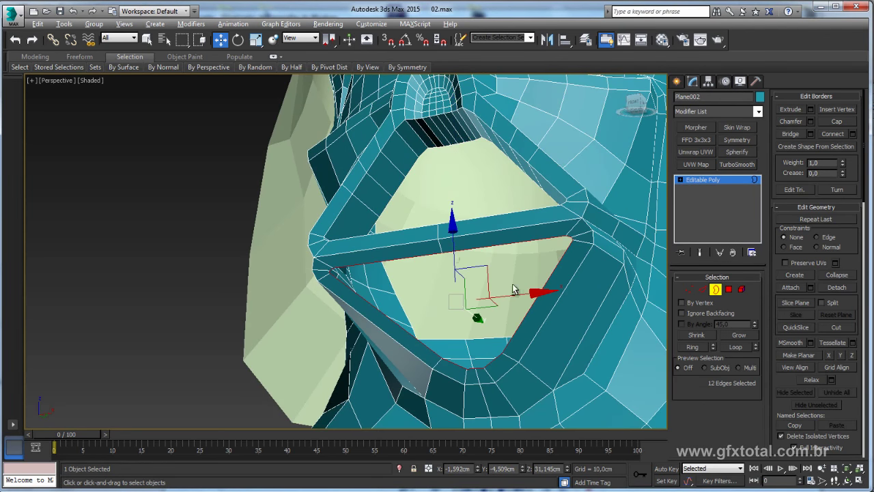
{"action": "middle_click_drag", "start_coordinate": [517, 289], "coordinate": [524, 318], "text": "alt"}
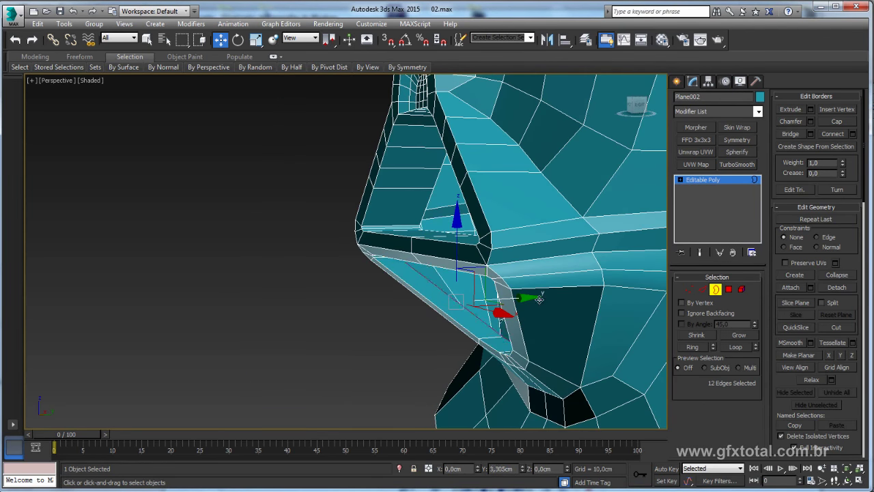
{"action": "mouse_move", "coordinate": [575, 297]}
{"action": "middle_mouse_down", "text": "alt"}
{"action": "mouse_move", "coordinate": [468, 302]}
{"action": "mouse_move", "coordinate": [523, 288]}
{"action": "middle_mouse_up", "text": "alt"}
{"action": "key", "text": "alt+Tab"}
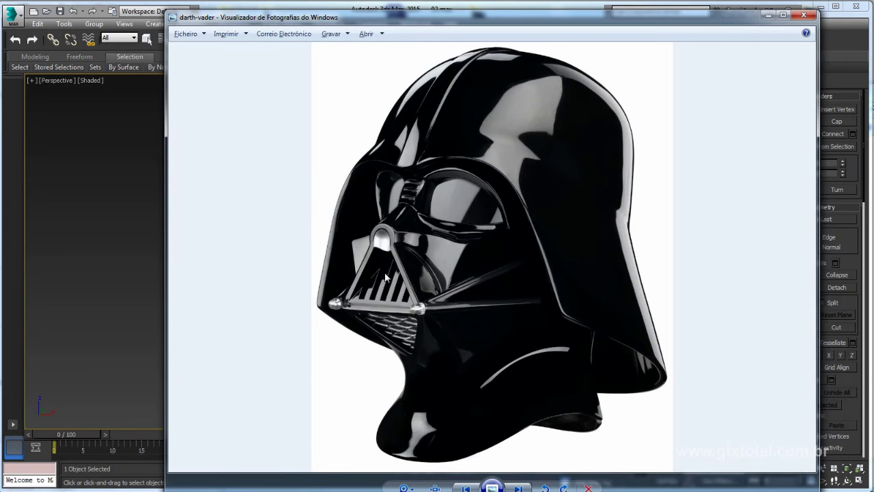
{"action": "key", "text": "alt+Tab"}
Leave border editing and switch to the Front viewport.
{"action": "middle_click_drag", "start_coordinate": [427, 250], "coordinate": [492, 294], "text": "alt"}
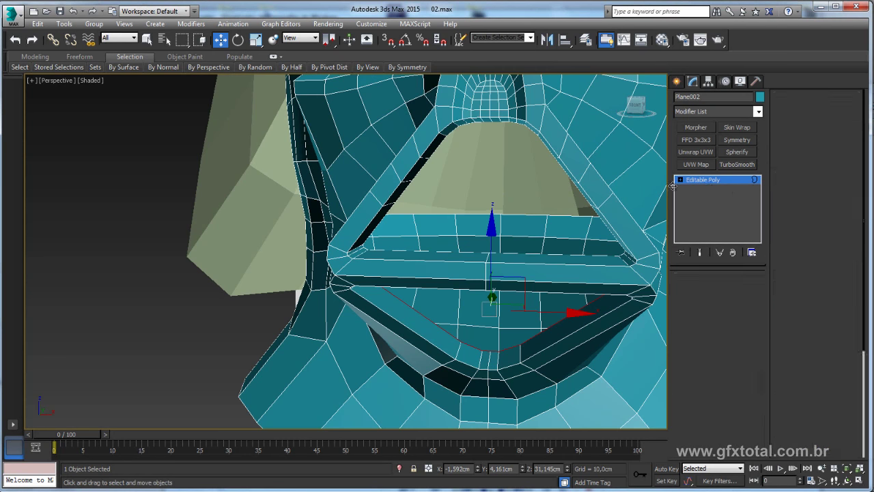
{"action": "key", "text": "3"}
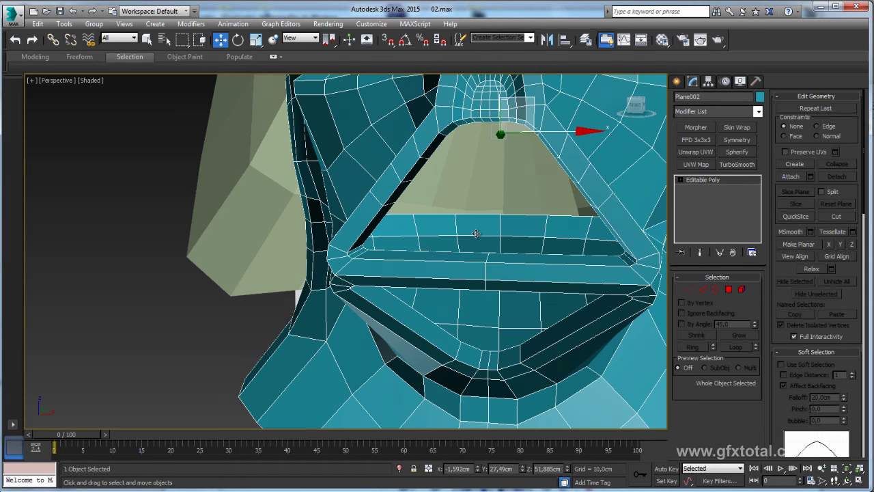
{"action": "key", "text": "f"}
{"action": "scroll", "coordinate": [492, 242], "scroll_direction": "up", "scroll_amount": 3}
Start a Box from Standard Primitives and review the helmet reference photo.
{"action": "left_click", "coordinate": [676, 82]}
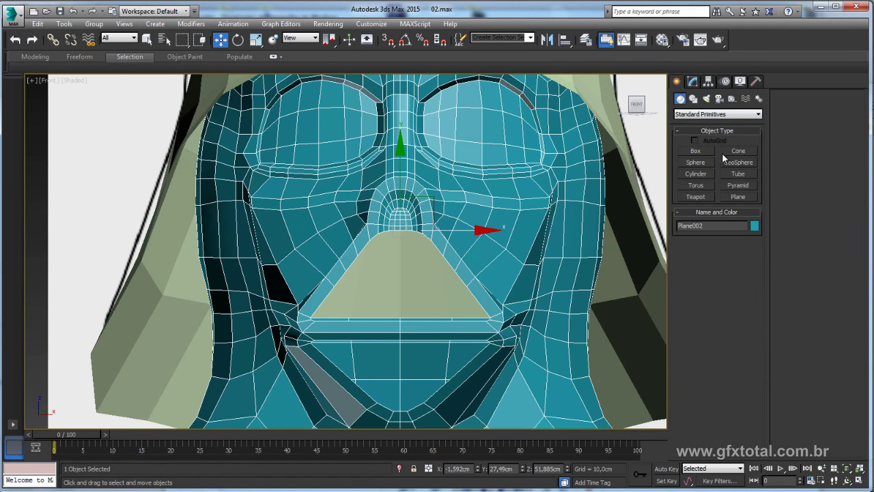
{"action": "left_click", "coordinate": [696, 151]}
{"action": "key", "text": "alt+Tab"}
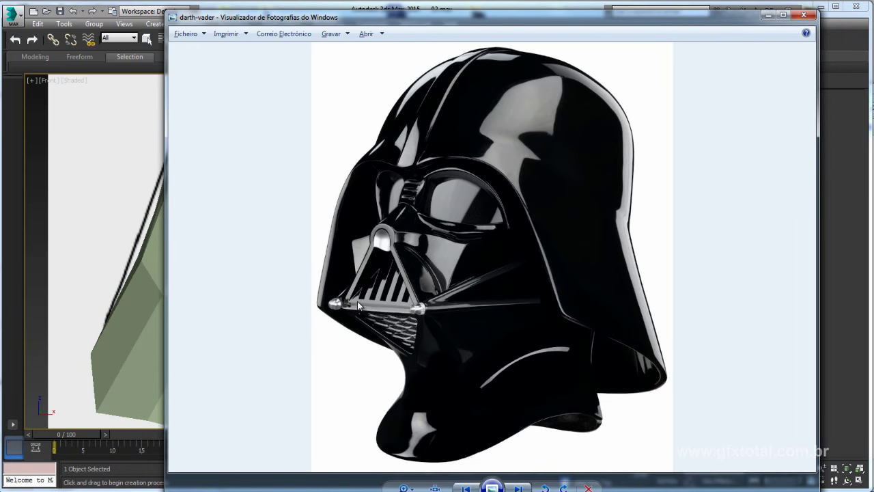
{"action": "key", "text": "alt+Tab"}
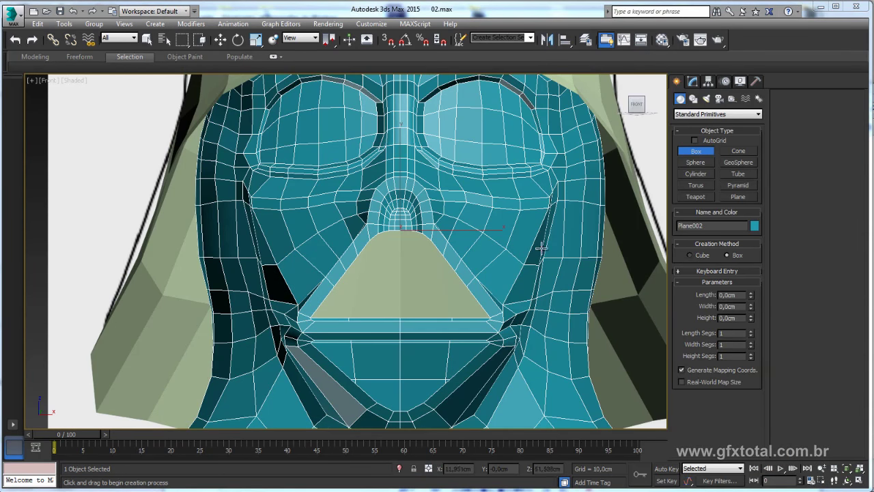
Zoom the Front viewport in to frame the triangular mouth opening.
{"action": "scroll", "coordinate": [484, 267], "scroll_direction": "down", "scroll_amount": 1}
{"action": "scroll", "coordinate": [484, 267], "scroll_direction": "down", "scroll_amount": 1}
{"action": "scroll", "coordinate": [377, 268], "scroll_direction": "down", "scroll_amount": 2}
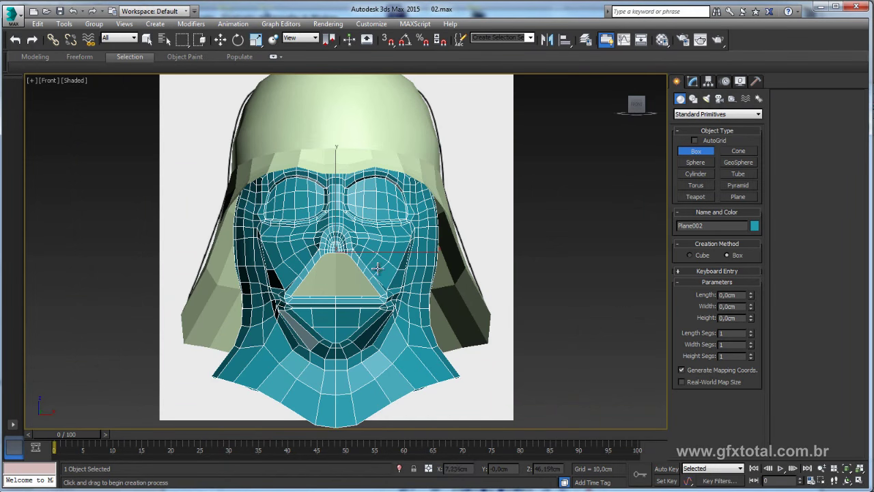
{"action": "middle_click_drag", "start_coordinate": [472, 286], "coordinate": [512, 248], "text": "alt"}
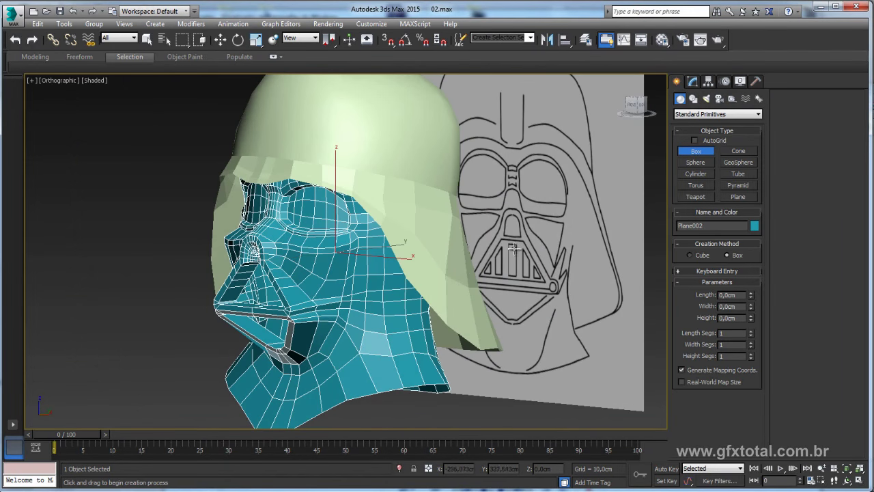
{"action": "key", "text": "f"}
{"action": "scroll", "coordinate": [437, 220], "scroll_direction": "up", "scroll_amount": 1}
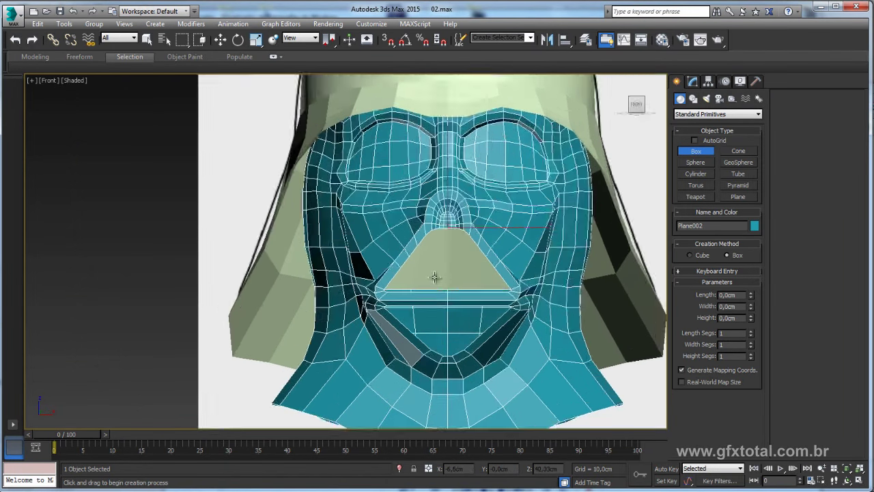
{"action": "scroll", "coordinate": [476, 248], "scroll_direction": "up", "scroll_amount": 3}
{"action": "scroll", "coordinate": [476, 255], "scroll_direction": "up", "scroll_amount": 1}
{"action": "scroll", "coordinate": [475, 255], "scroll_direction": "up", "scroll_amount": 1}
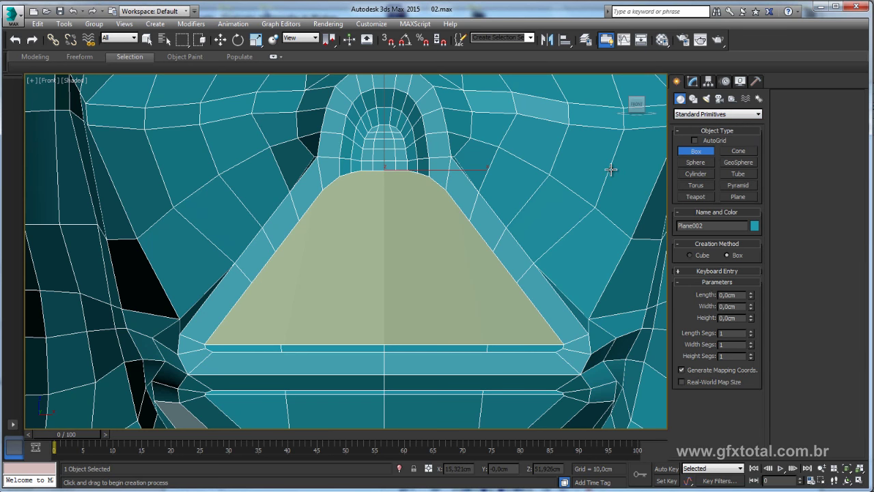
Draw a thin vertical plane inside the mouth triangle and convert it to Editable Poly.
{"action": "left_click", "coordinate": [738, 196]}
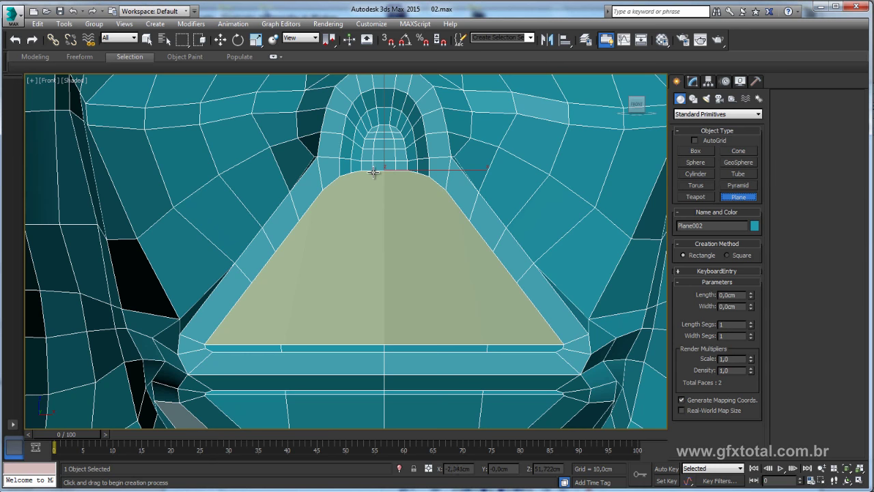
{"action": "key", "text": "F4"}
{"action": "left_click_drag", "start_coordinate": [371, 174], "coordinate": [399, 336]}
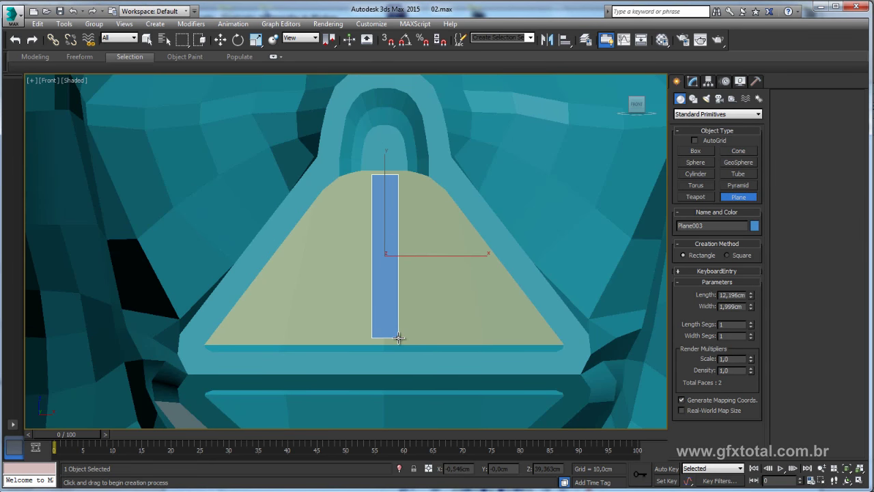
{"action": "key", "text": "w"}
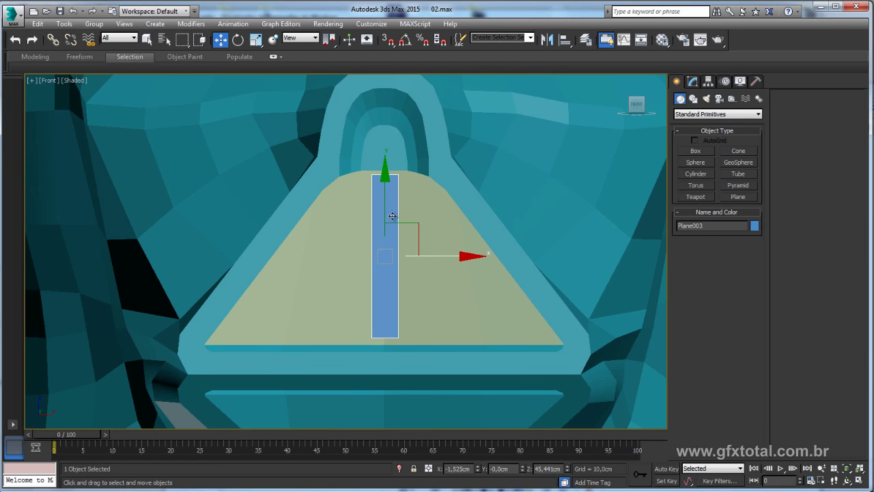
{"action": "right_click", "coordinate": [392, 216]}
{"action": "left_click", "coordinate": [549, 338]}
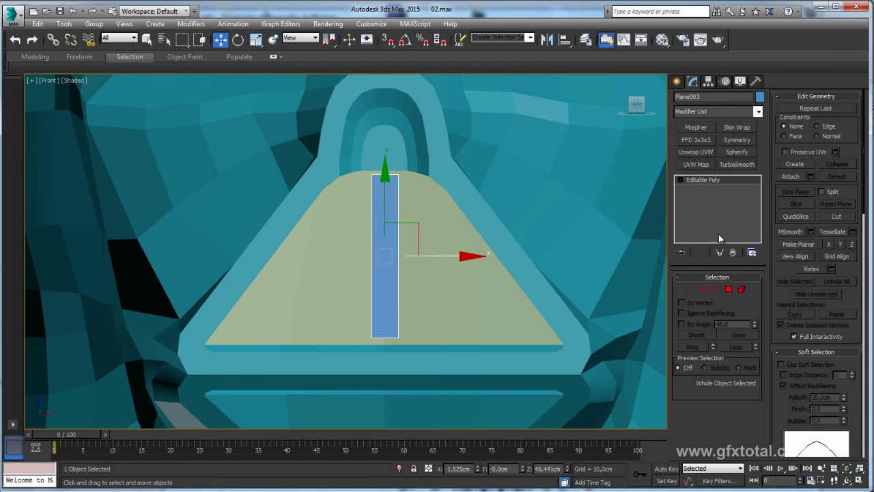
Lower the strip's top vertices and raise its bottom vertices to fit the grill.
{"action": "left_click", "coordinate": [690, 288]}
{"action": "mouse_move", "coordinate": [403, 185]}
{"action": "left_mouse_down"}
{"action": "mouse_move", "coordinate": [365, 165]}
{"action": "mouse_move", "coordinate": [385, 186]}
{"action": "left_mouse_up"}
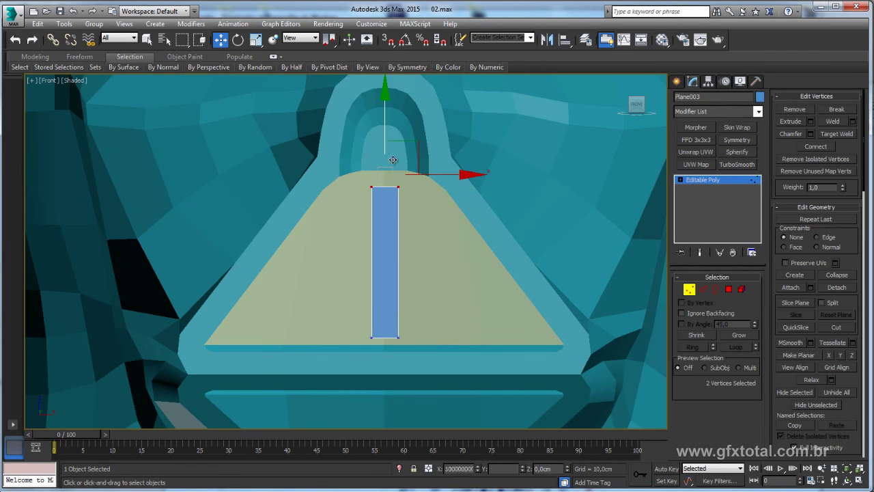
{"action": "left_click_drag", "start_coordinate": [320, 376], "coordinate": [417, 321]}
{"action": "left_click_drag", "start_coordinate": [384, 294], "coordinate": [384, 281]}
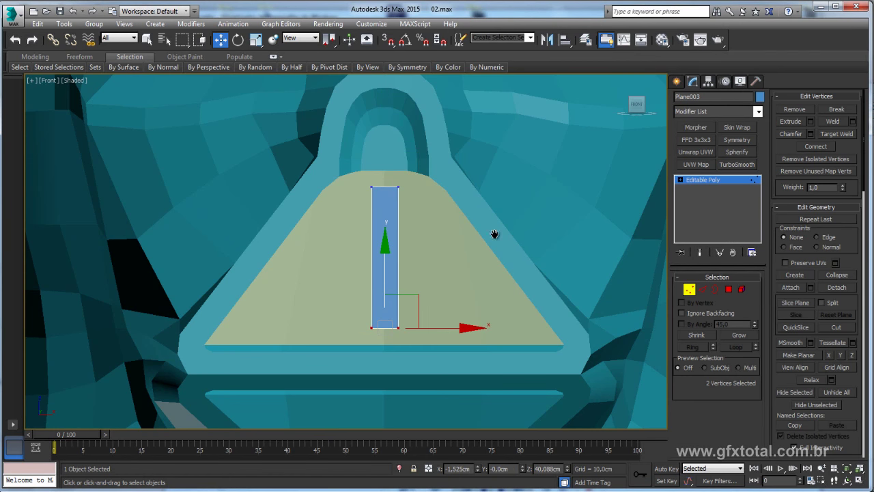
{"action": "middle_click_drag", "start_coordinate": [494, 234], "coordinate": [477, 260]}
Switch to Perspective view and compare the strip with the reference photo.
{"action": "key", "text": "1"}
{"action": "key", "text": "p"}
{"action": "key", "text": "alt+Tab"}
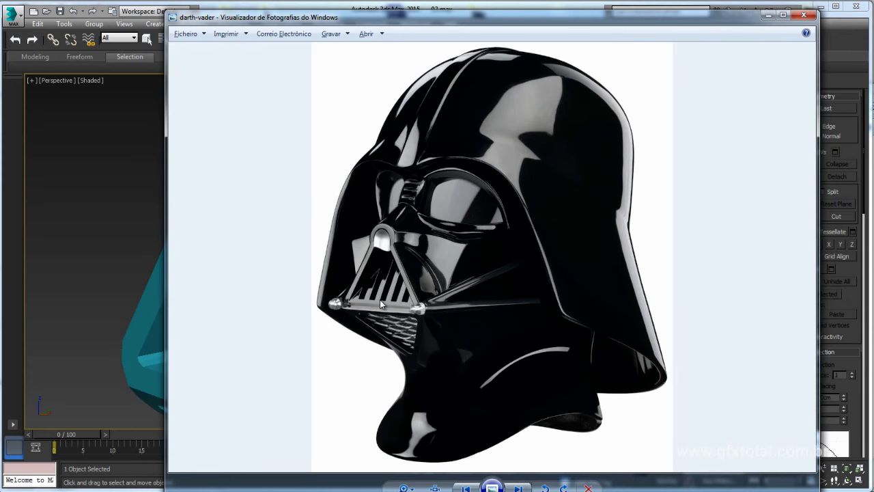
{"action": "key", "text": "alt+Tab"}
{"action": "key", "text": "1"}
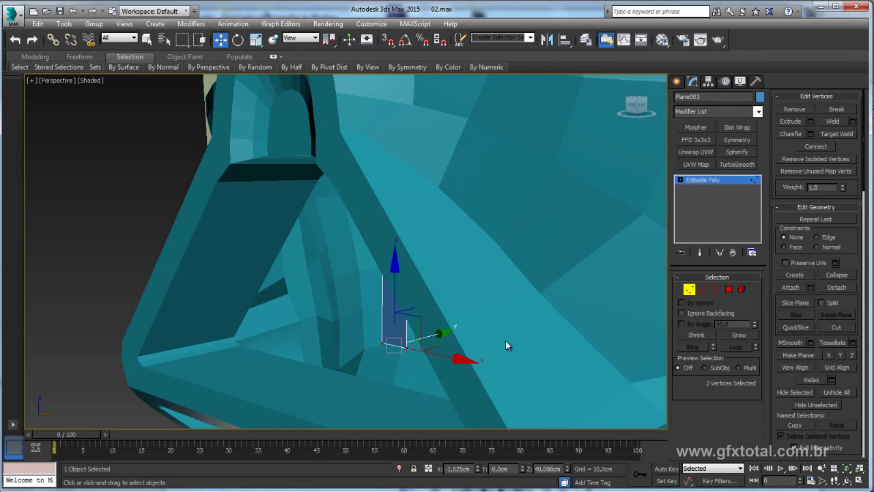
{"action": "scroll", "coordinate": [532, 331], "scroll_direction": "up", "scroll_amount": 3}
{"action": "middle_click_drag", "start_coordinate": [532, 331], "coordinate": [625, 282], "text": "alt"}
Select the strip's two bottom vertices and push them back to tilt the strip.
{"action": "key", "text": "1"}
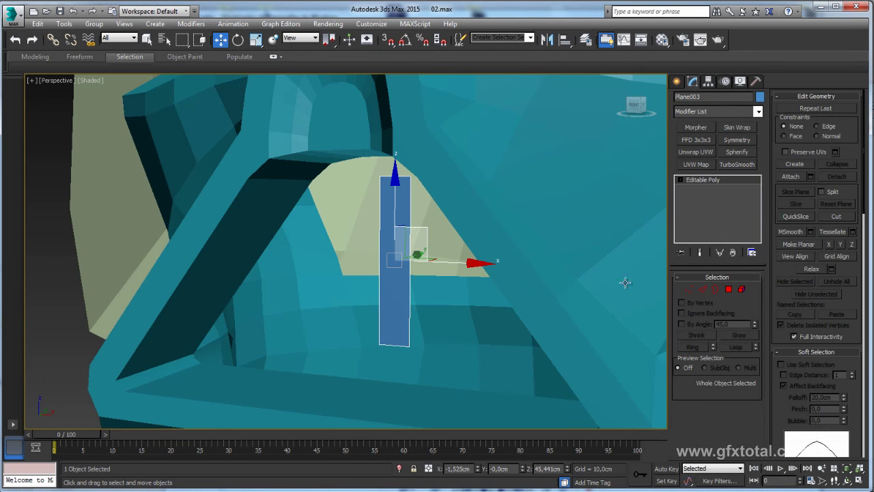
{"action": "left_click", "coordinate": [690, 290]}
{"action": "left_click_drag", "start_coordinate": [368, 333], "coordinate": [418, 354]}
{"action": "middle_click_drag", "start_coordinate": [505, 313], "coordinate": [426, 308], "text": "alt"}
{"action": "left_click_drag", "start_coordinate": [426, 308], "coordinate": [288, 365]}
{"action": "middle_click_drag", "start_coordinate": [411, 271], "coordinate": [450, 172], "text": "alt"}
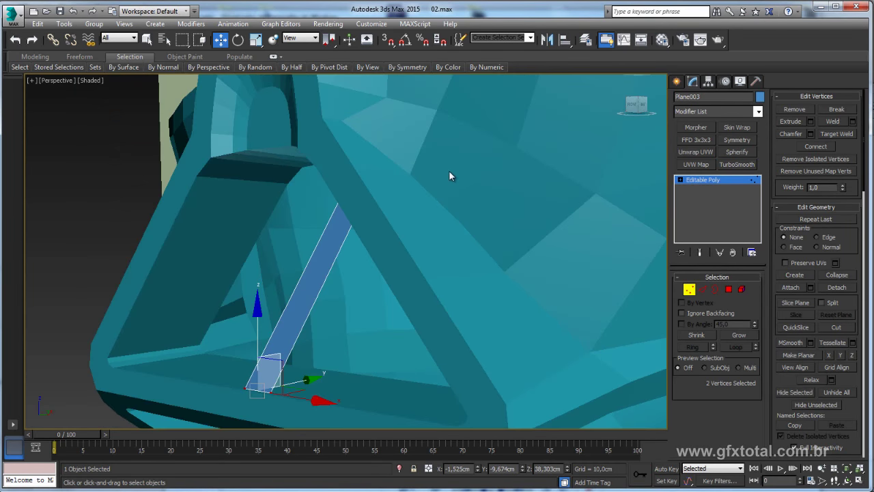
Move the bottom vertices up along the slope until they sit on the grill surface.
{"action": "middle_click_drag", "start_coordinate": [229, 250], "coordinate": [390, 209], "text": "alt"}
{"action": "left_click_drag", "start_coordinate": [390, 208], "coordinate": [336, 191]}
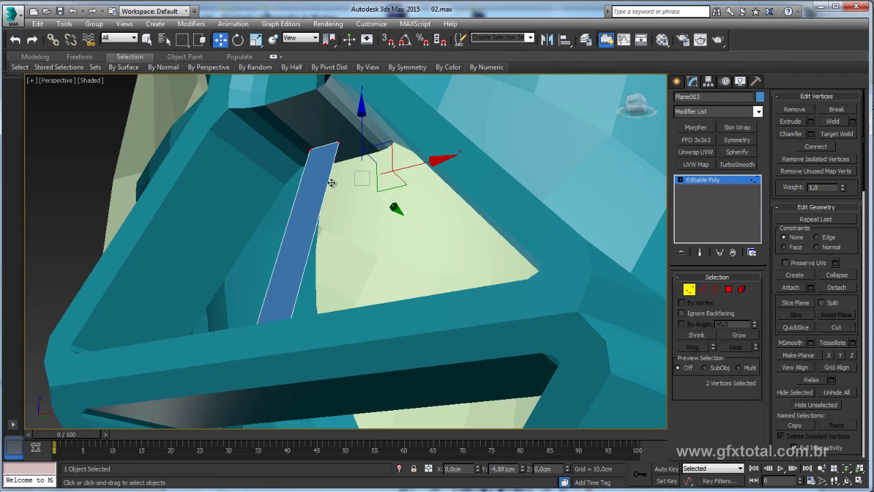
{"action": "mouse_move", "coordinate": [336, 191]}
{"action": "middle_mouse_down", "text": "alt"}
{"action": "mouse_move", "coordinate": [348, 170]}
{"action": "mouse_move", "coordinate": [352, 182]}
{"action": "mouse_move", "coordinate": [361, 115]}
{"action": "middle_mouse_up", "text": "alt"}
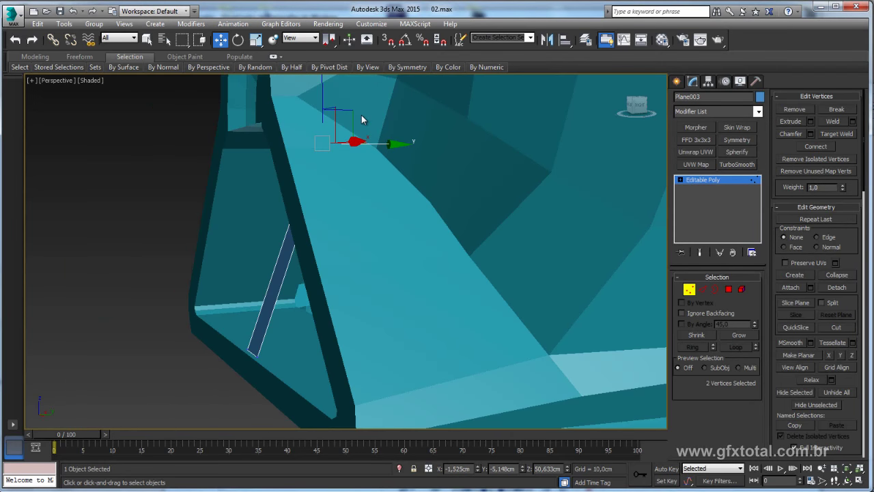
{"action": "left_click_drag", "start_coordinate": [356, 112], "coordinate": [359, 122]}
{"action": "mouse_move", "coordinate": [358, 123]}
{"action": "middle_mouse_down", "text": "alt"}
{"action": "mouse_move", "coordinate": [386, 149]}
{"action": "mouse_move", "coordinate": [396, 126]}
{"action": "mouse_move", "coordinate": [361, 141]}
{"action": "middle_mouse_up", "text": "alt"}
{"action": "left_click_drag", "start_coordinate": [361, 141], "coordinate": [352, 120]}
{"action": "mouse_move", "coordinate": [352, 119]}
{"action": "middle_mouse_down", "text": "alt"}
{"action": "mouse_move", "coordinate": [333, 86]}
{"action": "mouse_move", "coordinate": [362, 226]}
{"action": "mouse_move", "coordinate": [379, 242]}
{"action": "mouse_move", "coordinate": [362, 241]}
{"action": "mouse_move", "coordinate": [370, 239]}
{"action": "middle_mouse_up", "text": "alt"}
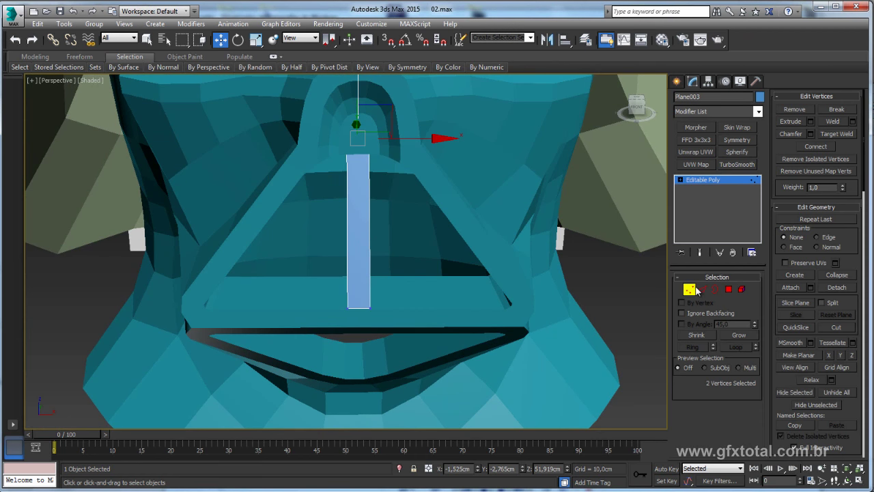
Shift-drag the strip's right edge to extend new faces across the right half of the grill.
{"action": "left_click", "coordinate": [701, 289]}
{"action": "left_click", "coordinate": [369, 267]}
{"action": "key", "text": "f"}
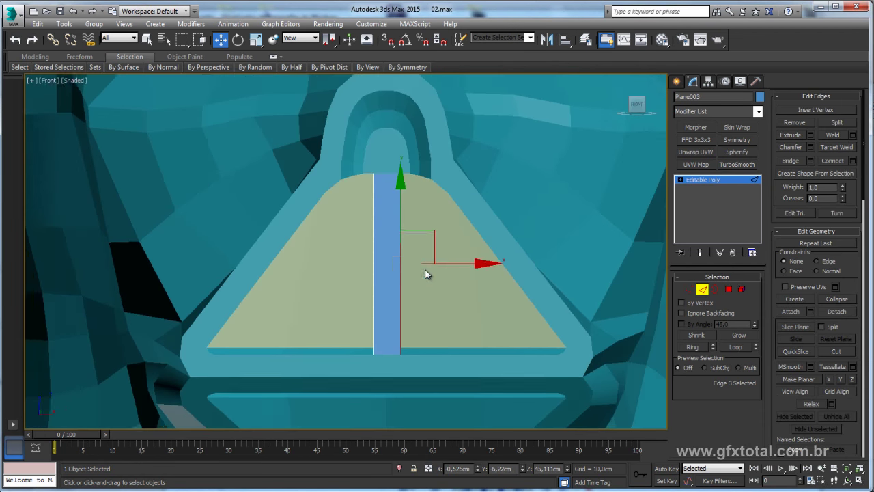
{"action": "middle_click_drag", "start_coordinate": [430, 274], "coordinate": [372, 275]}
{"action": "left_click_drag", "start_coordinate": [397, 271], "coordinate": [569, 271], "text": "shift"}
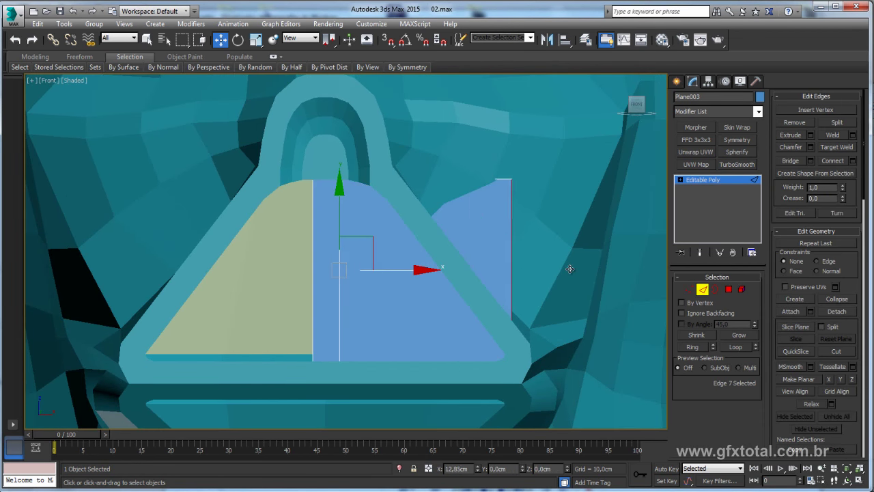
Move the new top-right vertex down to the grill's lower-right corner and shift the middle edge right.
{"action": "left_click", "coordinate": [690, 291]}
{"action": "left_click_drag", "start_coordinate": [539, 167], "coordinate": [510, 202]}
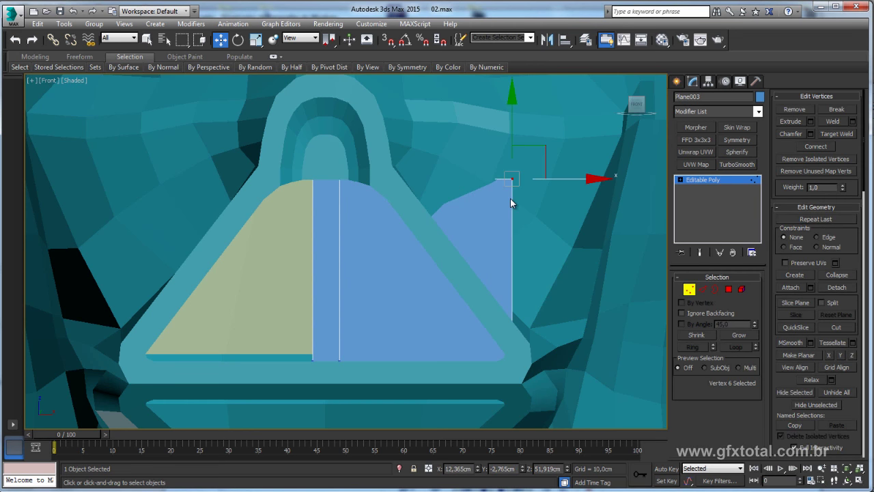
{"action": "key", "text": "F3"}
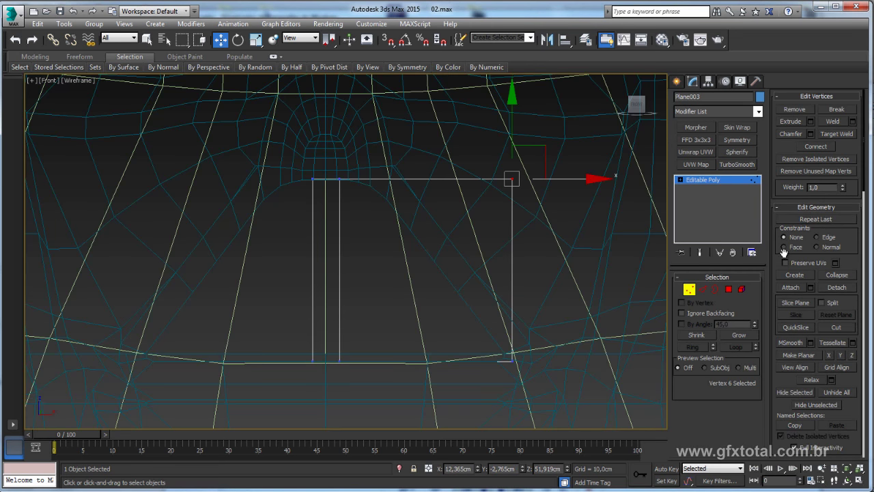
{"action": "key", "text": "F3"}
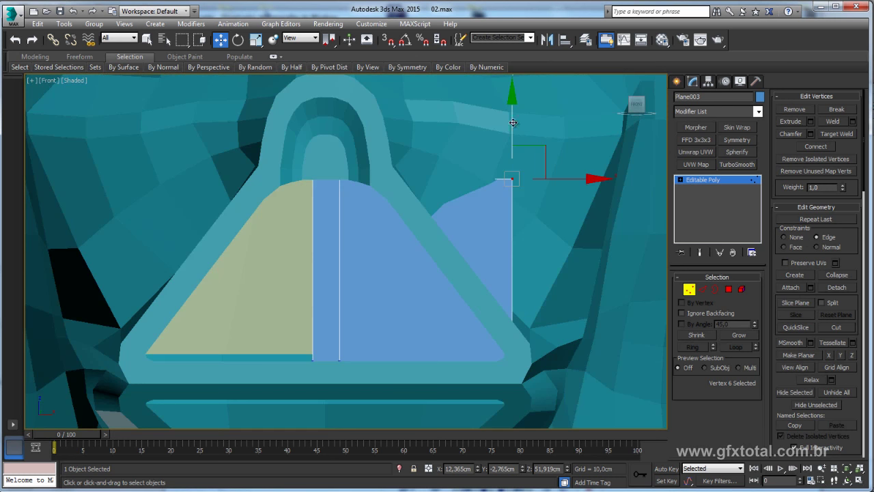
{"action": "left_click_drag", "start_coordinate": [513, 121], "coordinate": [519, 300]}
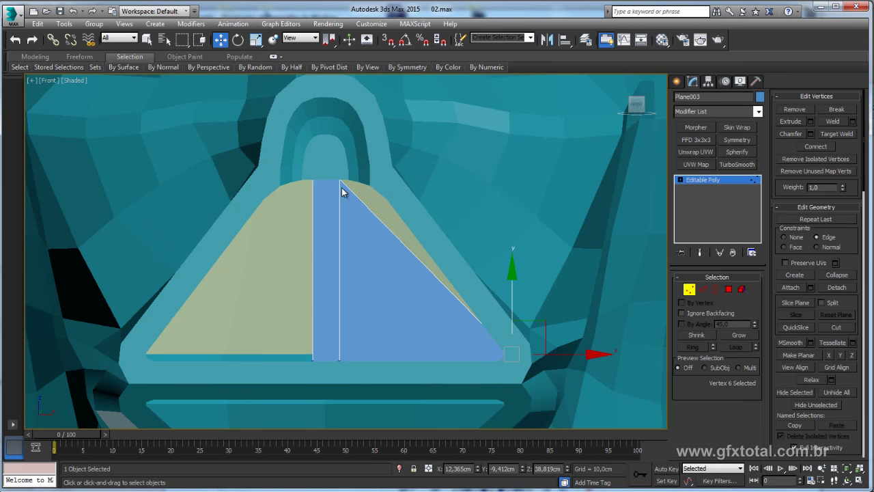
{"action": "left_click_drag", "start_coordinate": [329, 388], "coordinate": [331, 386]}
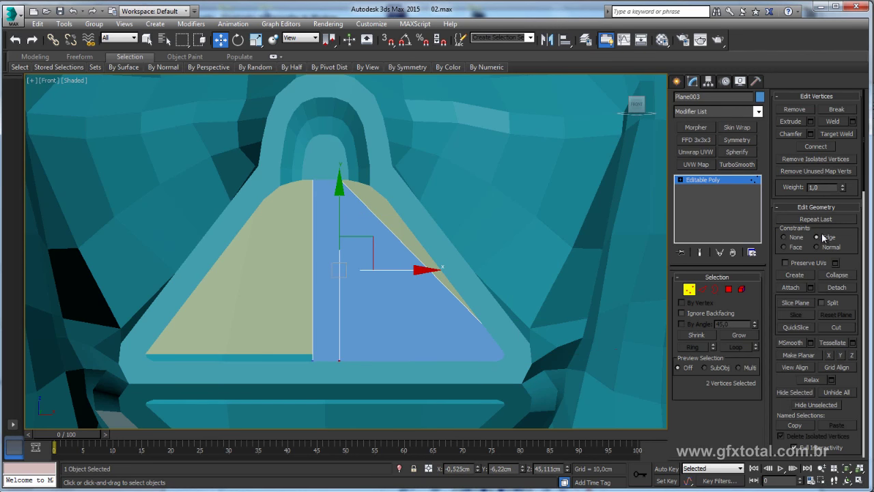
{"action": "left_click_drag", "start_coordinate": [378, 268], "coordinate": [415, 266]}
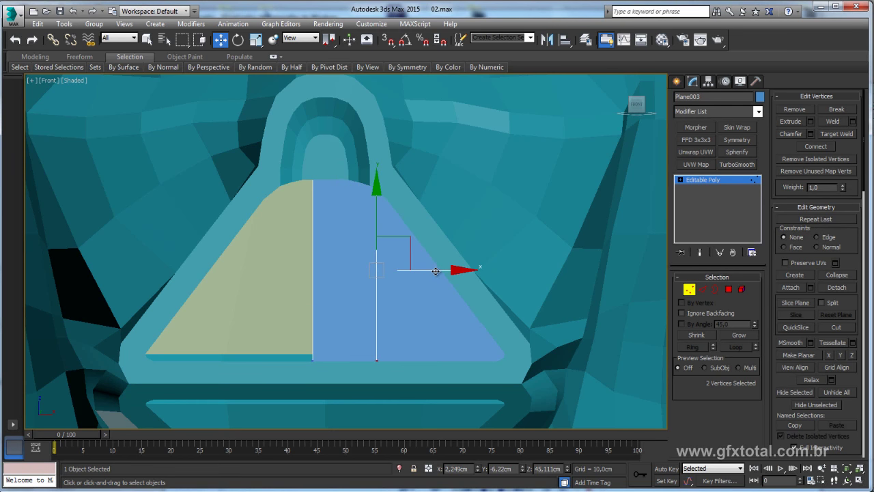
{"action": "key", "text": "F3"}
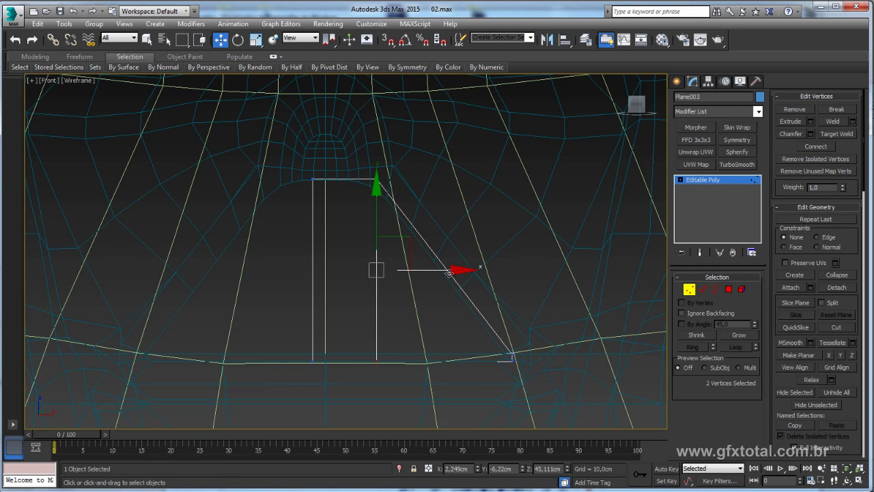
{"action": "key", "text": "F3"}
Connect the top and bottom edges to add vertical edges across the strip.
{"action": "left_click", "coordinate": [702, 289]}
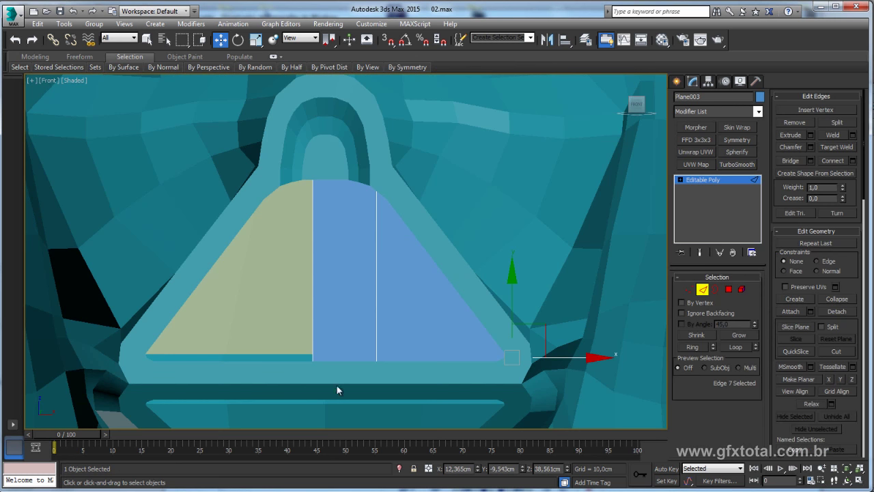
{"action": "left_click", "coordinate": [345, 139]}
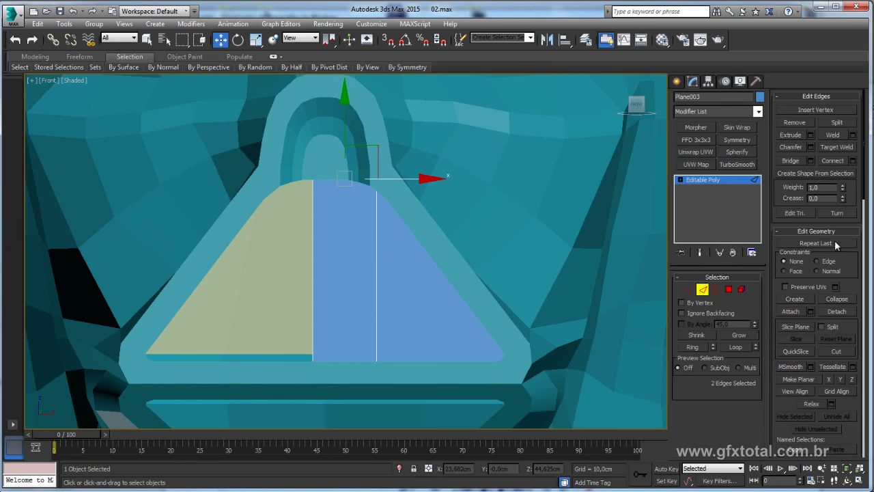
{"action": "left_click", "coordinate": [853, 161]}
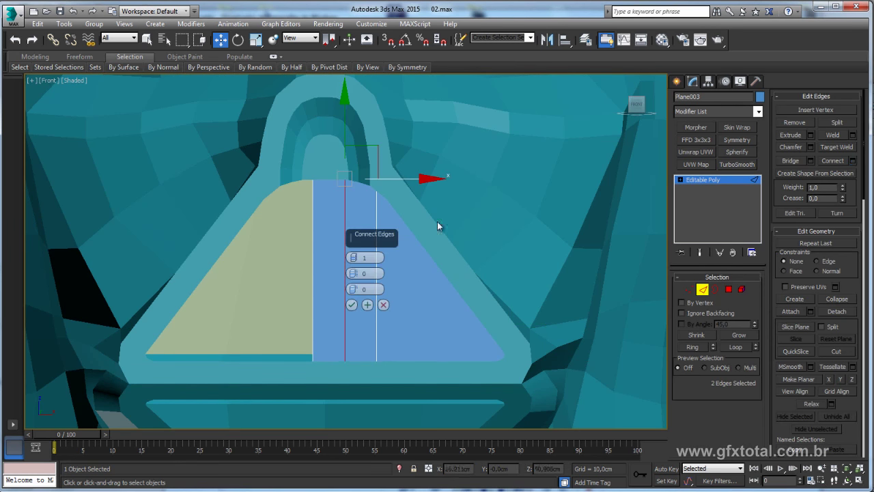
{"action": "left_click", "coordinate": [354, 305]}
{"action": "left_click", "coordinate": [314, 231], "text": "ctrl"}
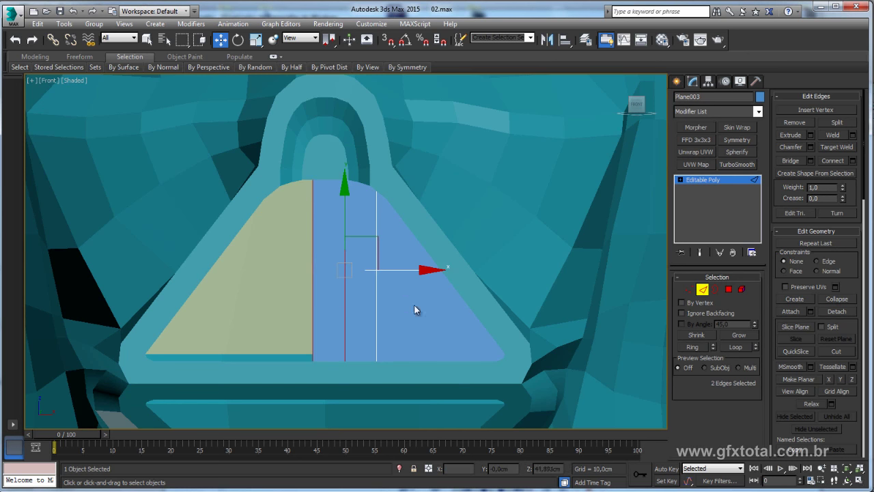
{"action": "left_click", "coordinate": [437, 358]}
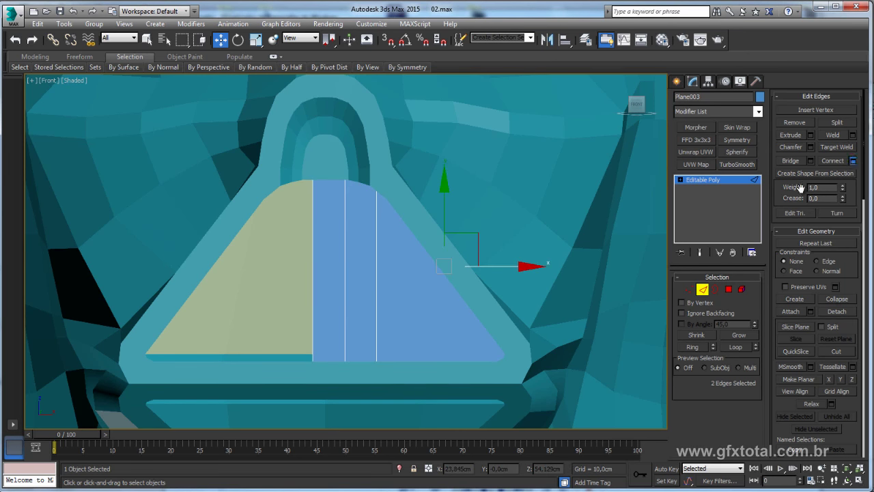
Add three connecting vertical edges across the right section.
{"action": "left_click_drag", "start_coordinate": [353, 261], "coordinate": [354, 252]}
{"action": "left_click", "coordinate": [351, 305]}
{"action": "middle_click_drag", "start_coordinate": [392, 290], "coordinate": [345, 299]}
{"action": "left_click", "coordinate": [717, 191]}
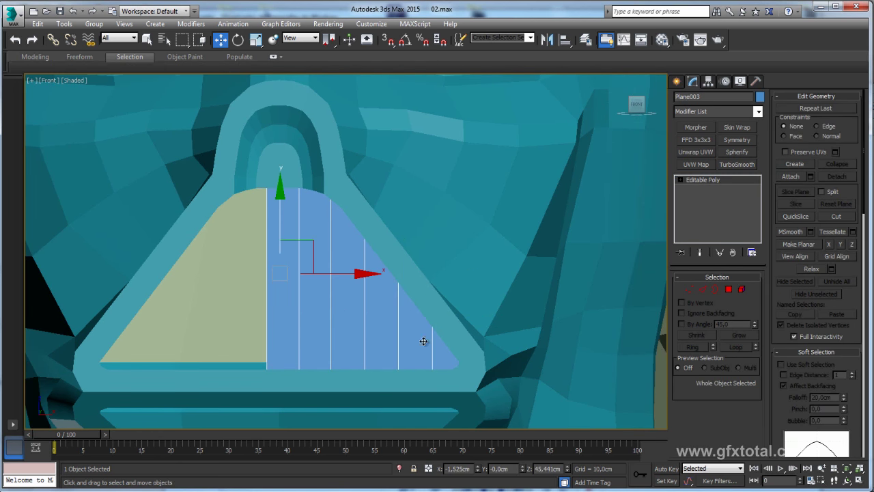
Use Cut to add an edge along the grill's slope from the bottom-right vertex to the left edge.
{"action": "left_click", "coordinate": [688, 289]}
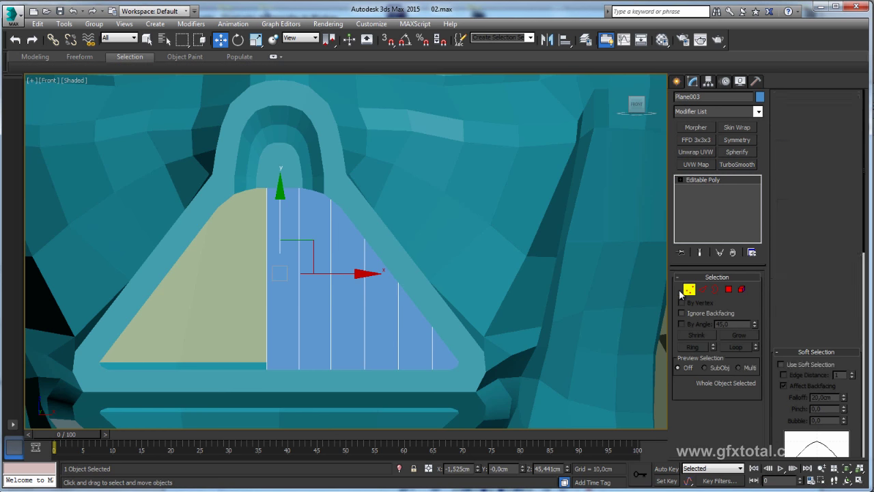
{"action": "right_click", "coordinate": [462, 294]}
{"action": "left_click", "coordinate": [447, 192]}
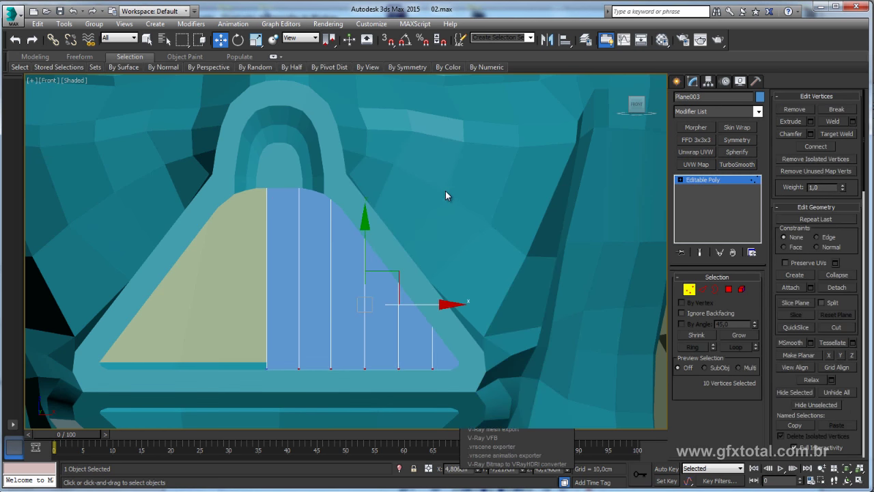
{"action": "right_click", "coordinate": [429, 334]}
{"action": "mouse_move", "coordinate": [465, 312]}
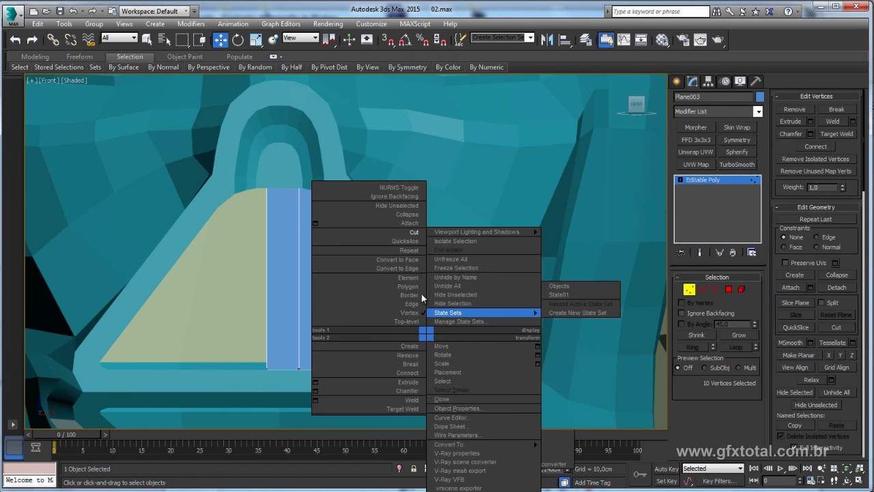
{"action": "left_click", "coordinate": [413, 233]}
{"action": "right_click", "coordinate": [381, 273]}
{"action": "left_click", "coordinate": [372, 189]}
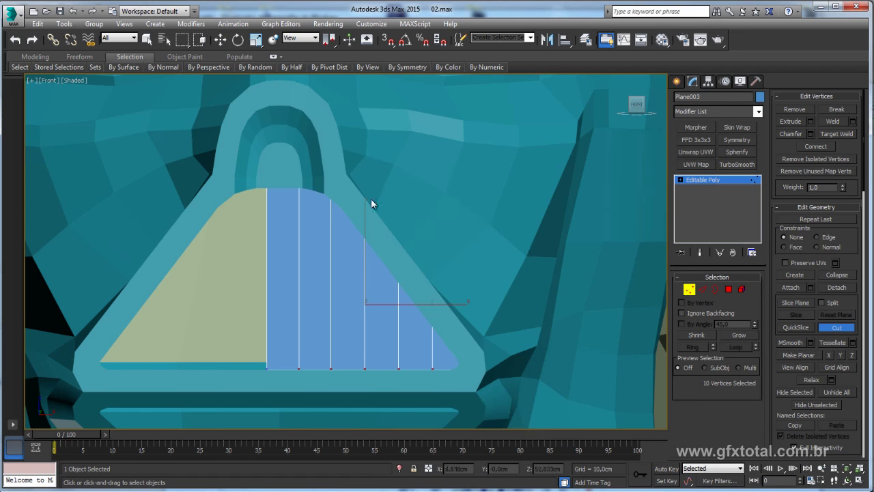
{"action": "left_click", "coordinate": [433, 339]}
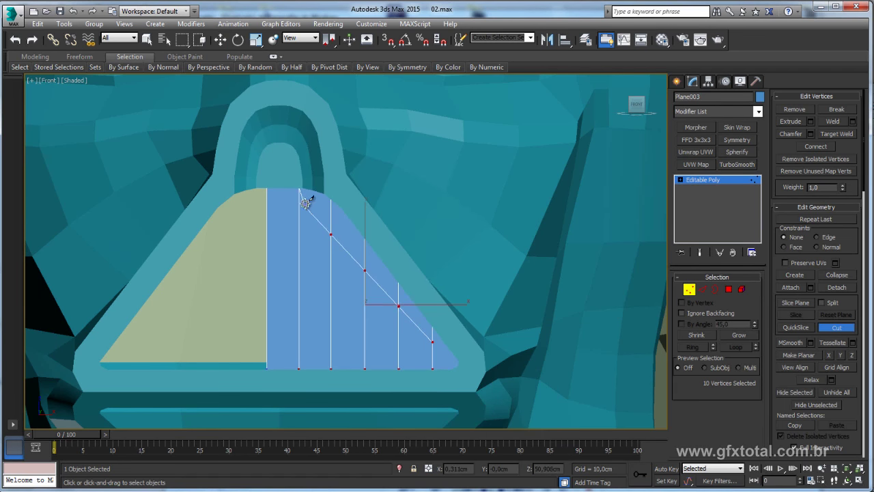
{"action": "left_click", "coordinate": [330, 203]}
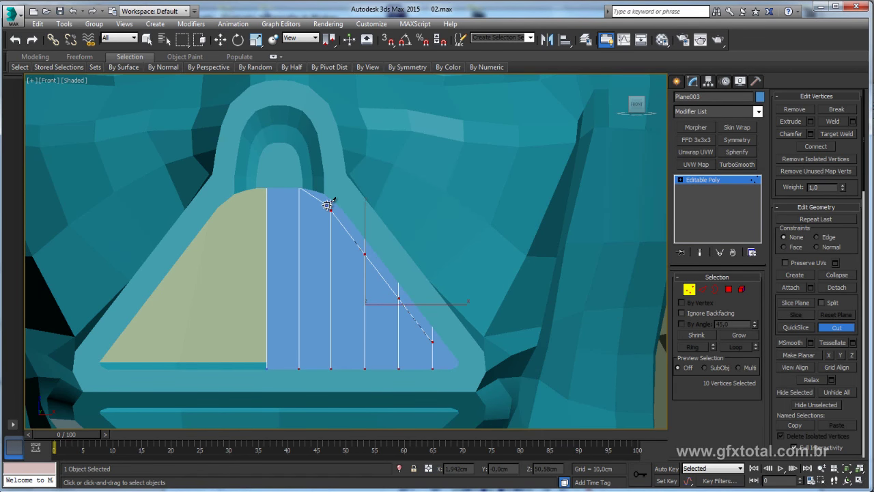
{"action": "left_click", "coordinate": [329, 204]}
{"action": "left_click", "coordinate": [268, 196]}
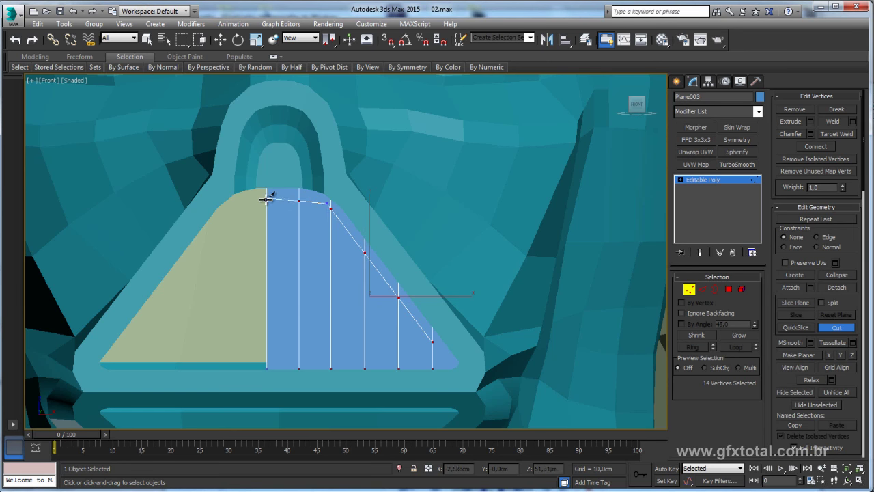
{"action": "left_click", "coordinate": [265, 203]}
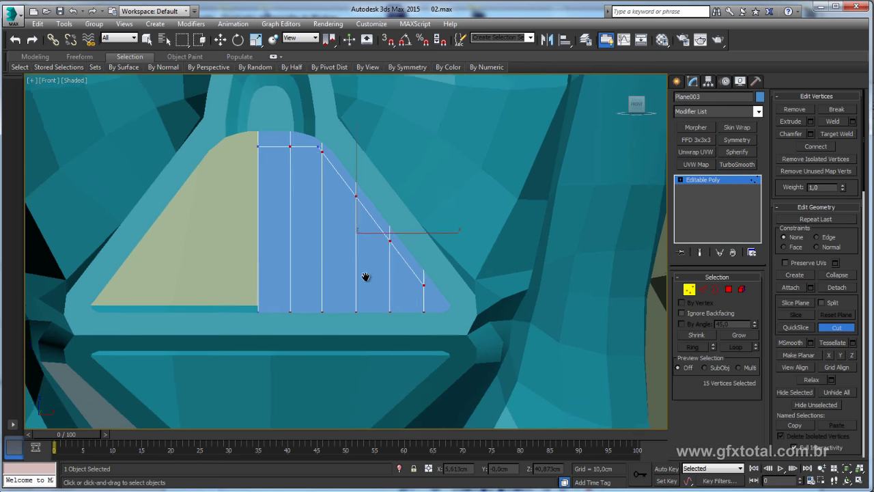
Cut a horizontal edge across the bottom of the grill to its left edge.
{"action": "middle_click_drag", "start_coordinate": [379, 334], "coordinate": [368, 277]}
{"action": "left_click", "coordinate": [421, 300]}
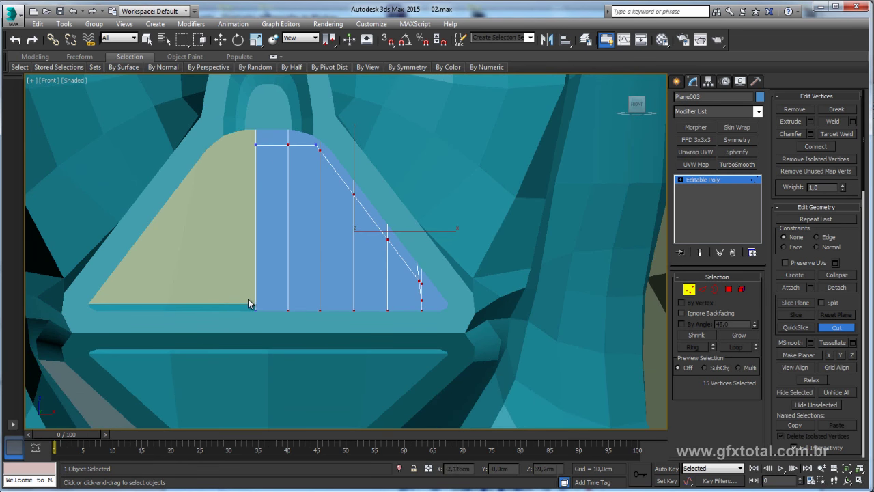
{"action": "left_click", "coordinate": [256, 298]}
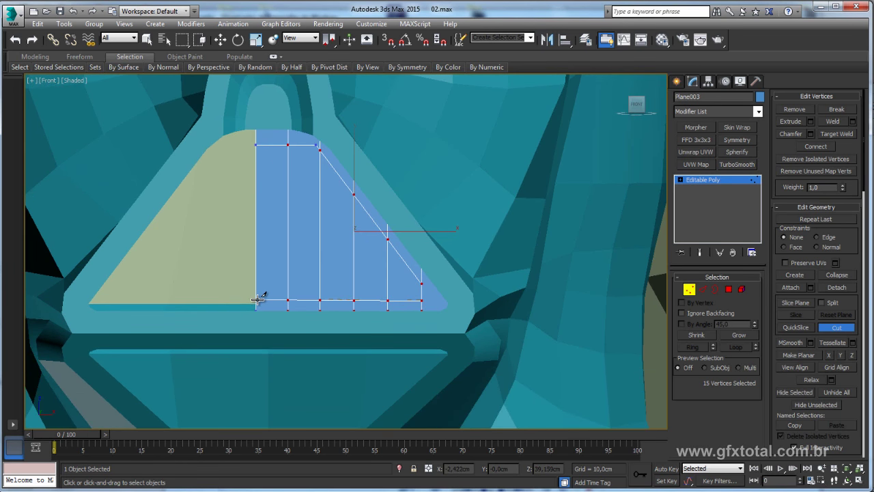
{"action": "left_click", "coordinate": [258, 297]}
{"action": "key", "text": "w"}
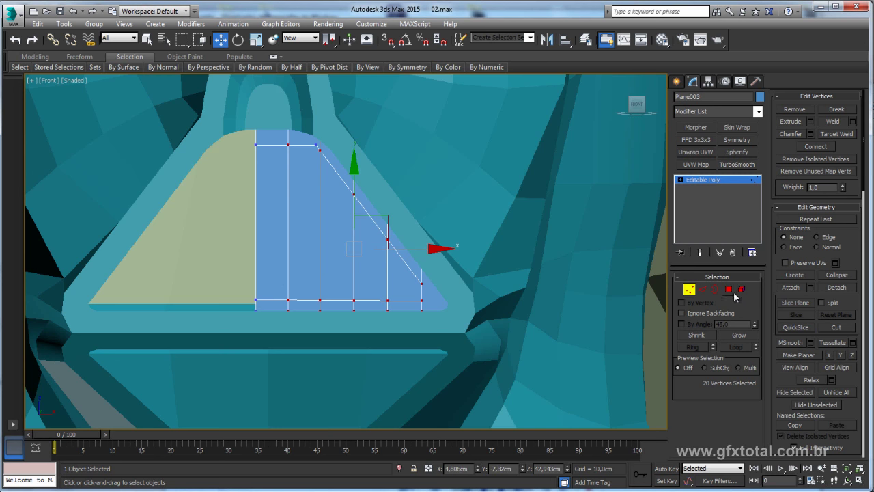
Delete the alternating vertical strip polygons so only slats remain.
{"action": "left_click", "coordinate": [728, 289]}
{"action": "left_click", "coordinate": [269, 246]}
{"action": "left_click", "coordinate": [331, 269]}
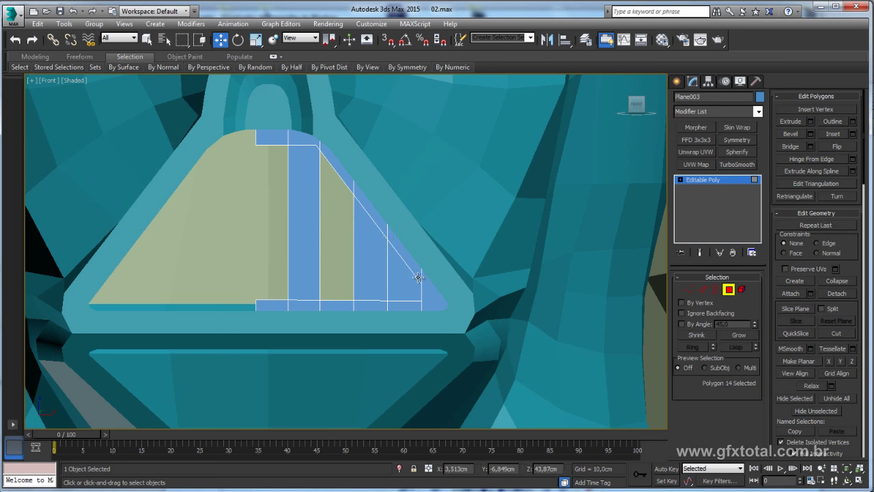
{"action": "left_click", "coordinate": [521, 239]}
{"action": "left_click", "coordinate": [707, 190]}
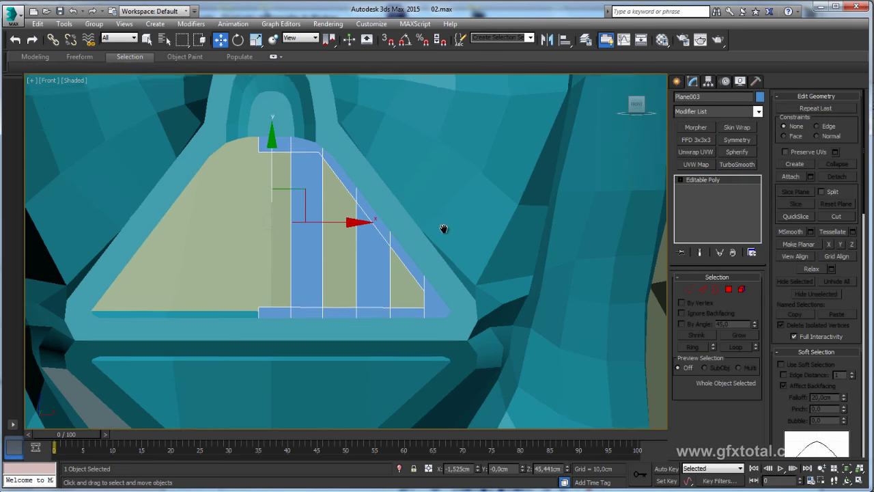
Apply a Symmetry modifier to mirror the slatted half into a full triangular grill.
{"action": "middle_click_drag", "start_coordinate": [427, 221], "coordinate": [437, 242]}
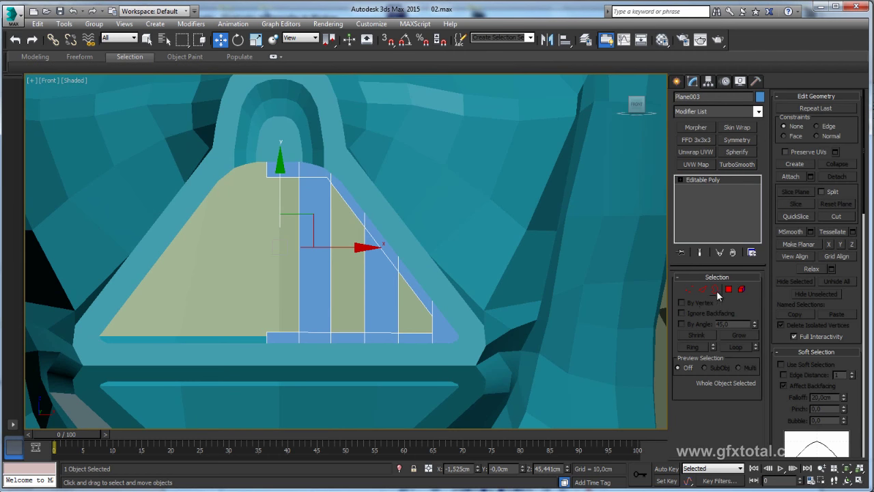
{"action": "left_click", "coordinate": [733, 141]}
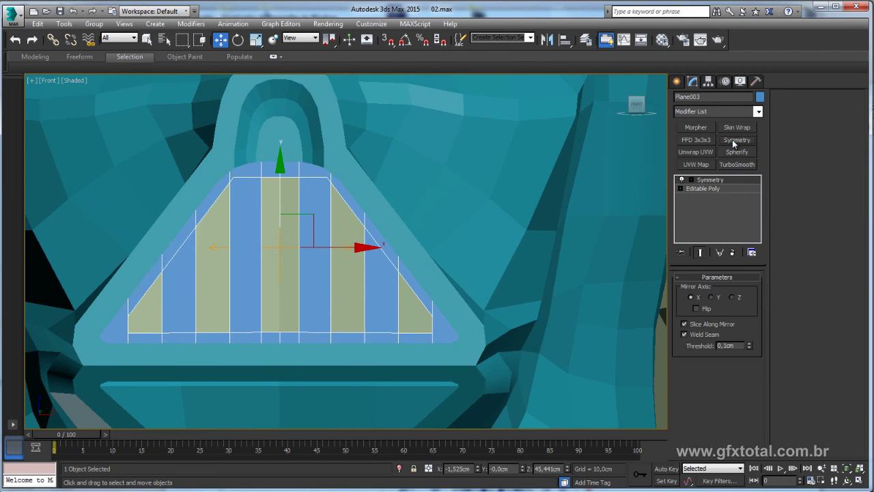
{"action": "key", "text": "p"}
{"action": "mouse_move", "coordinate": [426, 297]}
{"action": "middle_mouse_down", "text": "alt"}
{"action": "mouse_move", "coordinate": [425, 318]}
{"action": "mouse_move", "coordinate": [491, 256]}
{"action": "mouse_move", "coordinate": [482, 277]}
{"action": "mouse_move", "coordinate": [368, 198]}
{"action": "middle_mouse_up", "text": "alt"}
Convert the grill to Editable Poly, isolate it, and Shift-drag a copy along Y.
{"action": "right_click", "coordinate": [368, 198]}
{"action": "mouse_move", "coordinate": [409, 308]}
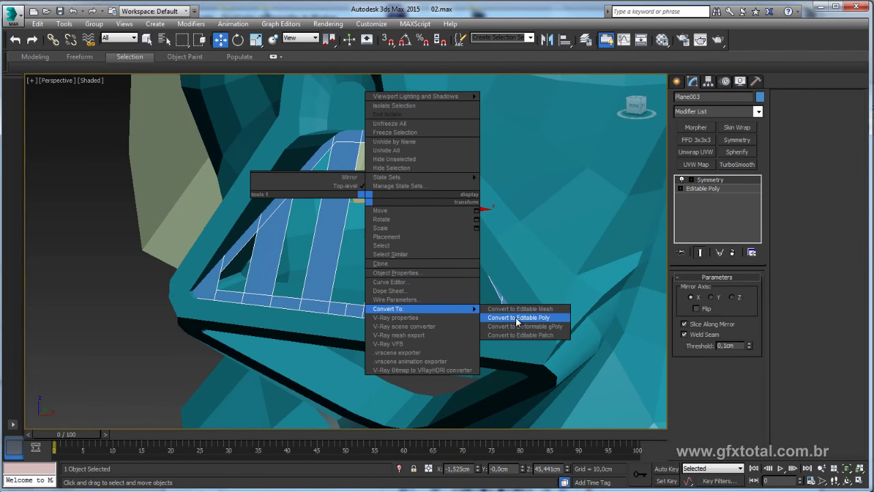
{"action": "left_click", "coordinate": [517, 321]}
{"action": "left_click", "coordinate": [400, 468]}
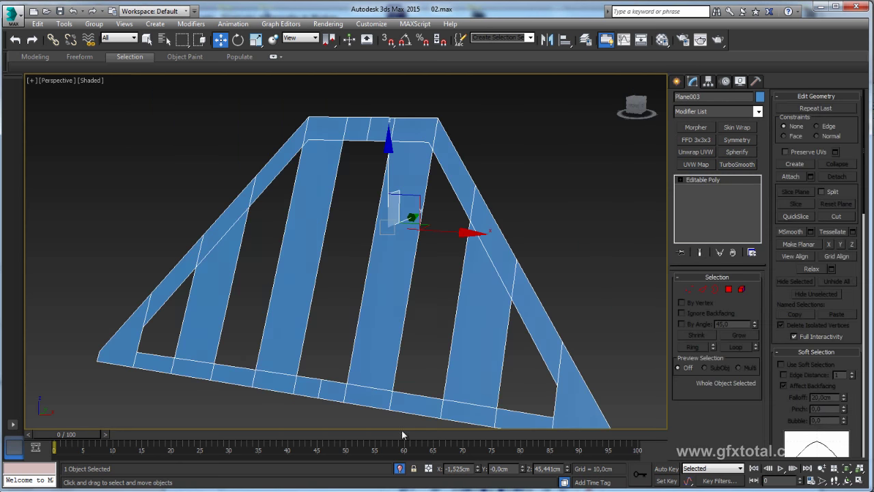
{"action": "mouse_move", "coordinate": [405, 436]}
{"action": "middle_mouse_down", "text": "alt"}
{"action": "mouse_move", "coordinate": [409, 329]}
{"action": "mouse_move", "coordinate": [496, 269]}
{"action": "middle_mouse_up", "text": "alt"}
{"action": "left_click_drag", "start_coordinate": [495, 219], "coordinate": [514, 217], "text": "shift"}
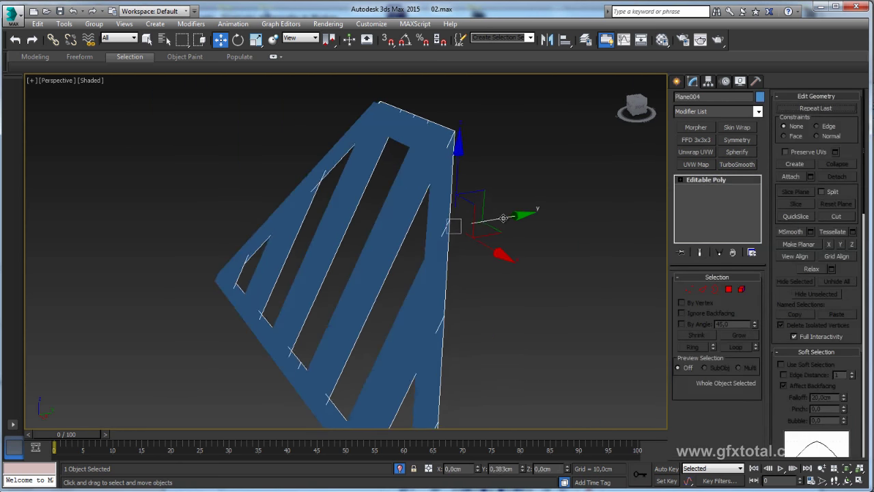
Create the clone as Plane004 and nudge it slightly along Y.
{"action": "left_click", "coordinate": [437, 299]}
{"action": "mouse_move", "coordinate": [436, 299]}
{"action": "middle_mouse_down", "text": "alt"}
{"action": "mouse_move", "coordinate": [445, 271]}
{"action": "mouse_move", "coordinate": [351, 236]}
{"action": "mouse_move", "coordinate": [459, 295]}
{"action": "middle_mouse_up", "text": "alt"}
{"action": "left_click_drag", "start_coordinate": [455, 286], "coordinate": [453, 285]}
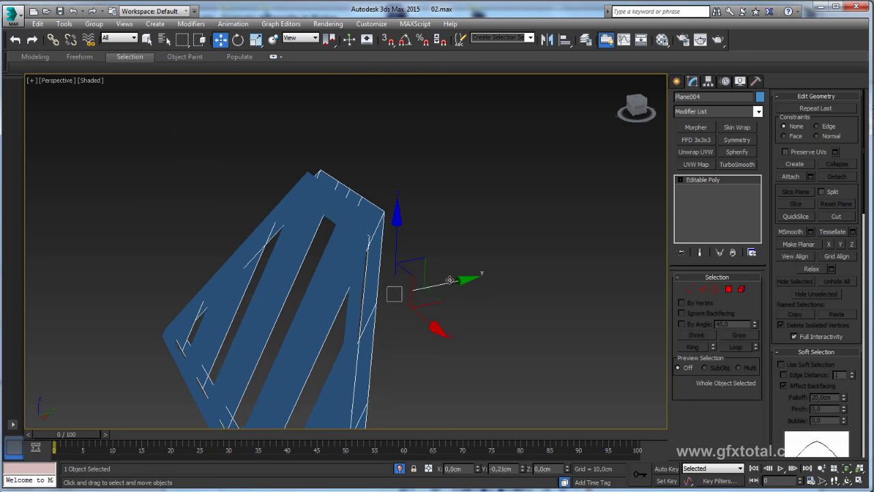
Flip the normals of one grill layer at Element level.
{"action": "left_click", "coordinate": [741, 289]}
{"action": "left_click", "coordinate": [416, 355]}
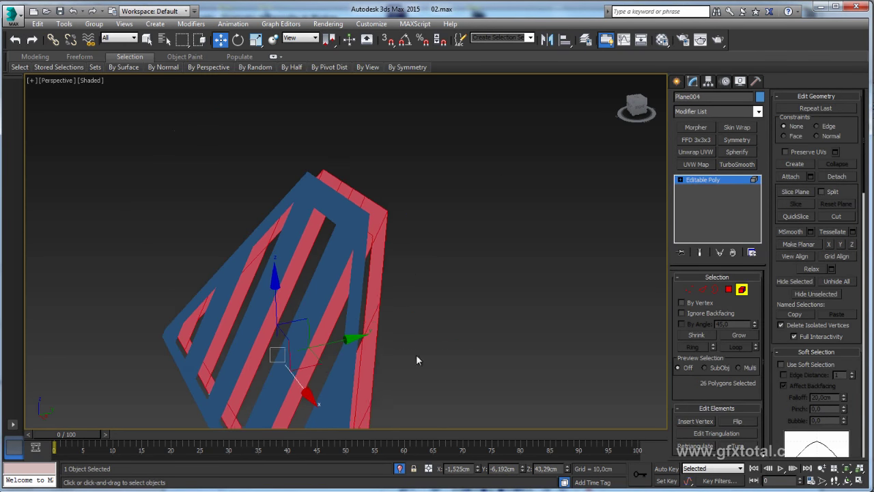
{"action": "middle_click_drag", "start_coordinate": [415, 354], "coordinate": [497, 315], "text": "alt"}
{"action": "scroll", "coordinate": [497, 315], "scroll_direction": "down", "scroll_amount": 3}
{"action": "left_click", "coordinate": [736, 422]}
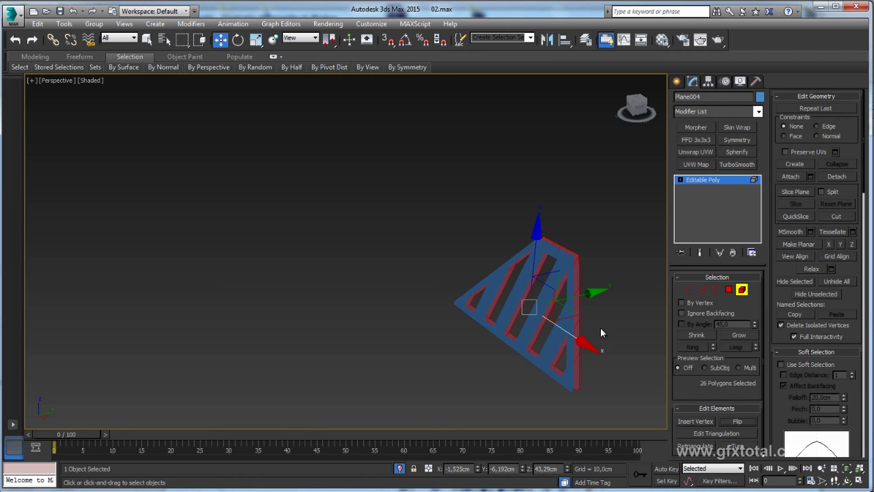
{"action": "middle_click_drag", "start_coordinate": [600, 327], "coordinate": [563, 255], "text": "alt"}
{"action": "scroll", "coordinate": [540, 261], "scroll_direction": "up", "scroll_amount": 3}
{"action": "scroll", "coordinate": [540, 260], "scroll_direction": "up", "scroll_amount": 2}
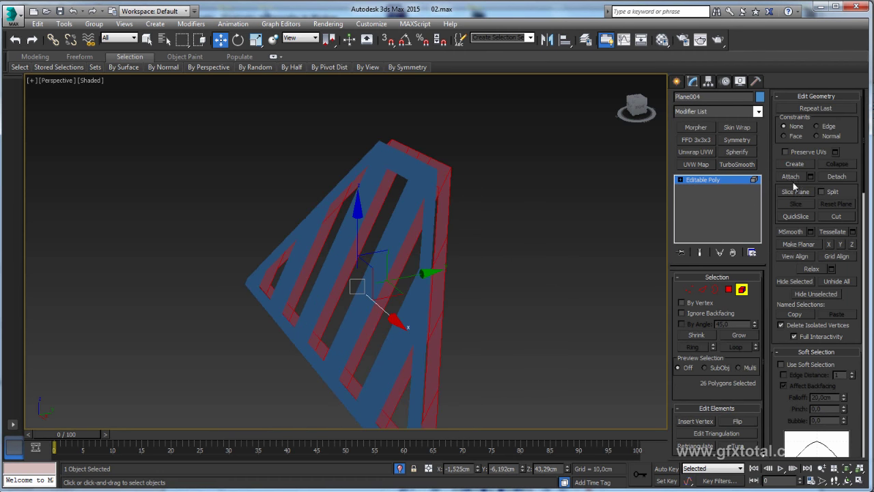
{"action": "middle_click_drag", "start_coordinate": [433, 189], "coordinate": [490, 190], "text": "alt"}
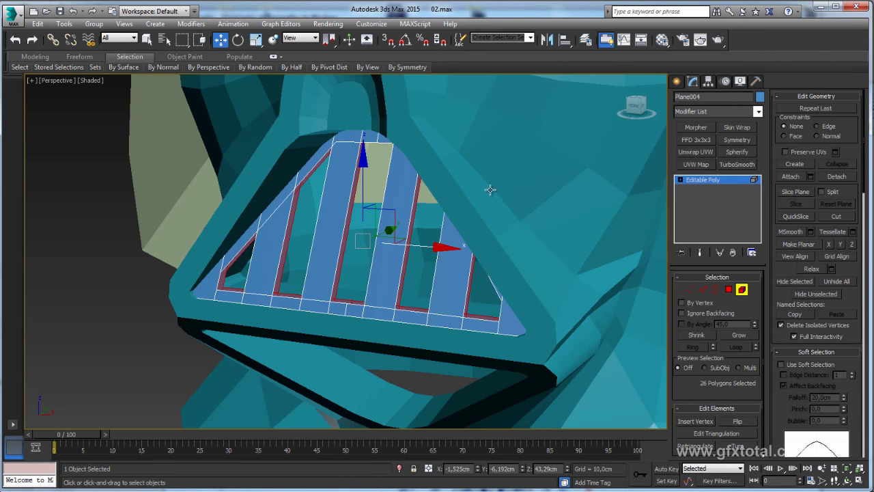
Bridge the open borders of both layers into thick rims, then exit isolation.
{"action": "left_click", "coordinate": [400, 468]}
{"action": "left_click", "coordinate": [714, 289], "text": "ctrl"}
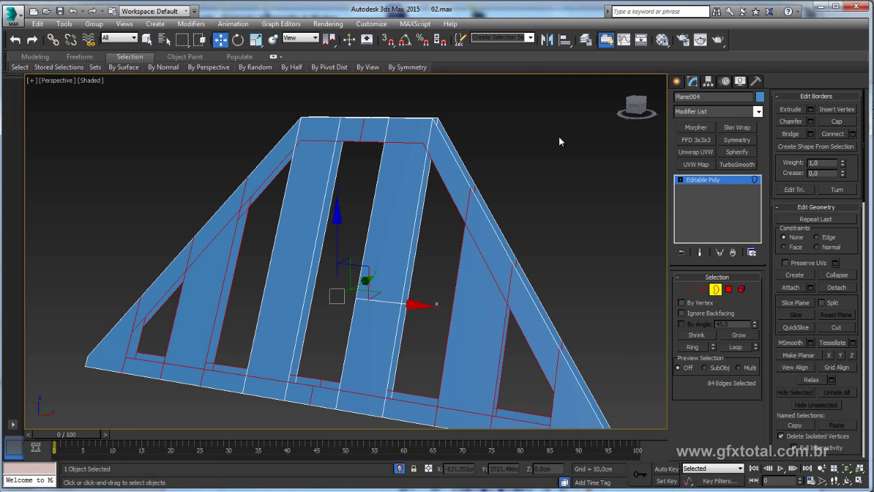
{"action": "scroll", "coordinate": [549, 118], "scroll_direction": "down", "scroll_amount": 3}
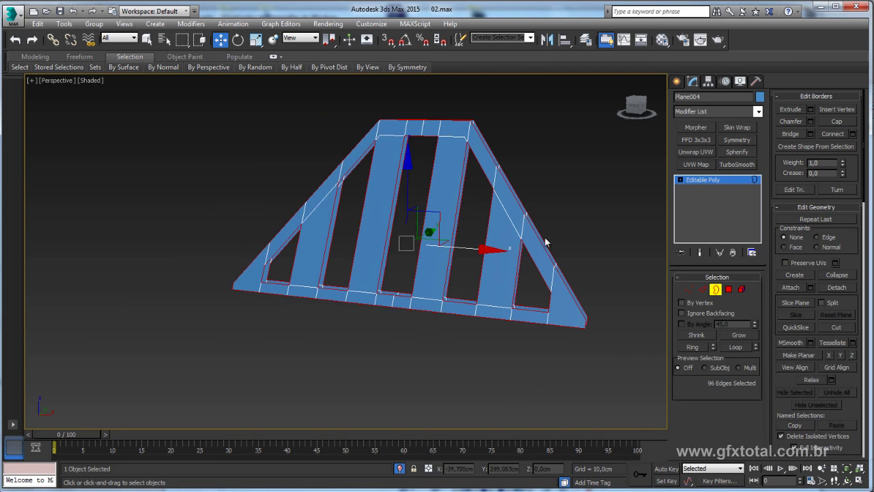
{"action": "mouse_move", "coordinate": [546, 242]}
{"action": "middle_mouse_down", "text": "alt"}
{"action": "mouse_move", "coordinate": [507, 250]}
{"action": "mouse_move", "coordinate": [569, 120]}
{"action": "middle_mouse_up", "text": "alt"}
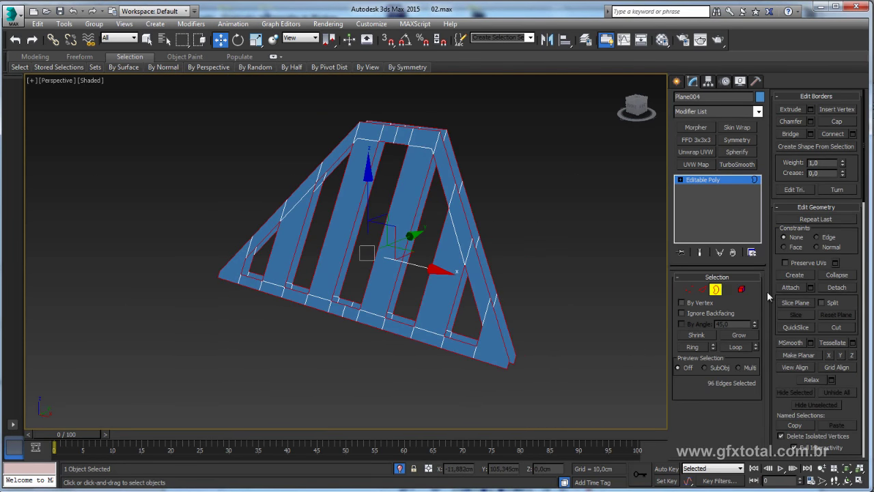
{"action": "left_click", "coordinate": [550, 141]}
{"action": "mouse_move", "coordinate": [549, 140]}
{"action": "middle_mouse_down", "text": "alt"}
{"action": "mouse_move", "coordinate": [509, 180]}
{"action": "mouse_move", "coordinate": [511, 232]}
{"action": "mouse_move", "coordinate": [447, 230]}
{"action": "mouse_move", "coordinate": [501, 225]}
{"action": "mouse_move", "coordinate": [606, 245]}
{"action": "mouse_move", "coordinate": [530, 308]}
{"action": "mouse_move", "coordinate": [422, 261]}
{"action": "mouse_move", "coordinate": [409, 287]}
{"action": "middle_mouse_up", "text": "alt"}
{"action": "left_click", "coordinate": [400, 468]}
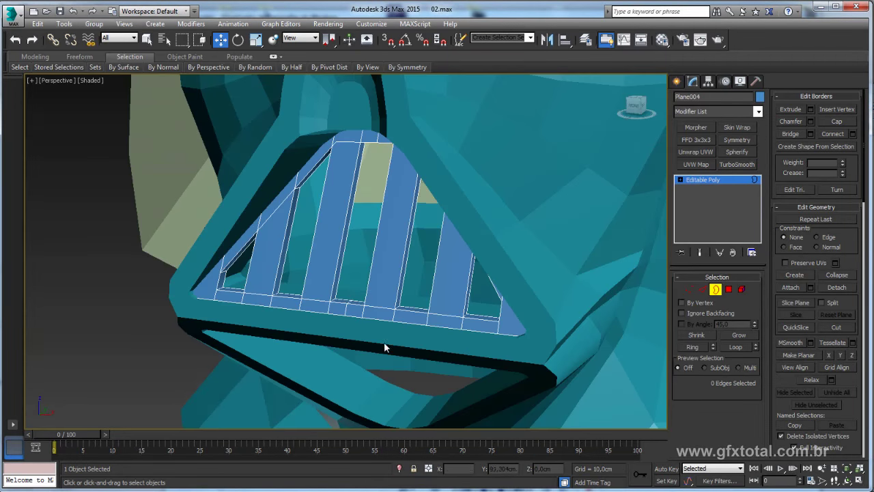
{"action": "mouse_move", "coordinate": [385, 348]}
{"action": "middle_mouse_down", "text": "alt"}
{"action": "mouse_move", "coordinate": [415, 332]}
{"action": "mouse_move", "coordinate": [398, 298]}
{"action": "middle_mouse_up", "text": "alt"}
Zoom into the Vader photo's lower mesh vent, then return to the helmet model.
{"action": "key", "text": "alt+Tab"}
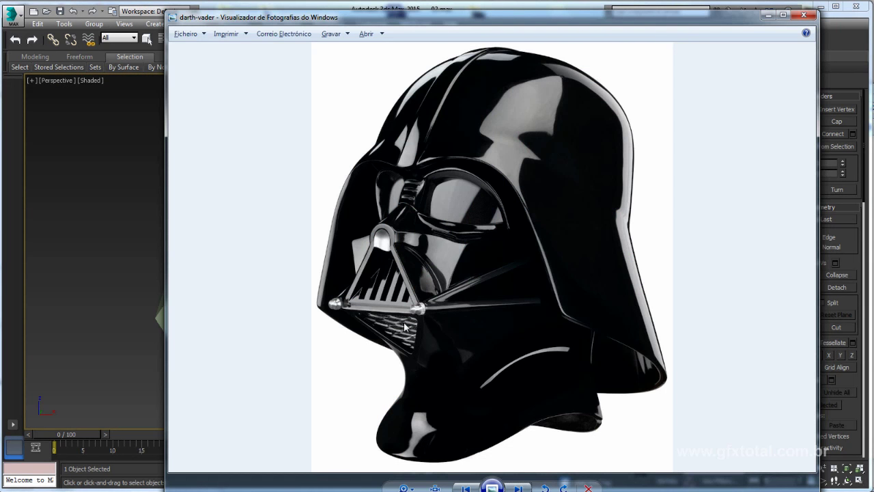
{"action": "scroll", "coordinate": [395, 326], "scroll_direction": "up", "scroll_amount": 3}
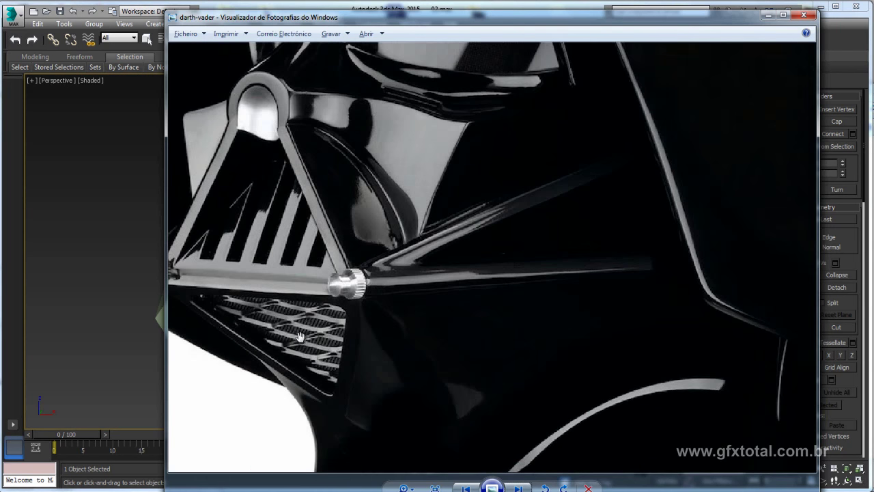
{"action": "scroll", "coordinate": [306, 337], "scroll_direction": "up", "scroll_amount": 2}
{"action": "scroll", "coordinate": [306, 337], "scroll_direction": "up", "scroll_amount": 1}
{"action": "scroll", "coordinate": [299, 277], "scroll_direction": "down", "scroll_amount": 2}
{"action": "scroll", "coordinate": [299, 276], "scroll_direction": "down", "scroll_amount": 3}
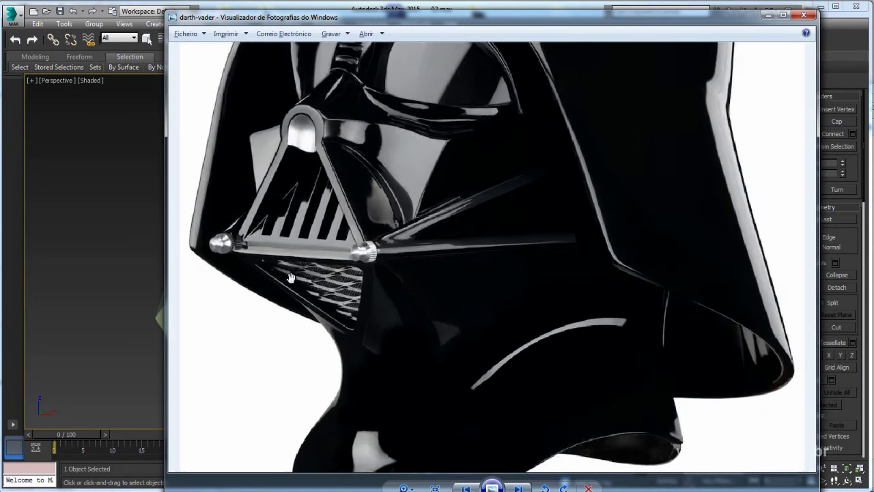
{"action": "scroll", "coordinate": [307, 252], "scroll_direction": "down", "scroll_amount": 2}
{"action": "key", "text": "alt+Tab"}
{"action": "mouse_move", "coordinate": [510, 267]}
{"action": "middle_mouse_down", "text": "alt"}
{"action": "mouse_move", "coordinate": [424, 286]}
{"action": "mouse_move", "coordinate": [505, 280]}
{"action": "mouse_move", "coordinate": [517, 217]}
{"action": "middle_mouse_up", "text": "alt"}
{"action": "left_click", "coordinate": [720, 179]}
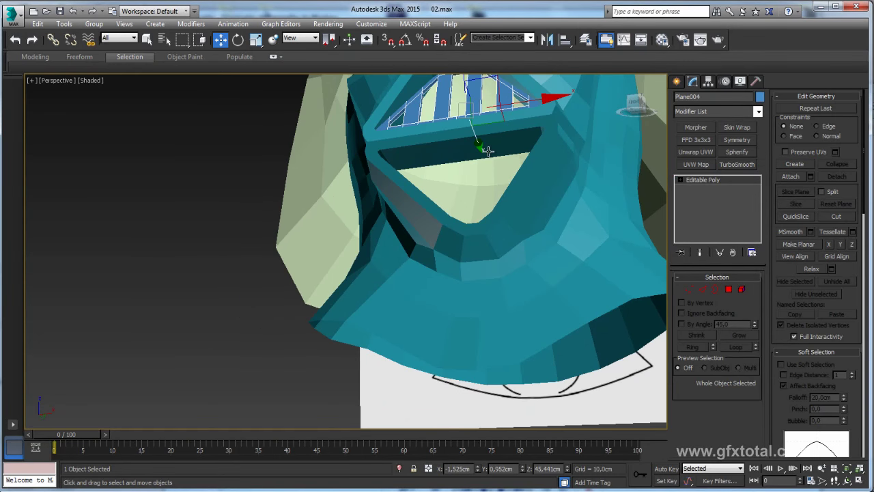
Recheck the photo, then show the helmet in Front view framed on the grill.
{"action": "key", "text": "alt+Tab"}
{"action": "scroll", "coordinate": [290, 283], "scroll_direction": "down", "scroll_amount": 2}
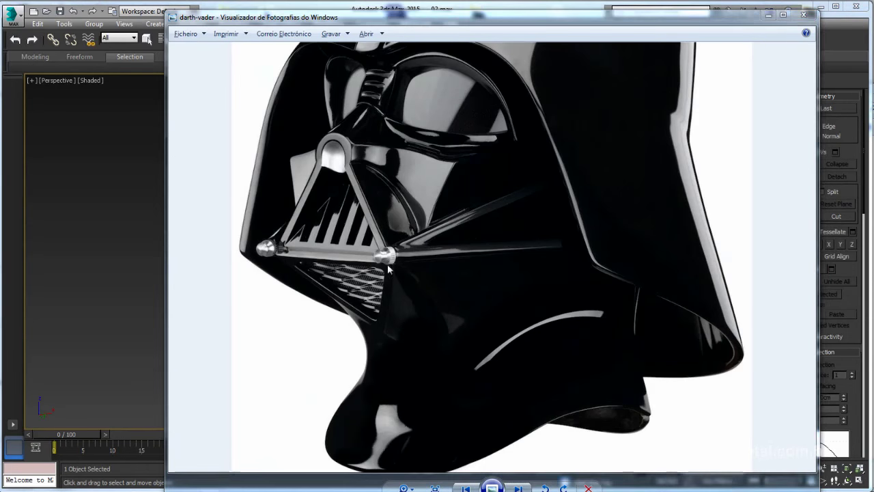
{"action": "key", "text": "alt+Tab"}
{"action": "middle_click_drag", "start_coordinate": [452, 300], "coordinate": [353, 307], "text": "alt"}
{"action": "key", "text": "f"}
{"action": "key", "text": "z"}
{"action": "scroll", "coordinate": [431, 280], "scroll_direction": "down", "scroll_amount": 3}
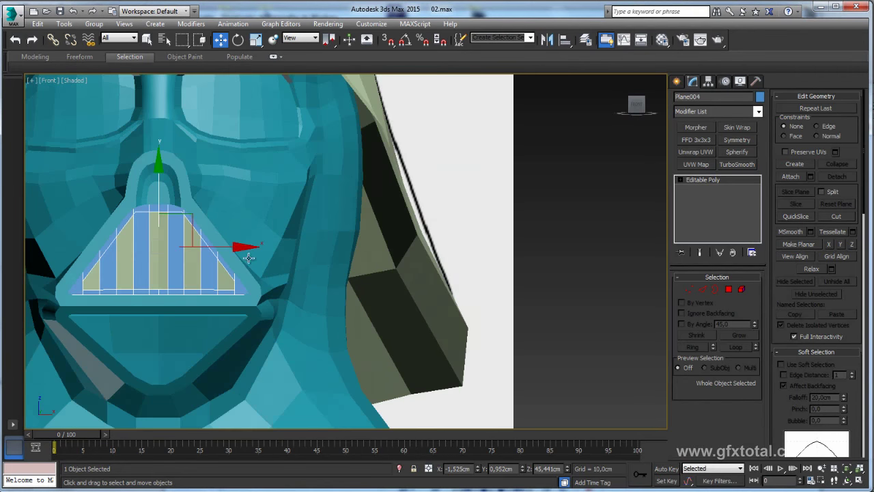
{"action": "scroll", "coordinate": [513, 268], "scroll_direction": "down", "scroll_amount": 3}
{"action": "middle_click_drag", "start_coordinate": [513, 267], "coordinate": [451, 222]}
Draw a straight horizontal Line spline, Line001, beside the helmet in Front view.
{"action": "left_click", "coordinate": [675, 82]}
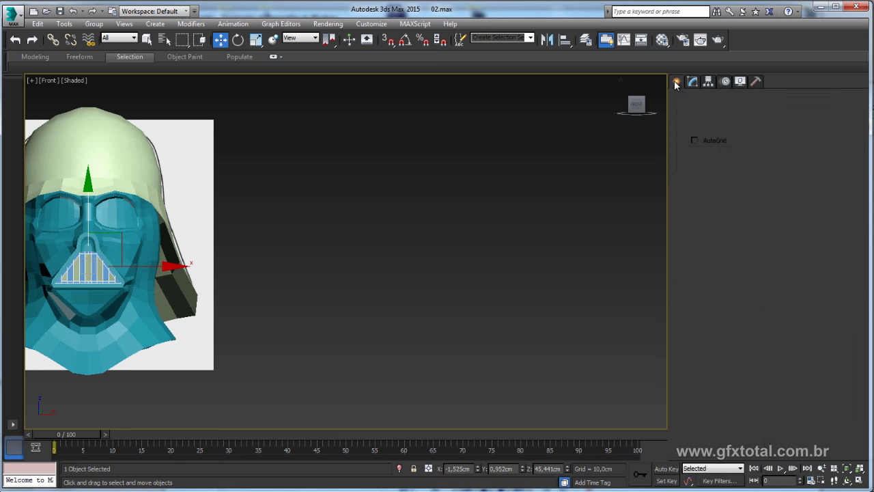
{"action": "left_click", "coordinate": [693, 98]}
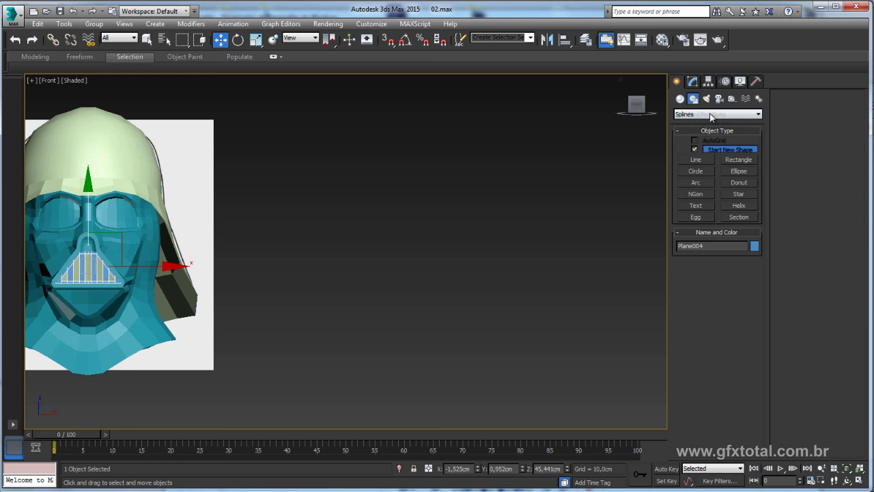
{"action": "left_click", "coordinate": [699, 160]}
{"action": "middle_click_drag", "start_coordinate": [321, 242], "coordinate": [216, 259]}
{"action": "left_click", "coordinate": [204, 261]}
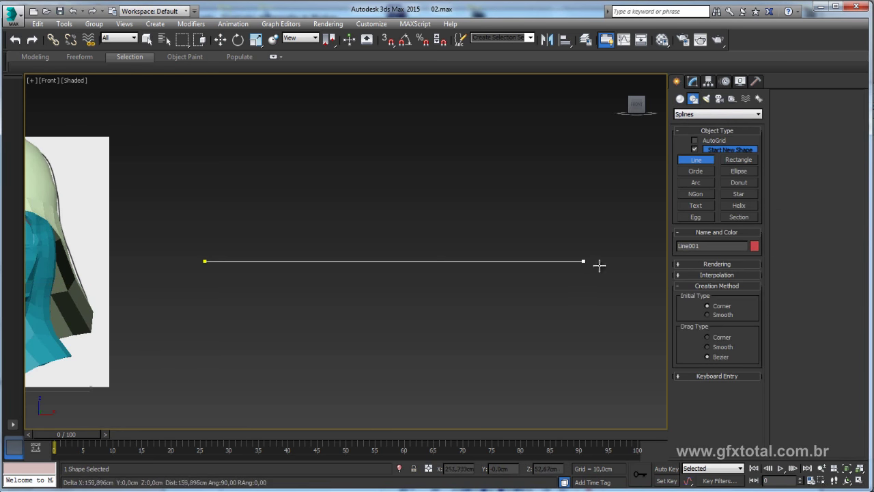
{"action": "left_click", "coordinate": [648, 261]}
{"action": "right_click", "coordinate": [649, 261]}
{"action": "middle_click_drag", "start_coordinate": [445, 276], "coordinate": [409, 279]}
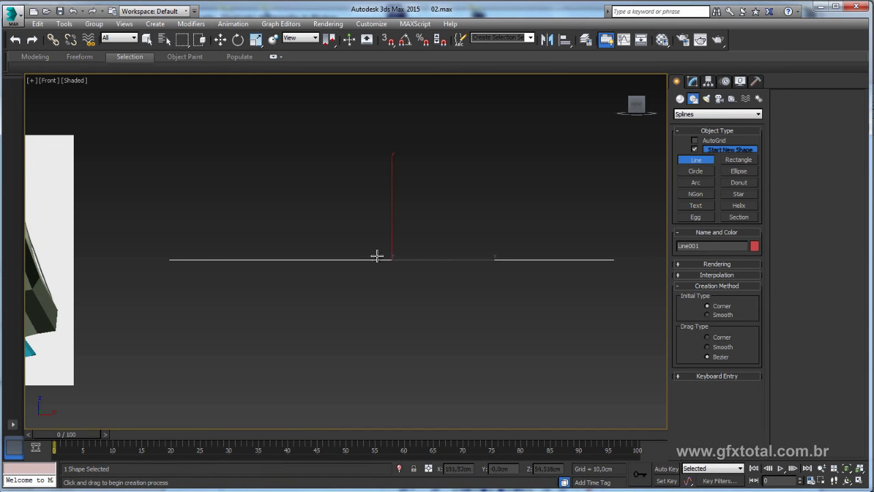
{"action": "key", "text": "w"}
Select Line001's segment at Segment level and enter a Divide count of 8.
{"action": "left_click", "coordinate": [692, 81]}
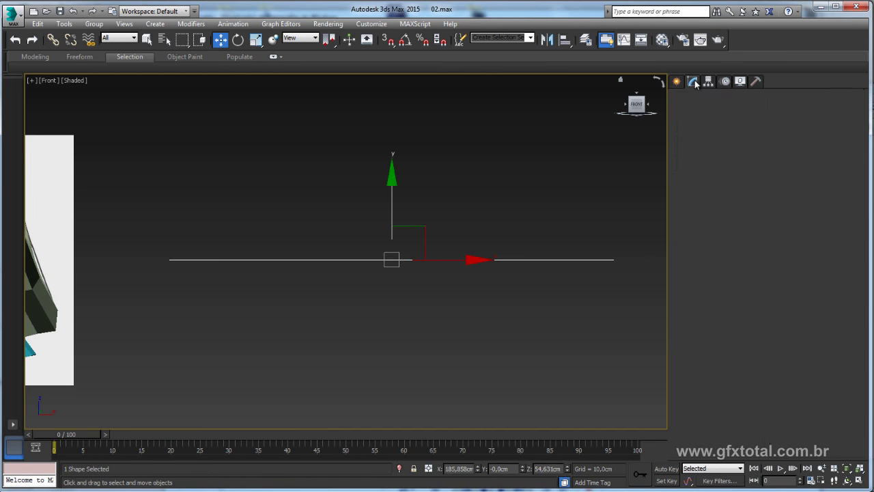
{"action": "left_click", "coordinate": [717, 314]}
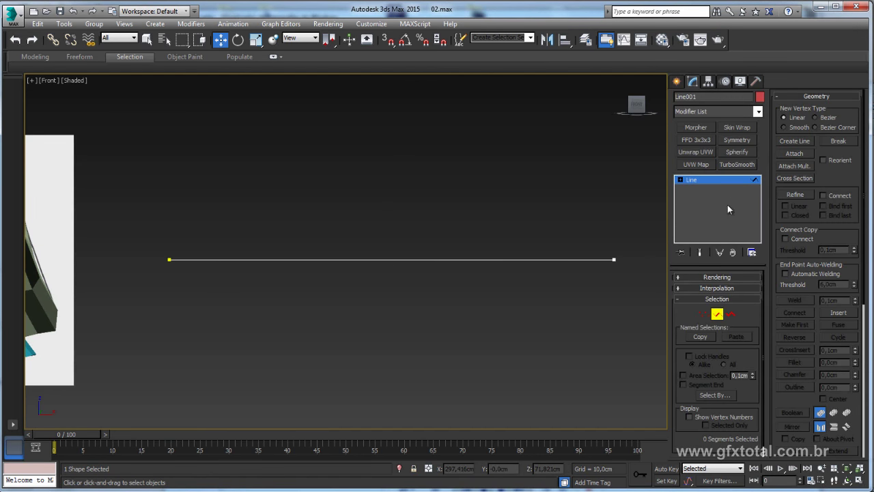
{"action": "left_click_drag", "start_coordinate": [371, 303], "coordinate": [352, 122]}
{"action": "left_click_drag", "start_coordinate": [779, 405], "coordinate": [824, 161]}
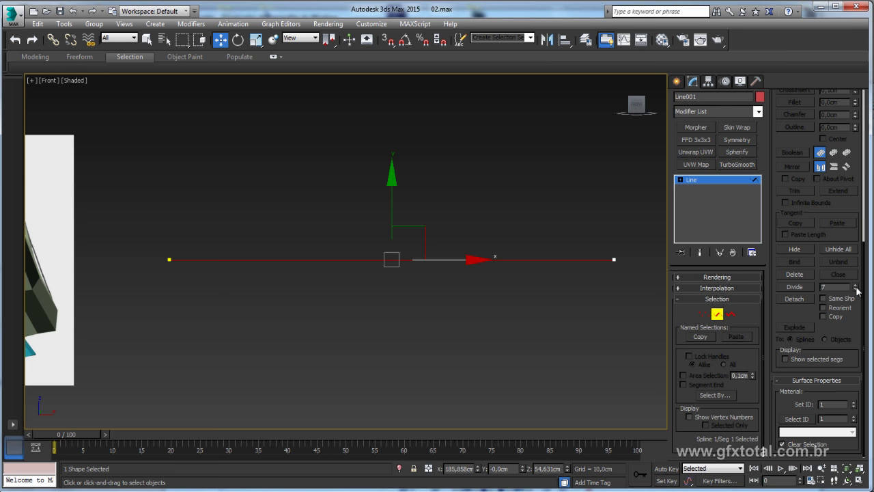
Divide the segment into nine parts and convert all vertices to Bezier.
{"action": "left_click", "coordinate": [796, 287]}
{"action": "left_click", "coordinate": [680, 180]}
{"action": "left_click", "coordinate": [699, 187]}
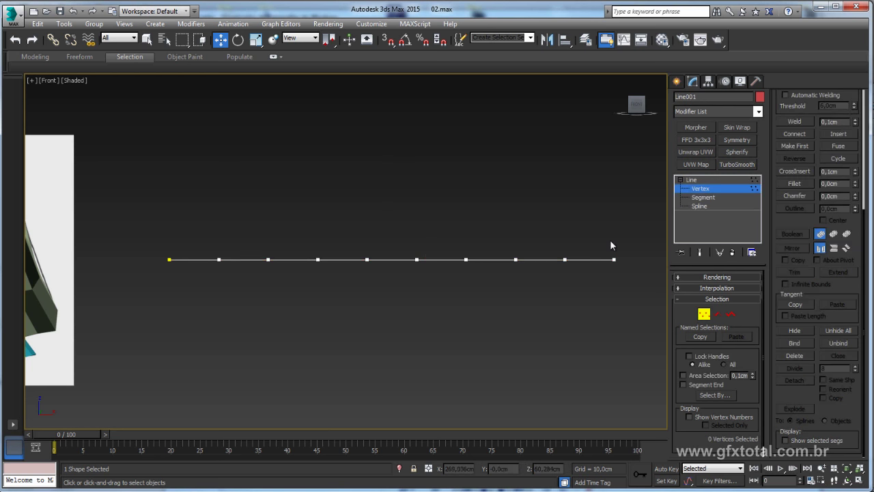
{"action": "key", "text": "ctrl+a"}
{"action": "right_click", "coordinate": [278, 258]}
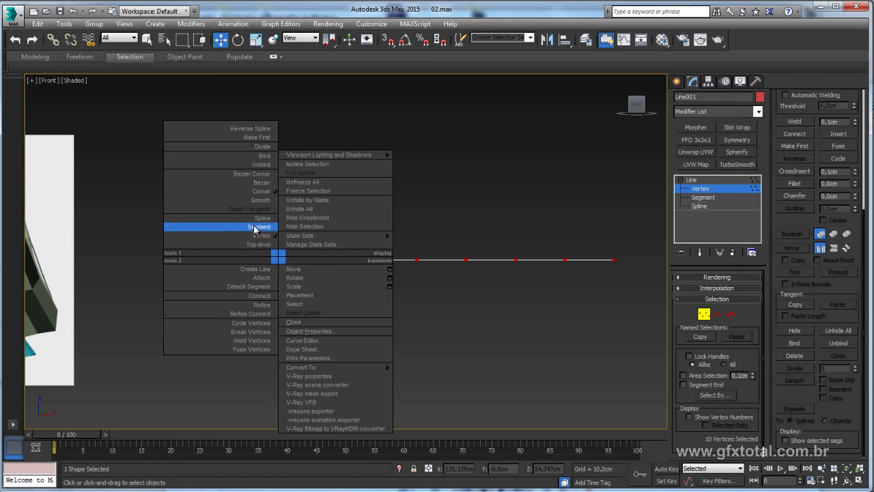
{"action": "left_click", "coordinate": [257, 183]}
{"action": "left_click", "coordinate": [381, 227]}
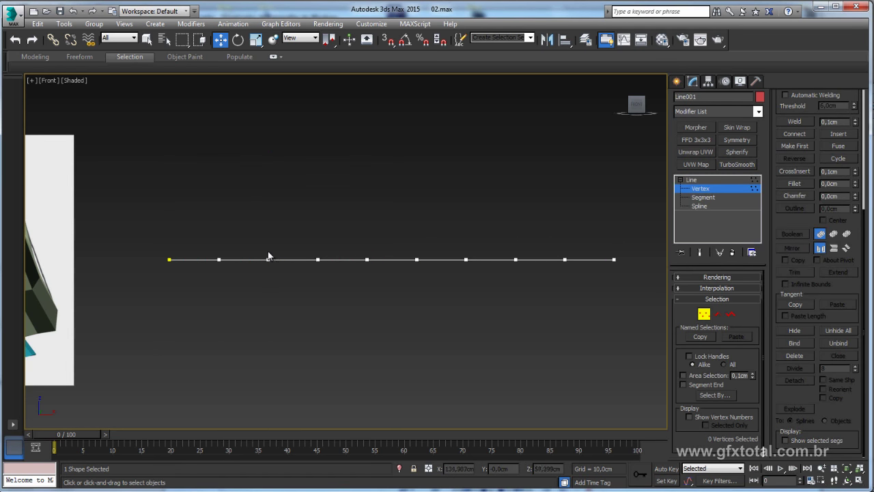
Select alternate vertices and move them down along Y to form a smooth wave.
{"action": "left_click", "coordinate": [268, 259]}
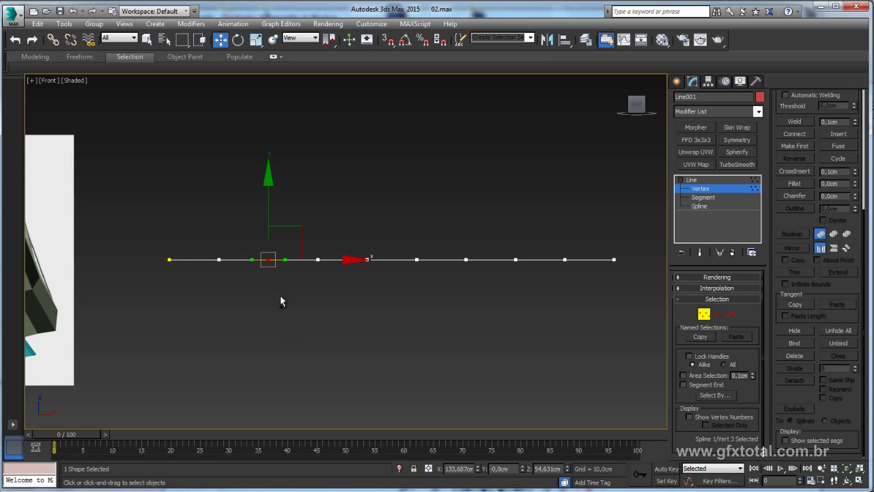
{"action": "left_click", "coordinate": [368, 259], "text": "ctrl"}
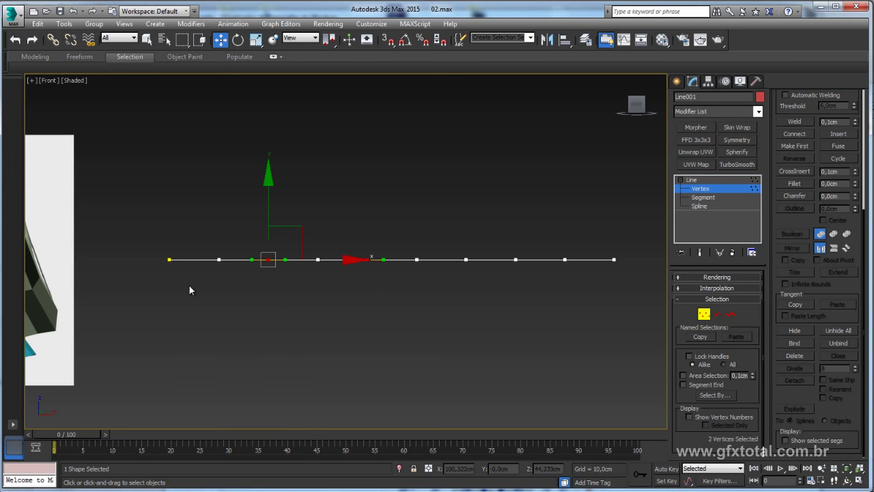
{"action": "left_click_drag", "start_coordinate": [209, 289], "coordinate": [234, 251]}
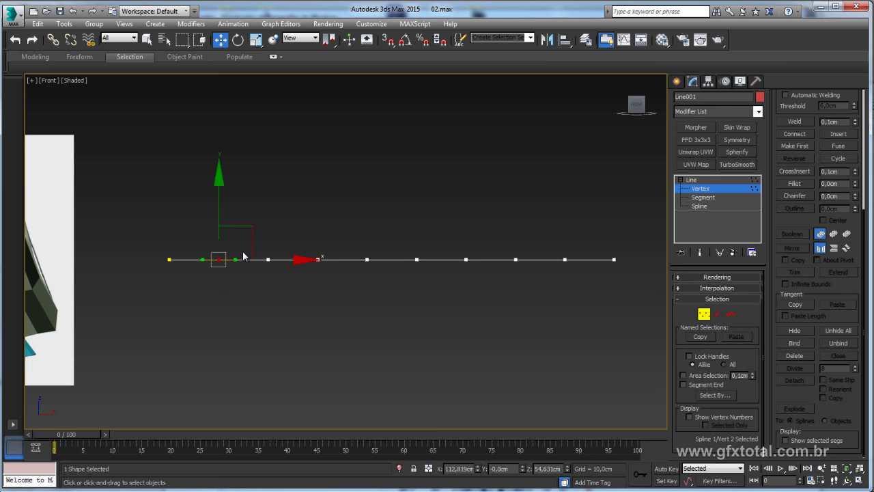
{"action": "left_click", "coordinate": [318, 259], "text": "ctrl"}
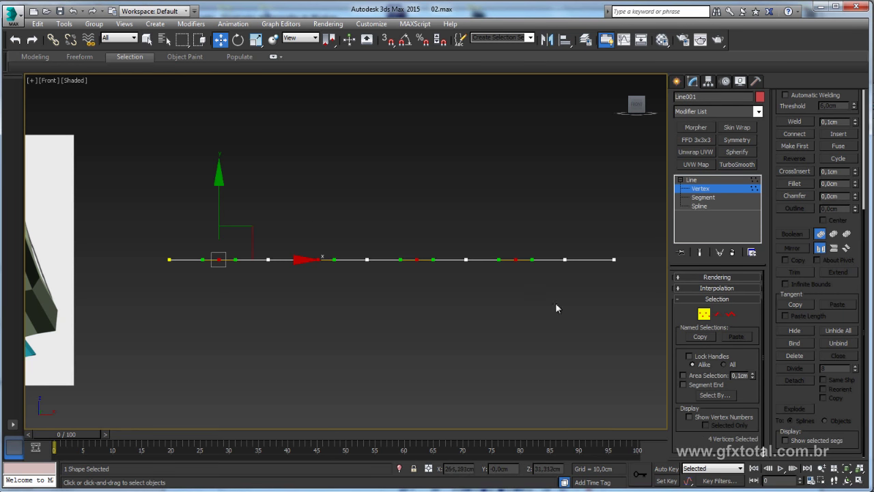
{"action": "left_click_drag", "start_coordinate": [415, 205], "coordinate": [416, 222]}
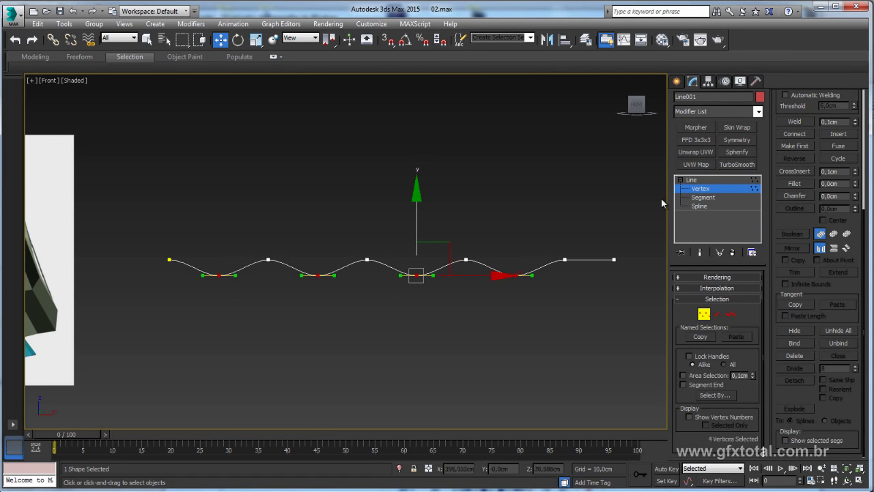
Enable rendering on Line001 so it appears as a 1,0cm-thick tube.
{"action": "left_click", "coordinate": [699, 182]}
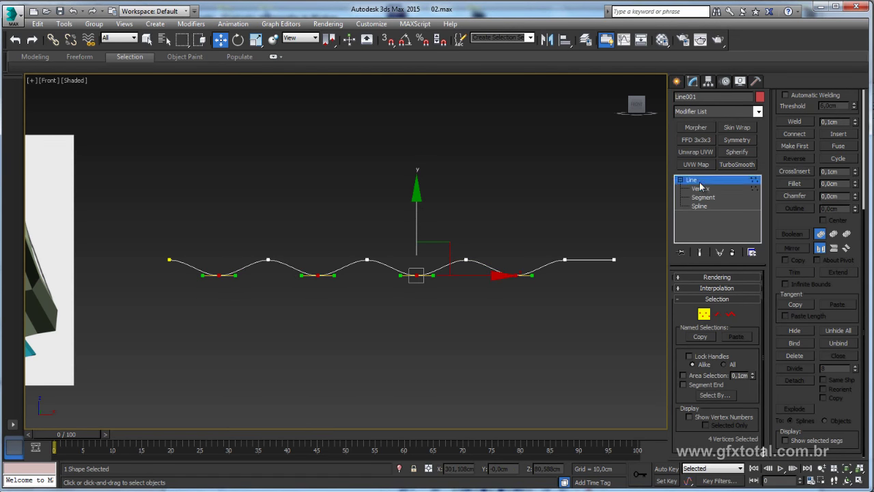
{"action": "left_click", "coordinate": [693, 278]}
{"action": "left_click", "coordinate": [688, 286]}
Show the tube in the viewport with Thickness 1,65cm, 4 sides and 45° angle.
{"action": "left_click", "coordinate": [680, 294]}
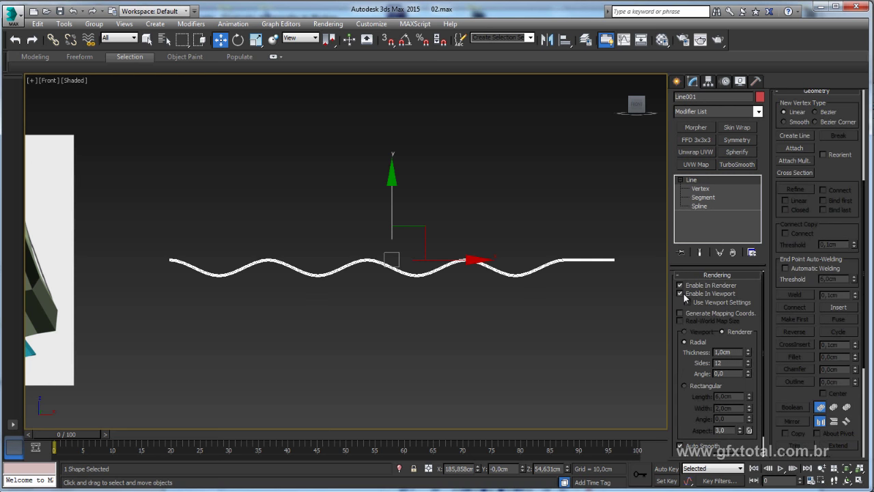
{"action": "left_click_drag", "start_coordinate": [749, 352], "coordinate": [746, 316]}
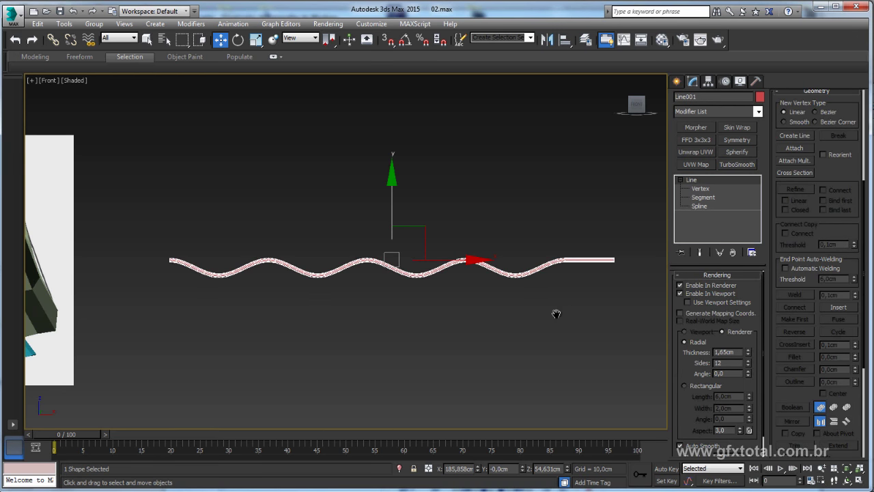
{"action": "scroll", "coordinate": [556, 314], "scroll_direction": "up", "scroll_amount": 2}
{"action": "scroll", "coordinate": [425, 271], "scroll_direction": "up", "scroll_amount": 3}
{"action": "middle_click_drag", "start_coordinate": [425, 271], "coordinate": [572, 274]}
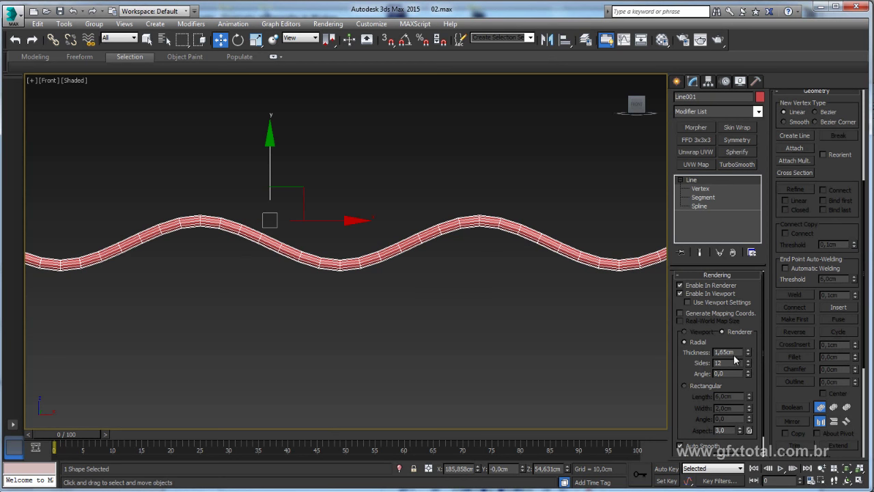
{"action": "type", "text": "4"}
{"action": "key", "text": "Return"}
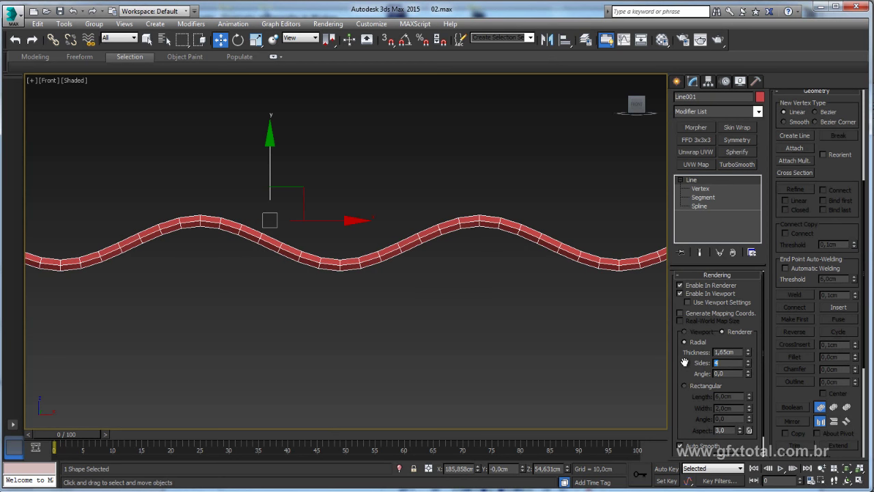
{"action": "type", "text": "45"}
{"action": "key", "text": "Return"}
{"action": "scroll", "coordinate": [521, 283], "scroll_direction": "down", "scroll_amount": 2}
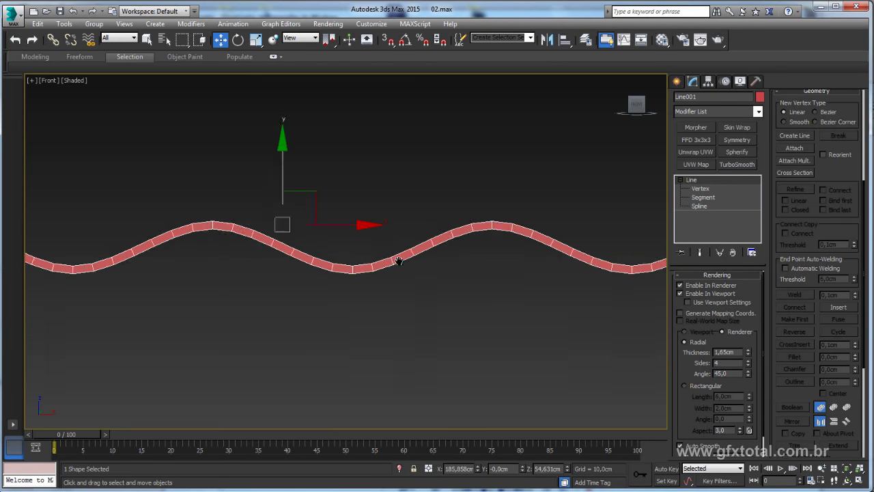
{"action": "scroll", "coordinate": [396, 260], "scroll_direction": "down", "scroll_amount": 2}
Copy the wave as Line002 and offset it along X so both waves interweave.
{"action": "left_click_drag", "start_coordinate": [409, 179], "coordinate": [409, 203], "text": "shift"}
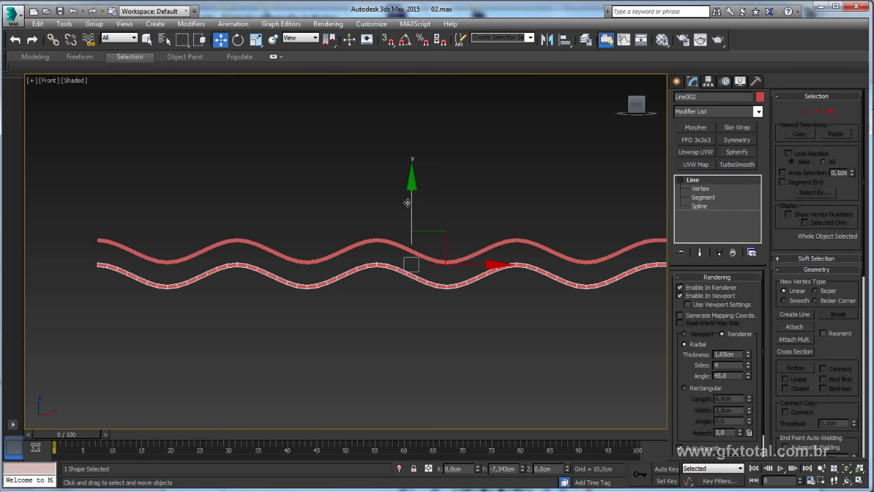
{"action": "left_click", "coordinate": [437, 298]}
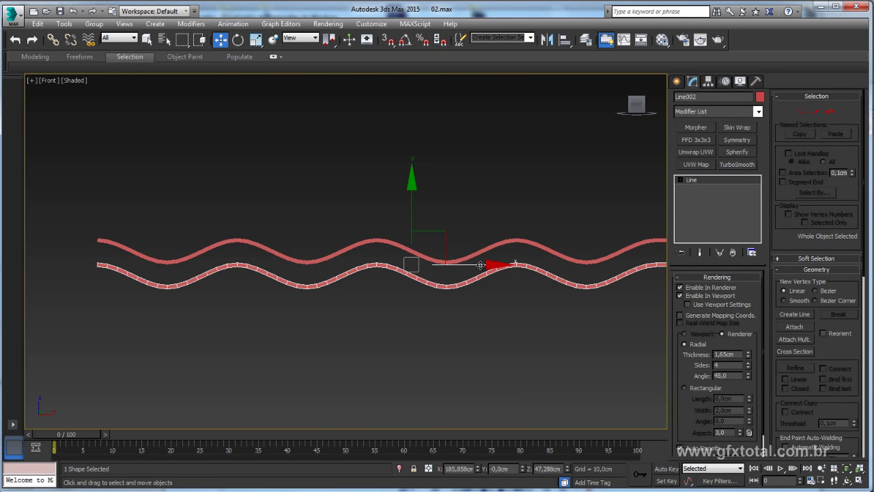
{"action": "left_click_drag", "start_coordinate": [482, 263], "coordinate": [546, 263]}
{"action": "left_click_drag", "start_coordinate": [477, 205], "coordinate": [476, 206]}
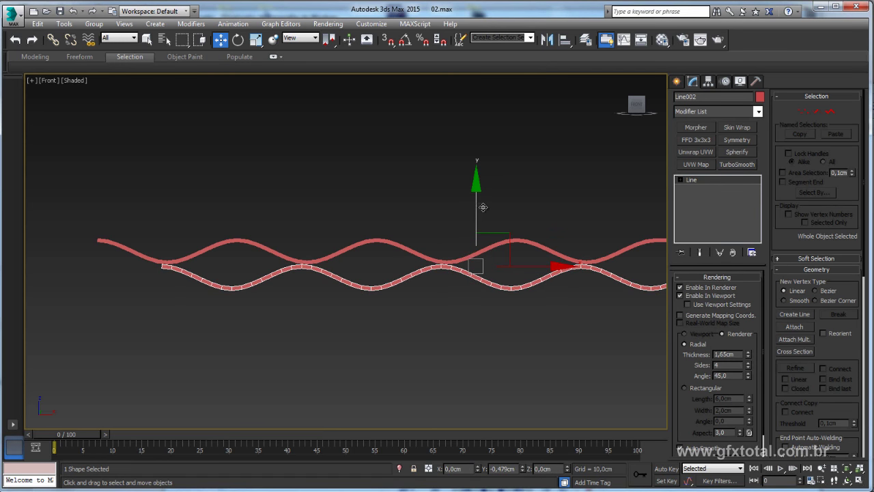
{"action": "key", "text": "ctrl+a"}
{"action": "middle_click_drag", "start_coordinate": [327, 321], "coordinate": [409, 283]}
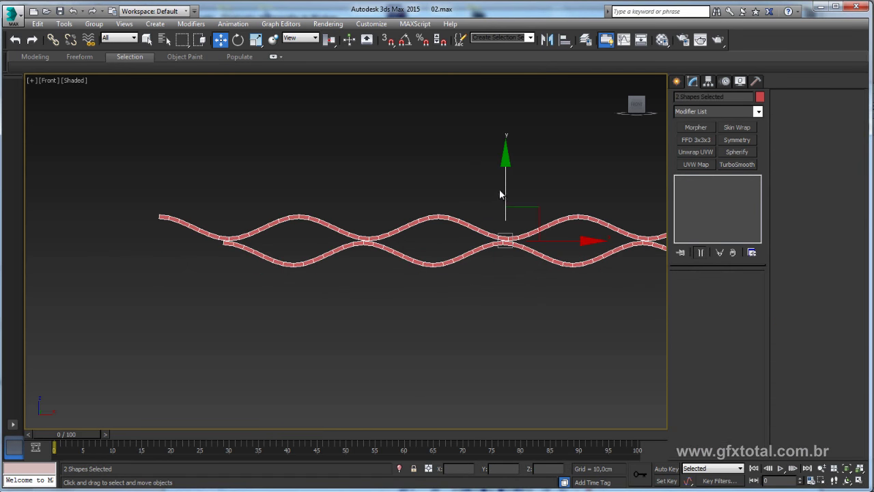
Cancel a stray copy of the wave pair, nudge the upper line slightly left, and reselect both lines.
{"action": "left_click_drag", "start_coordinate": [501, 191], "coordinate": [506, 238], "text": "shift"}
{"action": "left_click", "coordinate": [480, 297]}
{"action": "left_click", "coordinate": [355, 238]}
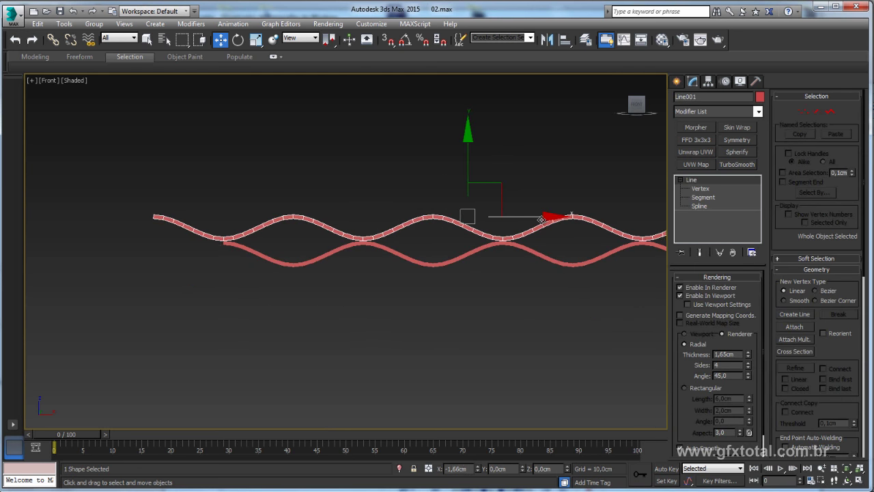
{"action": "left_click_drag", "start_coordinate": [549, 219], "coordinate": [544, 220]}
{"action": "left_click_drag", "start_coordinate": [436, 304], "coordinate": [364, 175]}
Clone the wave pair downward in several rows, stacking five pairs through Line010.
{"action": "left_click_drag", "start_coordinate": [503, 239], "coordinate": [503, 294], "text": "shift"}
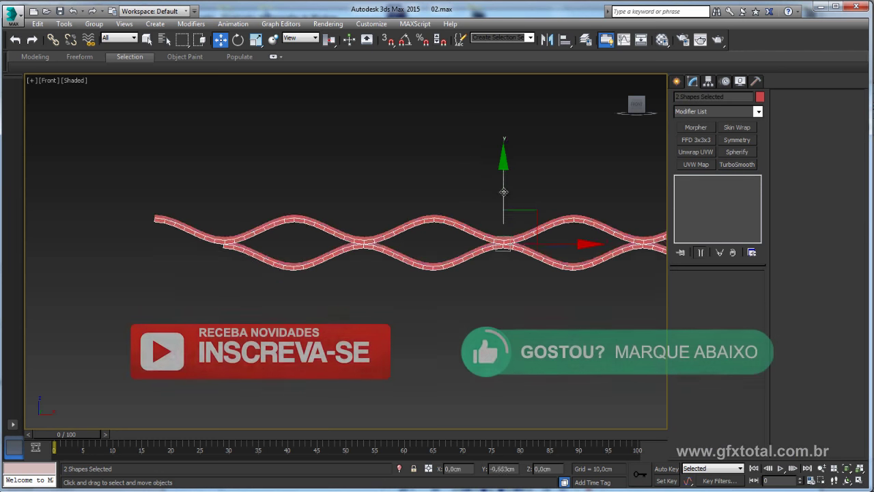
{"action": "left_click_drag", "start_coordinate": [498, 234], "coordinate": [498, 234], "text": "shift"}
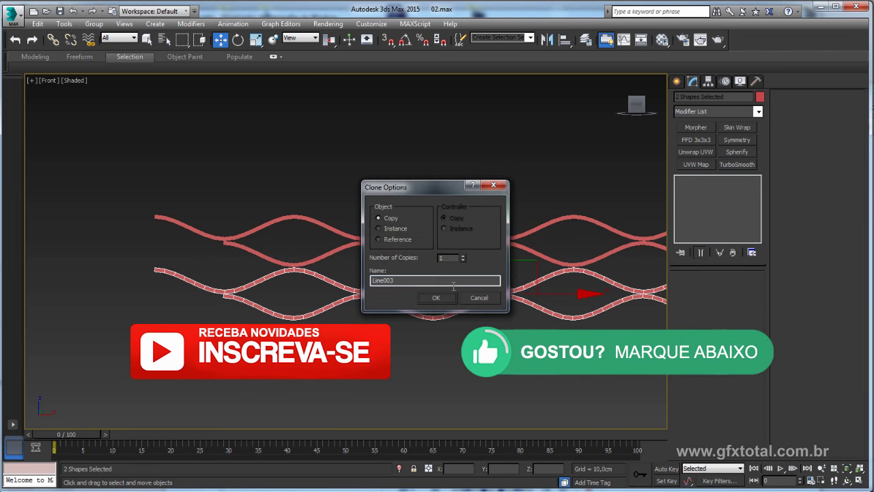
{"action": "left_click", "coordinate": [443, 299]}
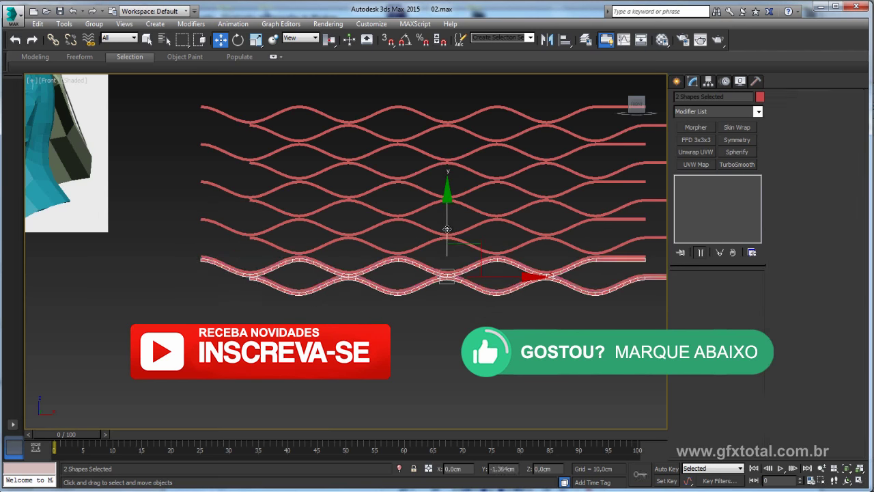
{"action": "left_click_drag", "start_coordinate": [446, 219], "coordinate": [446, 257], "text": "shift"}
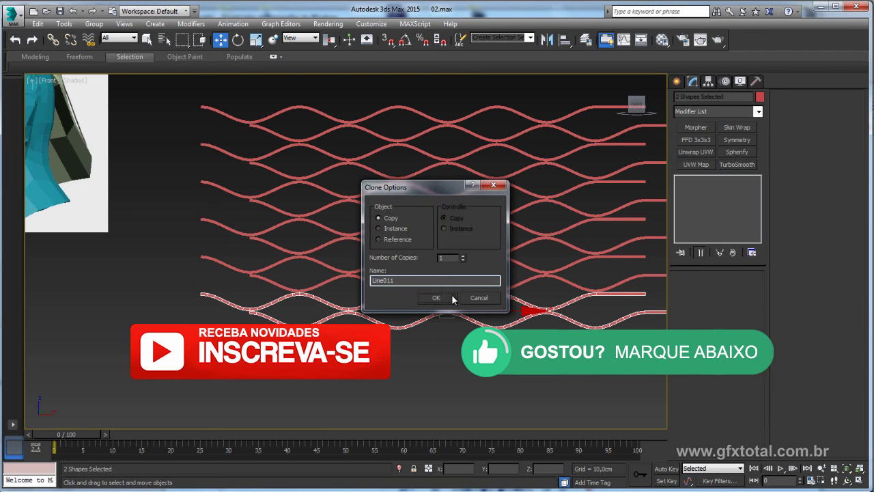
{"action": "left_click", "coordinate": [445, 297]}
{"action": "right_click", "coordinate": [434, 314]}
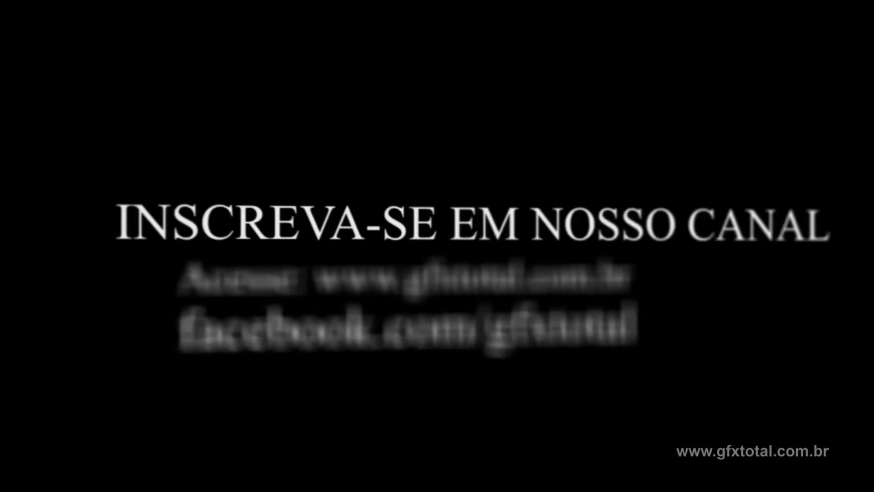